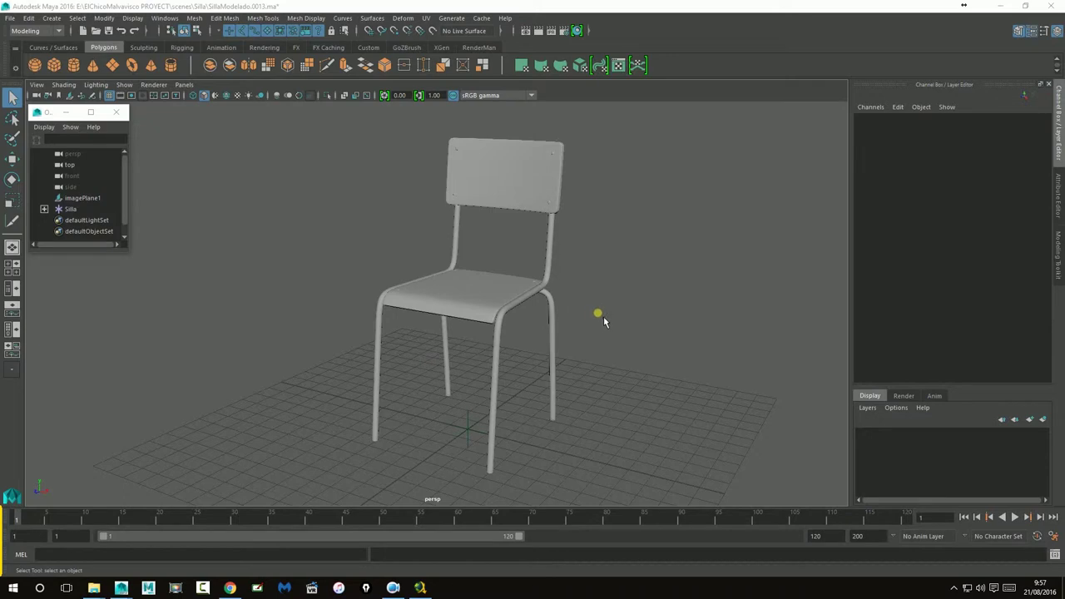
# - Orbit behind the chair, check the top reference view, and select the left rear leg SillaPataL
pyautogui.moveTo(604, 319)
pyautogui.keyDown('alt'); pyautogui.mouseDown()
pyautogui.moveTo(582, 297)
pyautogui.moveTo(488, 297)
pyautogui.moveTo(422, 273)
pyautogui.moveTo(355, 296)
pyautogui.mouseUp(); pyautogui.keyUp('alt')
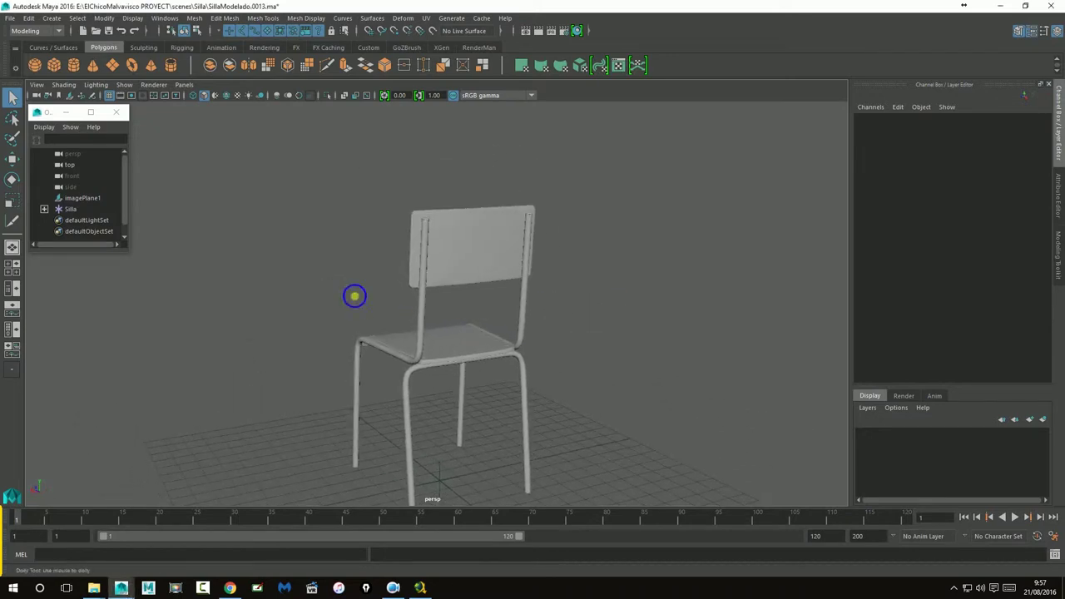
pyautogui.keyDown('alt'); pyautogui.moveTo(354, 296); pyautogui.dragTo(594, 286, button='right'); pyautogui.keyUp('alt')
pyautogui.keyDown('alt'); pyautogui.moveTo(488, 219); pyautogui.dragTo(445, 206); pyautogui.keyUp('alt')
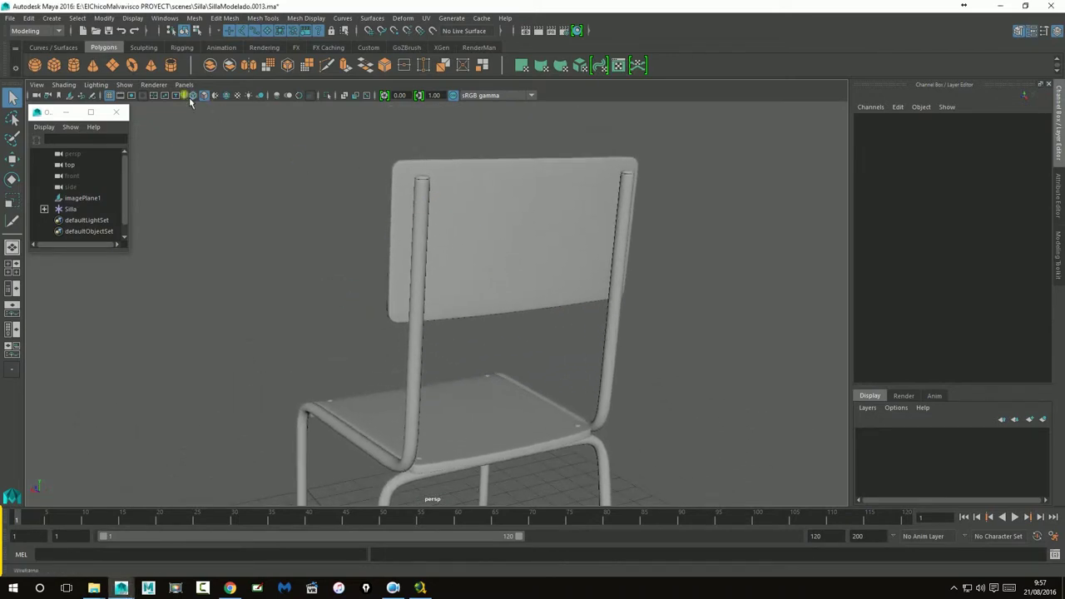
pyautogui.press('space')
pyautogui.press('space')
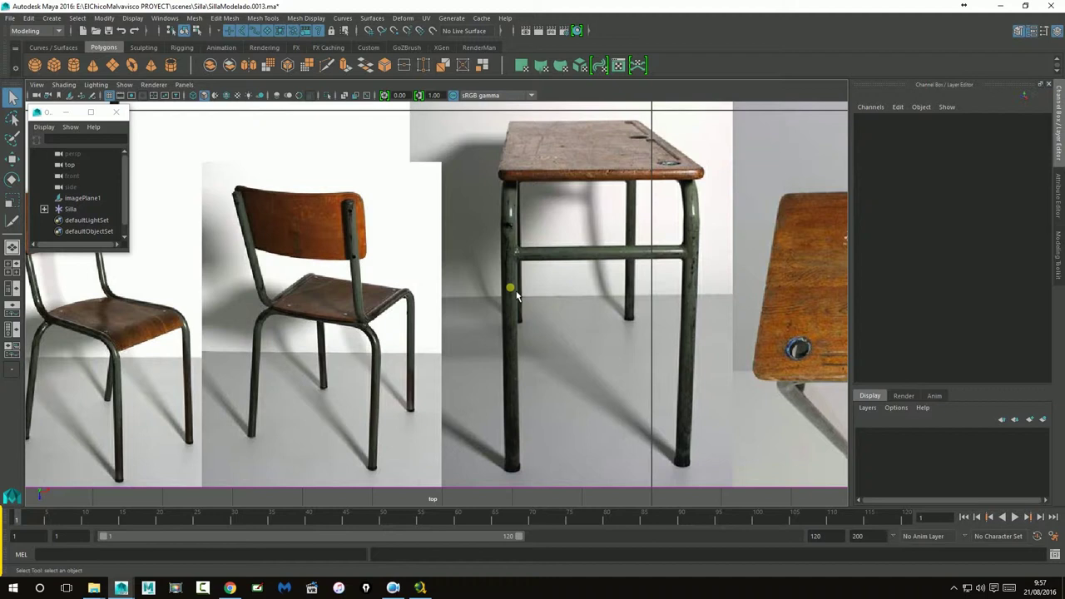
pyautogui.press('space')
pyautogui.press('space')
pyautogui.moveTo(654, 305)
pyautogui.keyDown('alt'); pyautogui.mouseDown()
pyautogui.moveTo(516, 364)
pyautogui.moveTo(569, 353)
pyautogui.mouseUp(); pyautogui.keyUp('alt')
pyautogui.click(439, 359)
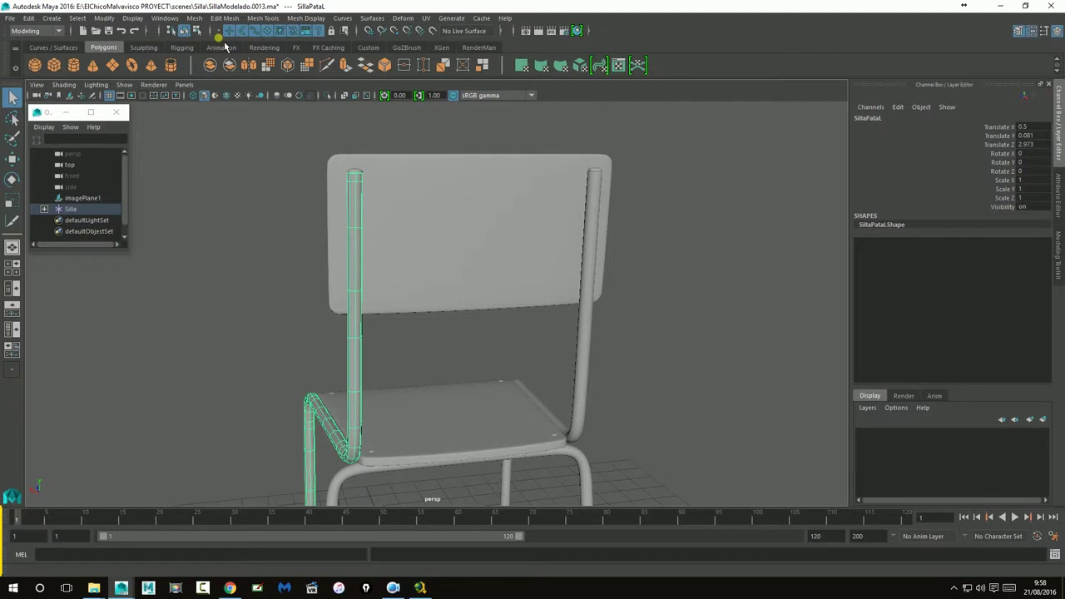
# - Duplicate rear legs SillaPataL and SillaPataR and move the copies out of the Silla group
pyautogui.click(356, 363)
pyautogui.click(45, 209)
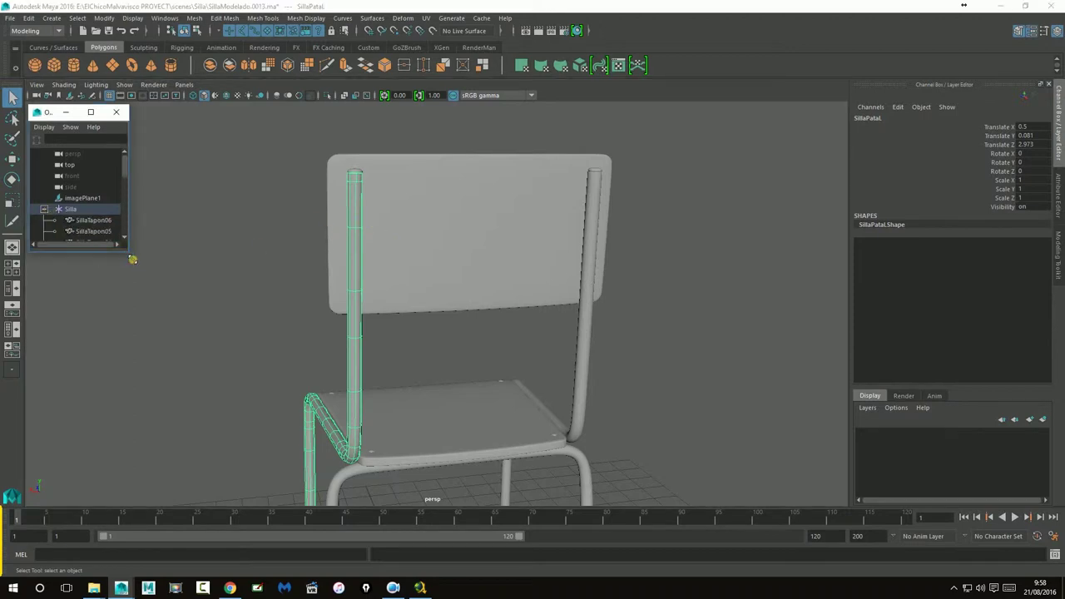
pyautogui.moveTo(132, 259); pyautogui.dragTo(187, 440)
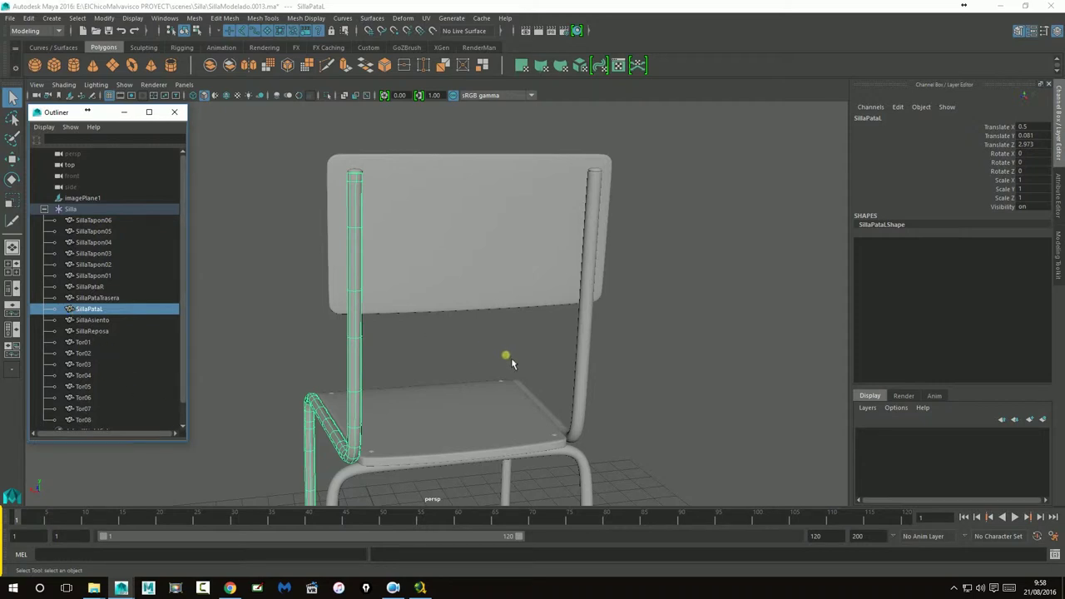
pyautogui.click(585, 361)
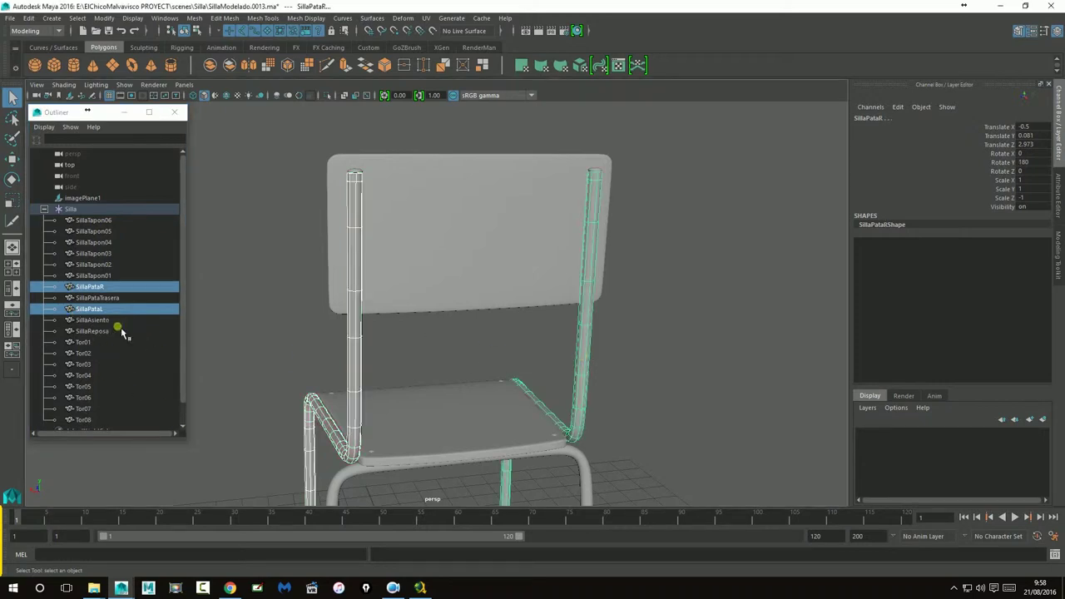
pyautogui.hotkey('ctrl', 'd')
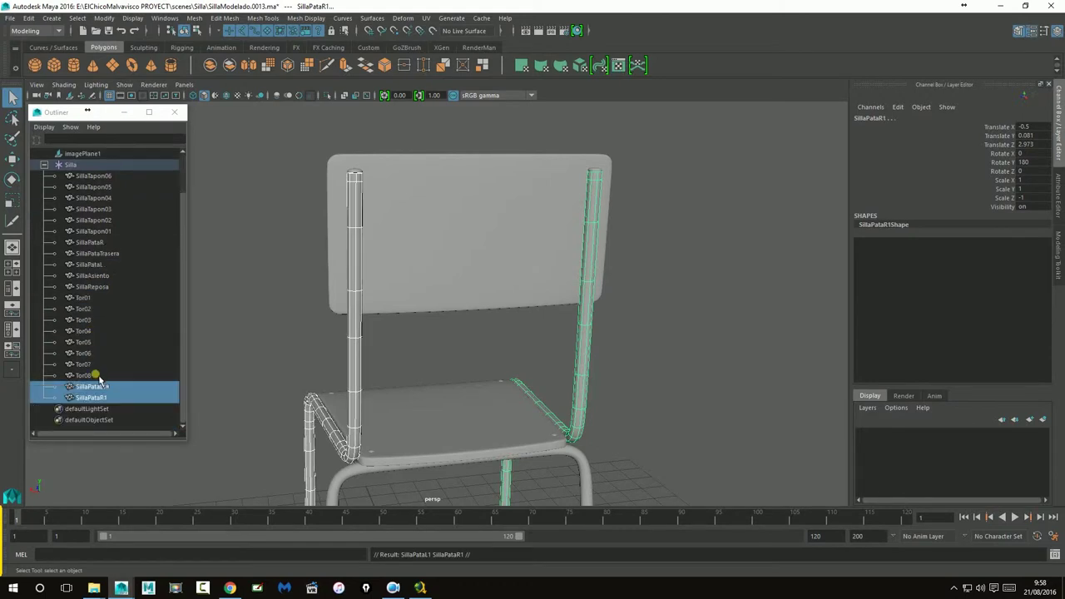
pyautogui.moveTo(86, 392); pyautogui.dragTo(73, 165, button='middle')
# - Hide and re-show the Silla group to check the copies, then select SillaPataTrasera
pyautogui.click(44, 186)
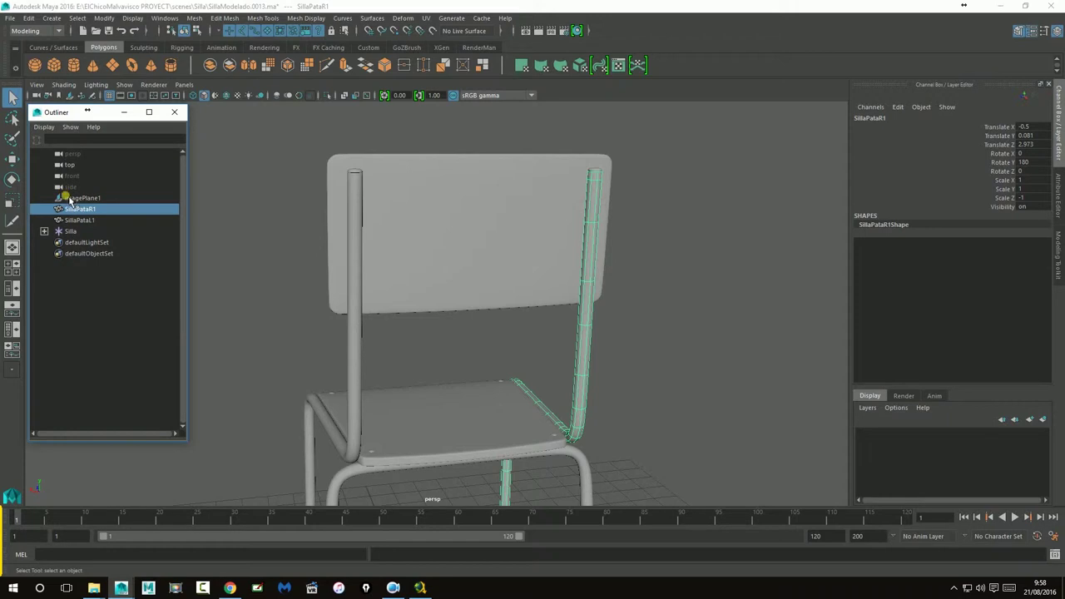
pyautogui.click(73, 231)
pyautogui.hotkey('ctrl', 'h')
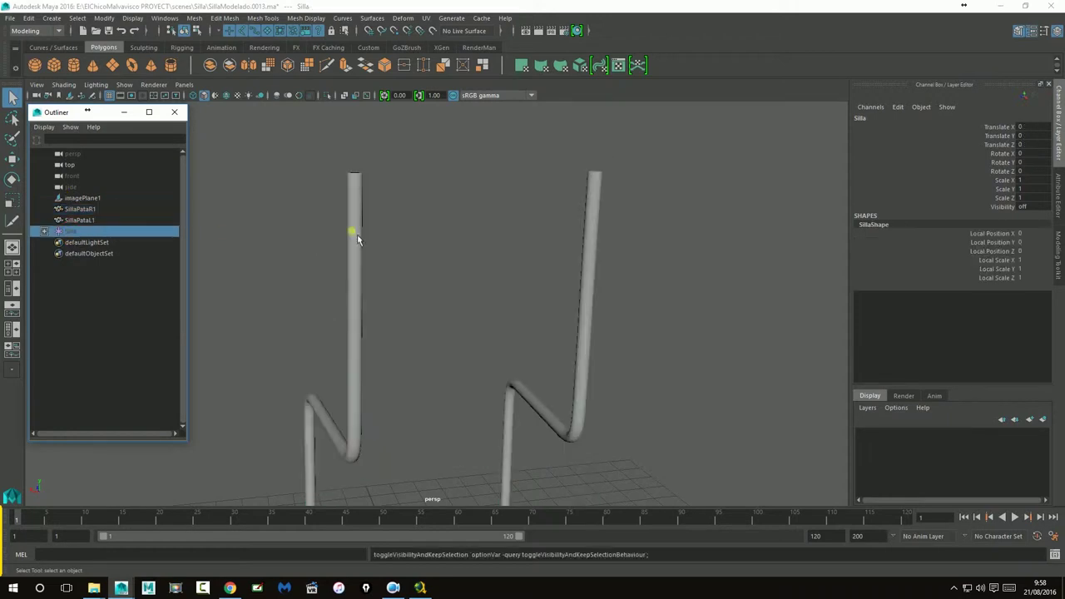
pyautogui.click(474, 293)
pyautogui.click(75, 232)
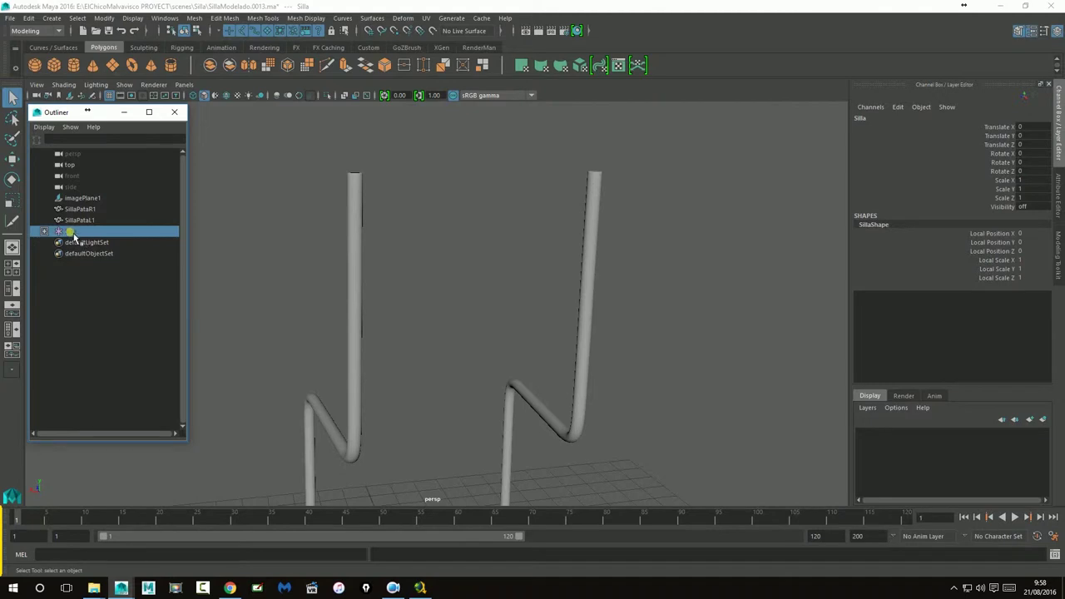
pyautogui.hotkey('ctrl', 'h')
pyautogui.click(44, 232)
pyautogui.click(98, 321)
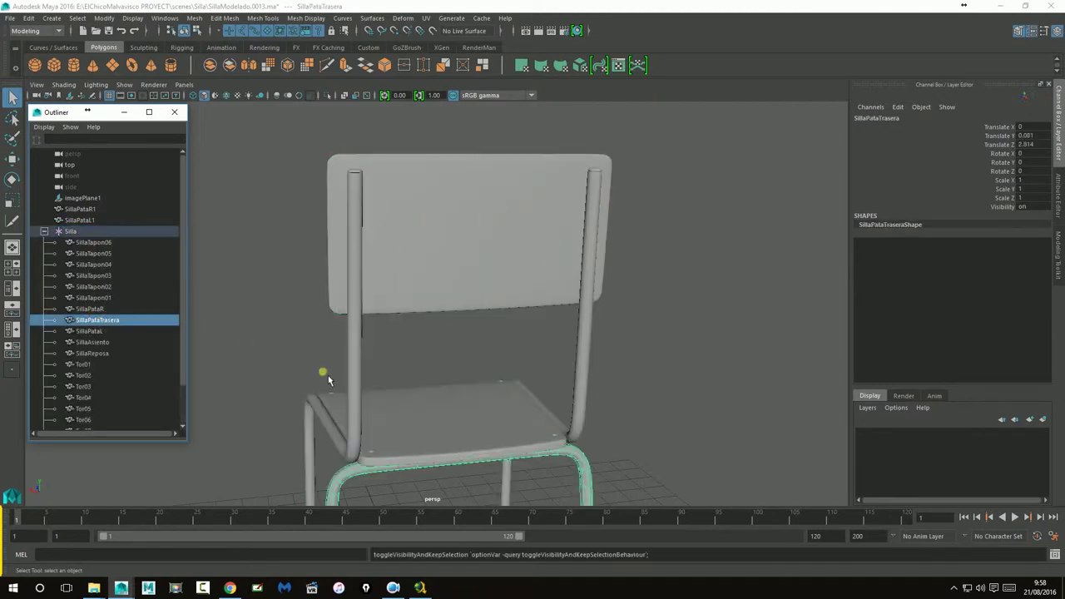
# - Hide the original rear legs SillaPataR and SillaPataL
pyautogui.click(362, 387)
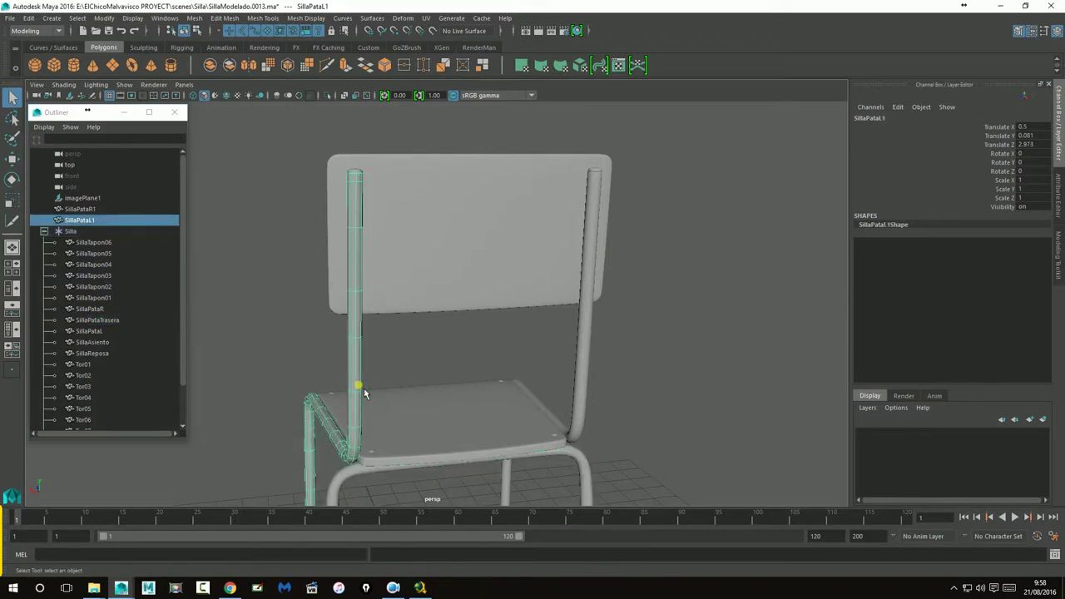
pyautogui.click(91, 309)
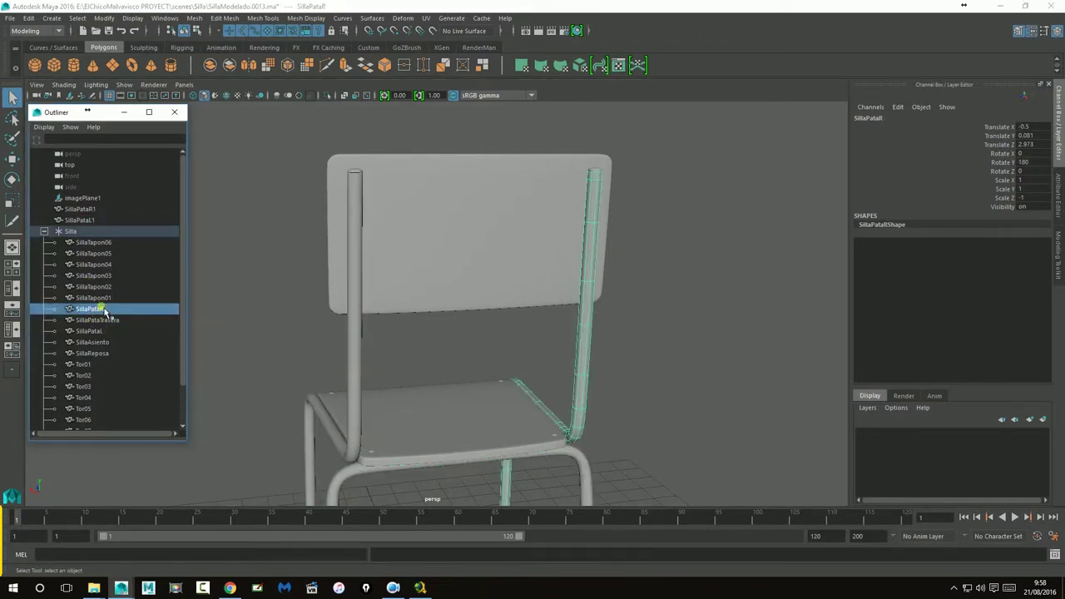
pyautogui.keyDown('ctrl'); pyautogui.click(98, 331); pyautogui.keyUp('ctrl')
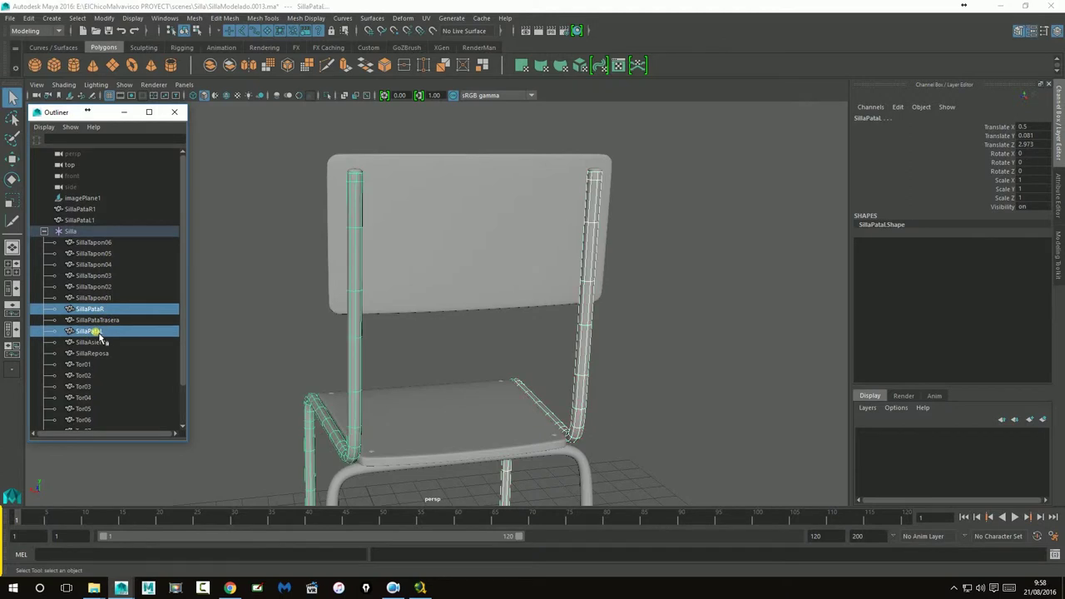
pyautogui.press('h')
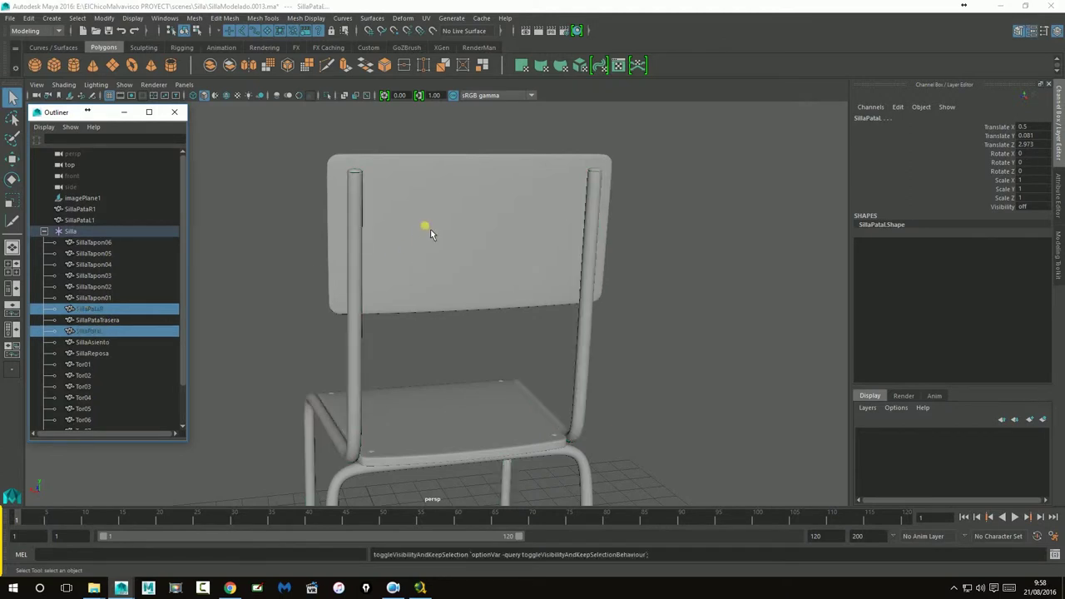
# - Select the copied leg SillaPataL1 and zoom in on its top near the backrest
pyautogui.keyDown('alt'); pyautogui.moveTo(430, 228); pyautogui.dragTo(597, 213); pyautogui.keyUp('alt')
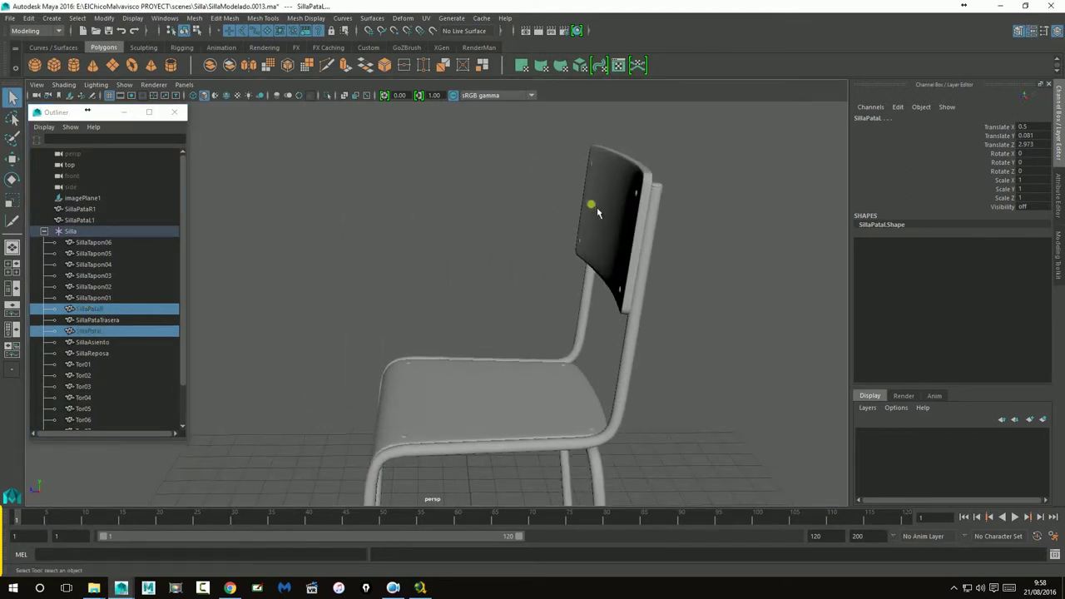
pyautogui.moveTo(668, 227)
pyautogui.keyDown('alt'); pyautogui.mouseDown()
pyautogui.moveTo(646, 275)
pyautogui.moveTo(619, 274)
pyautogui.moveTo(364, 522)
pyautogui.mouseUp(); pyautogui.keyUp('alt')
pyautogui.press('space')
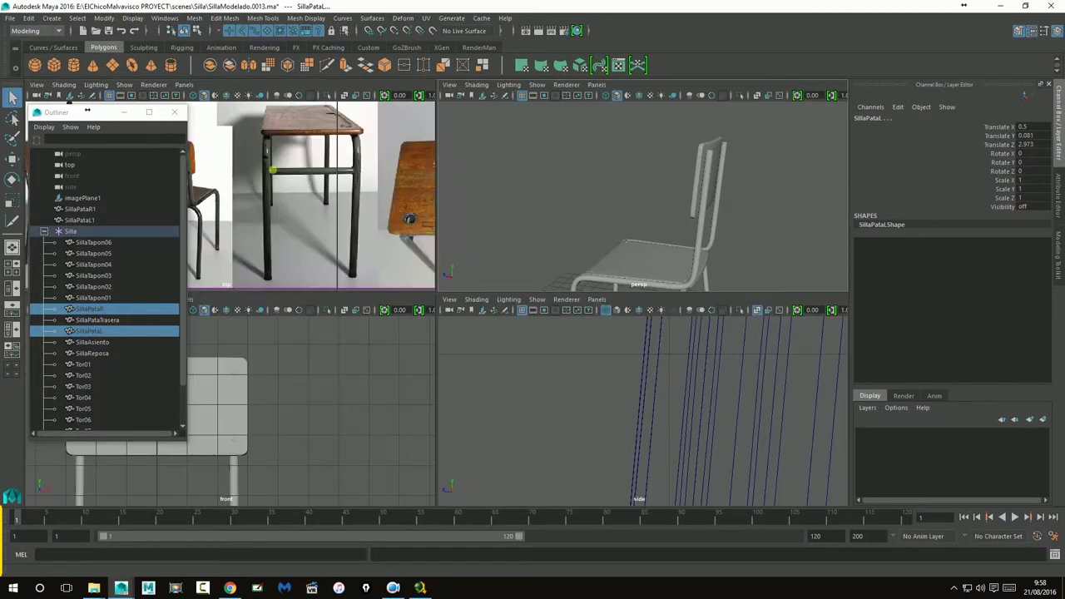
pyautogui.press('space')
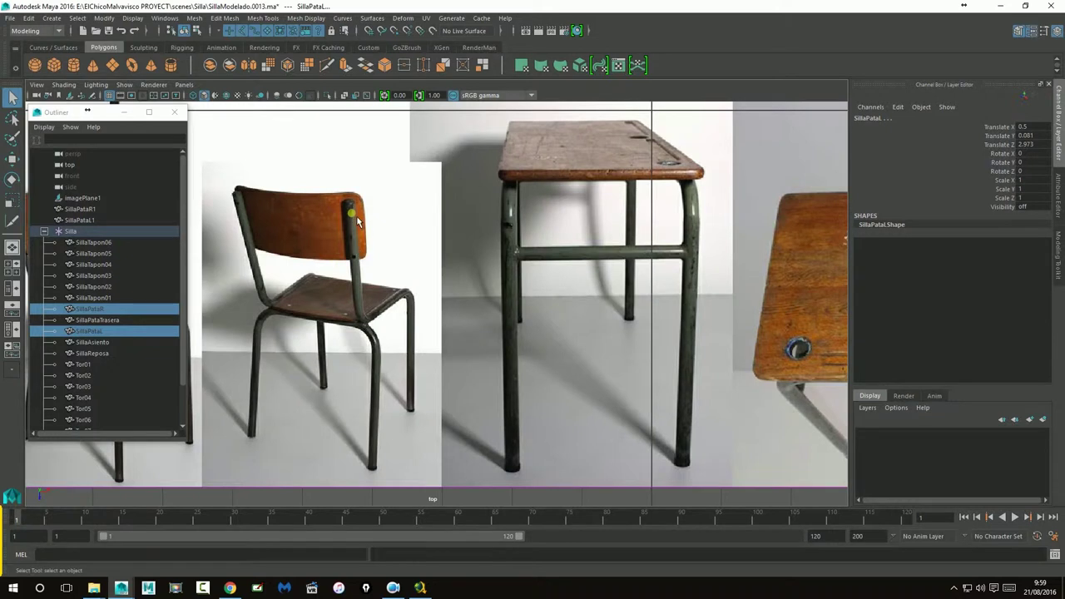
pyautogui.press('space')
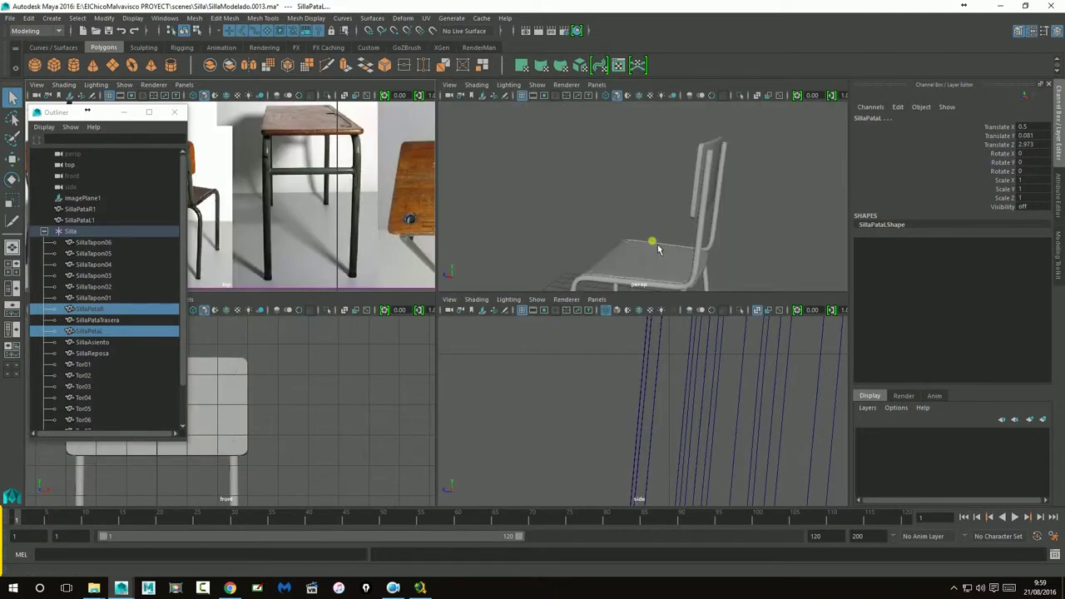
pyautogui.press('space')
pyautogui.moveTo(485, 328)
pyautogui.keyDown('alt'); pyautogui.mouseDown()
pyautogui.moveTo(537, 340)
pyautogui.moveTo(570, 280)
pyautogui.mouseUp(); pyautogui.keyUp('alt')
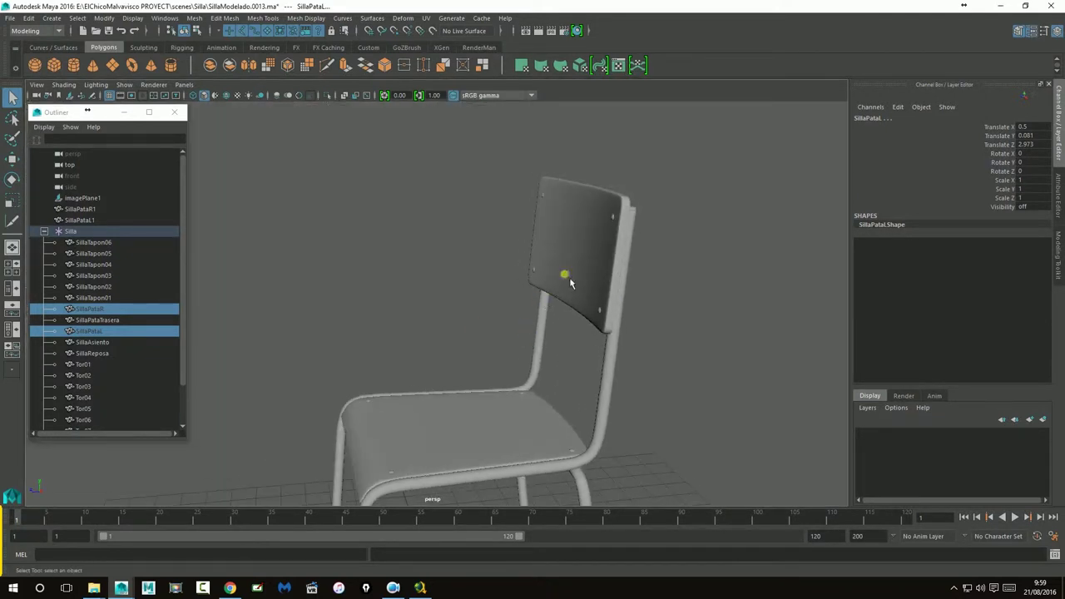
pyautogui.click(637, 224)
pyautogui.keyDown('alt'); pyautogui.moveTo(666, 252); pyautogui.dragTo(526, 253); pyautogui.keyUp('alt')
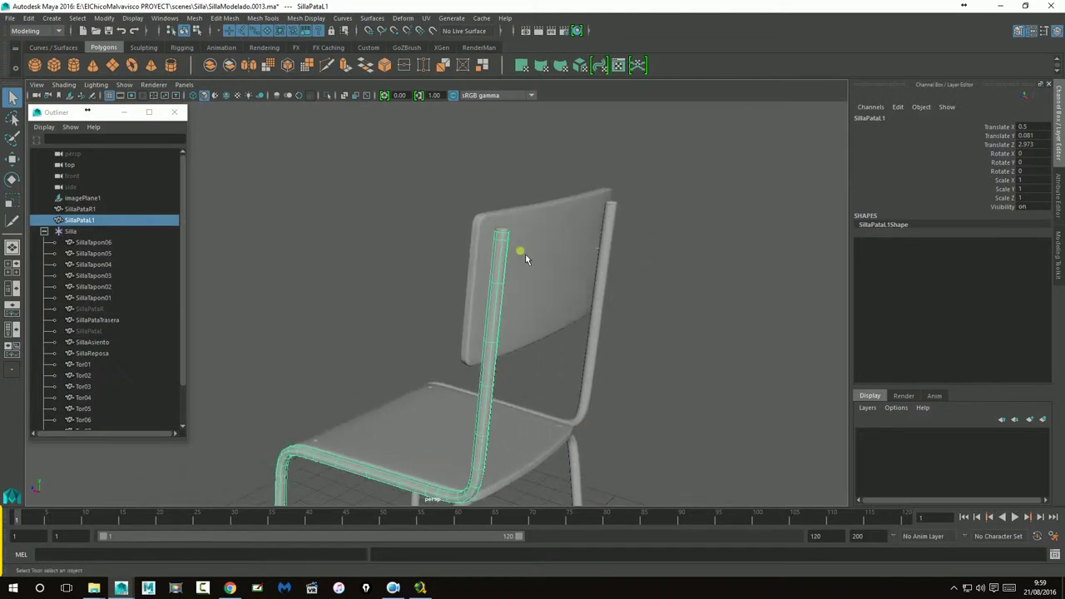
pyautogui.scroll(5, 526, 253)
pyautogui.moveTo(702, 262)
pyautogui.keyDown('alt'); pyautogui.mouseDown()
pyautogui.moveTo(582, 299)
pyautogui.moveTo(538, 328)
pyautogui.moveTo(659, 337)
pyautogui.moveTo(666, 255)
pyautogui.mouseUp(); pyautogui.keyUp('alt')
pyautogui.keyDown('alt'); pyautogui.moveTo(511, 135); pyautogui.dragTo(505, 236); pyautogui.keyUp('alt')
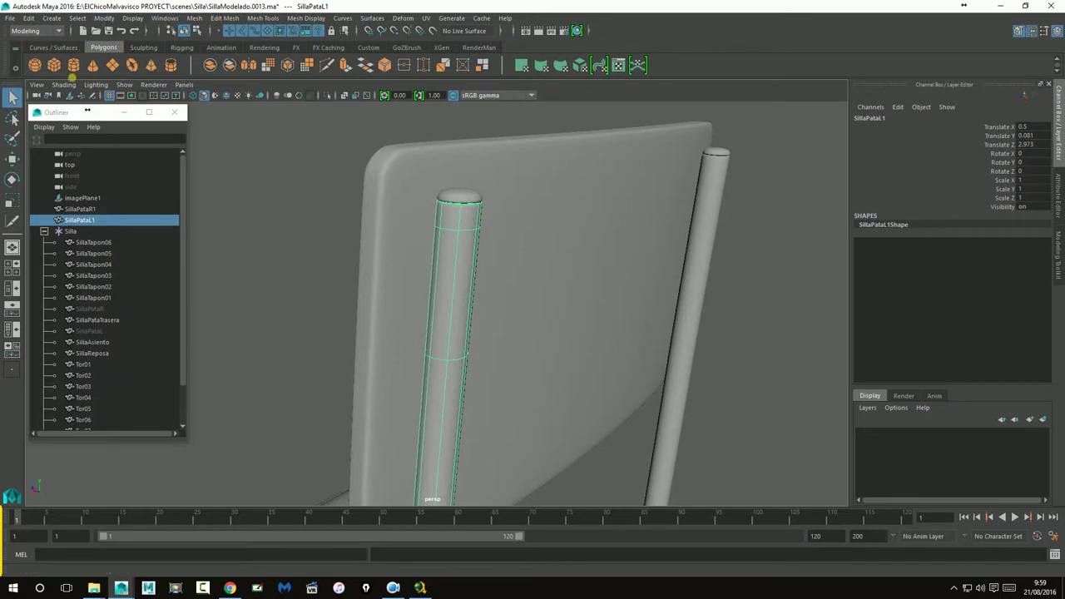
pyautogui.click(52, 18)
pyautogui.moveTo(84, 57)
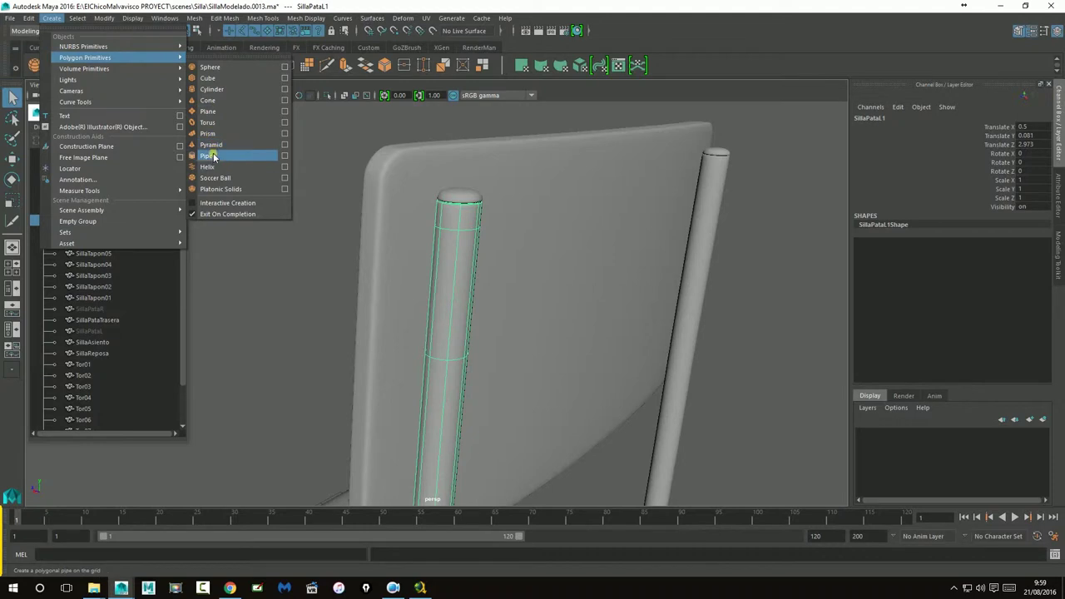
# - Create a polygon cylinder and move it up to the chair back's height
pyautogui.click(209, 89)
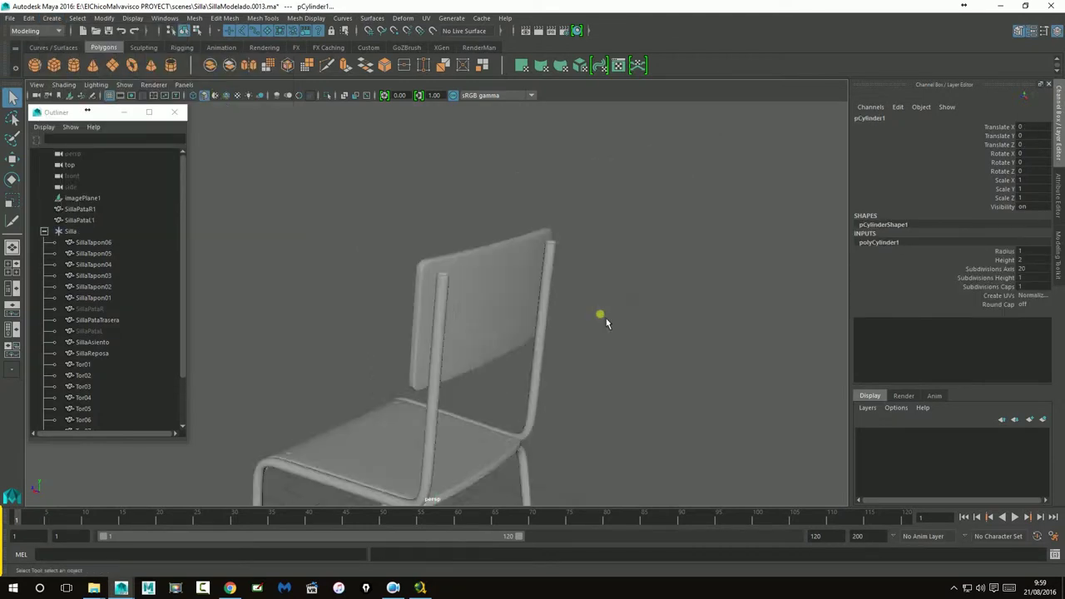
pyautogui.scroll(4, 604, 326)
pyautogui.click(12, 158)
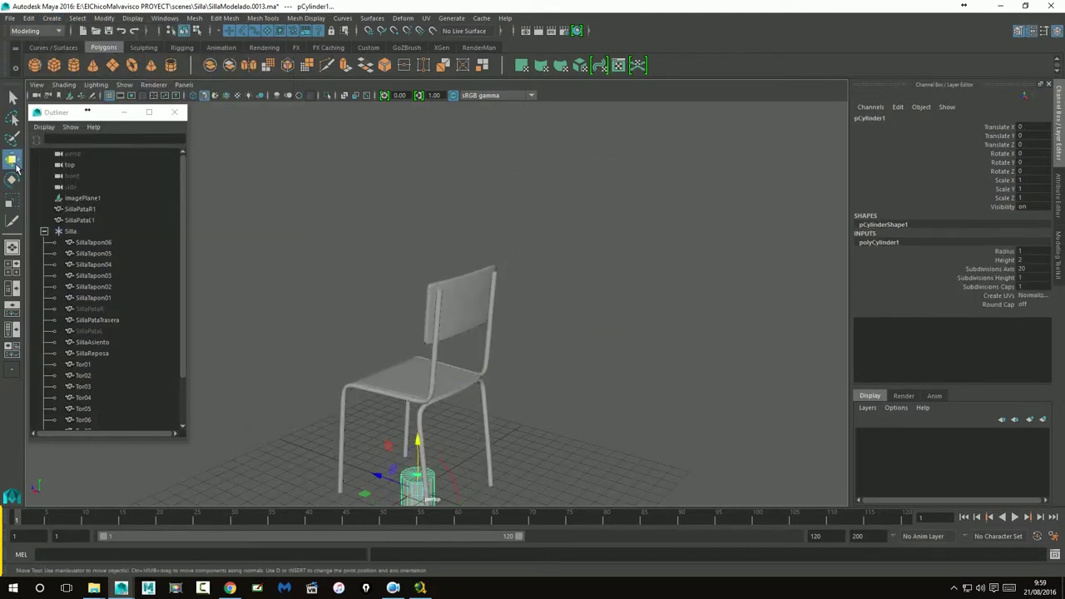
pyautogui.moveTo(414, 447)
pyautogui.mouseDown()
pyautogui.moveTo(372, 282)
pyautogui.moveTo(479, 333)
pyautogui.mouseUp()
pyautogui.moveTo(480, 333)
pyautogui.keyDown('alt'); pyautogui.mouseDown(button='right')
pyautogui.moveTo(772, 370)
pyautogui.moveTo(706, 343)
pyautogui.mouseUp(button='right'); pyautogui.keyUp('alt')
pyautogui.keyDown('alt'); pyautogui.moveTo(706, 342); pyautogui.dragTo(606, 334); pyautogui.keyUp('alt')
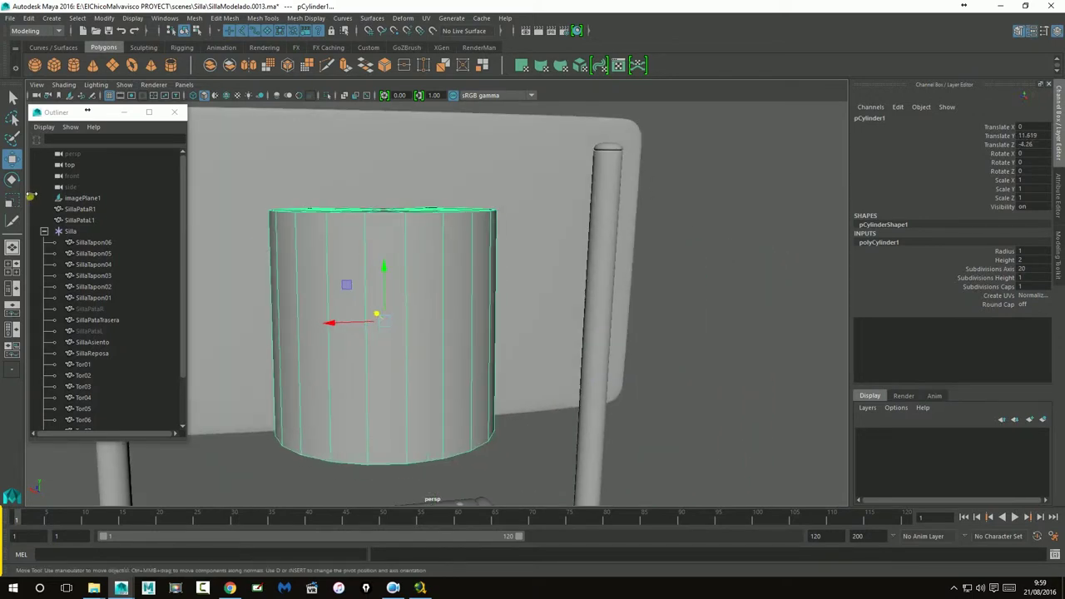
# - Scale the cylinder into a thin tall pin and move it onto the left leg
pyautogui.click(12, 200)
pyautogui.moveTo(384, 320); pyautogui.dragTo(214, 335)
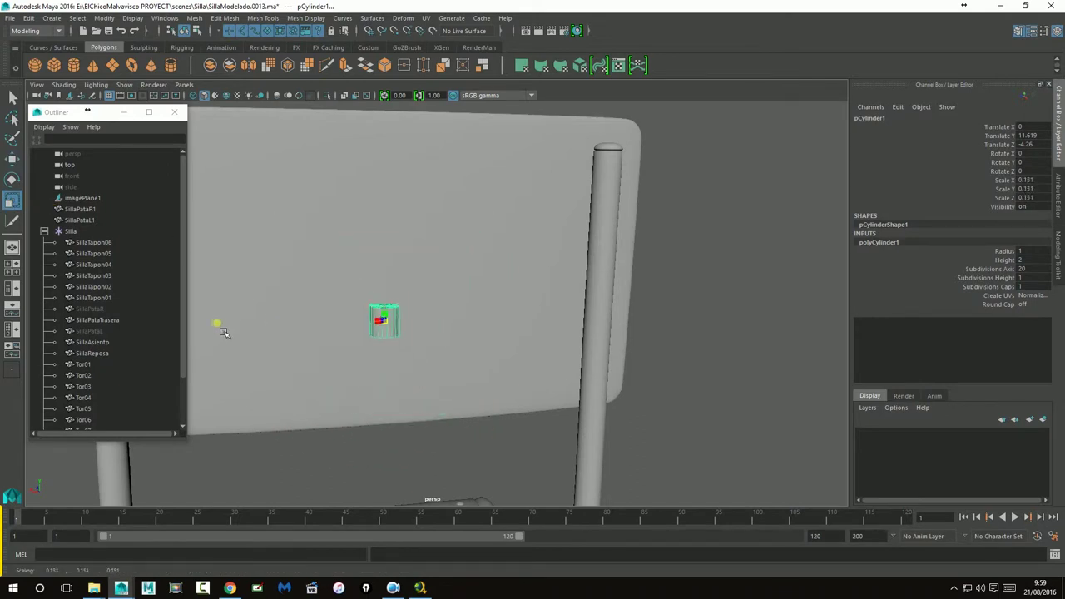
pyautogui.moveTo(387, 268); pyautogui.dragTo(396, 258)
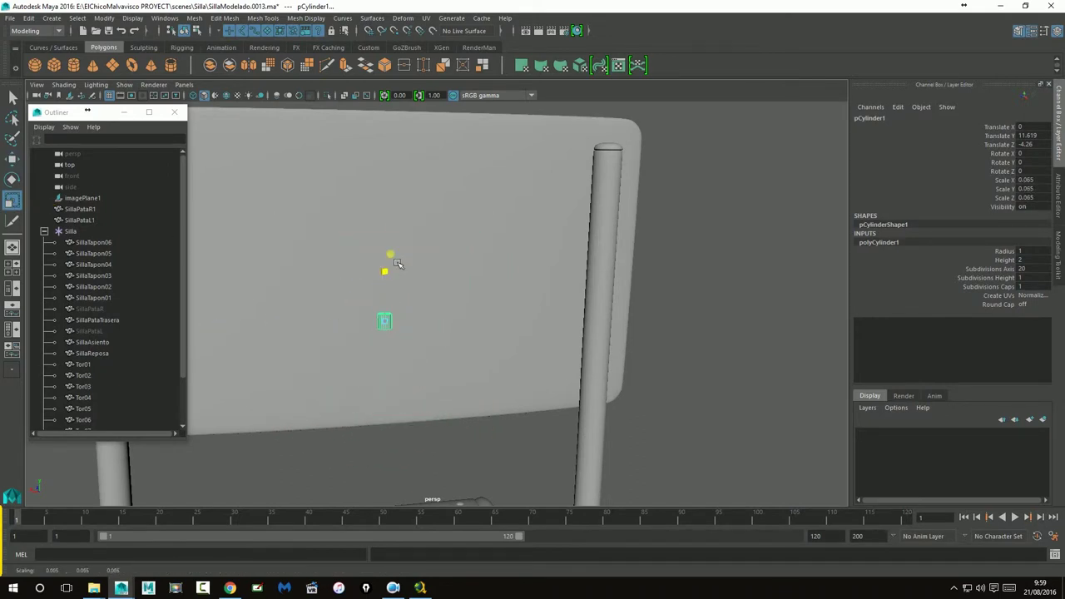
pyautogui.click(12, 158)
pyautogui.keyDown('alt'); pyautogui.moveTo(383, 366); pyautogui.dragTo(518, 392); pyautogui.keyUp('alt')
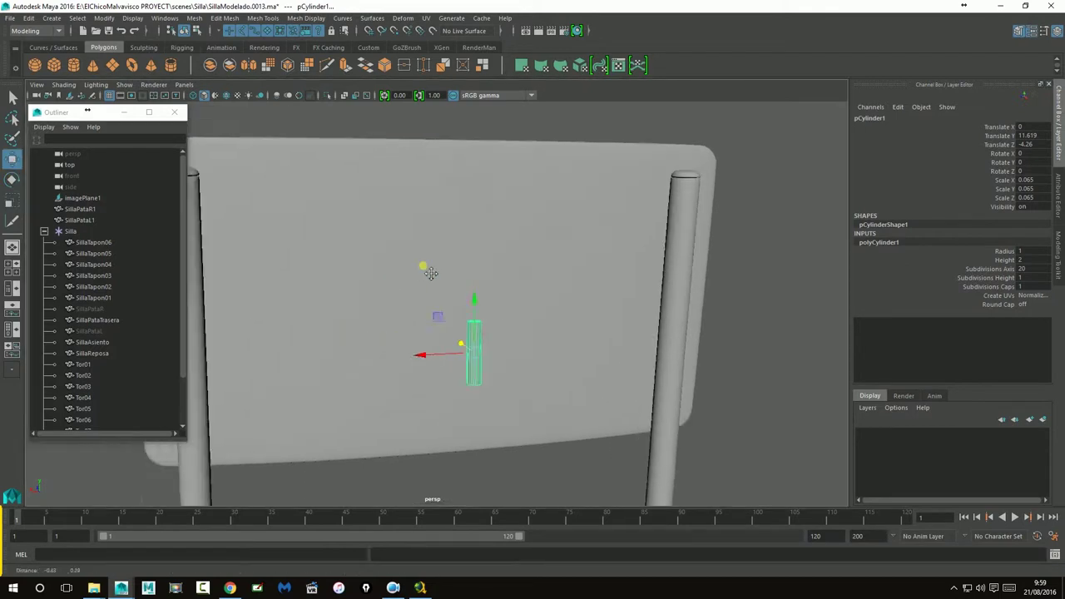
pyautogui.moveTo(477, 363); pyautogui.dragTo(188, 378)
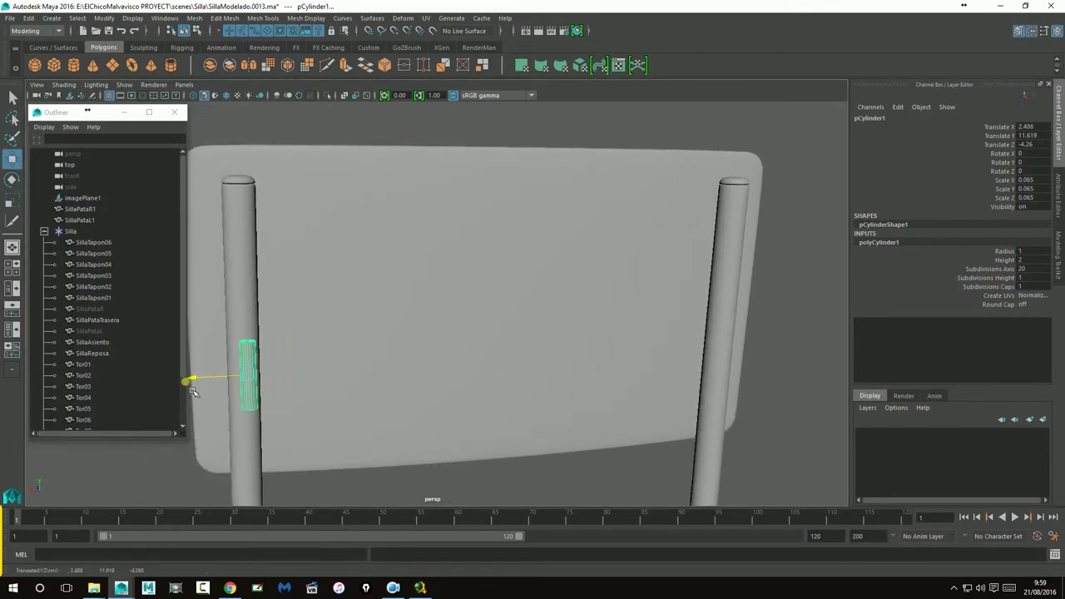
# - Set the cylinder's Rotate X to 90 in the Channel Box
pyautogui.click(13, 179)
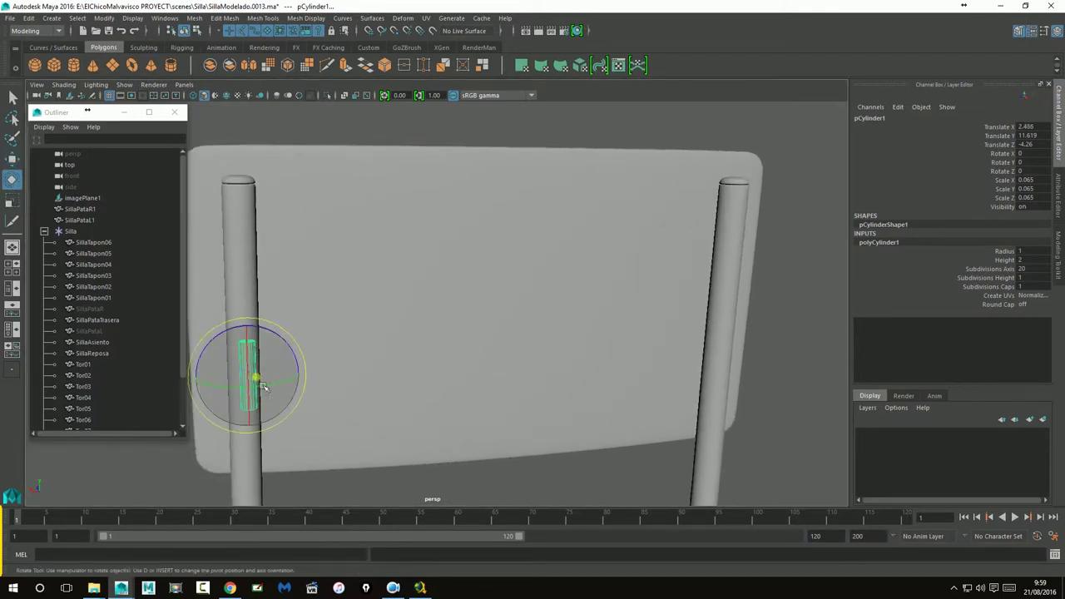
pyautogui.moveTo(253, 384); pyautogui.dragTo(250, 324)
pyautogui.hotkey('ctrl', 'z')
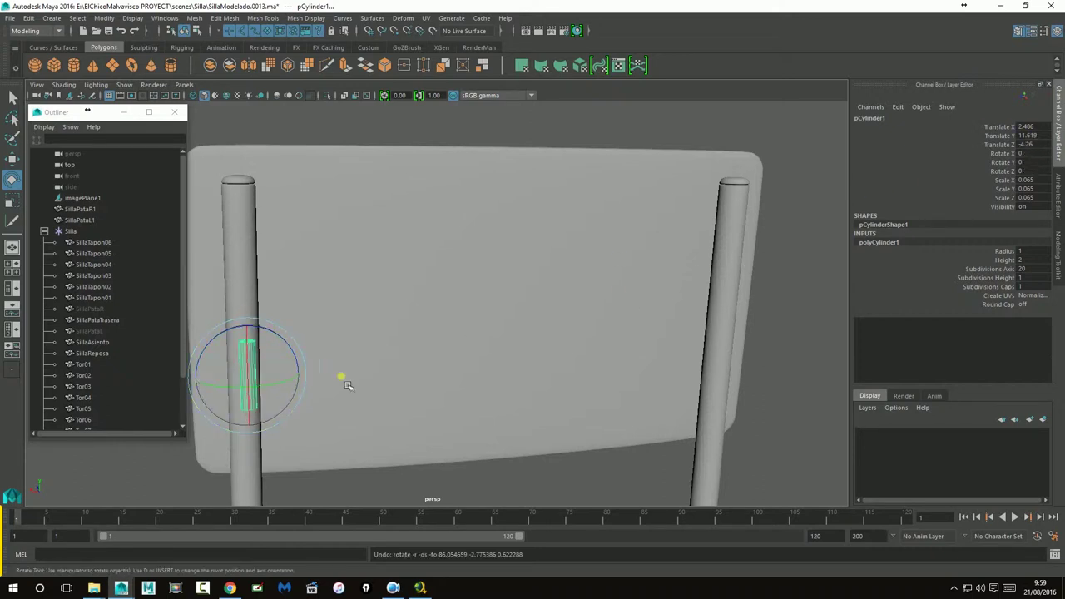
pyautogui.click(1030, 154)
pyautogui.doubleClick(1031, 157)
pyautogui.write('90')
pyautogui.press('Return')
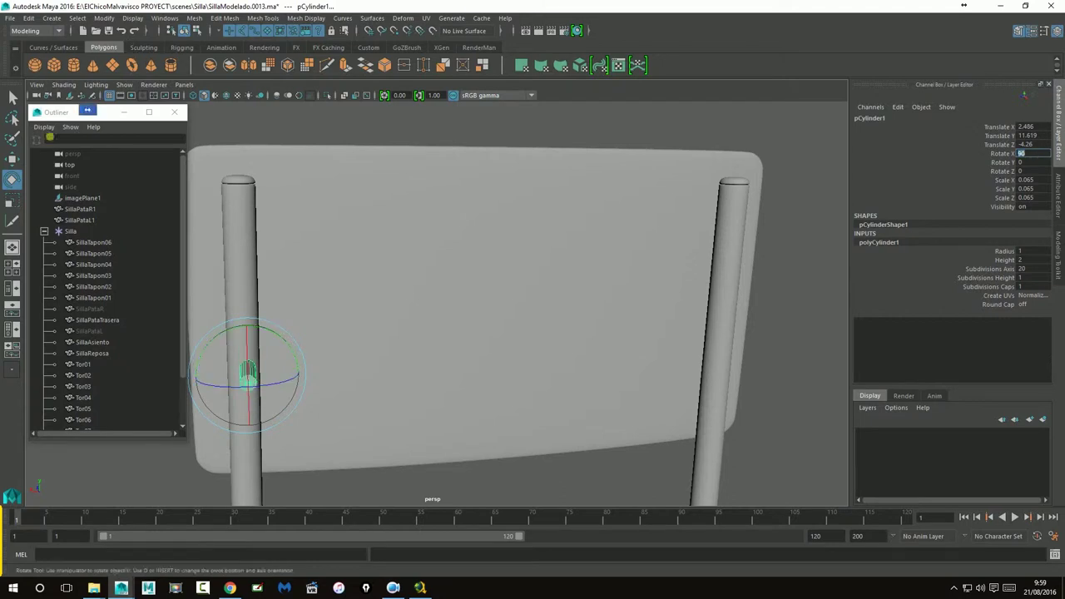
# - Push the pin along Z into the leg and show the four-view layout
pyautogui.click(12, 158)
pyautogui.keyDown('alt'); pyautogui.moveTo(473, 357); pyautogui.dragTo(610, 364); pyautogui.keyUp('alt')
pyautogui.moveTo(726, 342)
pyautogui.mouseDown()
pyautogui.moveTo(690, 316)
pyautogui.moveTo(644, 328)
pyautogui.moveTo(638, 382)
pyautogui.mouseUp()
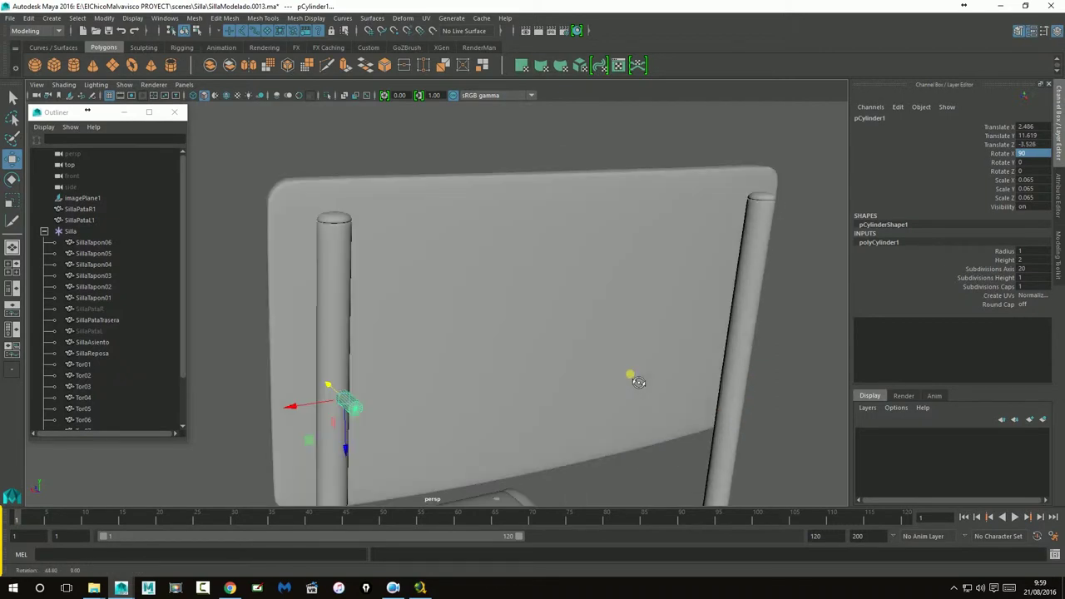
pyautogui.scroll(4, 309, 361)
pyautogui.press('space')
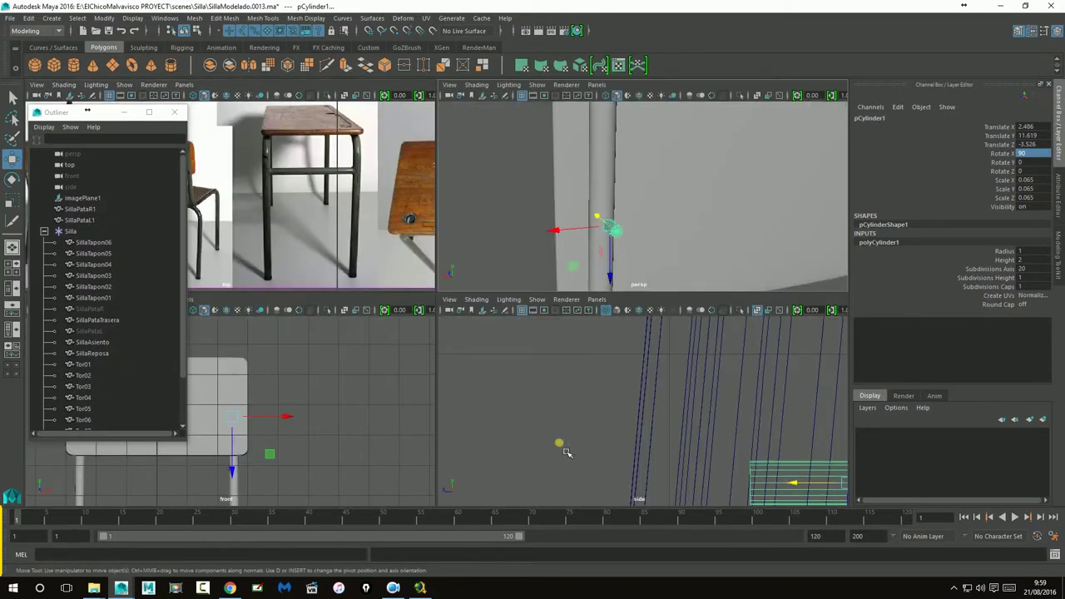
# - In a maximized X-Ray front view, nudge pCylinder1 onto the leg centre
pyautogui.press('f')
pyautogui.press('space')
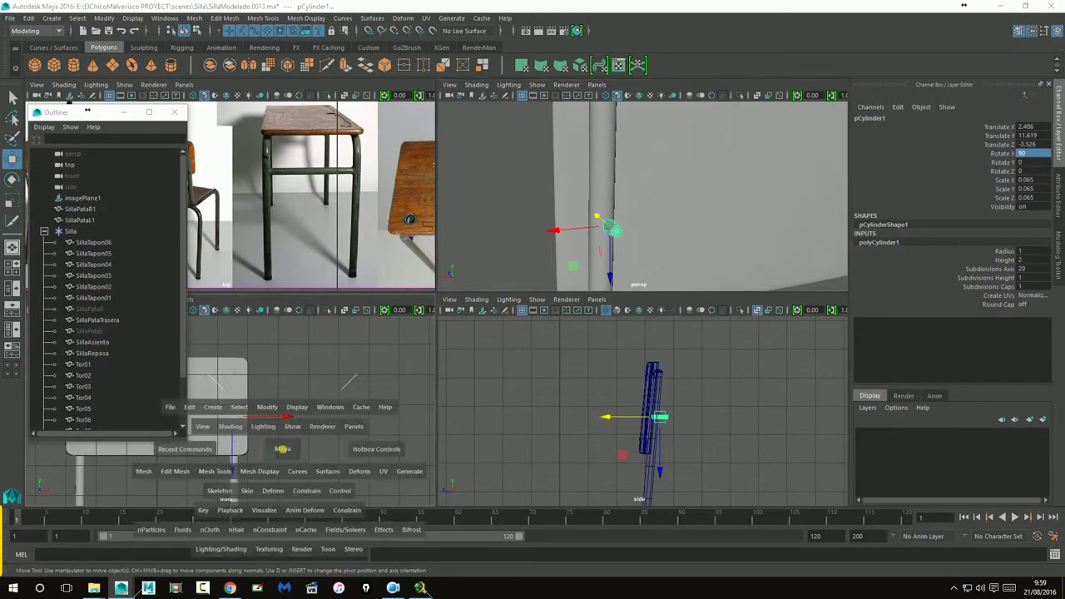
pyautogui.scroll(2, 477, 370)
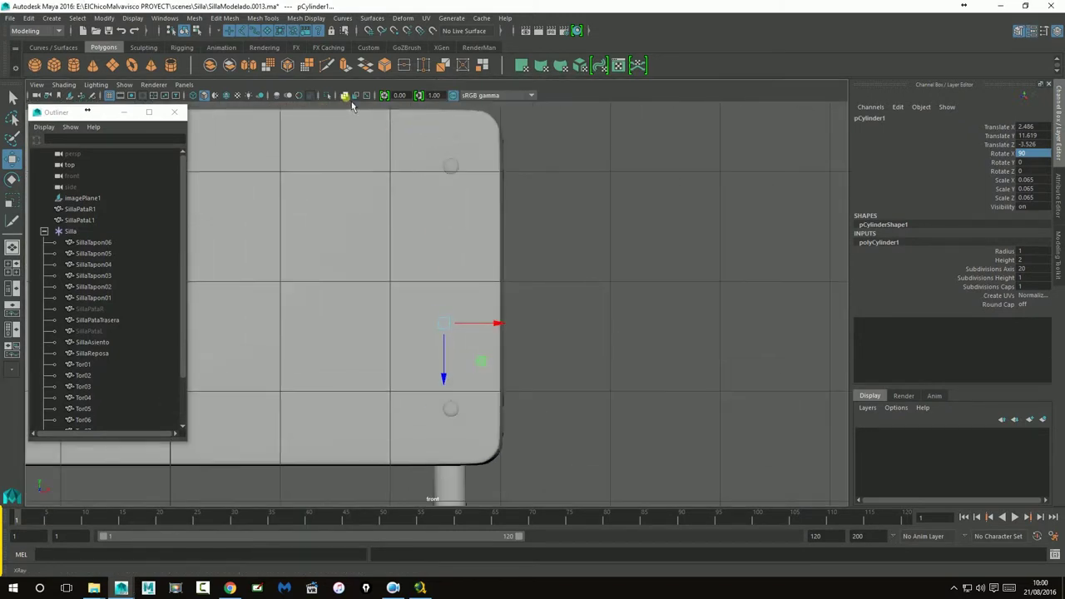
pyautogui.click(351, 102)
pyautogui.scroll(2, 459, 352)
pyautogui.moveTo(502, 335); pyautogui.dragTo(513, 336)
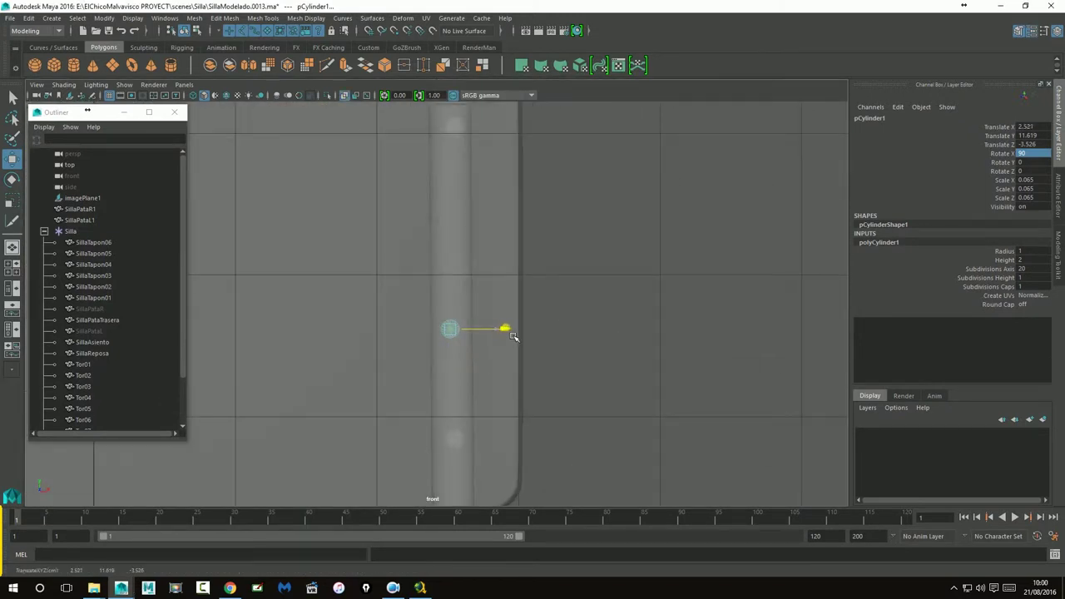
pyautogui.moveTo(495, 251)
pyautogui.keyDown('alt'); pyautogui.mouseDown(button='middle')
pyautogui.moveTo(511, 321)
pyautogui.moveTo(540, 279)
pyautogui.mouseUp(button='middle'); pyautogui.keyUp('alt')
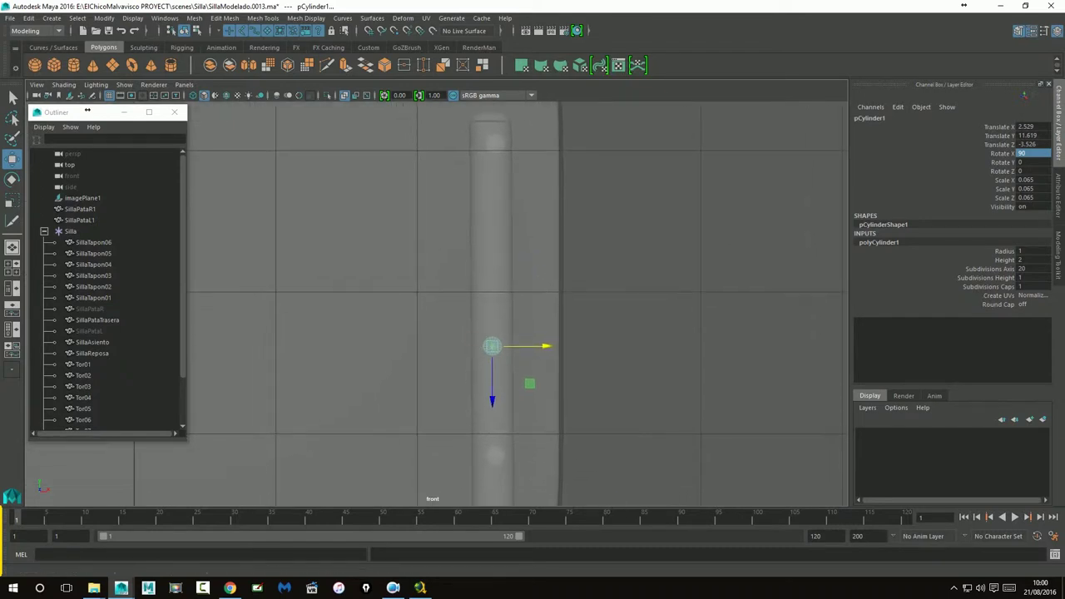
# - Nudge pins Tor03, Tor04, Tor02 and Tor01 into alignment on the backrest legs
pyautogui.click(507, 149)
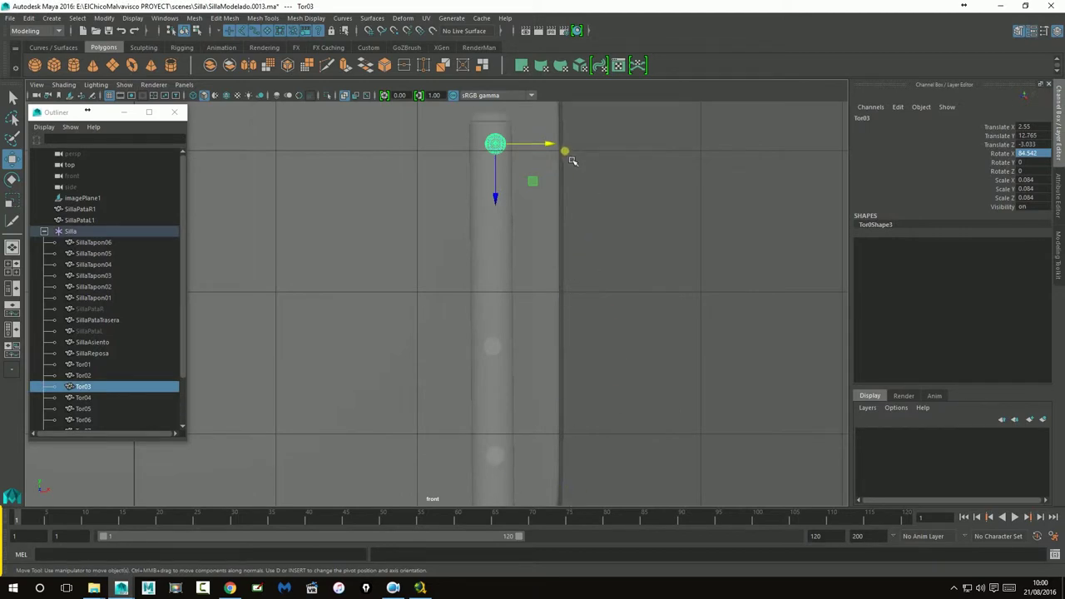
pyautogui.moveTo(560, 152); pyautogui.dragTo(500, 216)
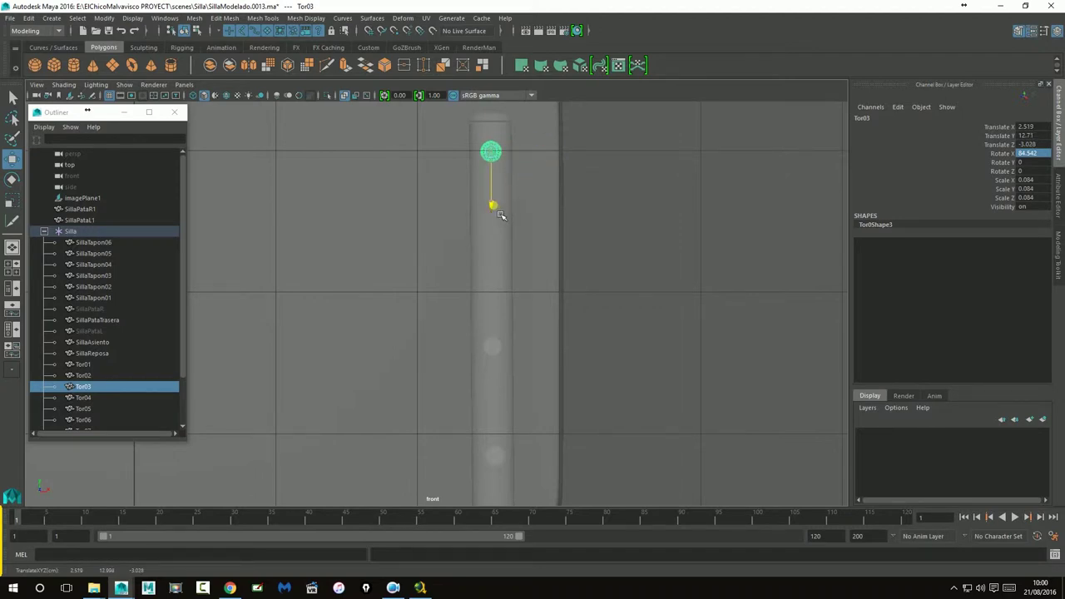
pyautogui.keyDown('alt'); pyautogui.moveTo(385, 257); pyautogui.dragTo(455, 259, button='middle'); pyautogui.keyUp('alt')
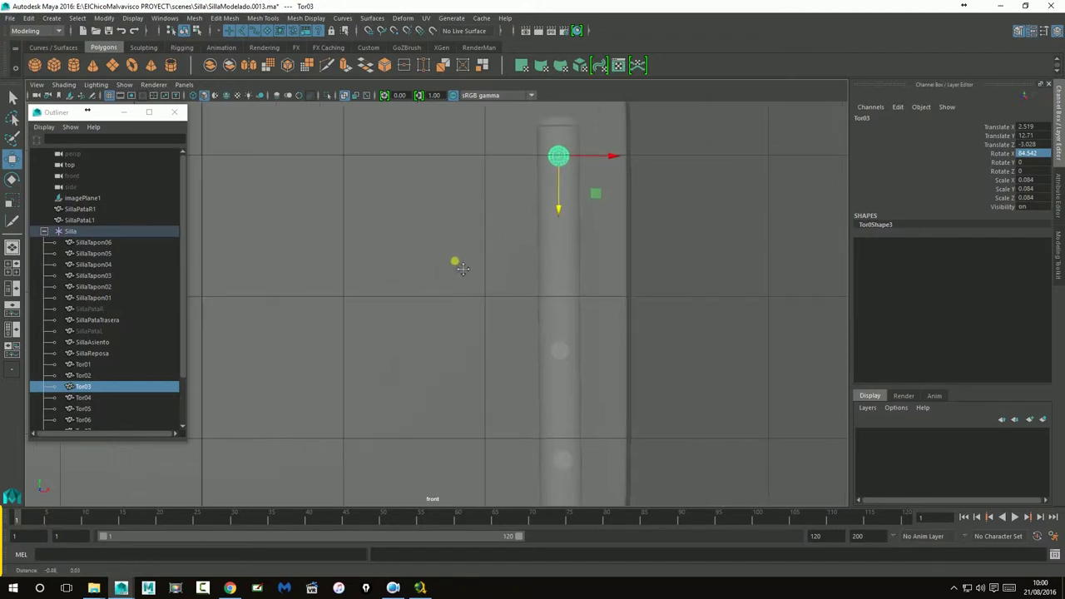
pyautogui.click(582, 458)
pyautogui.moveTo(582, 458); pyautogui.dragTo(621, 454)
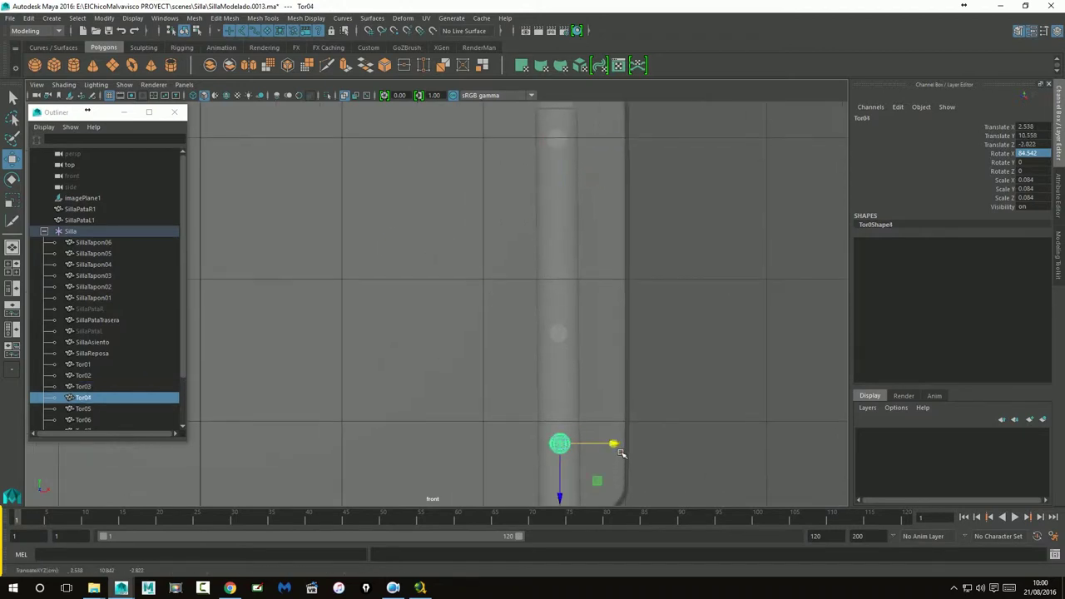
pyautogui.keyDown('alt'); pyautogui.moveTo(607, 316); pyautogui.dragTo(328, 295, button='middle'); pyautogui.keyUp('alt')
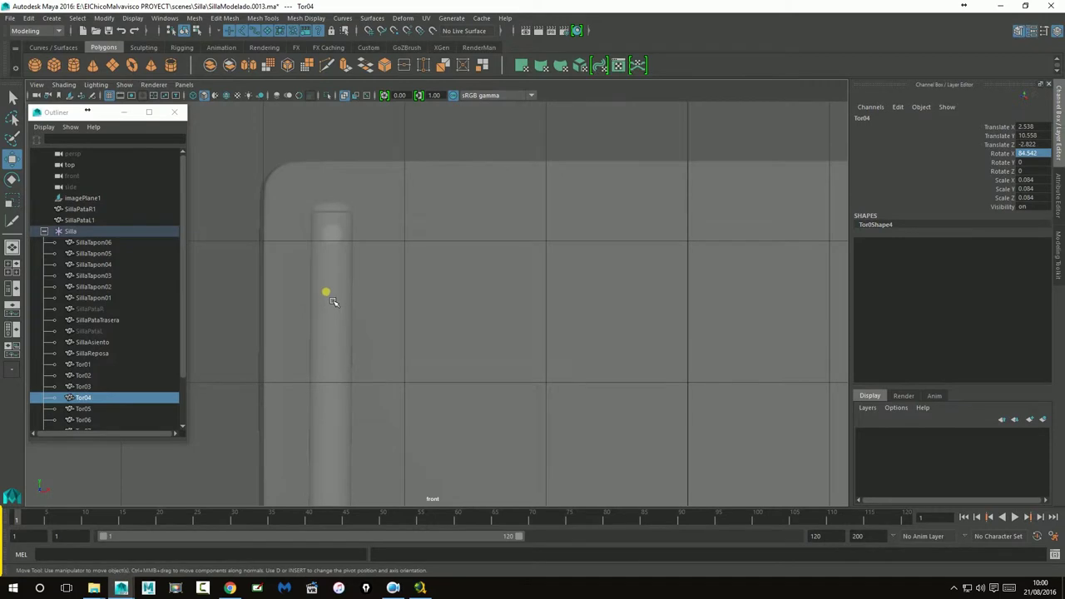
pyautogui.click(332, 238)
pyautogui.moveTo(333, 283); pyautogui.dragTo(340, 307)
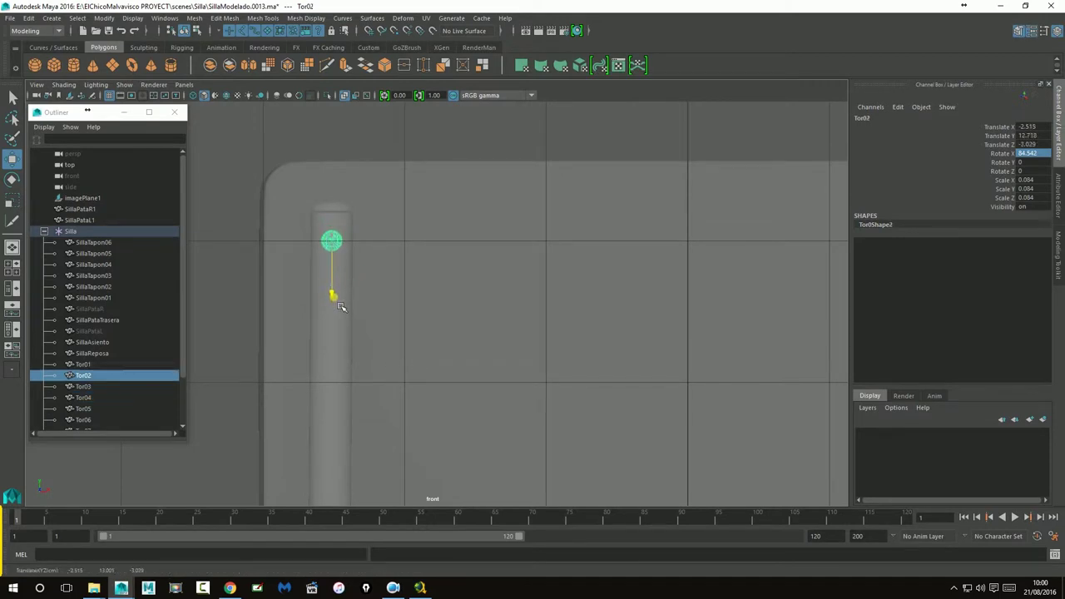
pyautogui.keyDown('alt'); pyautogui.moveTo(322, 385); pyautogui.dragTo(358, 324, button='middle'); pyautogui.keyUp('alt')
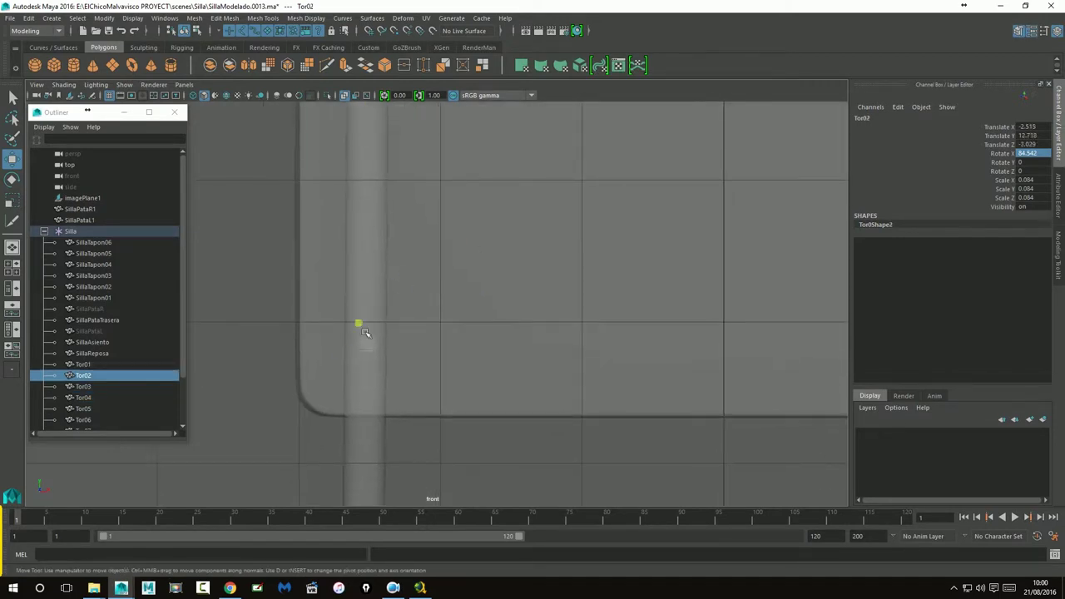
pyautogui.click(367, 344)
pyautogui.moveTo(436, 356); pyautogui.dragTo(432, 353)
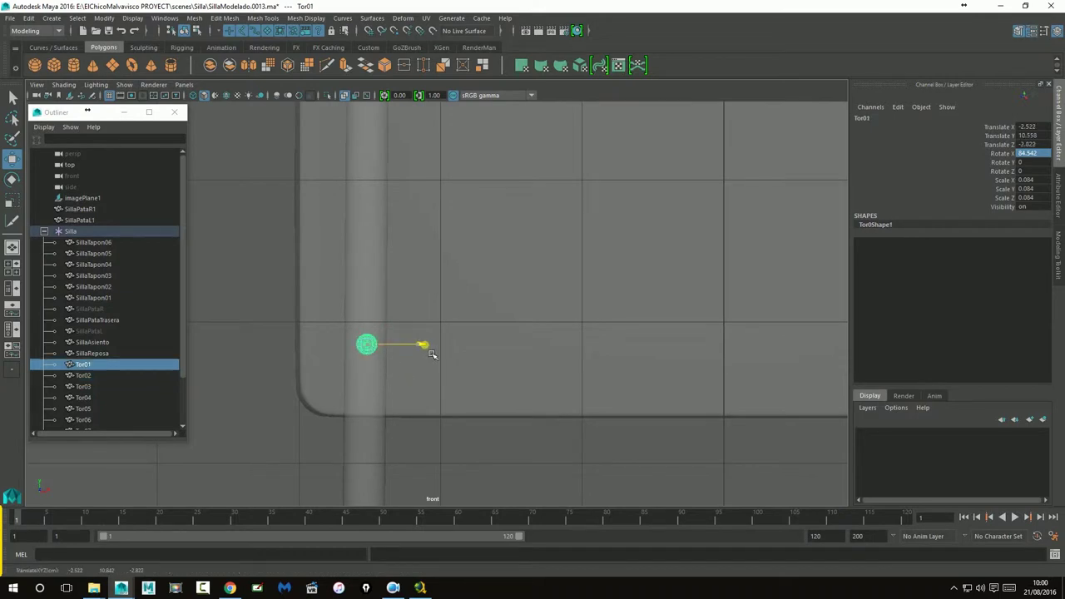
# - Reselect the pin cylinder and return to a single front view
pyautogui.keyDown('alt'); pyautogui.moveTo(666, 273); pyautogui.dragTo(436, 376, button='middle'); pyautogui.keyUp('alt')
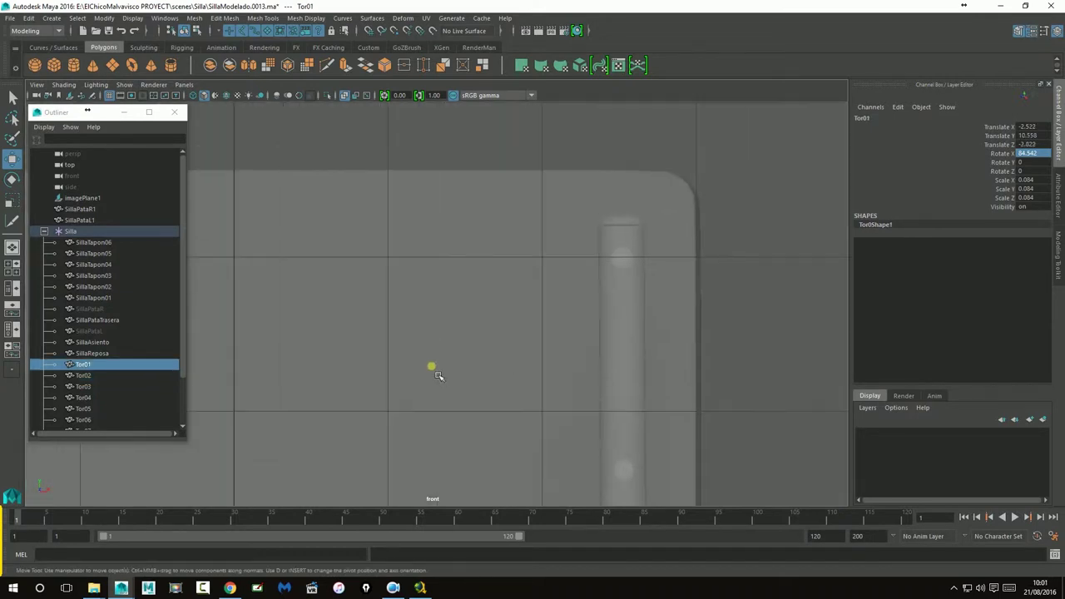
pyautogui.click(622, 480)
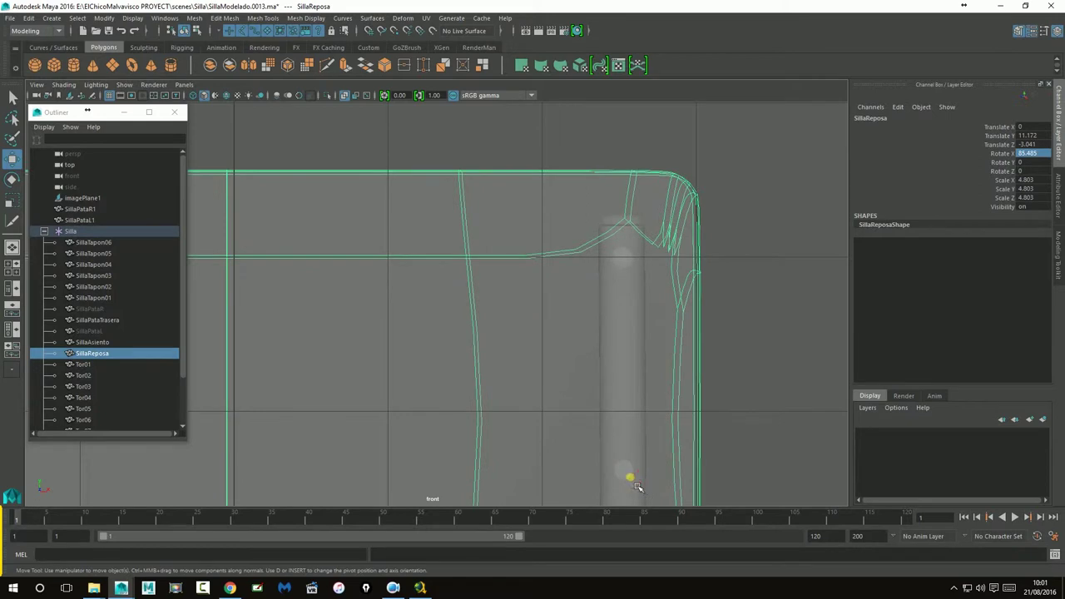
pyautogui.press('space')
pyautogui.click(605, 229)
pyautogui.press('space')
# - Raise pCylinder1 to Y 12.993 and centre it on the leg at X 2.519
pyautogui.keyDown('alt'); pyautogui.moveTo(628, 321); pyautogui.dragTo(551, 350, button='middle'); pyautogui.keyUp('alt')
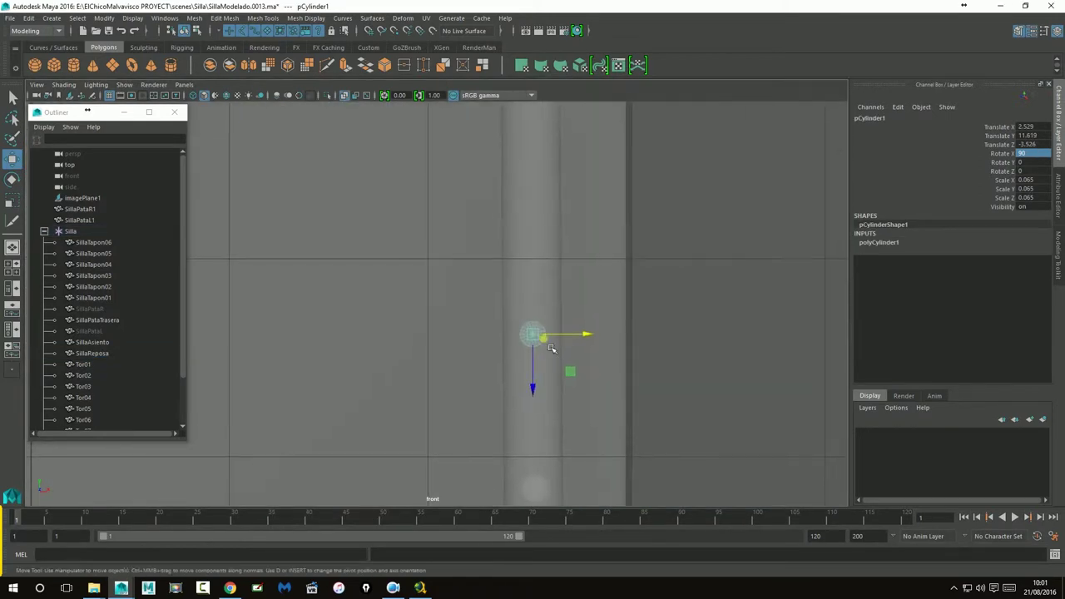
pyautogui.moveTo(535, 393); pyautogui.dragTo(554, 209)
pyautogui.keyDown('alt'); pyautogui.moveTo(556, 263); pyautogui.dragTo(565, 395, button='middle'); pyautogui.keyUp('alt')
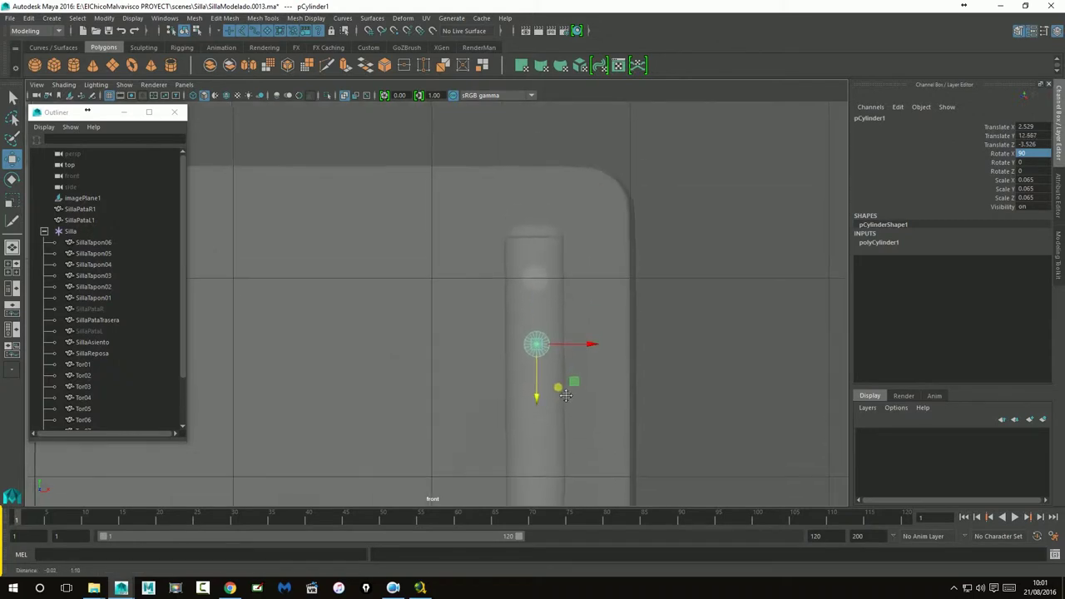
pyautogui.moveTo(537, 397); pyautogui.dragTo(537, 333)
pyautogui.scroll(2, 537, 333)
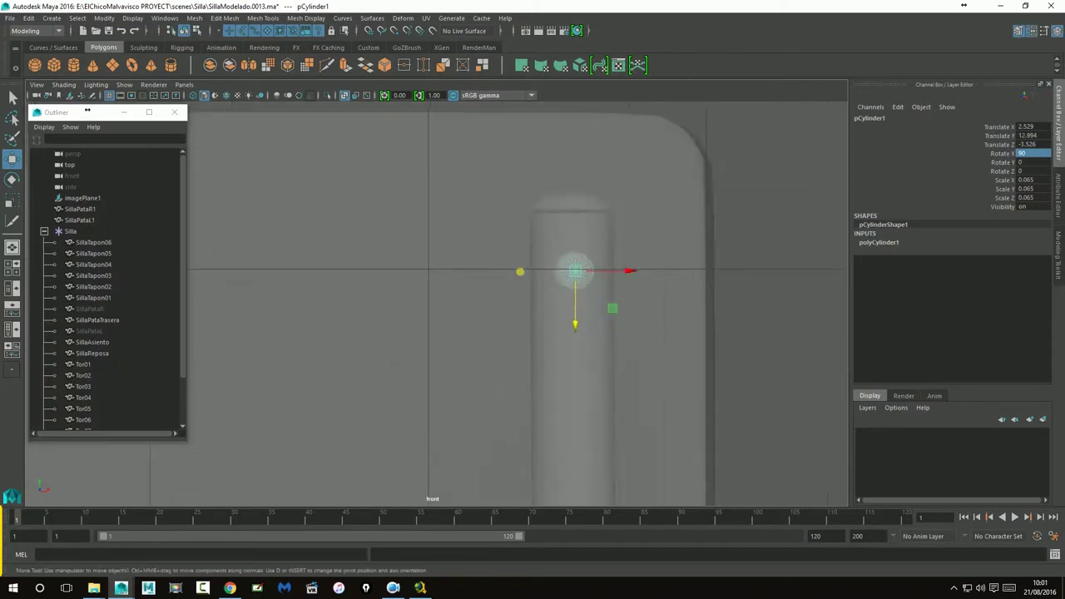
pyautogui.scroll(2, 574, 275)
pyautogui.scroll(3, 575, 274)
pyautogui.scroll(-4, 422, 356)
pyautogui.keyDown('alt'); pyautogui.moveTo(349, 367); pyautogui.dragTo(423, 356, button='middle'); pyautogui.keyUp('alt')
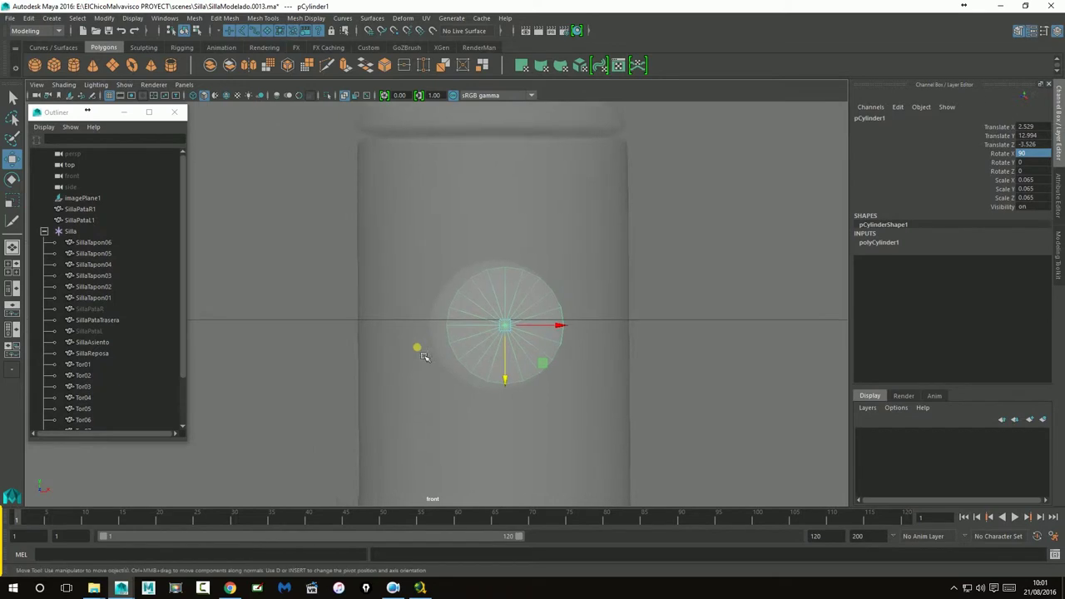
pyautogui.scroll(1, 422, 357)
pyautogui.moveTo(576, 341); pyautogui.dragTo(577, 346)
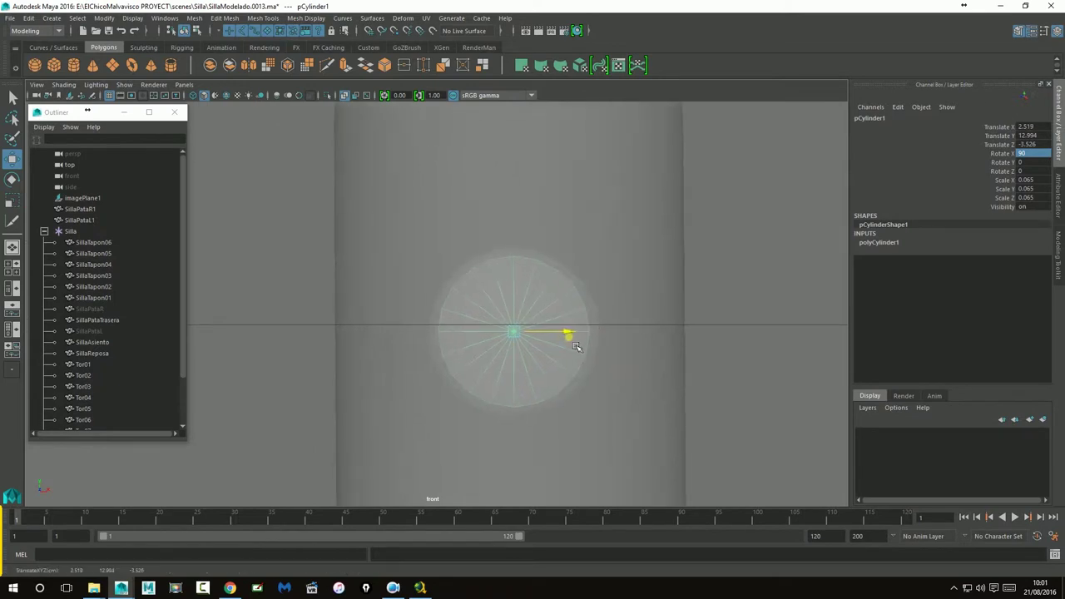
pyautogui.moveTo(518, 402); pyautogui.dragTo(519, 398)
# - Orbit the maximized perspective view around the chair back and reselect the pin cylinder
pyautogui.press('space')
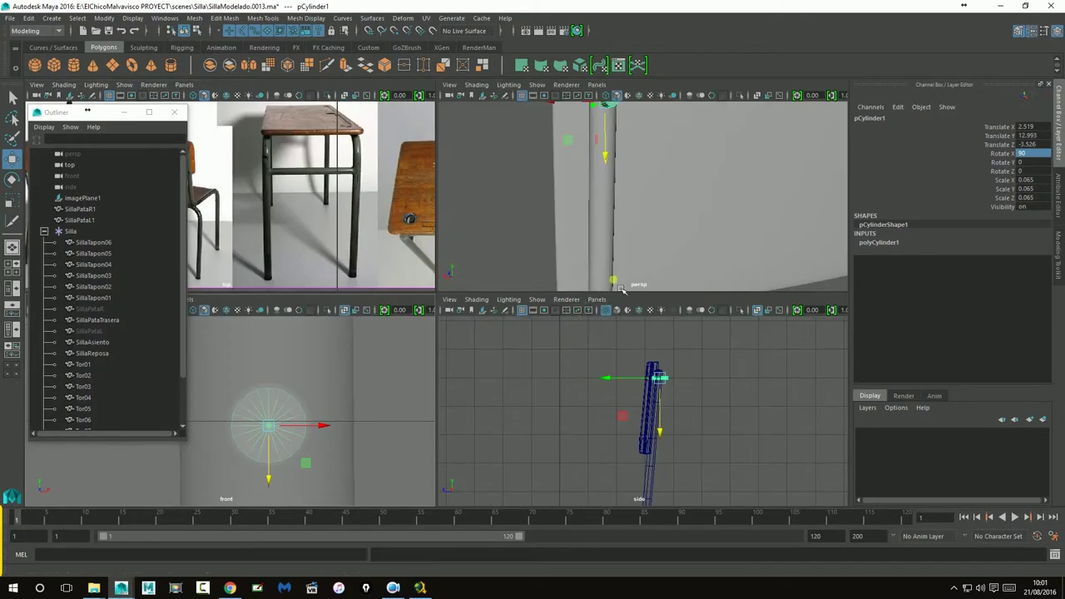
pyautogui.press('space')
pyautogui.moveTo(494, 295)
pyautogui.keyDown('alt'); pyautogui.mouseDown()
pyautogui.moveTo(485, 307)
pyautogui.moveTo(416, 317)
pyautogui.moveTo(433, 361)
pyautogui.moveTo(454, 369)
pyautogui.mouseUp(); pyautogui.keyUp('alt')
pyautogui.click(696, 483)
pyautogui.moveTo(563, 442)
pyautogui.keyDown('alt'); pyautogui.mouseDown()
pyautogui.moveTo(579, 471)
pyautogui.moveTo(577, 452)
pyautogui.moveTo(596, 453)
pyautogui.mouseUp(); pyautogui.keyUp('alt')
pyautogui.click(481, 269)
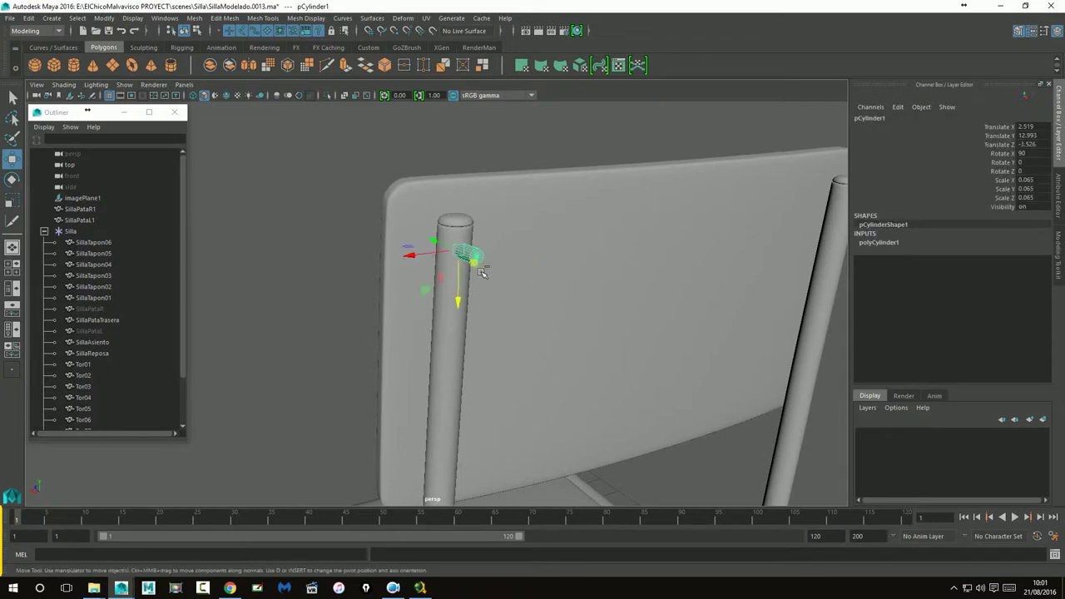
pyautogui.hotkey('ctrl', 'd')
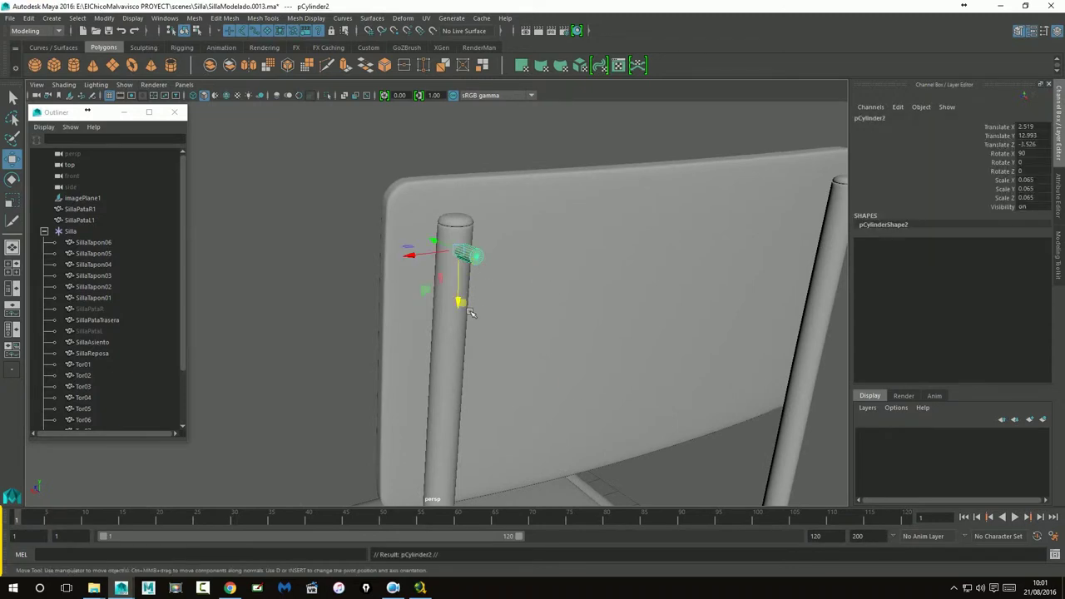
pyautogui.hotkey('ctrl', 'z')
pyautogui.scroll(5, 468, 297)
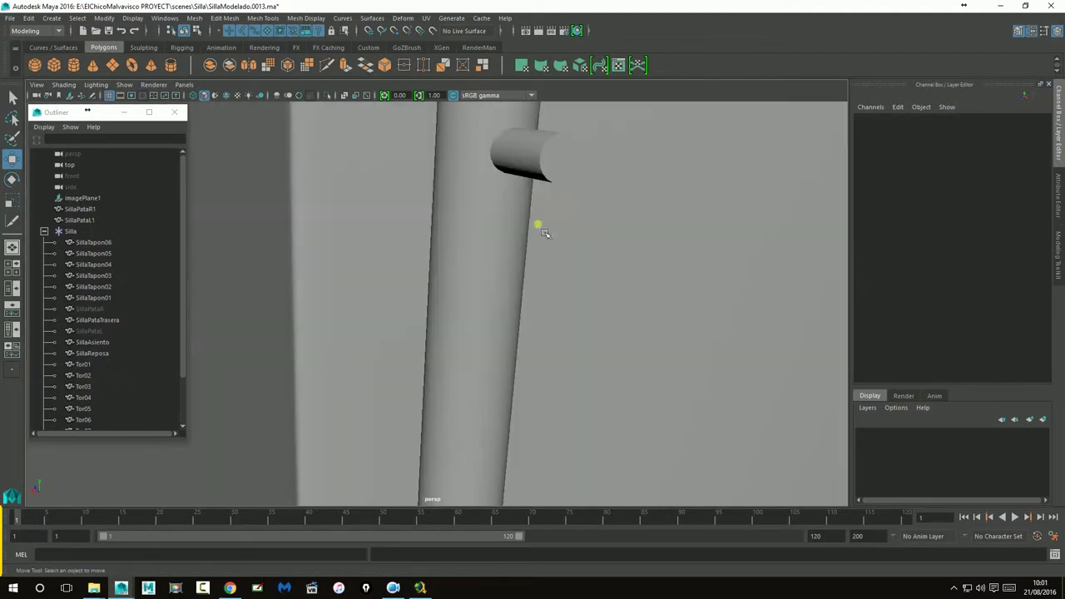
pyautogui.click(576, 177)
pyautogui.scroll(-4, 577, 176)
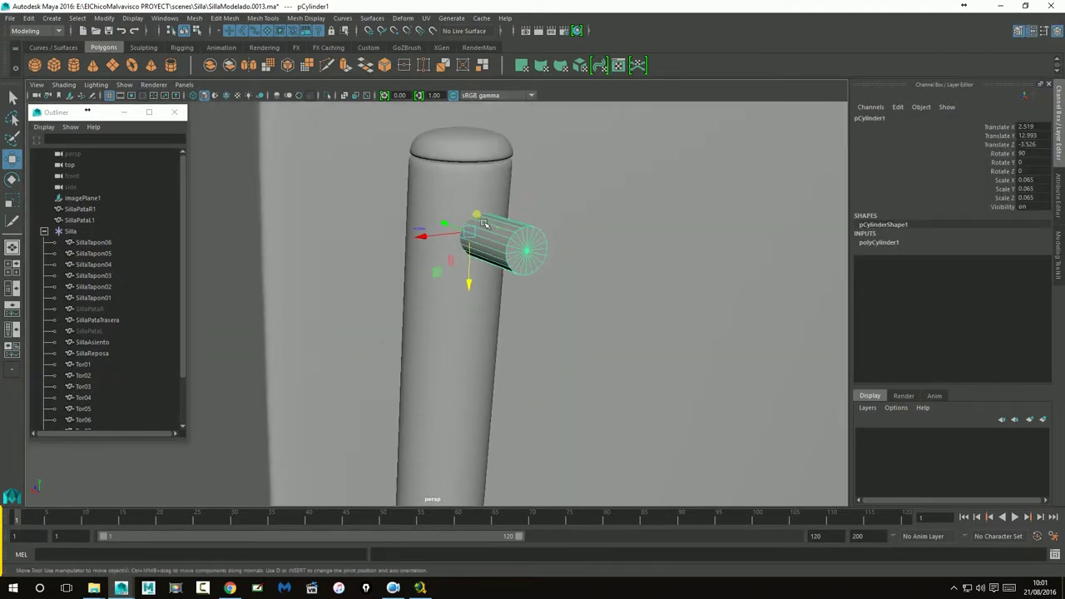
pyautogui.moveTo(504, 234)
pyautogui.keyDown('alt'); pyautogui.mouseDown()
pyautogui.moveTo(485, 274)
pyautogui.moveTo(475, 266)
pyautogui.mouseUp(); pyautogui.keyUp('alt')
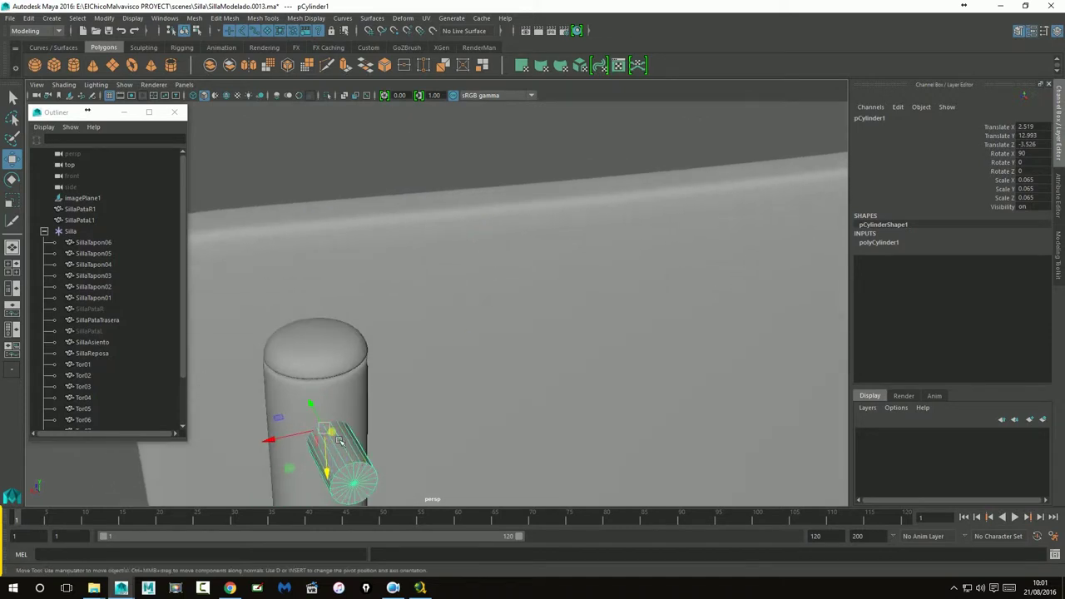
# - Try changing polyCylinder1's cap and height subdivisions, then undo, leaving 20/1/1
pyautogui.click(882, 242)
pyautogui.click(993, 287)
pyautogui.moveTo(566, 342)
pyautogui.mouseDown(button='middle')
pyautogui.moveTo(580, 348)
pyautogui.moveTo(566, 350)
pyautogui.moveTo(577, 359)
pyautogui.moveTo(642, 352)
pyautogui.moveTo(500, 358)
pyautogui.mouseUp(button='middle')
pyautogui.click(987, 278)
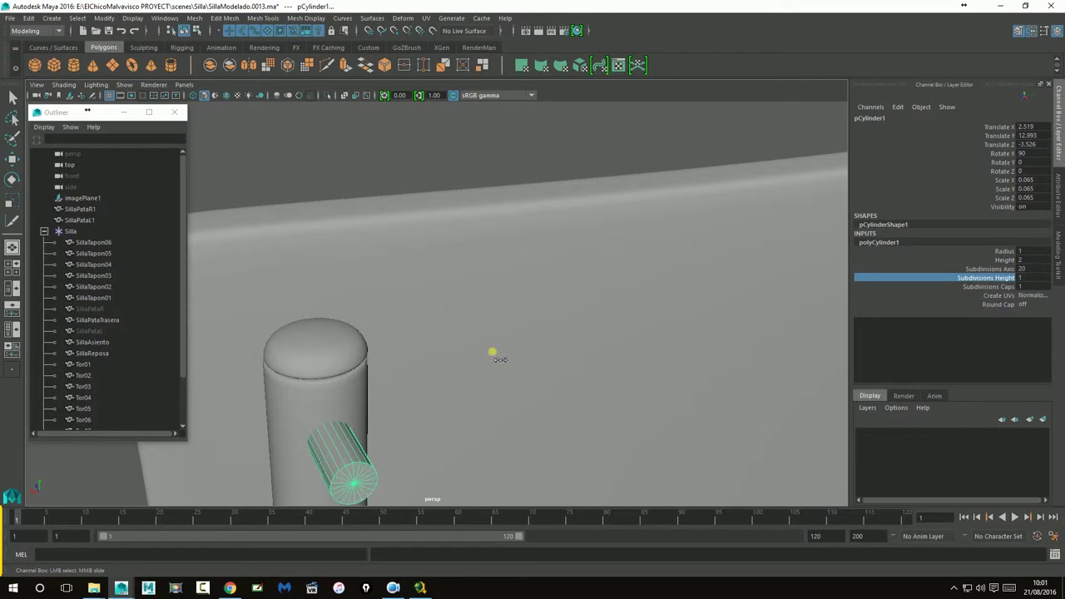
pyautogui.hotkey('ctrl', 'z')
# - Activate Multi-Cut from the Modeling Toolkit and open its settings beside a close view of the pin
pyautogui.click(1059, 287)
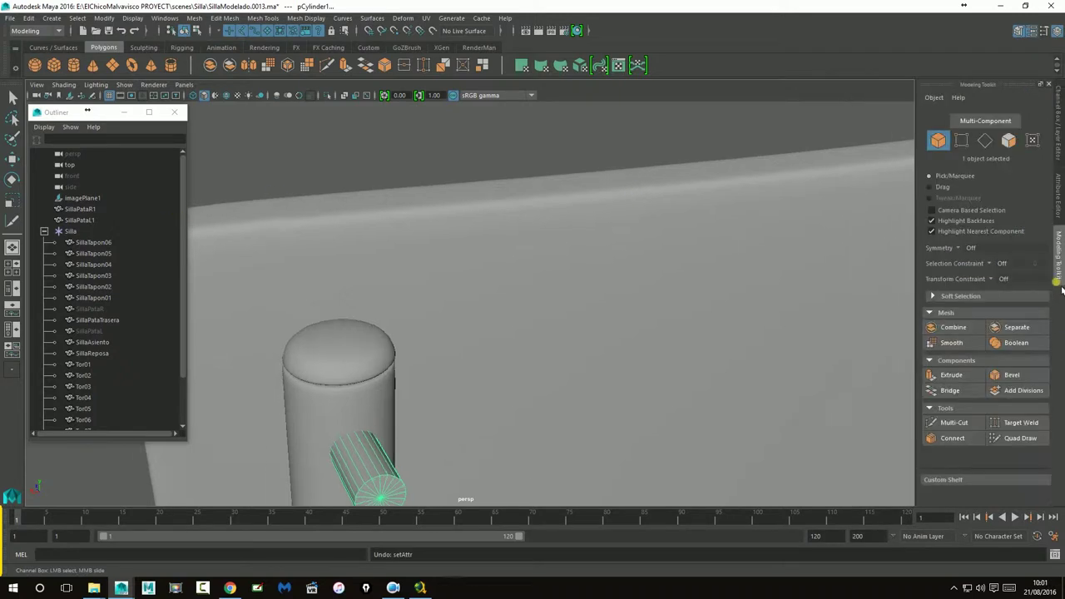
pyautogui.click(952, 425)
pyautogui.moveTo(542, 416)
pyautogui.keyDown('alt'); pyautogui.mouseDown()
pyautogui.moveTo(485, 399)
pyautogui.moveTo(671, 327)
pyautogui.moveTo(558, 305)
pyautogui.mouseUp(); pyautogui.keyUp('alt')
pyautogui.moveTo(558, 305)
pyautogui.keyDown('alt'); pyautogui.mouseDown(button='right')
pyautogui.moveTo(550, 363)
pyautogui.moveTo(618, 364)
pyautogui.moveTo(637, 297)
pyautogui.moveTo(619, 362)
pyautogui.mouseUp(button='right'); pyautogui.keyUp('alt')
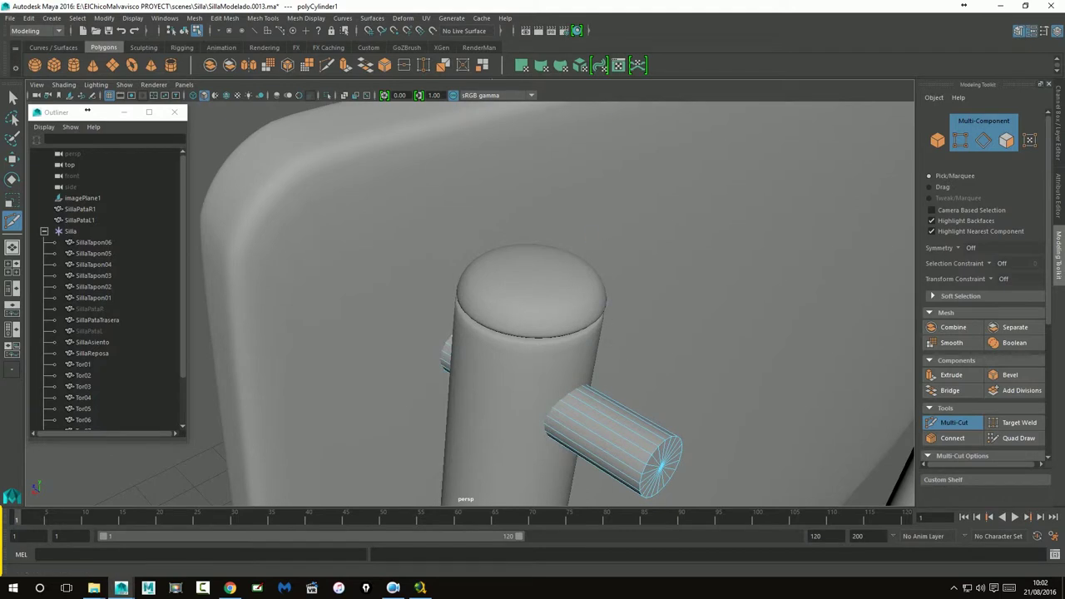
pyautogui.click(194, 18)
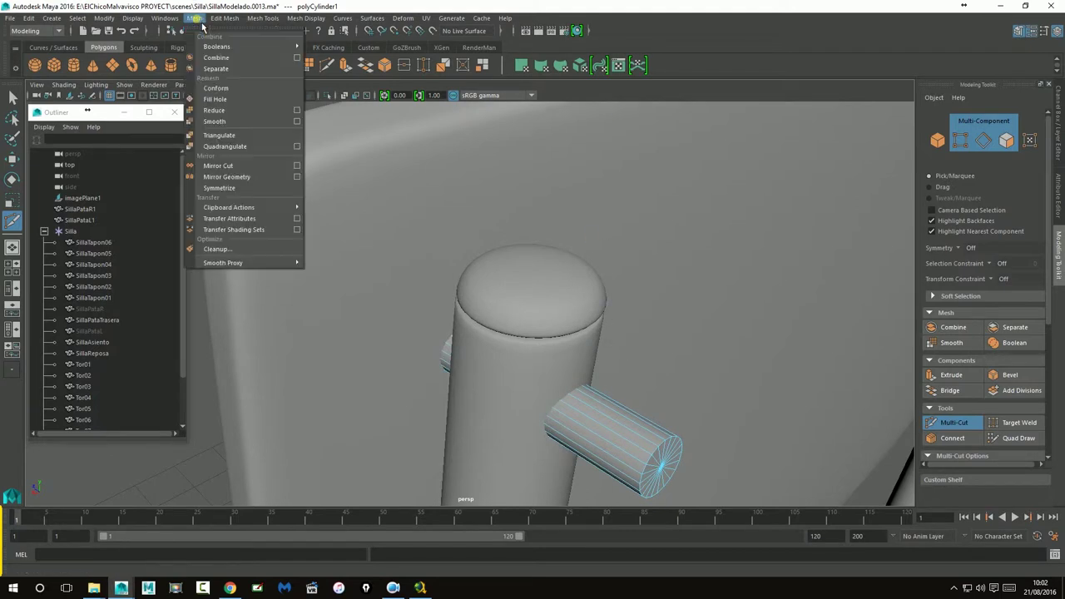
pyautogui.moveTo(225, 18)
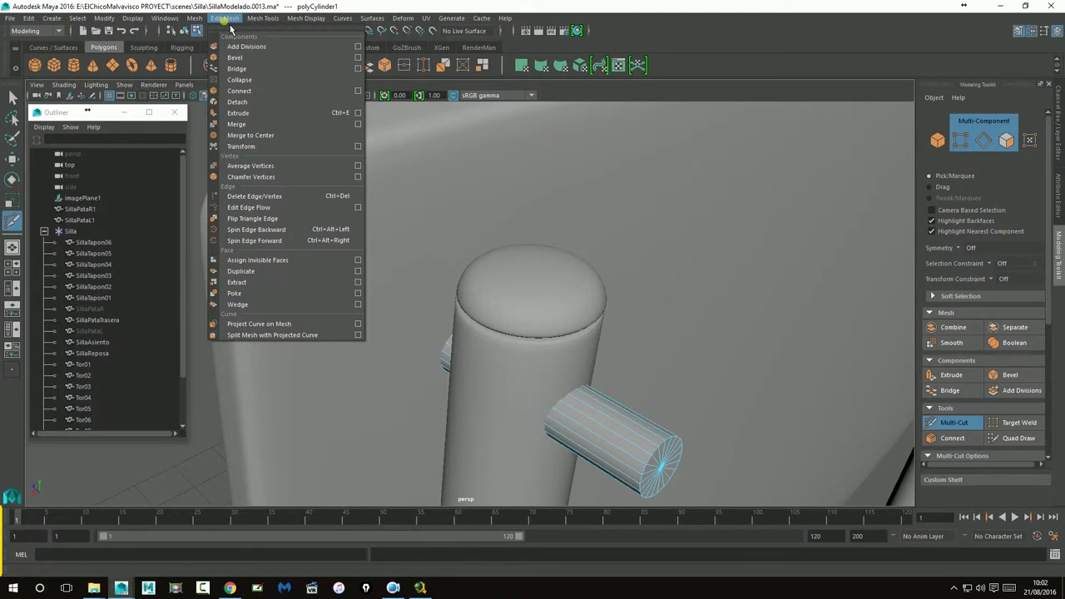
pyautogui.click(231, 29)
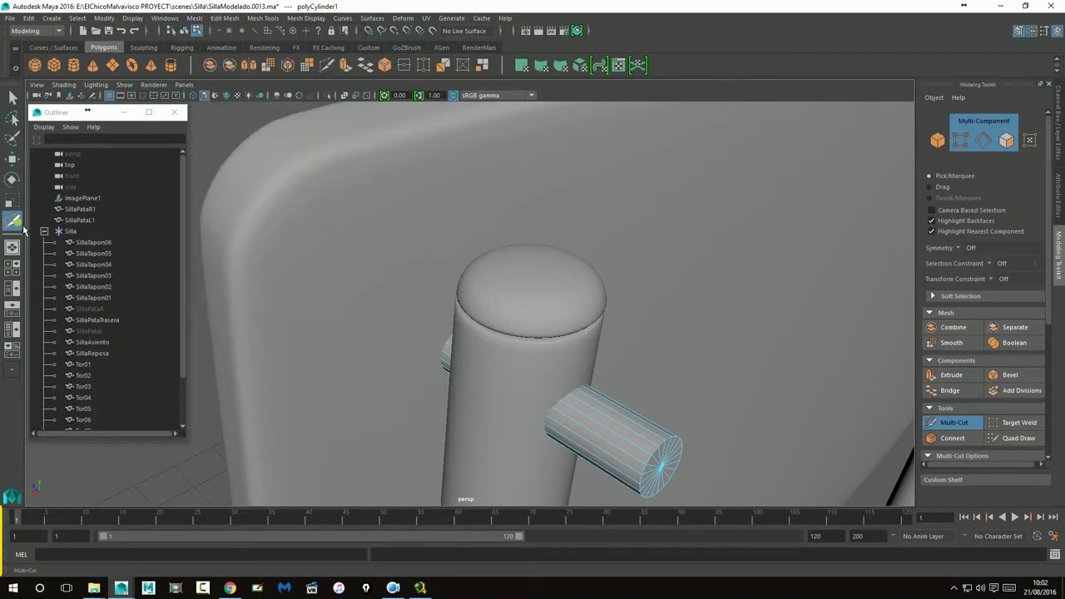
pyautogui.doubleClick(13, 220)
pyautogui.moveTo(67, 112); pyautogui.dragTo(84, 266)
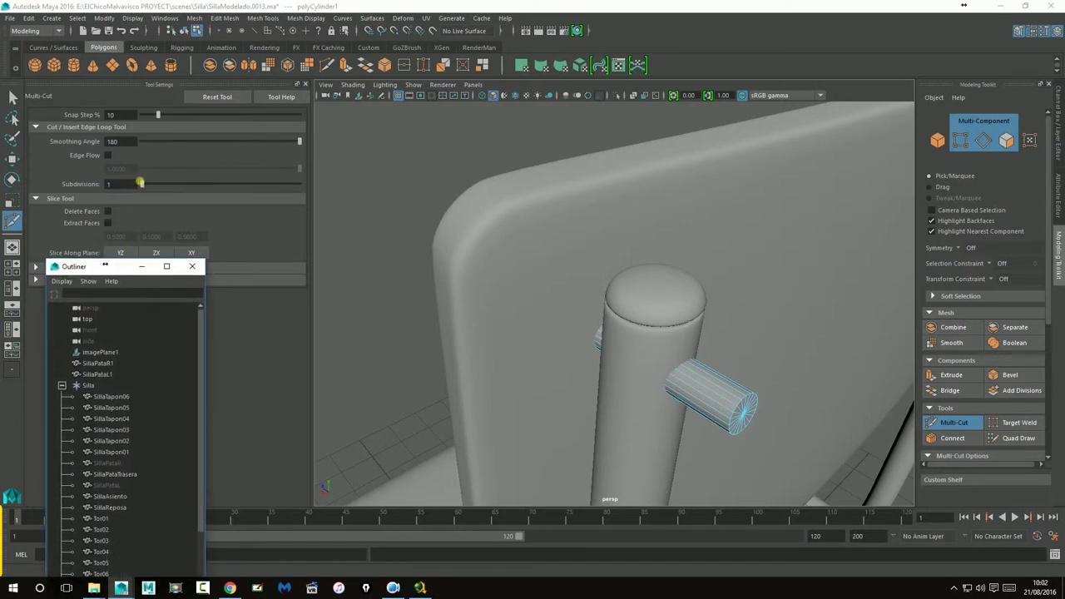
# - Try an 8-subdivision slice cut across the pin, cancel it, and reset subdivisions to 1
pyautogui.moveTo(149, 192); pyautogui.dragTo(264, 193)
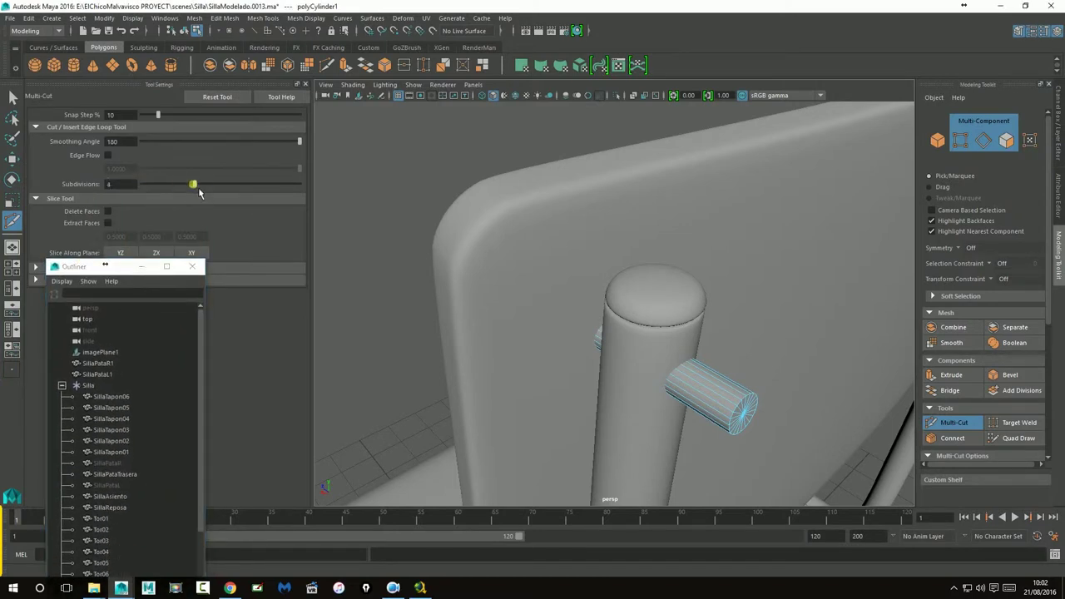
pyautogui.moveTo(596, 323); pyautogui.dragTo(706, 391)
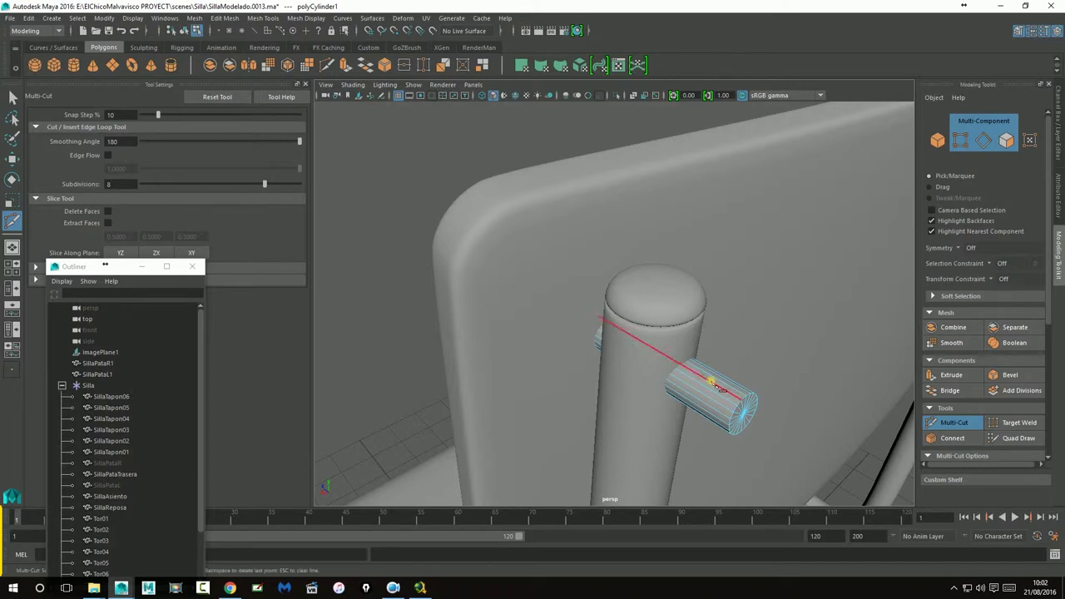
pyautogui.press('ctrl')
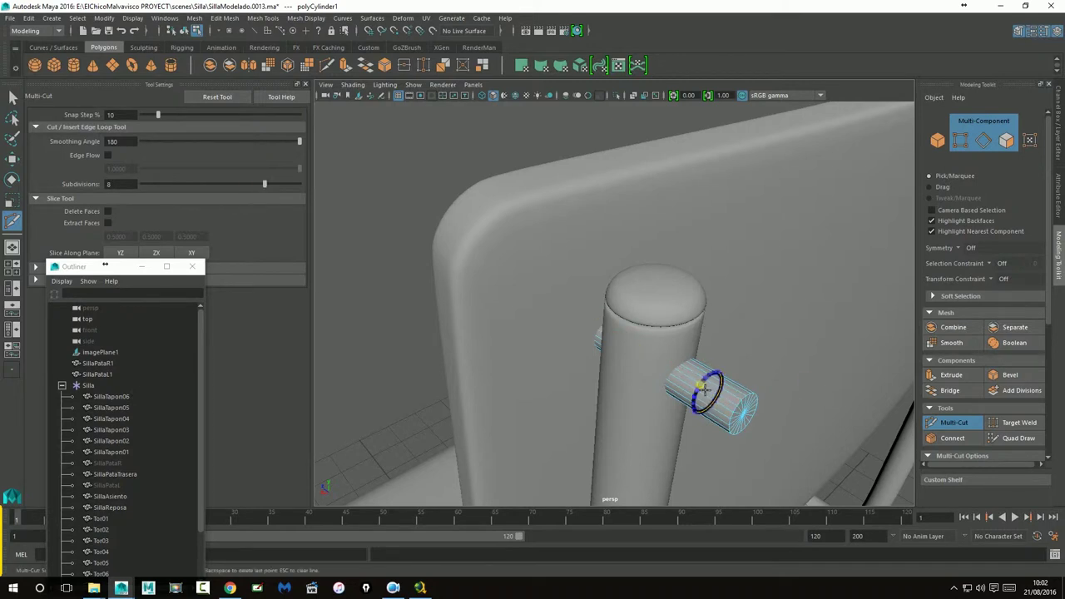
pyautogui.keyDown('ctrl'); pyautogui.click(706, 388); pyautogui.keyUp('ctrl')
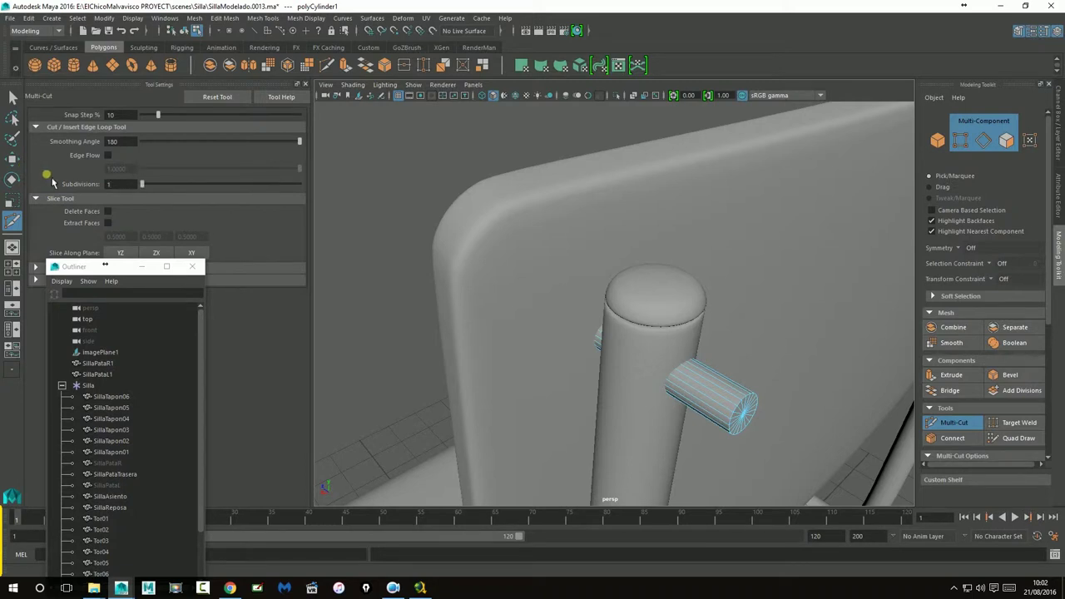
# - Try Mesh Tools > Offset Edge Loop, then undo it
pyautogui.click(265, 19)
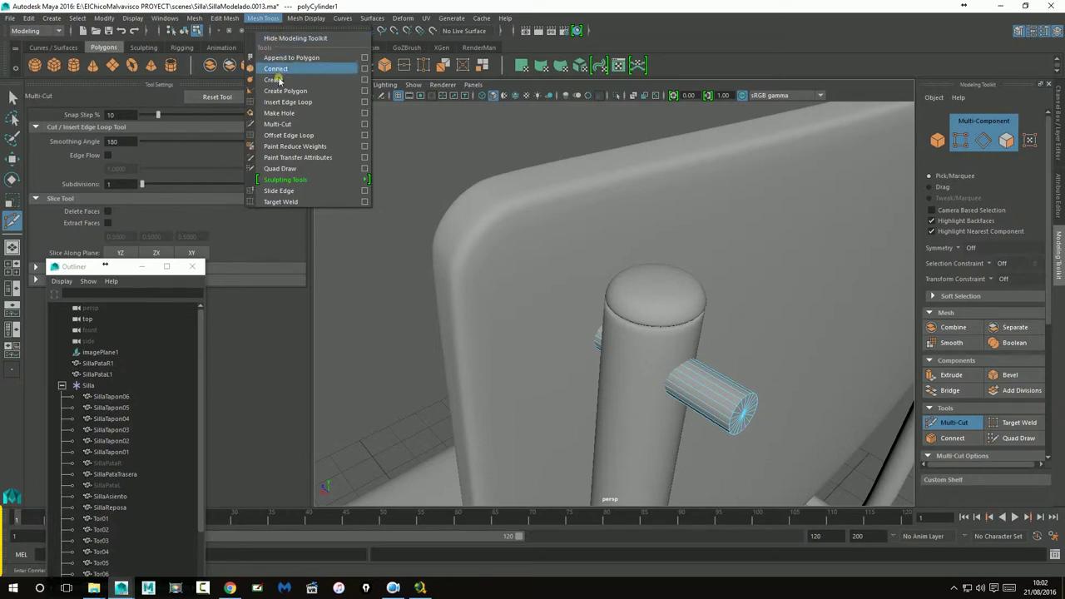
pyautogui.click(312, 138)
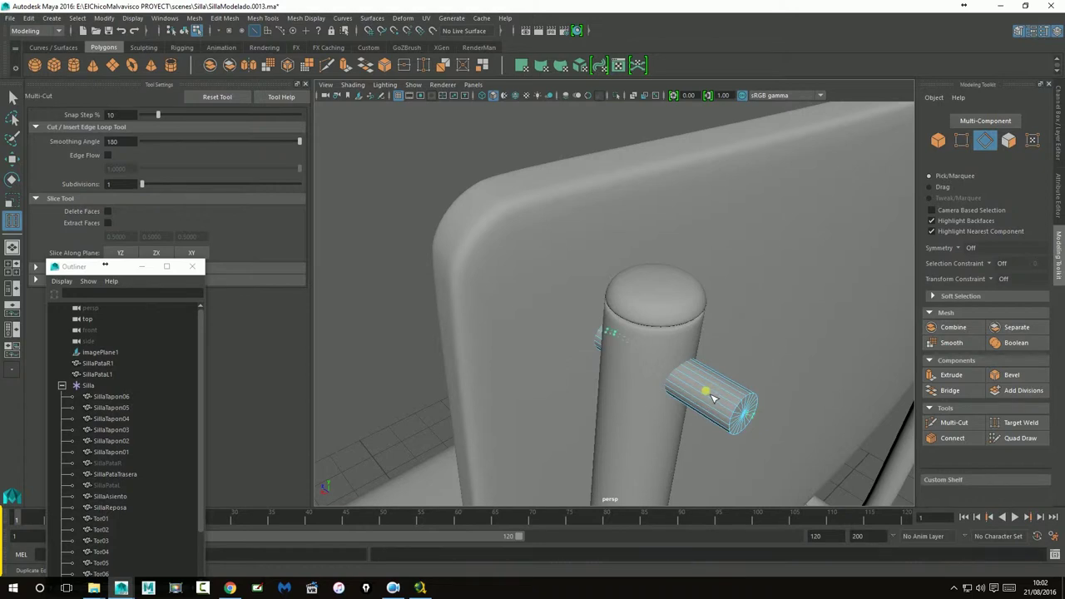
pyautogui.hotkey('ctrl', 'z')
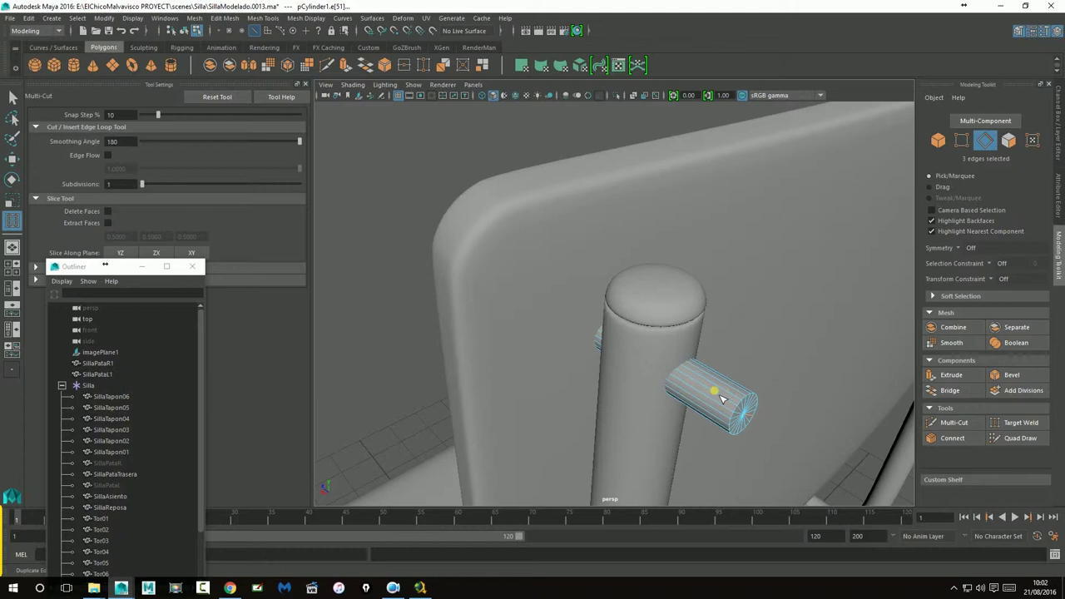
pyautogui.hotkey('ctrl', 'z')
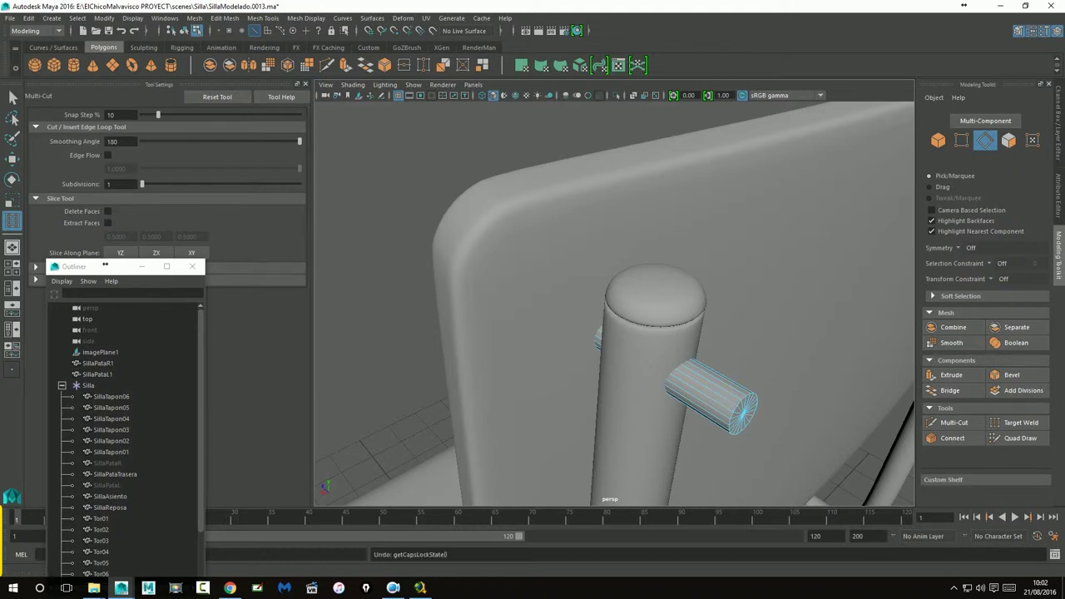
# - Frame the view on the pin cylinder and reselect pCylinder1
pyautogui.click(953, 423)
pyautogui.keyDown('alt'); pyautogui.moveTo(724, 279); pyautogui.dragTo(690, 245); pyautogui.keyUp('alt')
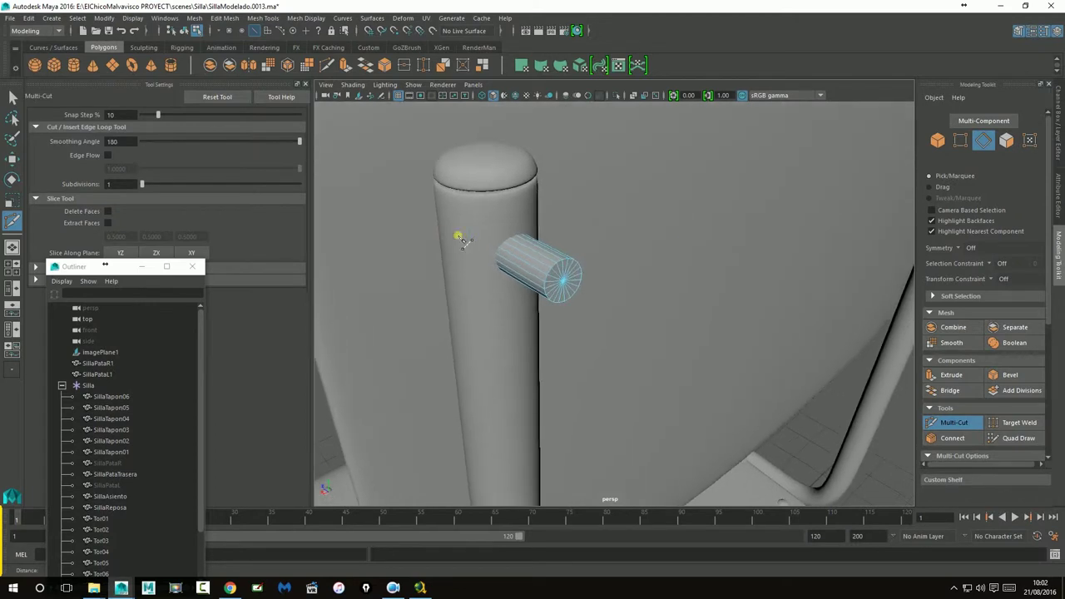
pyautogui.press('f')
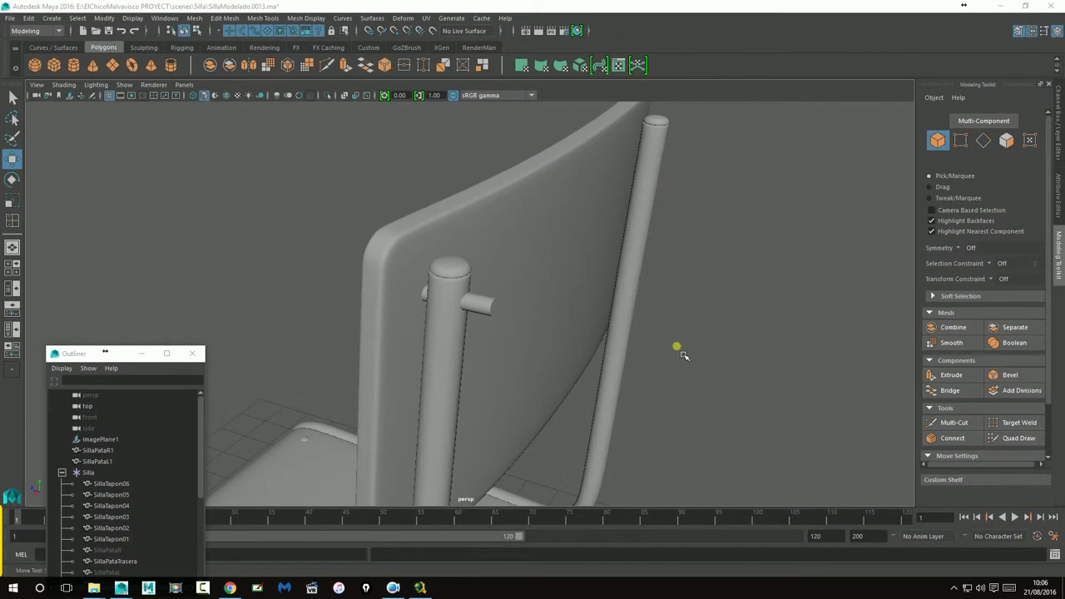
pyautogui.moveTo(677, 349)
pyautogui.keyDown('alt'); pyautogui.mouseDown()
pyautogui.moveTo(687, 359)
pyautogui.moveTo(721, 319)
pyautogui.mouseUp(); pyautogui.keyUp('alt')
pyautogui.scroll(3, 721, 319)
pyautogui.click(614, 372)
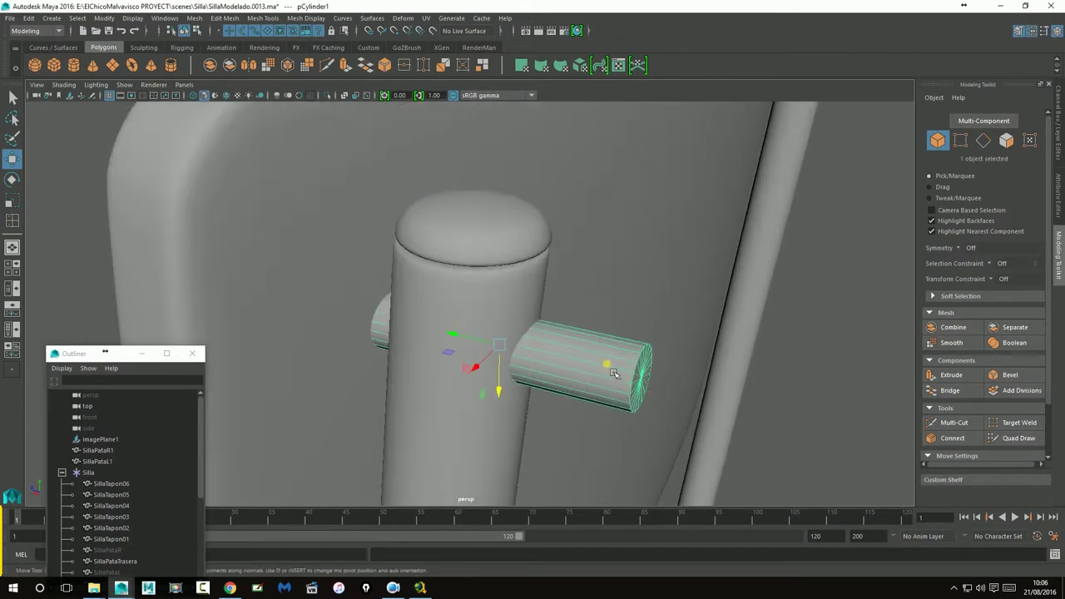
# - Isolate pCylinder1 in the perspective view and dolly in on it
pyautogui.click(326, 95)
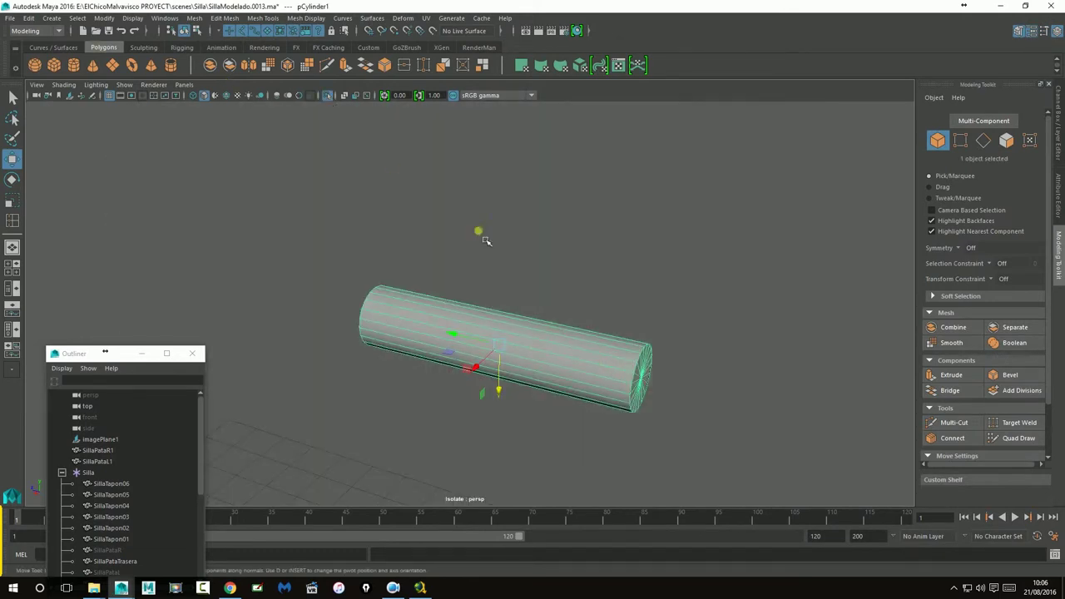
pyautogui.moveTo(541, 268)
pyautogui.keyDown('alt'); pyautogui.mouseDown(button='right')
pyautogui.moveTo(536, 257)
pyautogui.moveTo(585, 247)
pyautogui.mouseUp(button='right'); pyautogui.keyUp('alt')
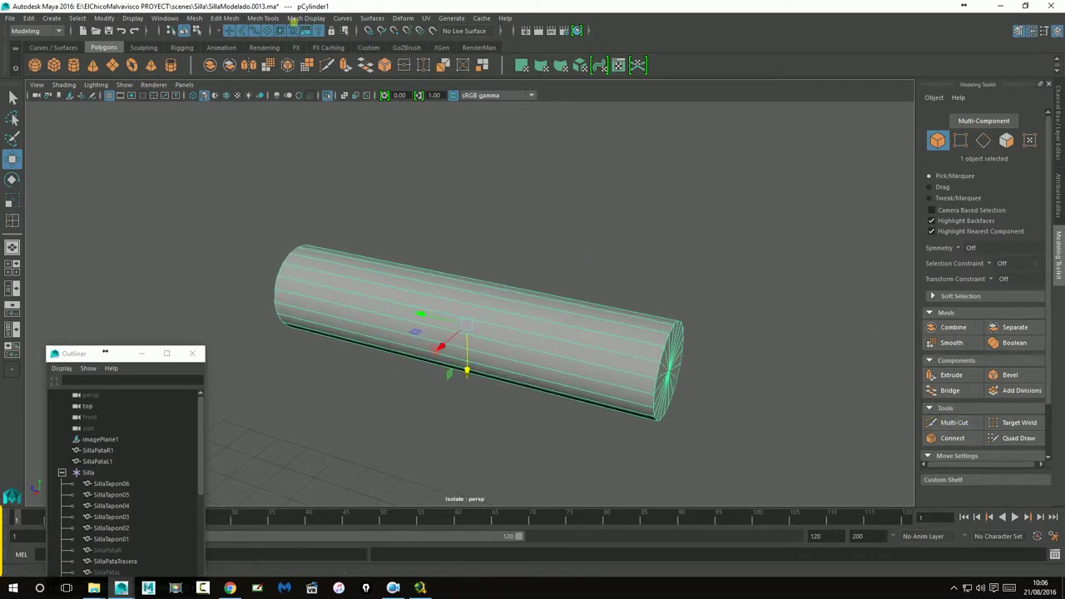
pyautogui.click(275, 18)
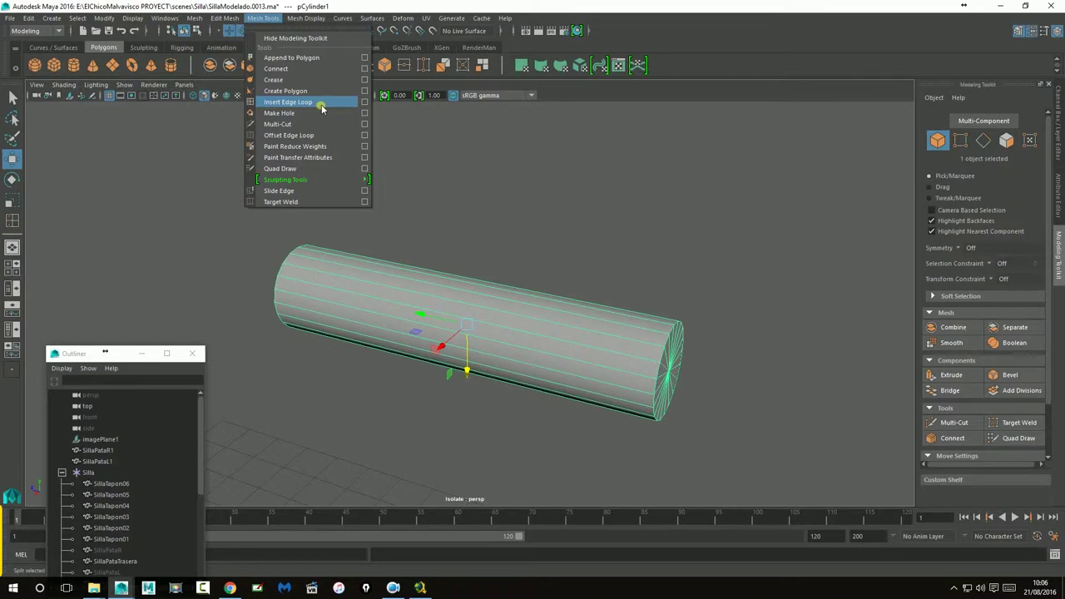
# - Set the Insert Edge Loop Tool to multiple edge loops, try loops on the pin, then undo them
pyautogui.click(364, 101)
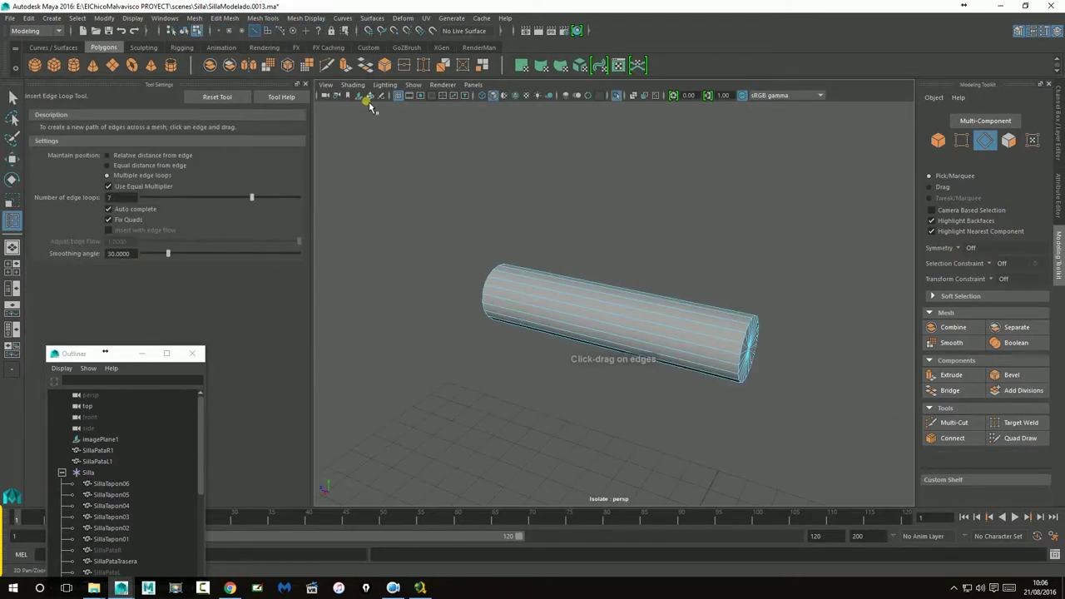
pyautogui.click(217, 98)
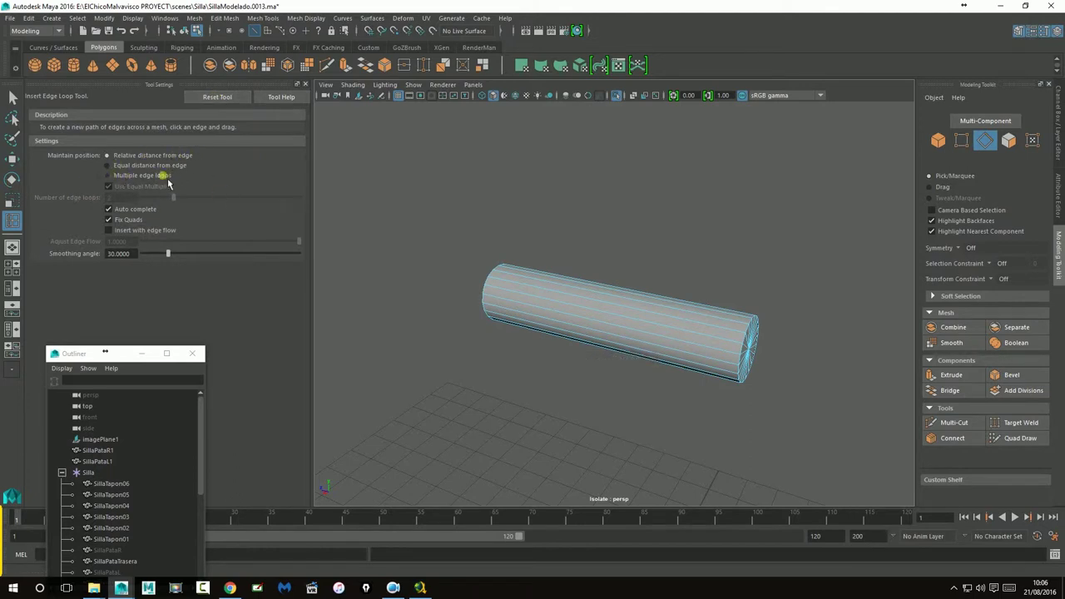
pyautogui.click(151, 177)
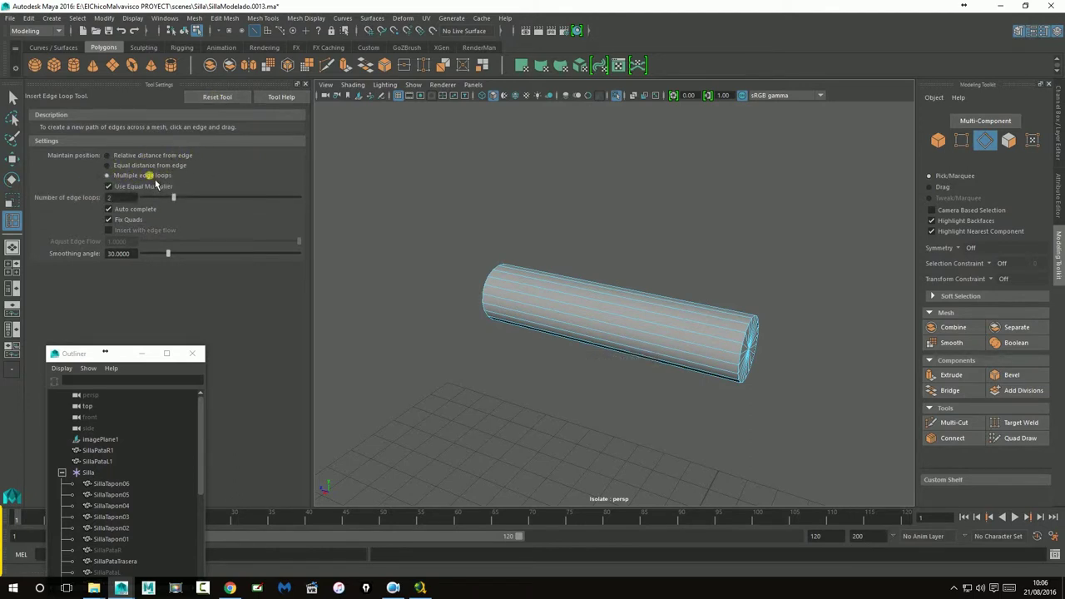
pyautogui.moveTo(182, 205); pyautogui.dragTo(268, 203)
pyautogui.moveTo(619, 325); pyautogui.dragTo(631, 319)
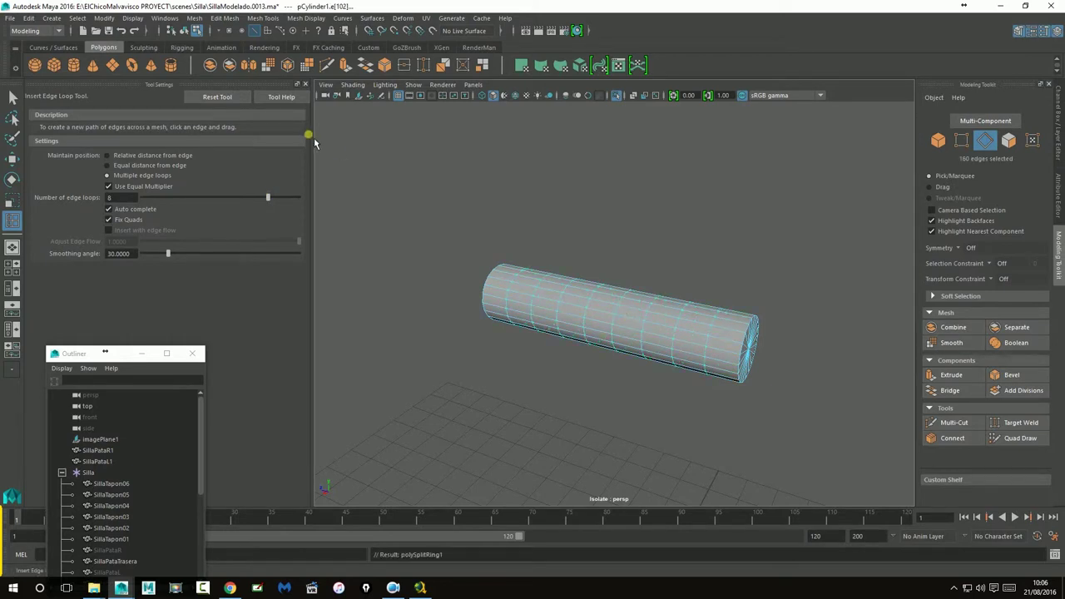
pyautogui.moveTo(736, 335); pyautogui.dragTo(735, 336)
pyautogui.hotkey('ctrl', 'z')
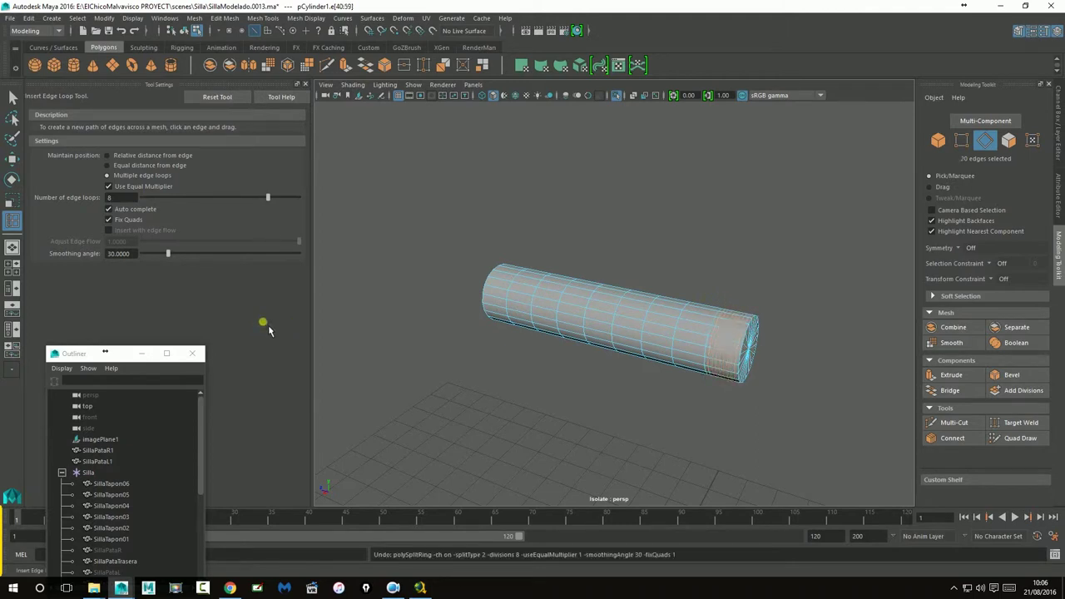
pyautogui.click(180, 212)
pyautogui.hotkey('ctrl', 'z')
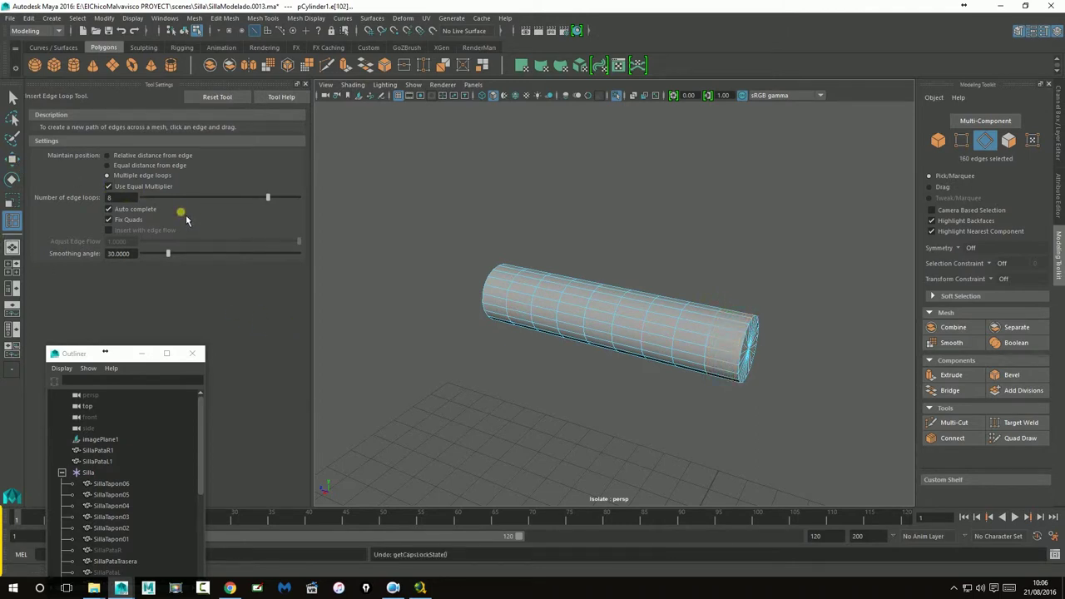
pyautogui.hotkey('ctrl', 'z')
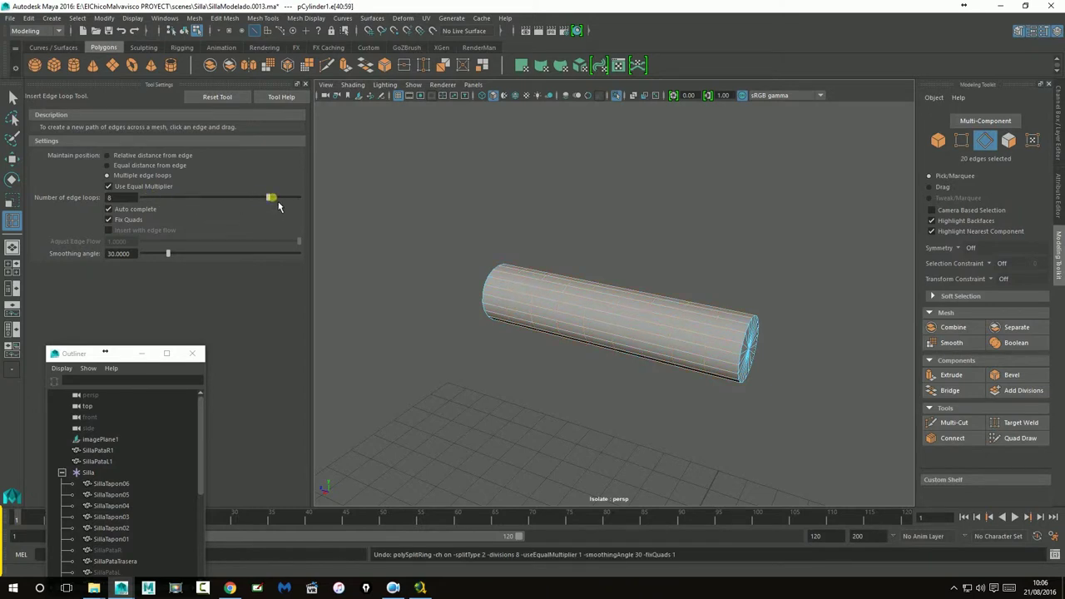
# - Raise the loop count from 8 to 10 and insert ten evenly spaced loops along the cylinder
pyautogui.click(182, 165)
pyautogui.click(147, 175)
pyautogui.click(135, 210)
pyautogui.click(135, 209)
pyautogui.click(124, 209)
pyautogui.moveTo(250, 210); pyautogui.dragTo(326, 209)
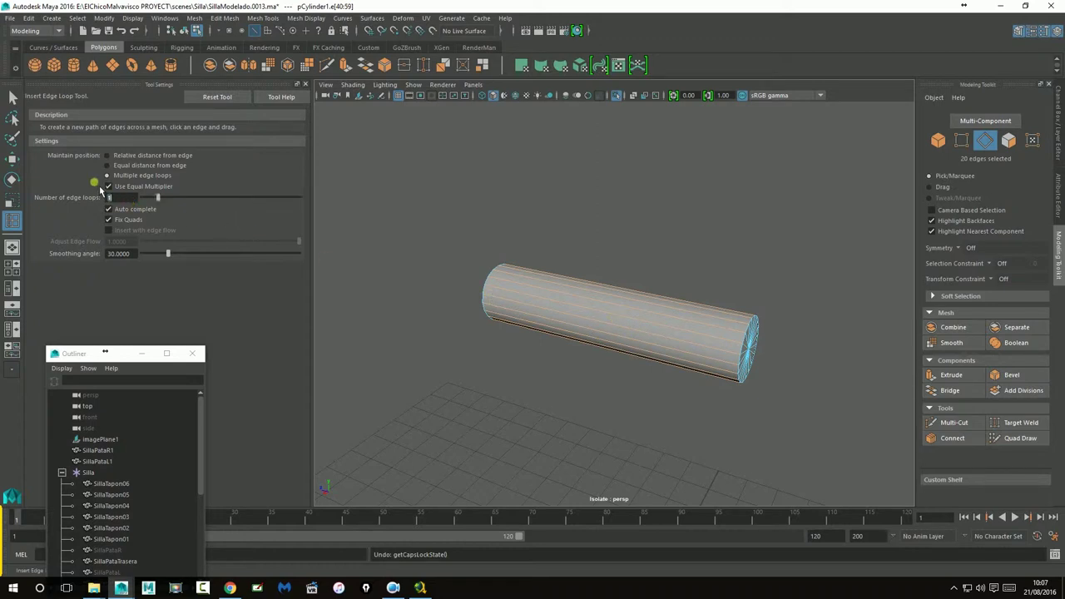
pyautogui.moveTo(606, 318); pyautogui.dragTo(608, 319)
pyautogui.hotkey('ctrl', 'z')
pyautogui.write('0')
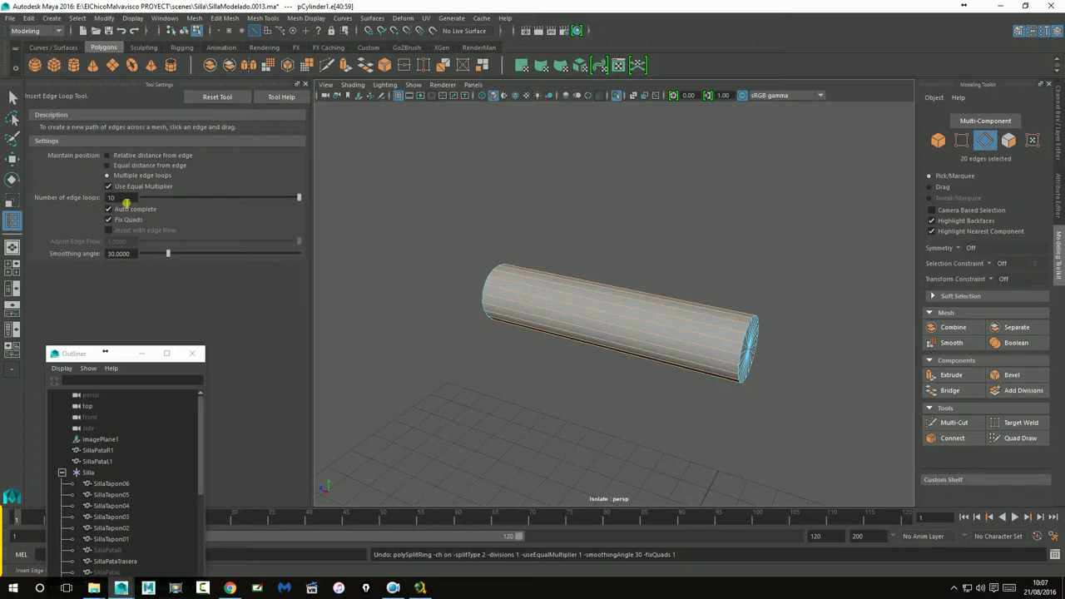
pyautogui.click(610, 327)
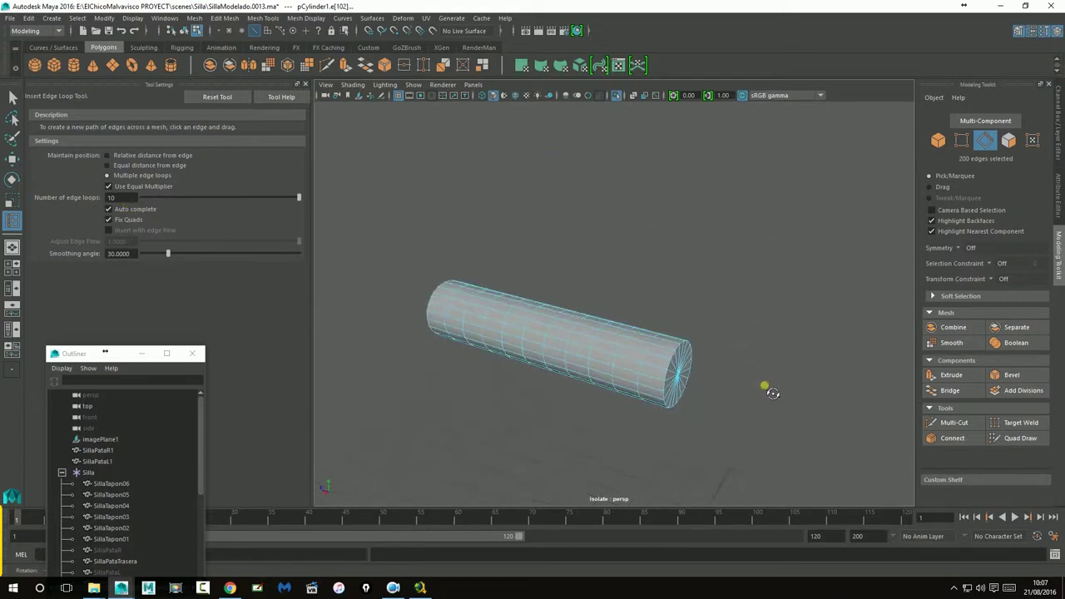
# - Add further sets of edge loops across the cylinder, from its middle to the left end
pyautogui.keyDown('alt'); pyautogui.moveTo(773, 391); pyautogui.dragTo(713, 335); pyautogui.keyUp('alt')
pyautogui.keyDown('alt'); pyautogui.moveTo(720, 336); pyautogui.dragTo(739, 332, button='right'); pyautogui.keyUp('alt')
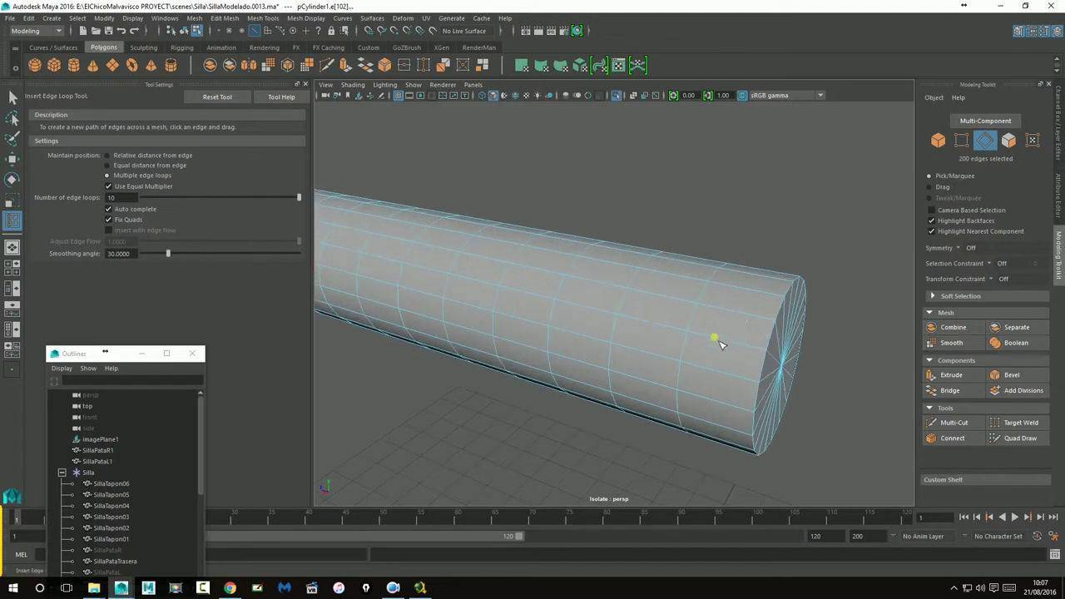
pyautogui.click(133, 198)
pyautogui.write('4')
pyautogui.click(746, 319)
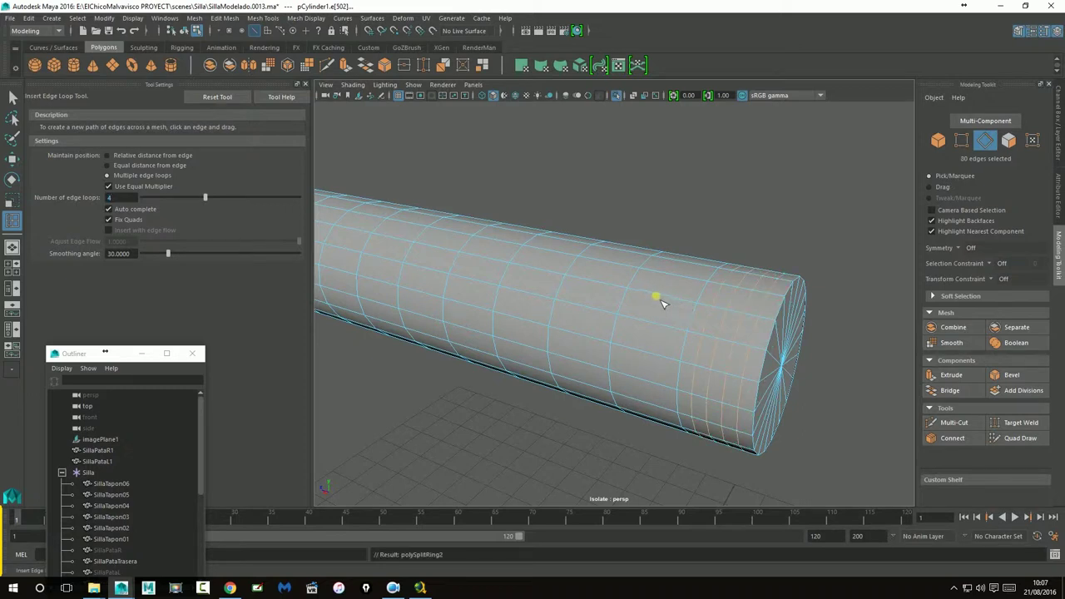
pyautogui.click(535, 274)
pyautogui.click(408, 245)
pyautogui.scroll(-5, 474, 284)
pyautogui.scroll(3, 516, 282)
pyautogui.click(436, 256)
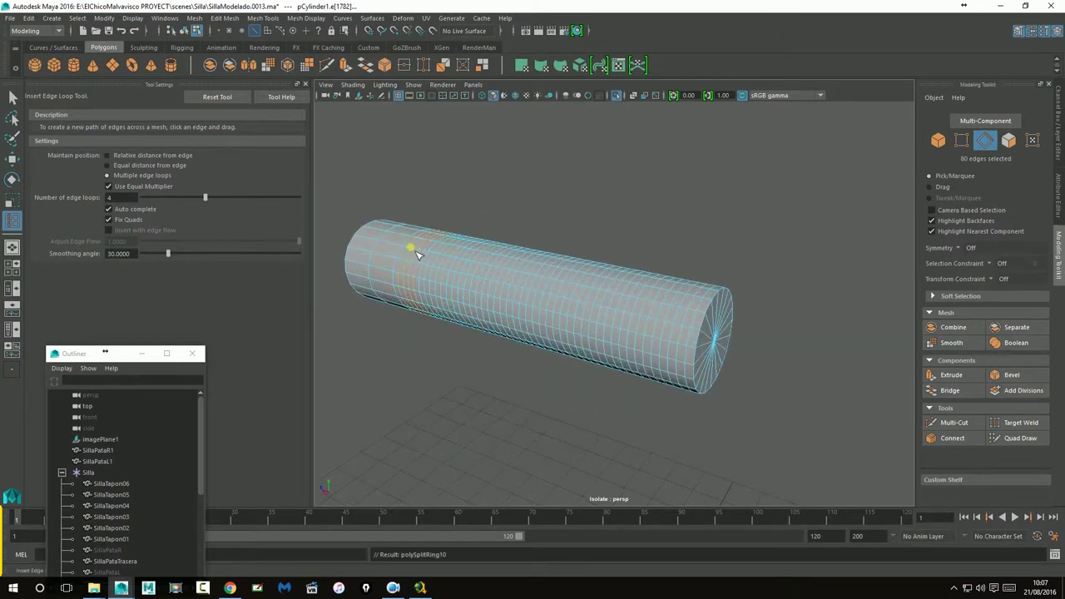
pyautogui.click(371, 244)
pyautogui.click(11, 160)
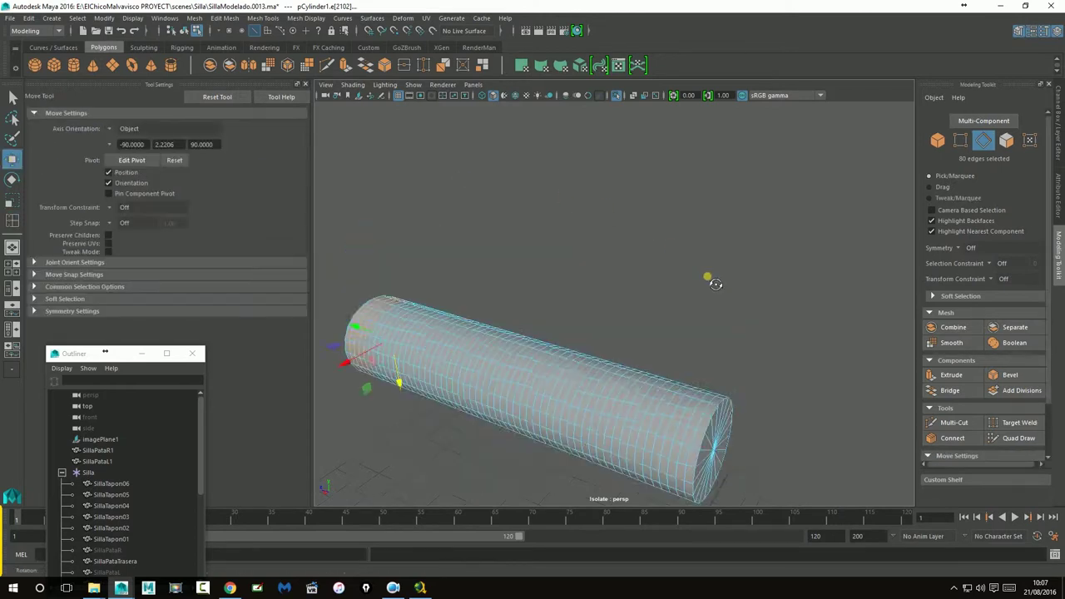
# - Turn off Isolate Select so the rest of the chair shows again
pyautogui.scroll(3, 707, 279)
pyautogui.keyDown('alt'); pyautogui.moveTo(594, 295); pyautogui.dragTo(523, 133, button='right'); pyautogui.keyUp('alt')
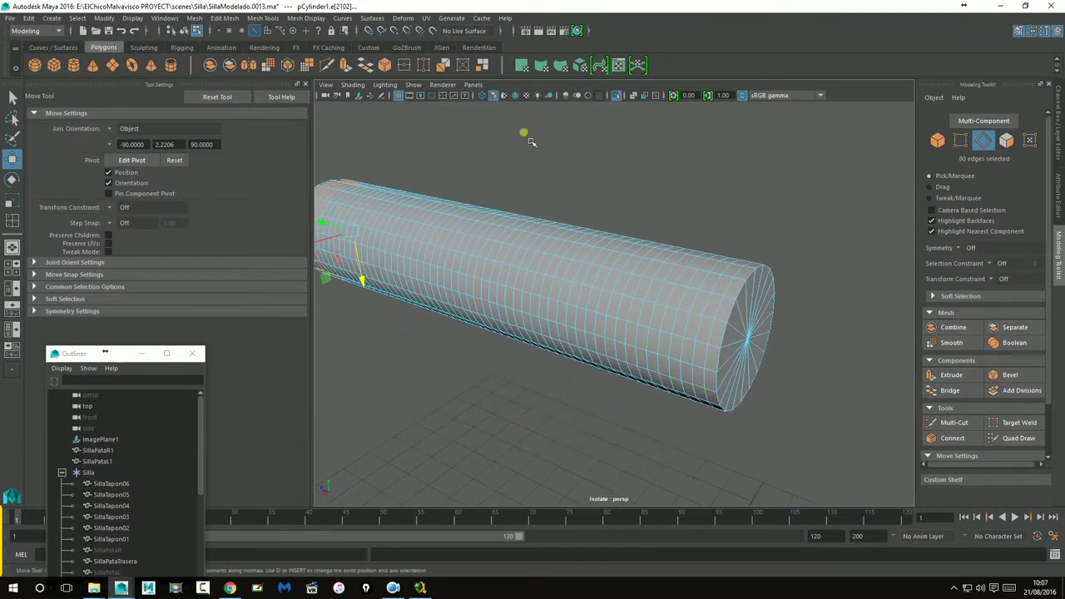
pyautogui.click(617, 95)
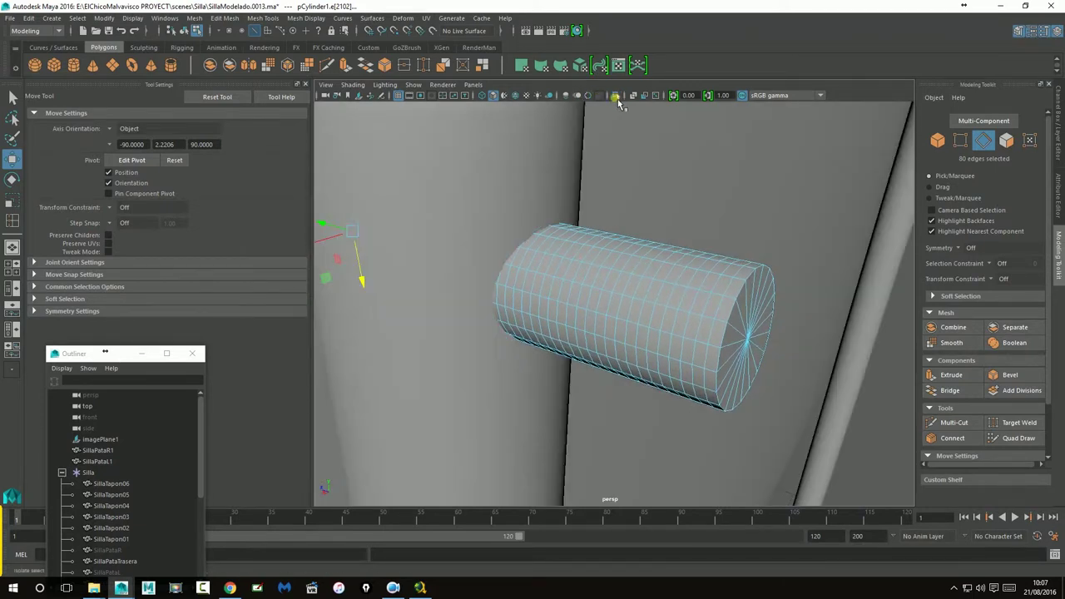
# - Frame the backrest leg and select SillaPataL1 as a whole object in Object Mode
pyautogui.click(496, 186)
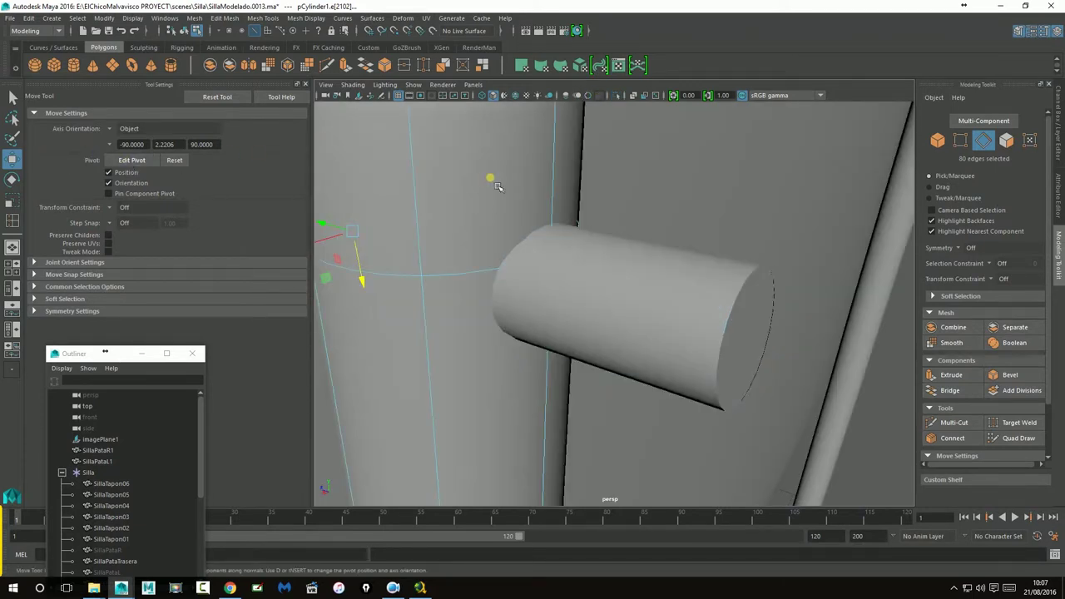
pyautogui.press('f')
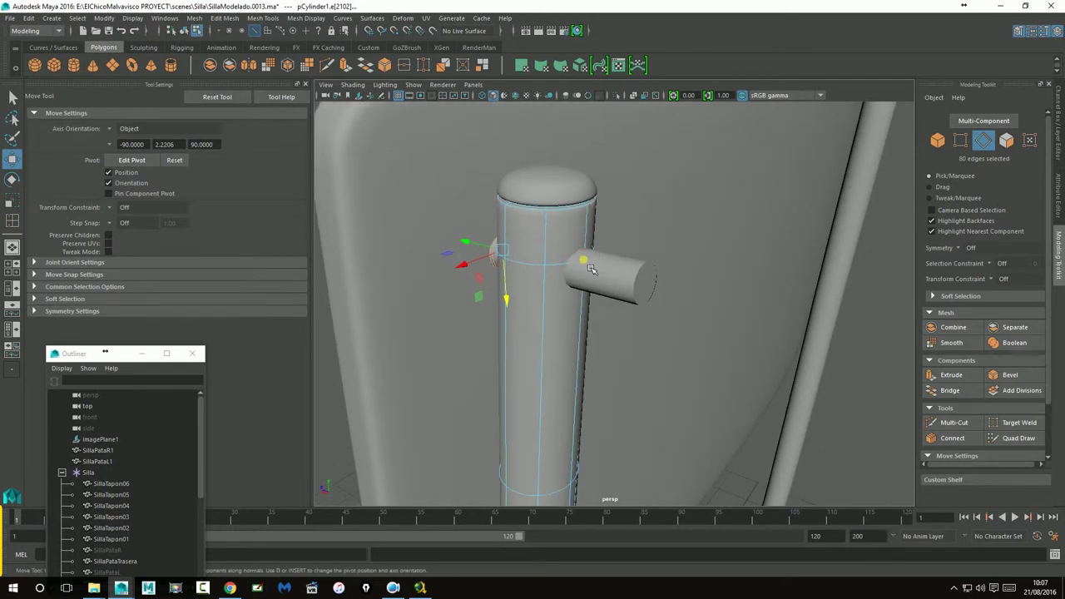
pyautogui.click(570, 243)
pyautogui.rightClick(564, 238)
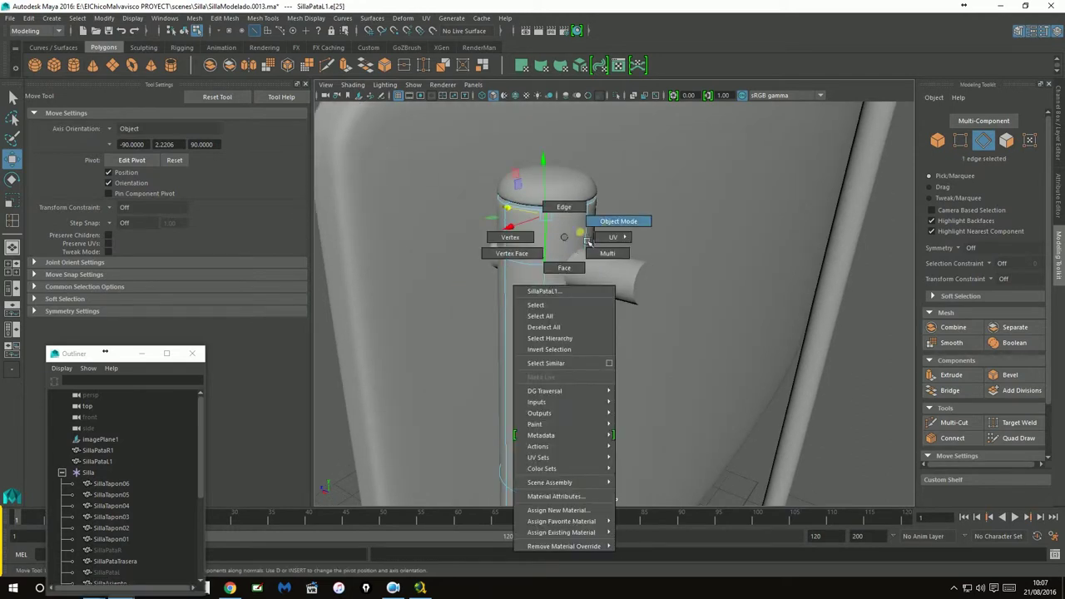
pyautogui.click(587, 241)
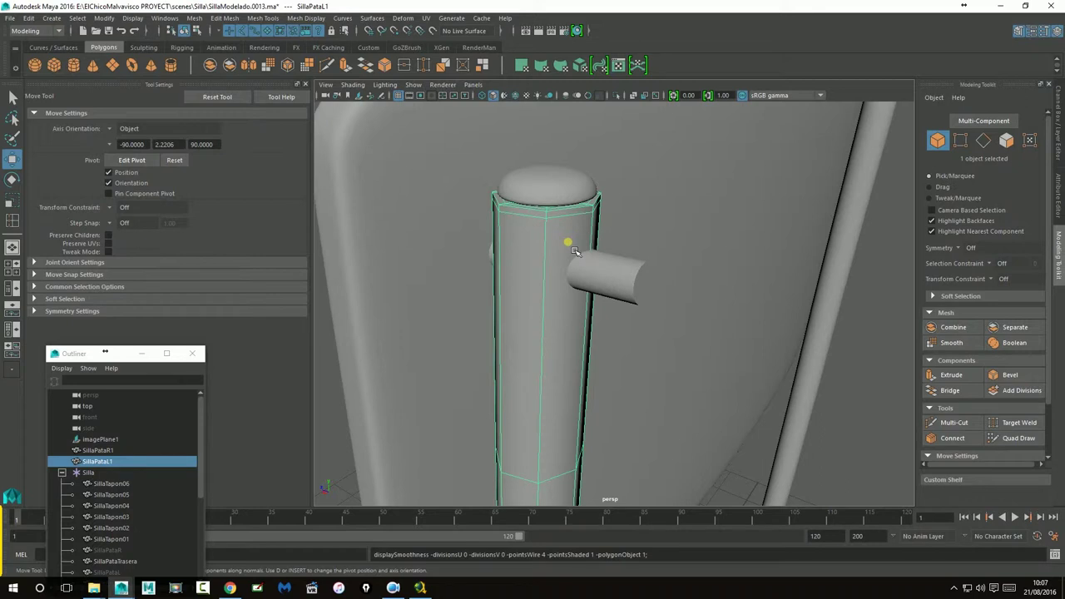
pyautogui.moveTo(581, 273)
pyautogui.keyDown('alt'); pyautogui.mouseDown()
pyautogui.moveTo(588, 284)
pyautogui.moveTo(575, 281)
pyautogui.mouseUp(); pyautogui.keyUp('alt')
pyautogui.keyDown('alt'); pyautogui.moveTo(507, 368); pyautogui.dragTo(551, 355); pyautogui.keyUp('alt')
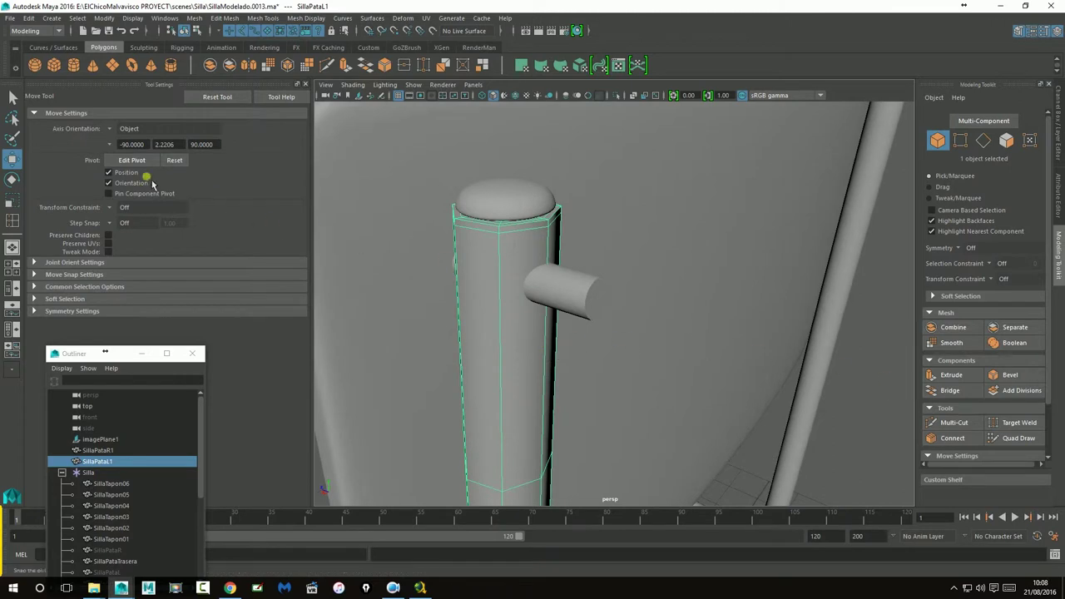
# - Start Insert Edge Loop with 30 loops, then lower the count and insert horizontal loops around the leg
pyautogui.click(278, 20)
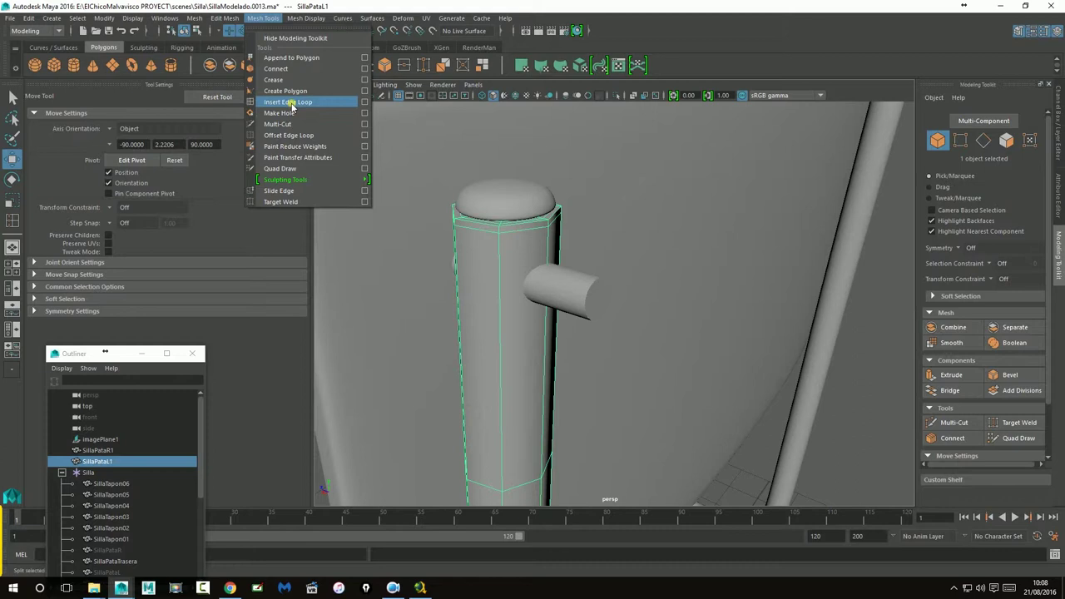
pyautogui.click(364, 102)
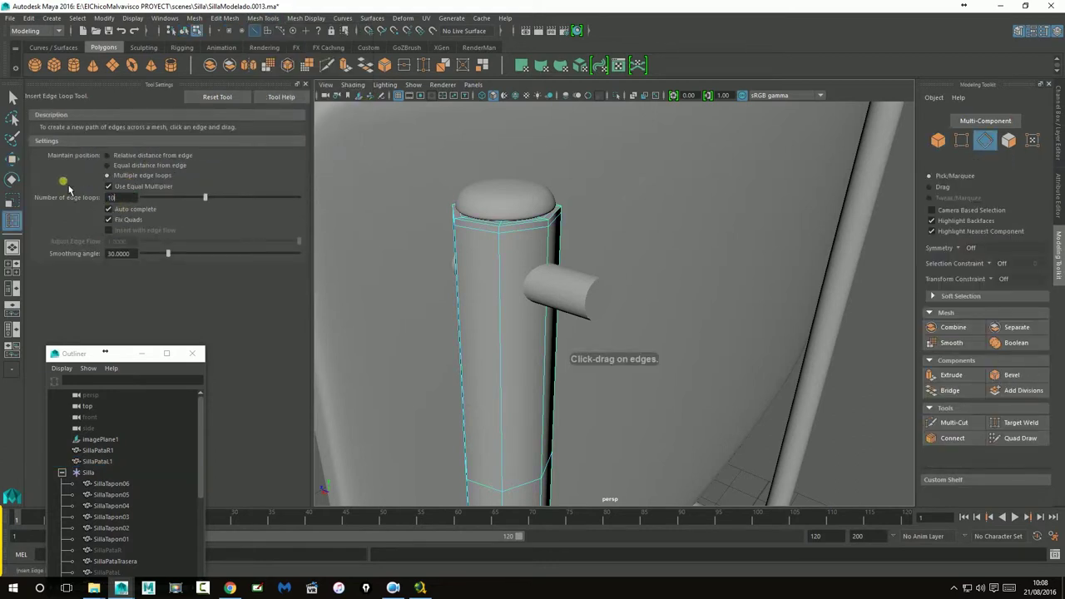
pyautogui.write('30')
pyautogui.press('Return')
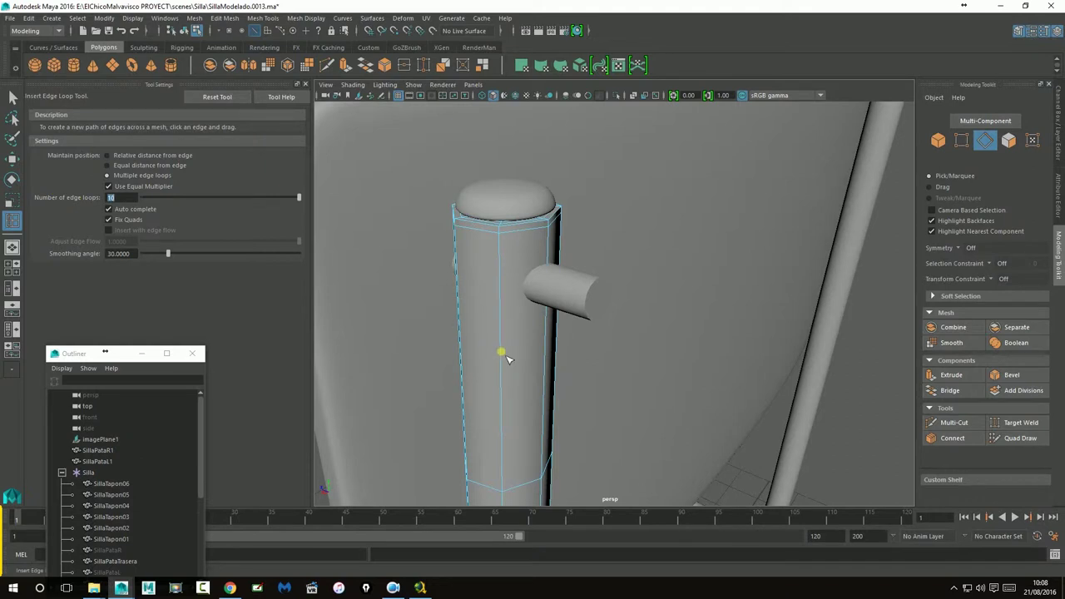
pyautogui.click(506, 357)
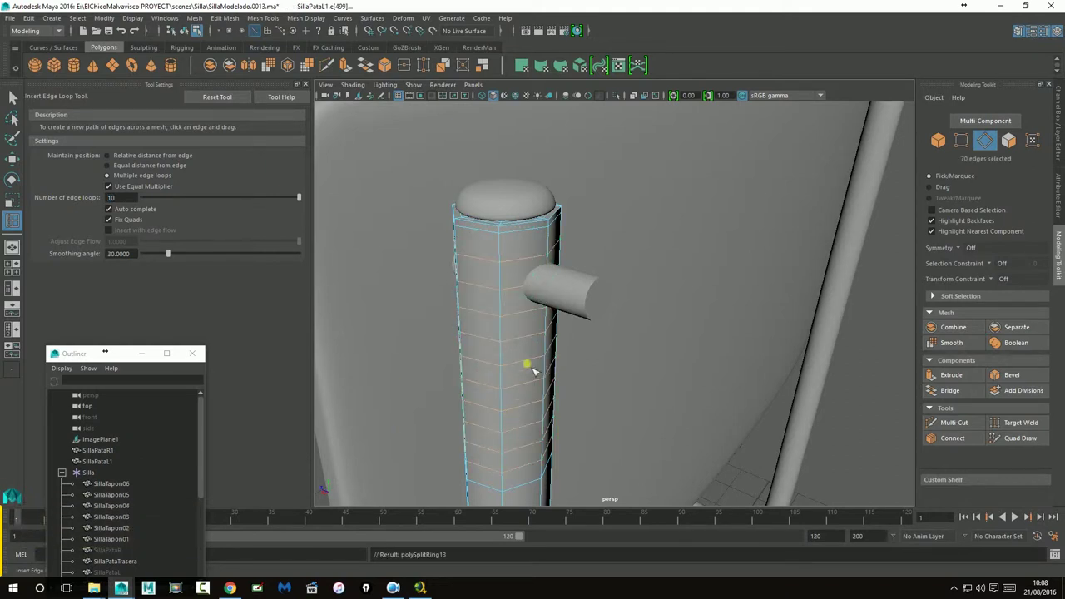
pyautogui.hotkey('ctrl', 'z')
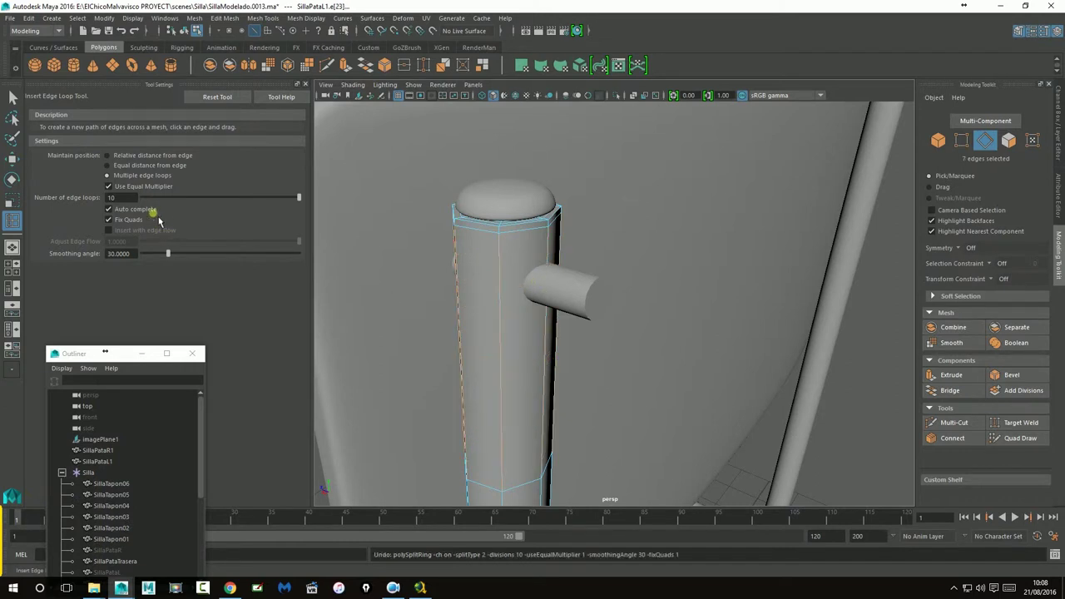
pyautogui.moveTo(265, 200); pyautogui.dragTo(225, 206)
pyautogui.click(503, 324)
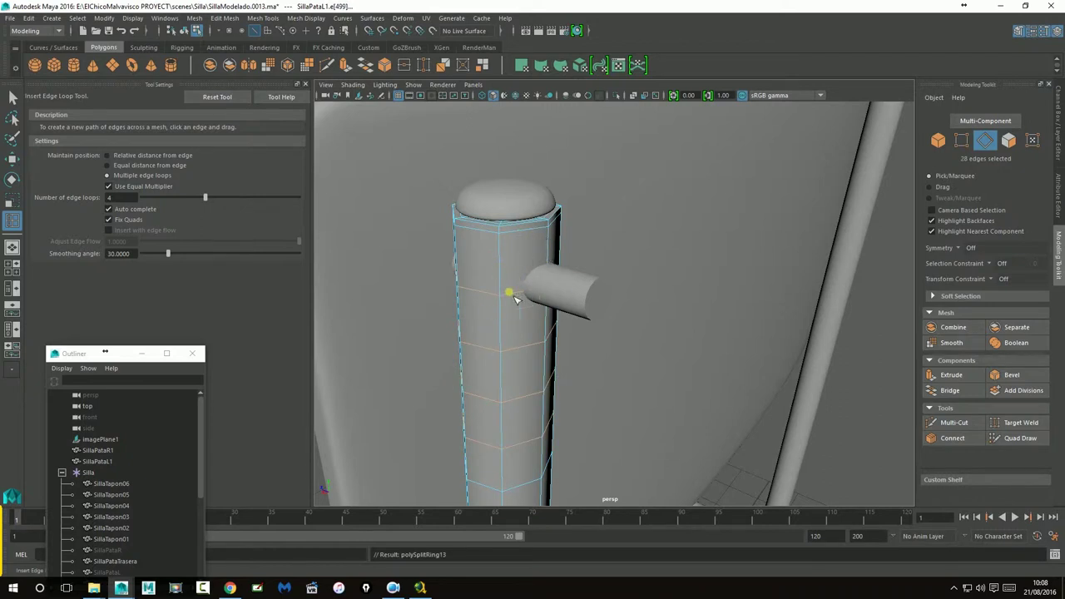
# - Add loops near the leg's top and at pin height, plus vertical loops on front and side faces
pyautogui.scroll(-3, 566, 317)
pyautogui.scroll(2, 633, 335)
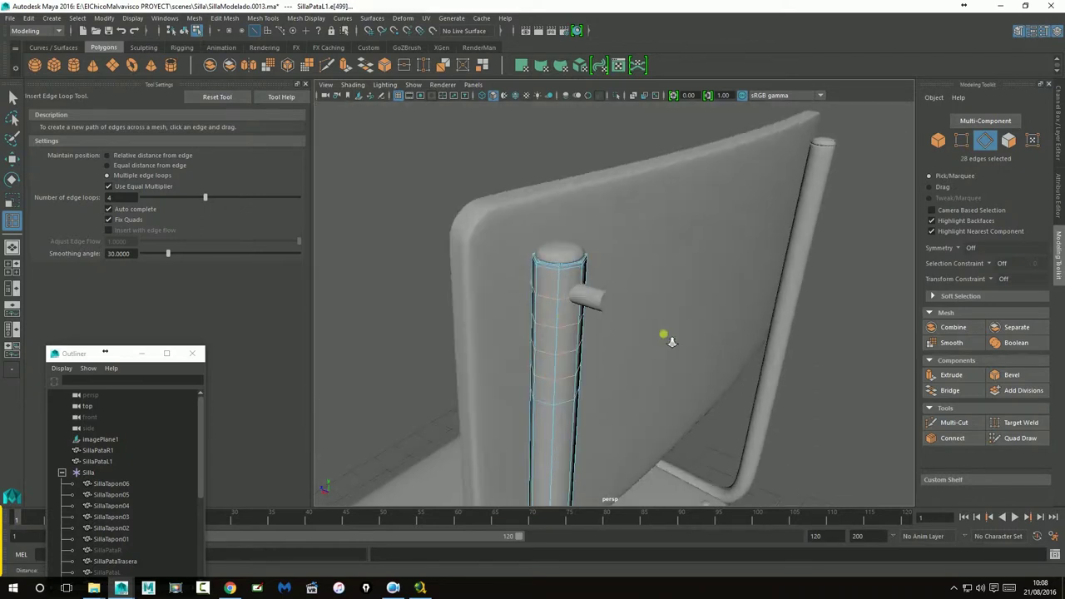
pyautogui.scroll(2, 690, 342)
pyautogui.scroll(2, 732, 350)
pyautogui.scroll(1, 751, 351)
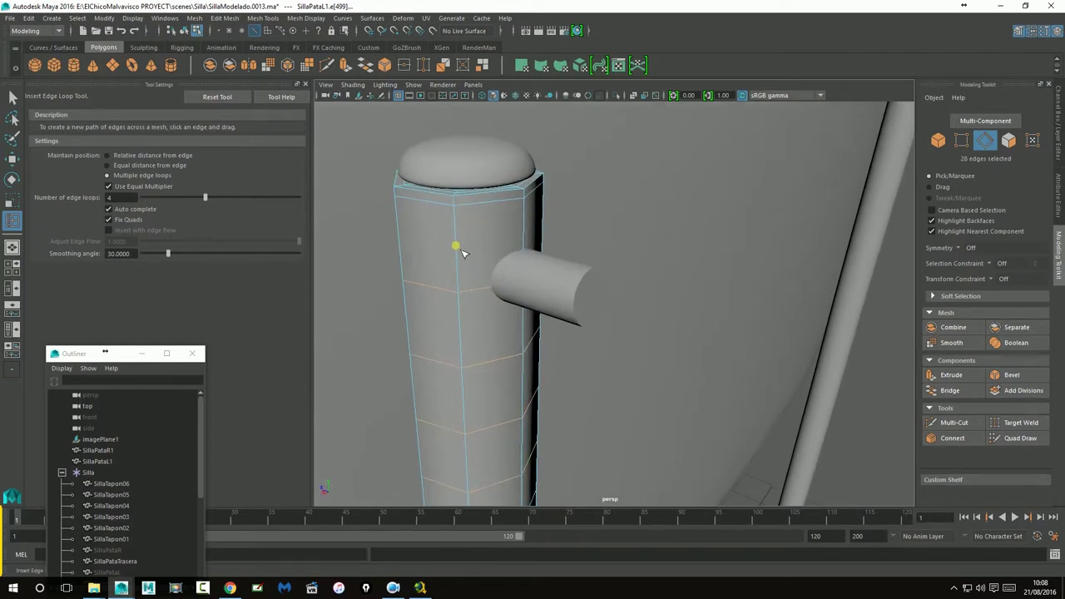
pyautogui.click(463, 251)
pyautogui.click(466, 336)
pyautogui.moveTo(121, 588)
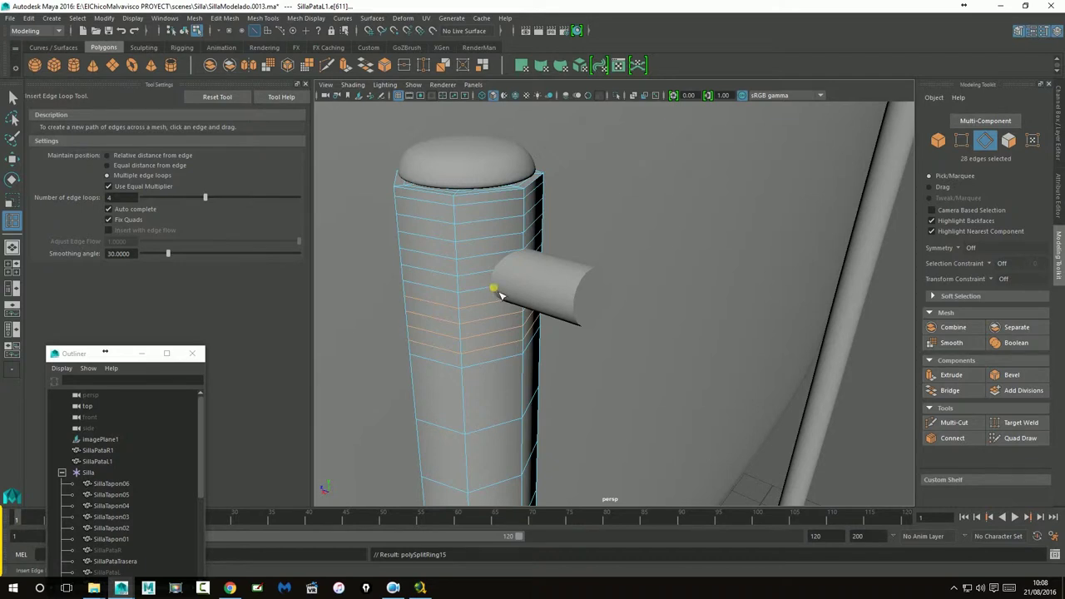
pyautogui.click(508, 366)
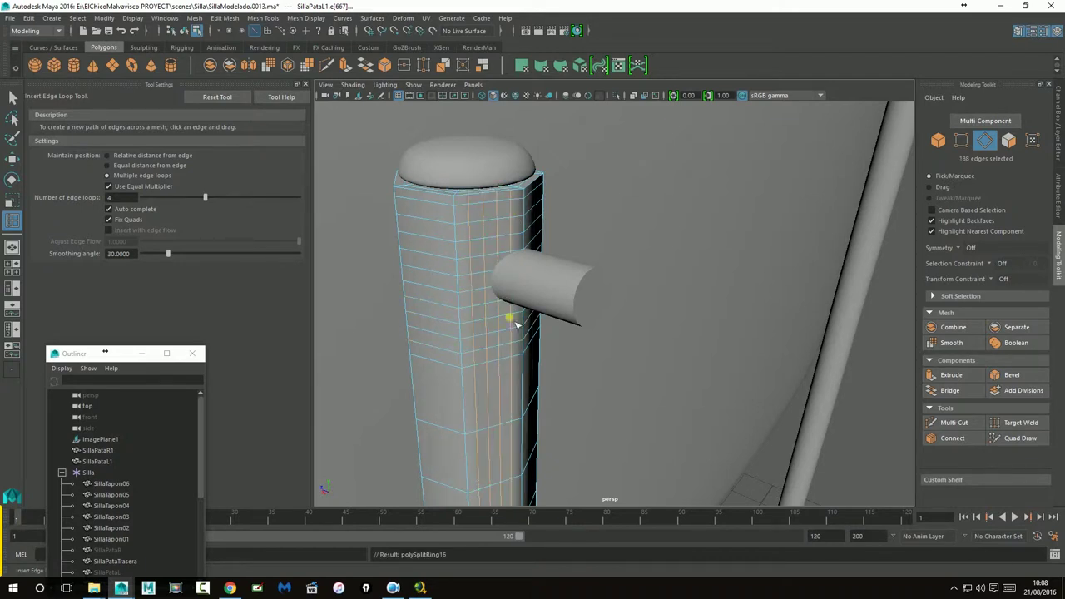
pyautogui.click(540, 211)
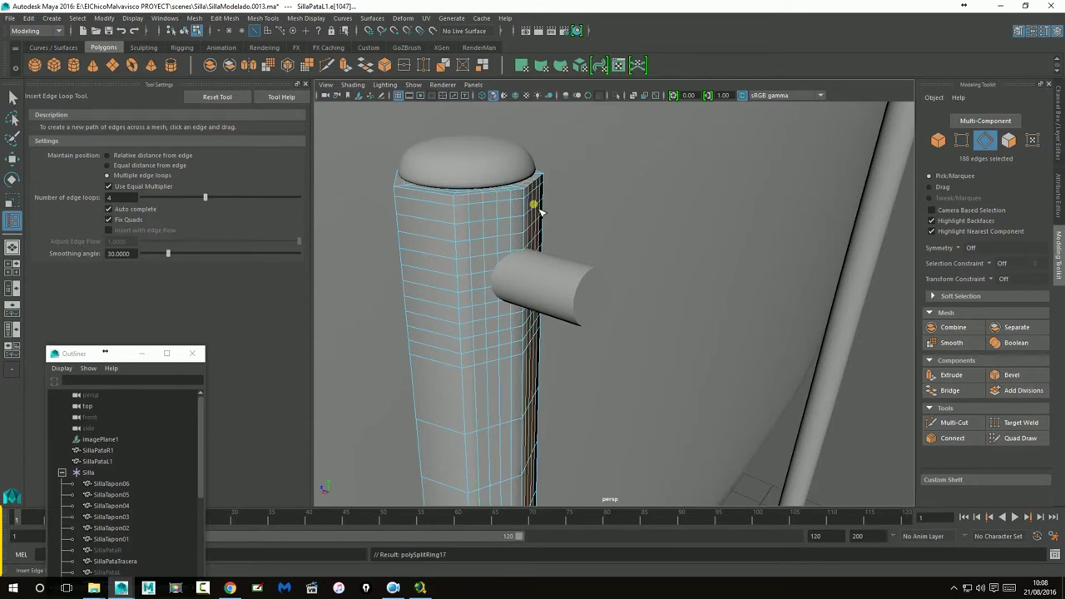
pyautogui.click(13, 159)
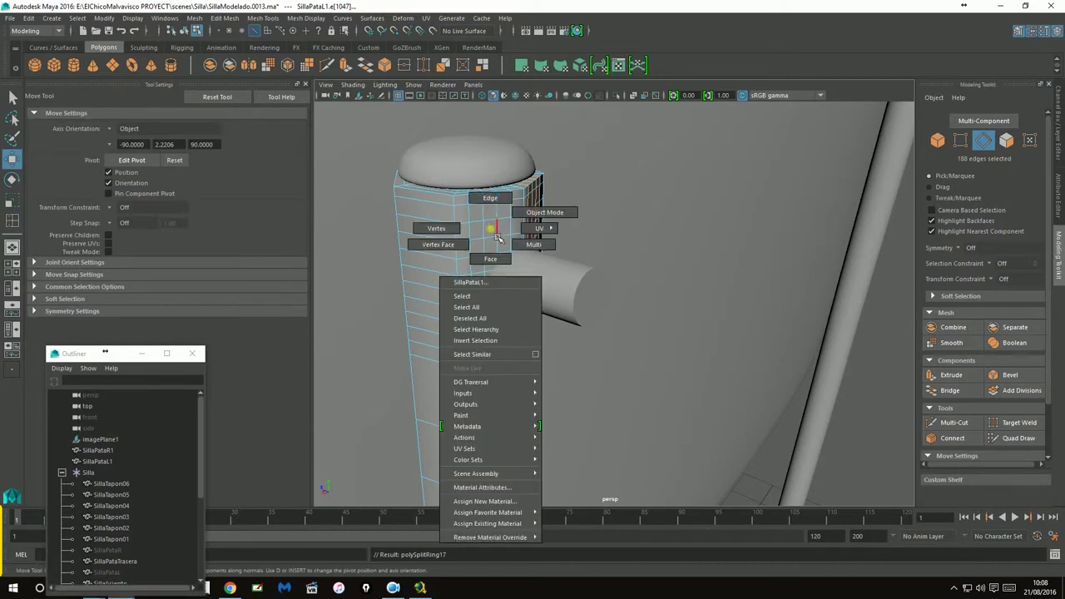
# - Select the leg and undo the most recent polySplitRing edge loop insertions
pyautogui.moveTo(496, 233); pyautogui.dragTo(574, 221, button='right')
pyautogui.click(469, 230)
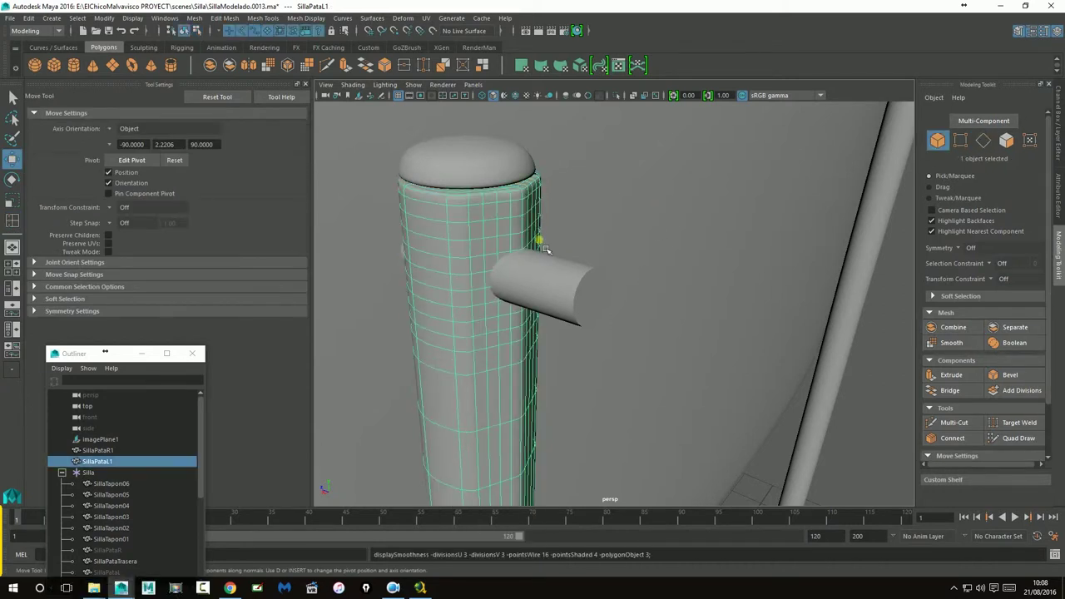
pyautogui.click(571, 259)
pyautogui.moveTo(571, 259)
pyautogui.keyDown('alt'); pyautogui.mouseDown()
pyautogui.moveTo(529, 272)
pyautogui.moveTo(562, 281)
pyautogui.mouseUp(); pyautogui.keyUp('alt')
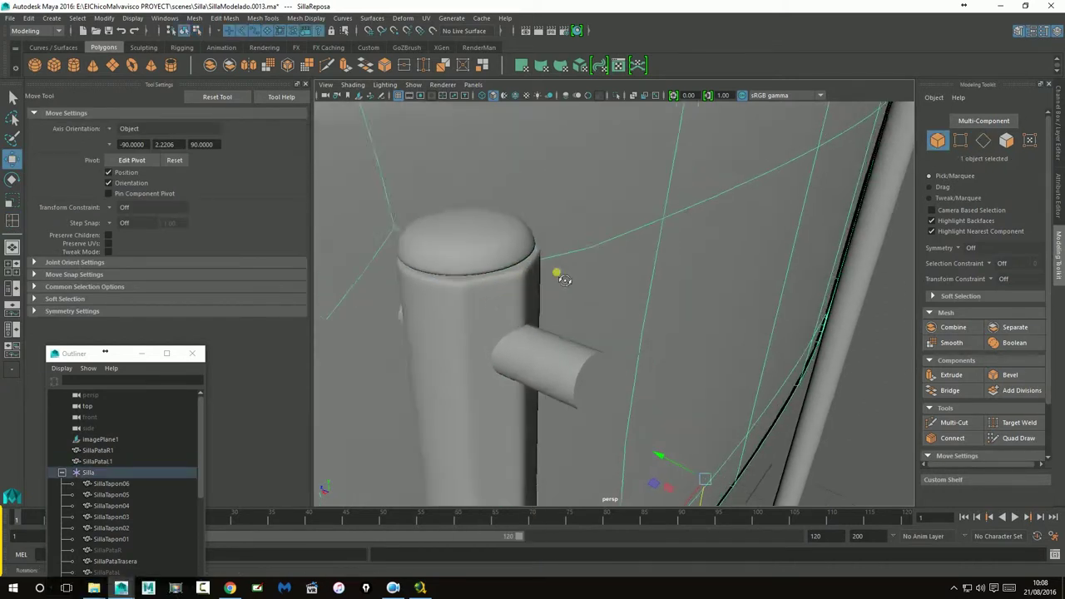
pyautogui.hotkey('ctrl', 'z')
pyautogui.hotkey('ctrl', 'z')
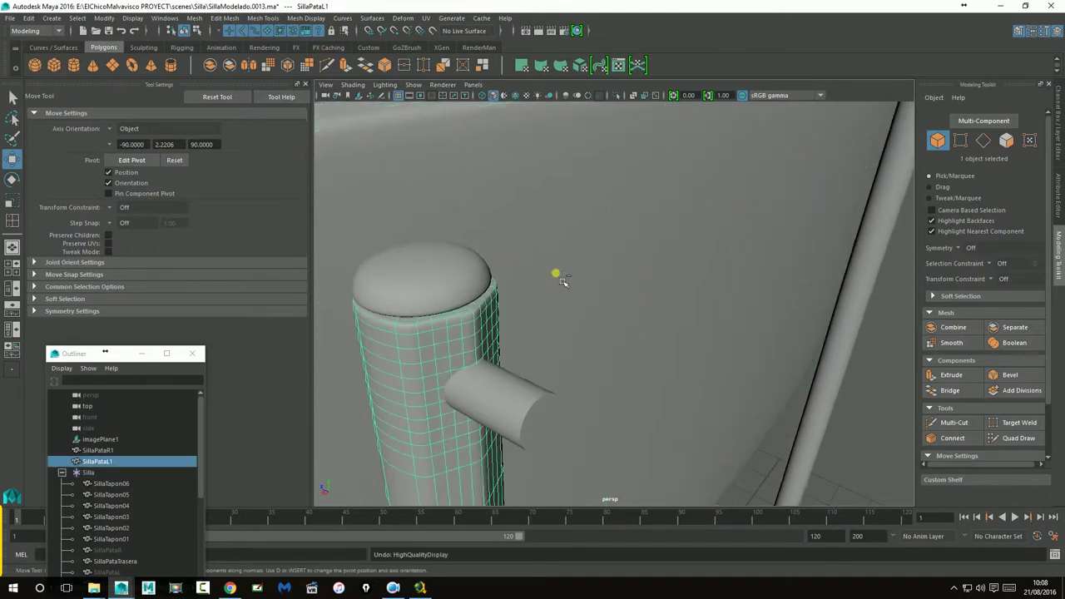
pyautogui.hotkey('ctrl', 'z')
pyautogui.hotkey('ctrl', 'z')
pyautogui.hotkey('ctrl', 'z')
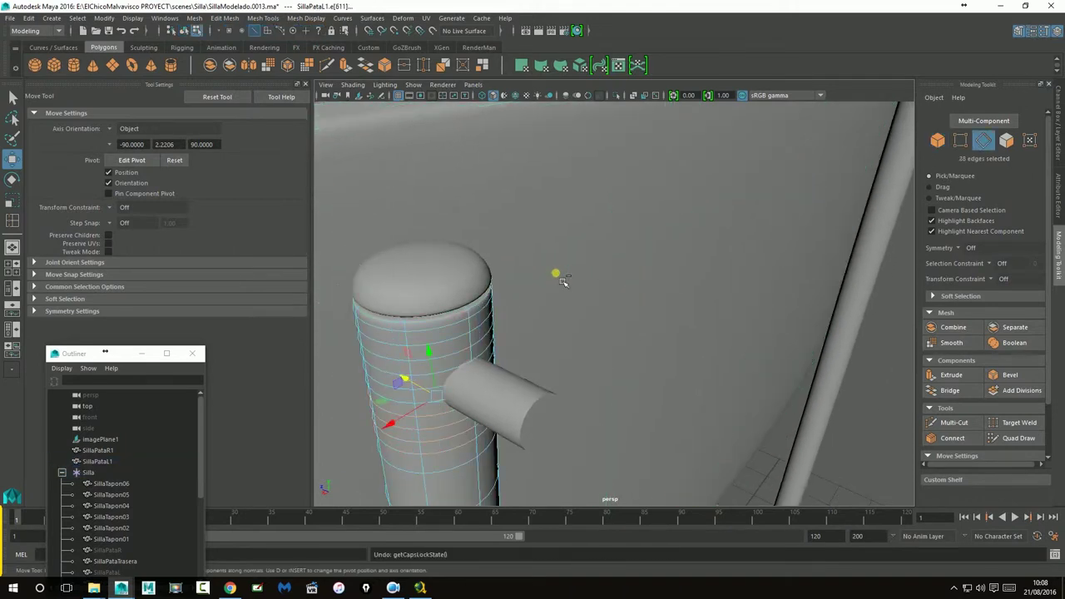
# - Undo the remaining extra loops and return the leg to Object Mode
pyautogui.hotkey('ctrl', 'z')
pyautogui.rightClick(481, 342)
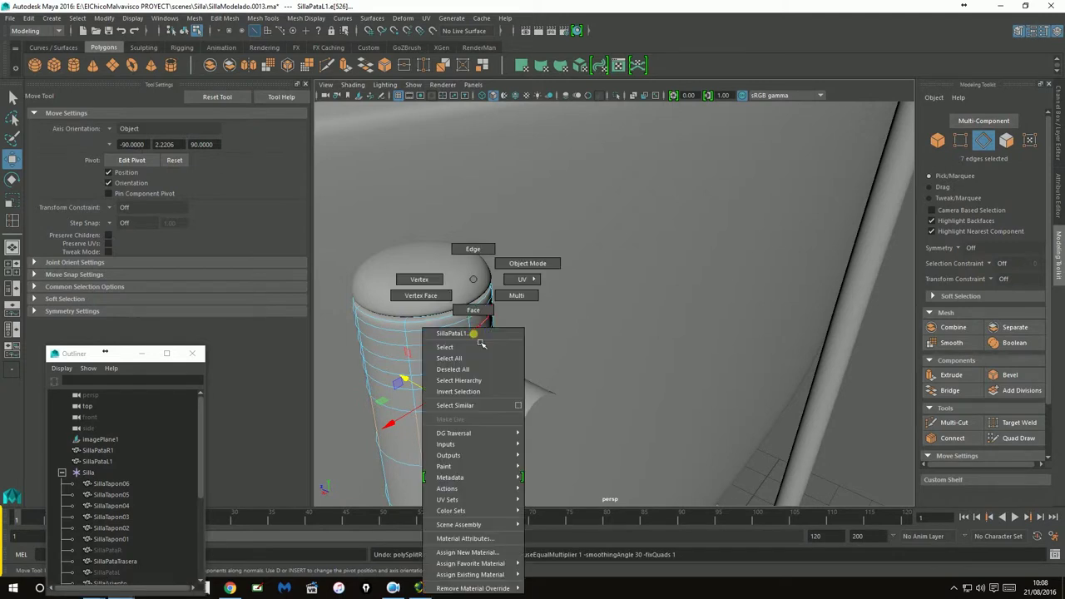
pyautogui.hotkey('ctrl', 'a')
pyautogui.hotkey('ctrl', 'z')
pyautogui.moveTo(453, 279)
pyautogui.mouseDown(button='right')
pyautogui.moveTo(474, 321)
pyautogui.moveTo(507, 265)
pyautogui.mouseUp(button='right')
pyautogui.click(538, 375)
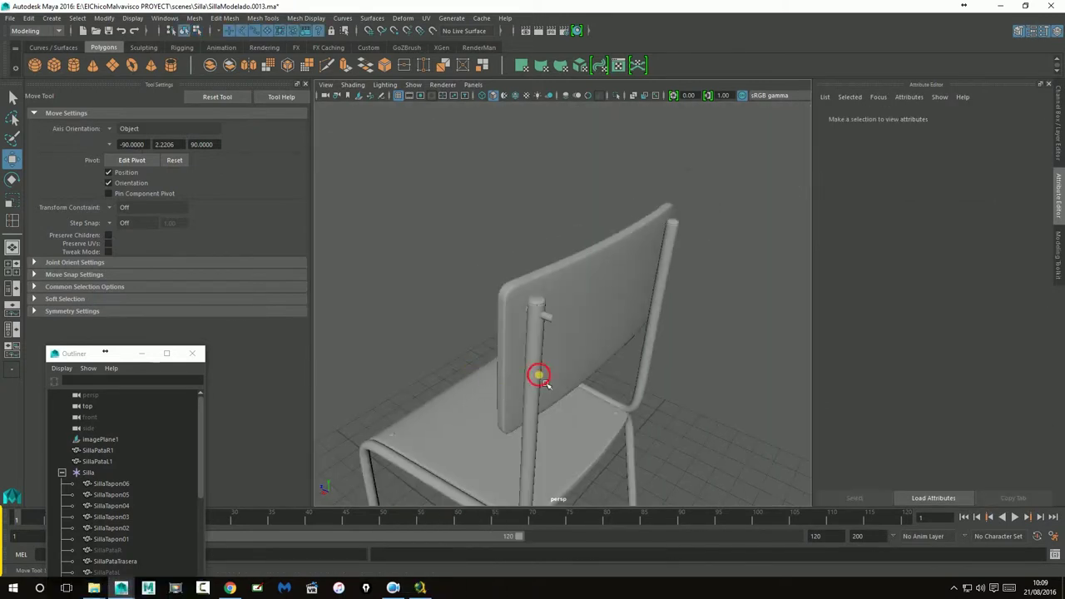
pyautogui.hotkey('ctrl', 'z')
pyautogui.hotkey('ctrl', 'z')
pyautogui.hotkey('ctrl', 'z')
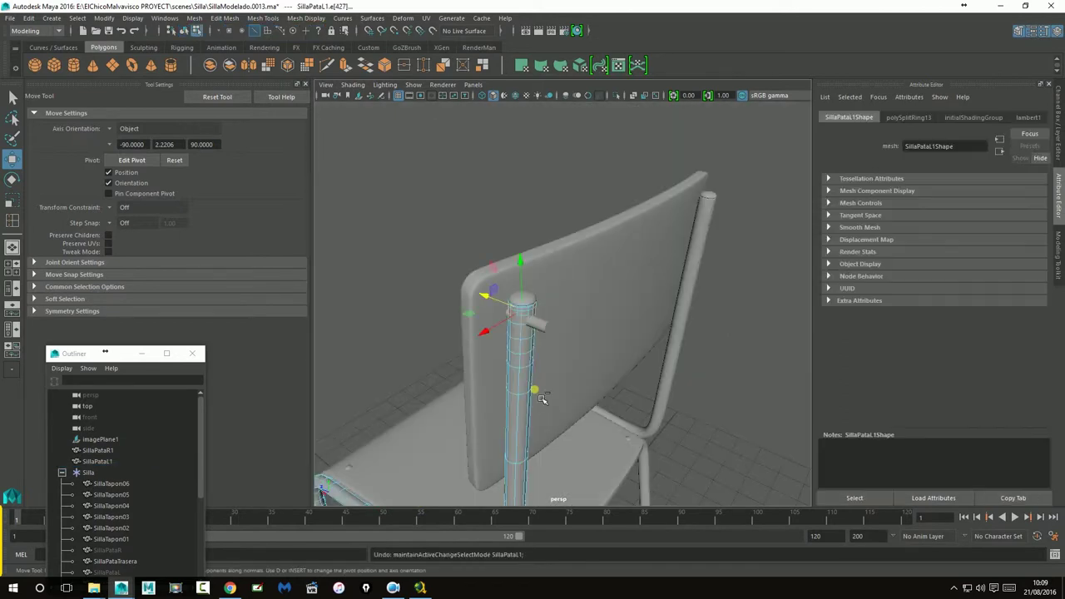
pyautogui.hotkey('ctrl', 'z')
pyautogui.moveTo(514, 279)
pyautogui.mouseDown(button='right')
pyautogui.moveTo(556, 282)
pyautogui.moveTo(567, 262)
pyautogui.mouseUp(button='right')
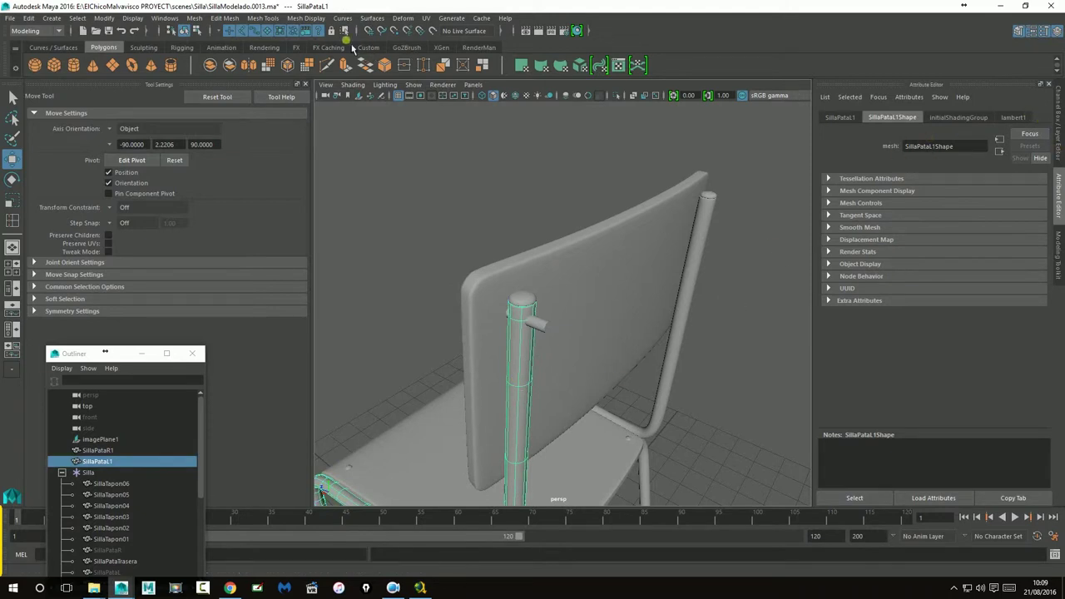
# - Open the Modeling Toolkit panel
pyautogui.click(263, 18)
pyautogui.click(983, 75)
pyautogui.click(1061, 273)
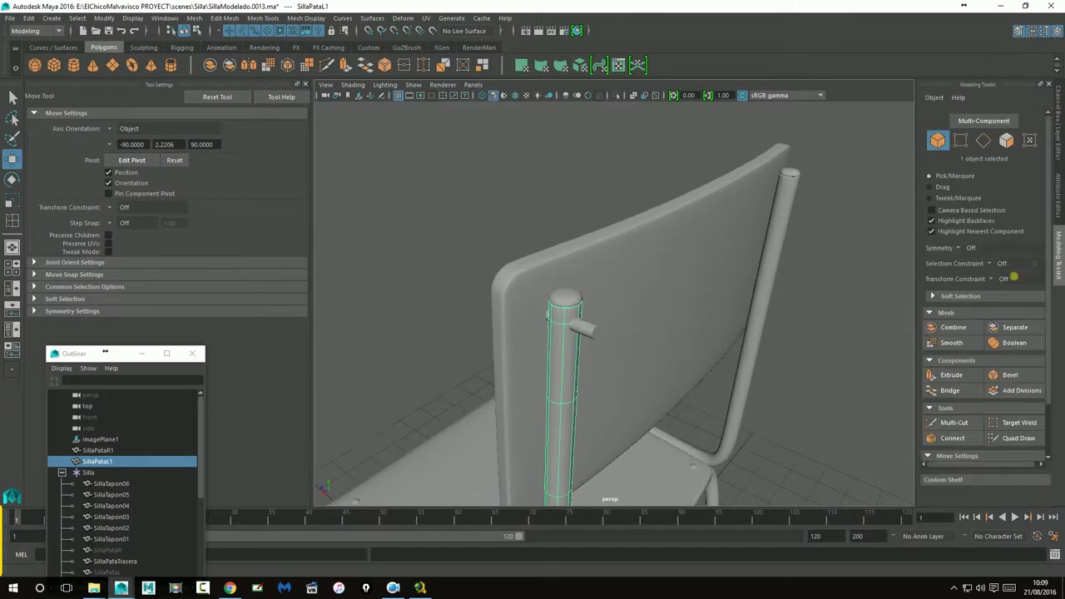
# - Apply Smooth to the backrest leg from the Modeling Toolkit
pyautogui.click(952, 343)
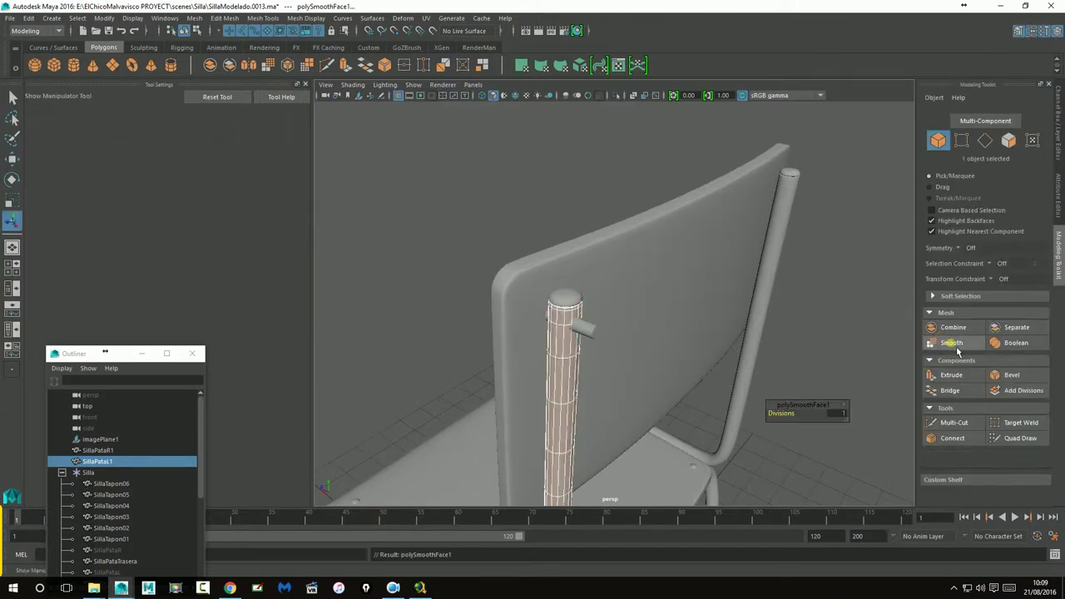
pyautogui.moveTo(787, 415); pyautogui.dragTo(815, 414)
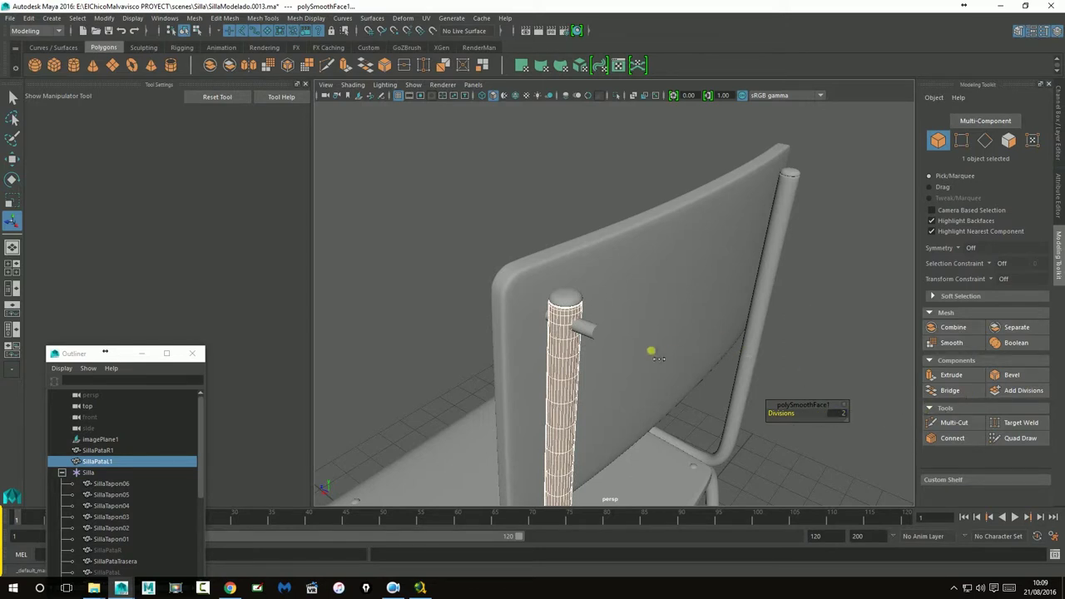
pyautogui.press('Escape')
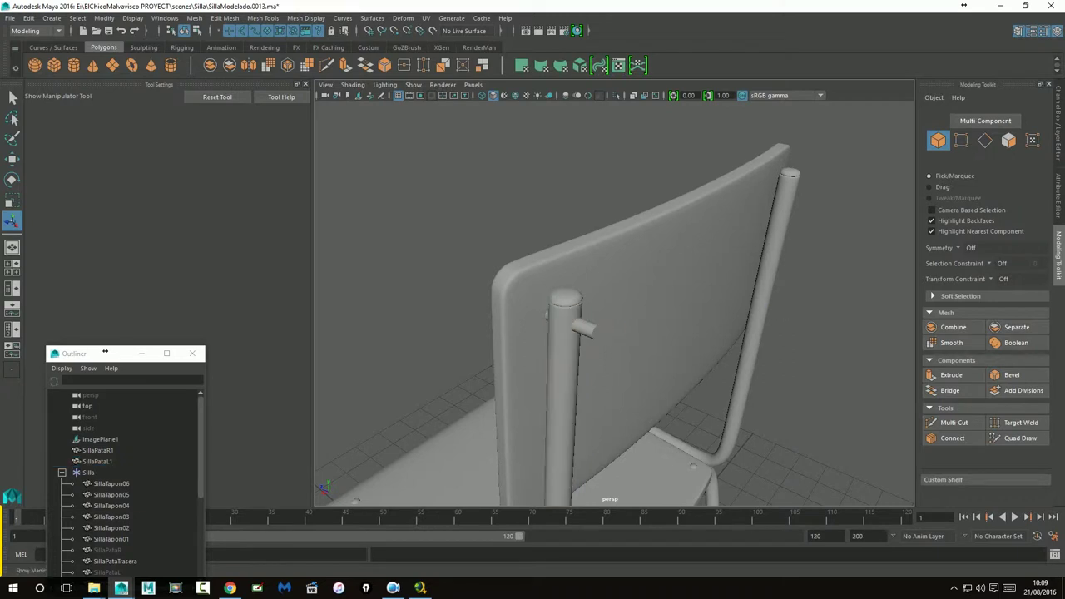
# - Set polySmoothFace1 Divisions to 2 in the leg's Channel Box
pyautogui.click(579, 372)
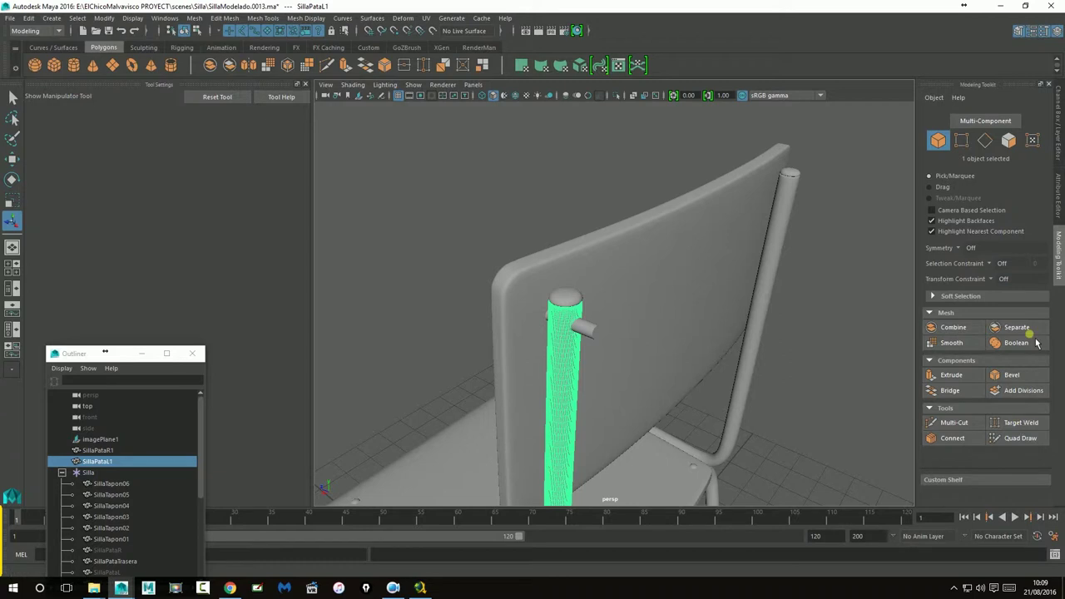
pyautogui.click(1061, 187)
pyautogui.click(1060, 154)
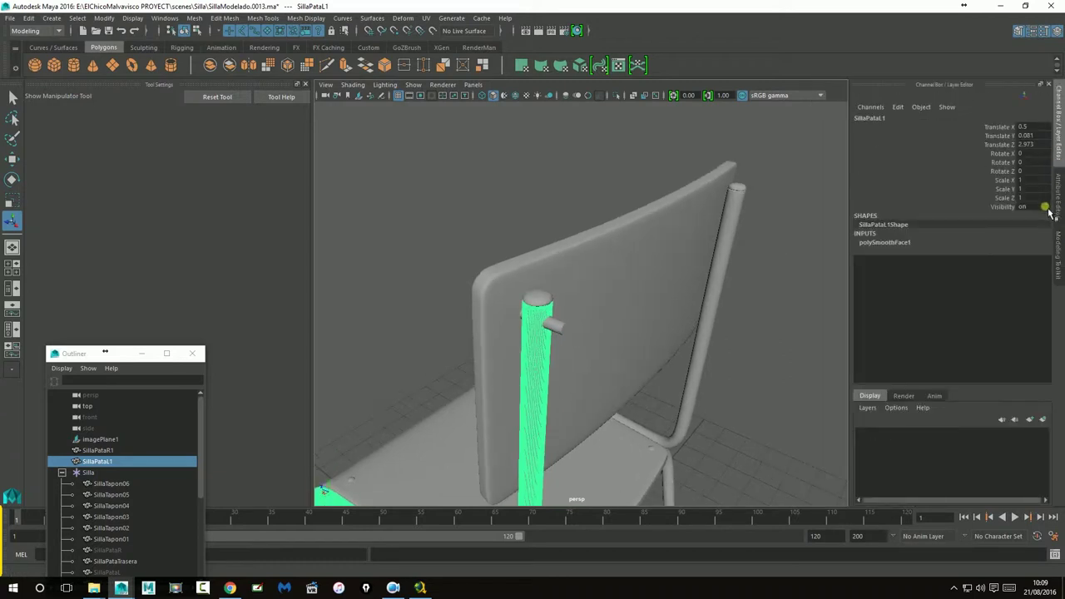
pyautogui.click(886, 246)
pyautogui.doubleClick(1031, 270)
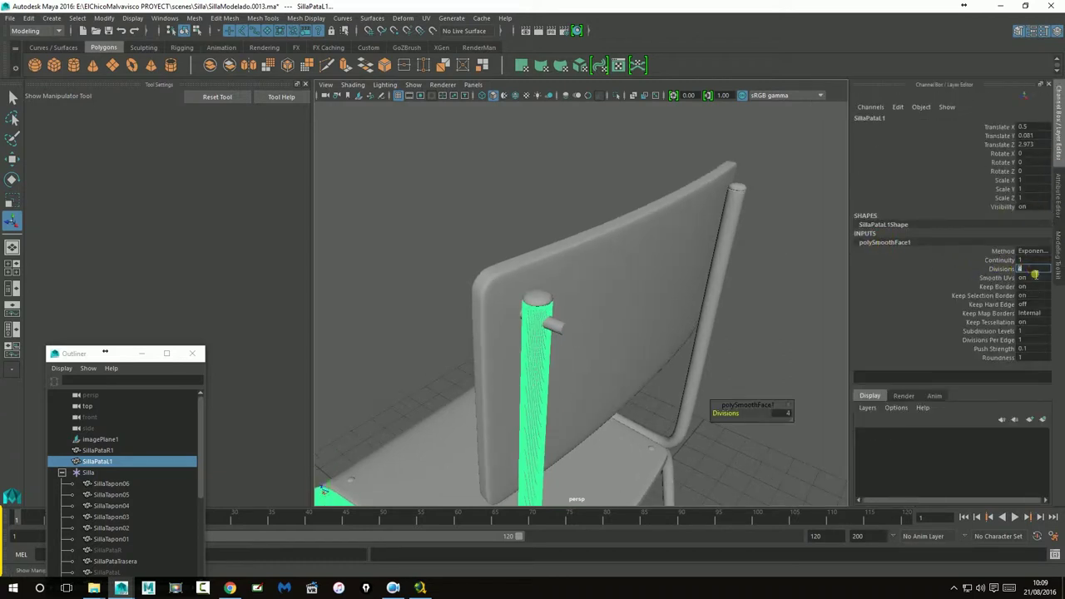
pyautogui.press('Return')
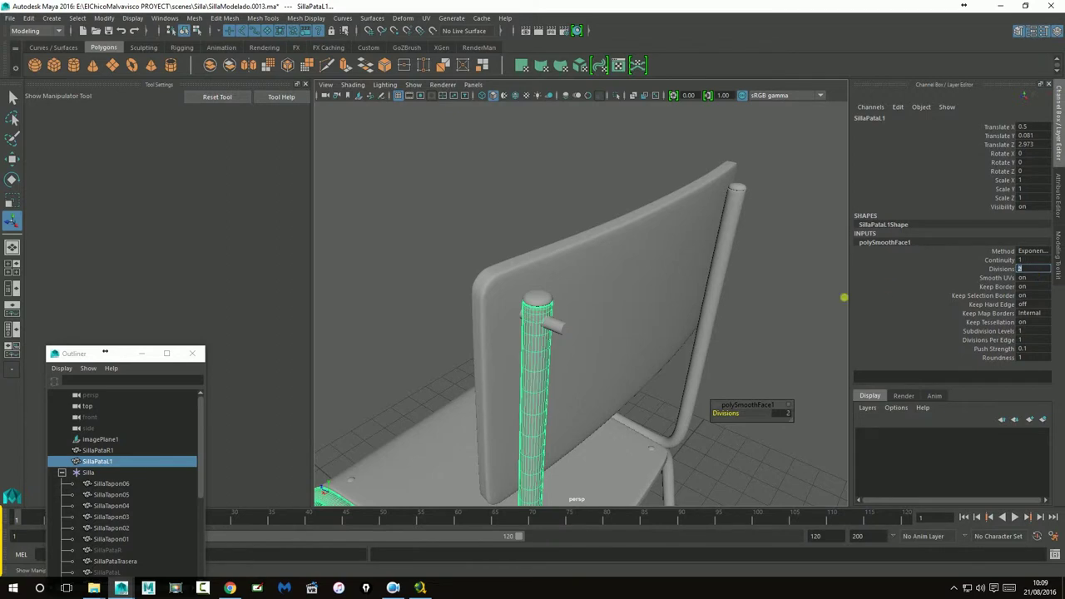
pyautogui.click(798, 325)
pyautogui.keyDown('alt'); pyautogui.moveTo(547, 349); pyautogui.dragTo(607, 344, button='right'); pyautogui.keyUp('alt')
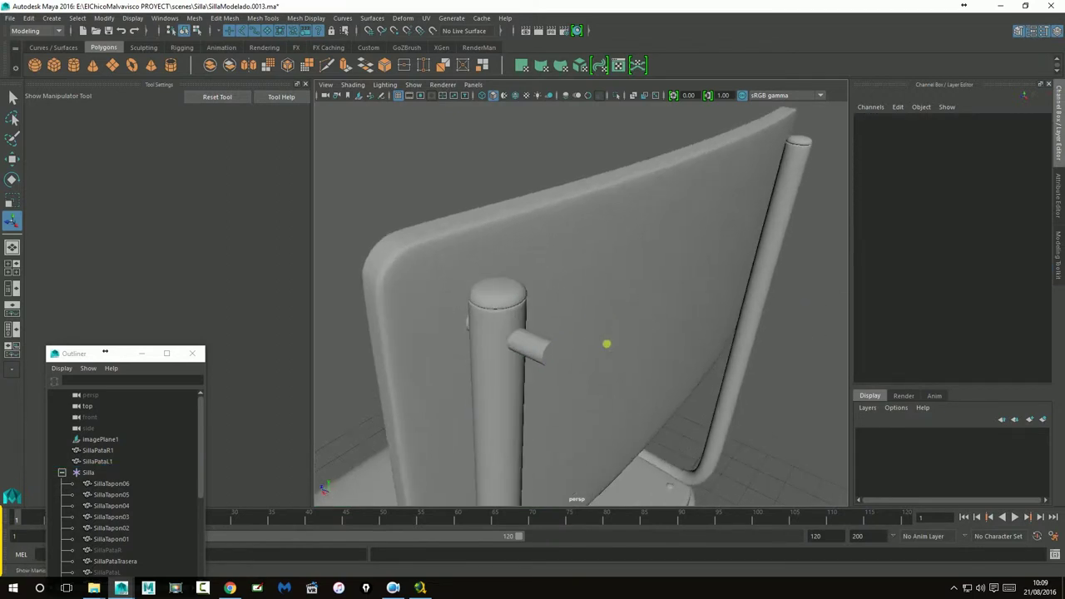
pyautogui.click(509, 344)
# - Turn off smooth preview, insert two trial edge-loop sets near the pin, then undo them
pyautogui.moveTo(488, 370)
pyautogui.keyDown('alt'); pyautogui.mouseDown()
pyautogui.moveTo(597, 358)
pyautogui.moveTo(559, 360)
pyautogui.moveTo(578, 347)
pyautogui.moveTo(480, 323)
pyautogui.mouseUp(); pyautogui.keyUp('alt')
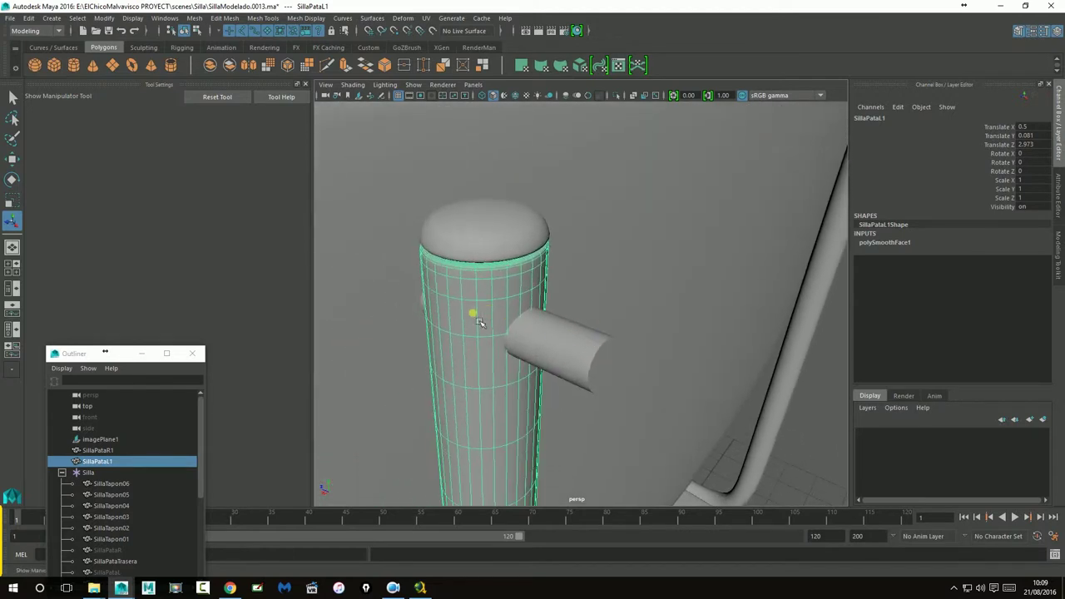
pyautogui.click(264, 19)
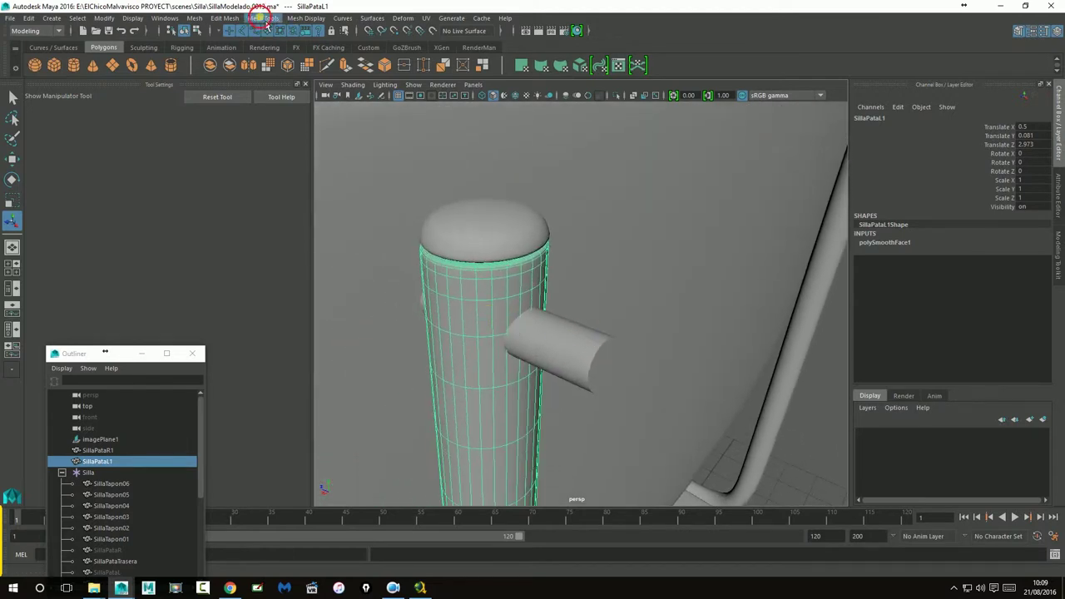
pyautogui.click(280, 102)
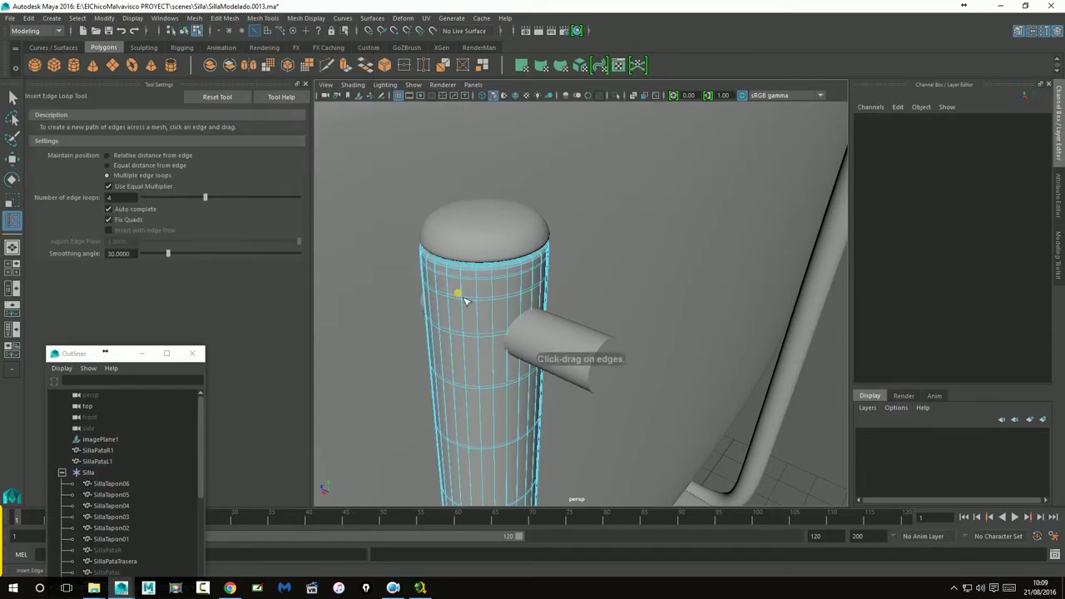
pyautogui.press('1')
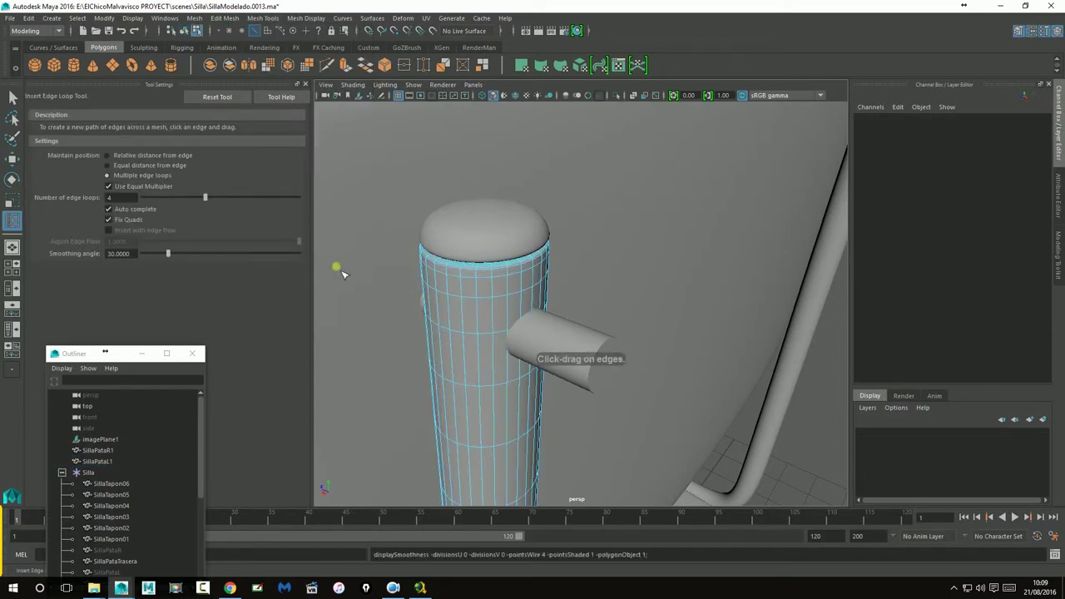
pyautogui.click(510, 317)
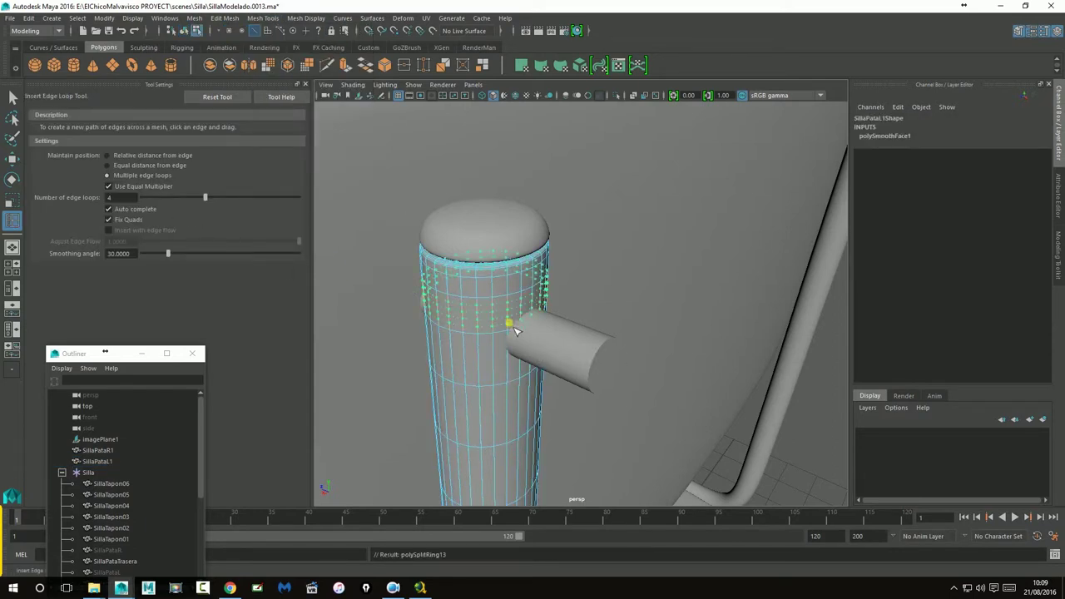
pyautogui.click(509, 360)
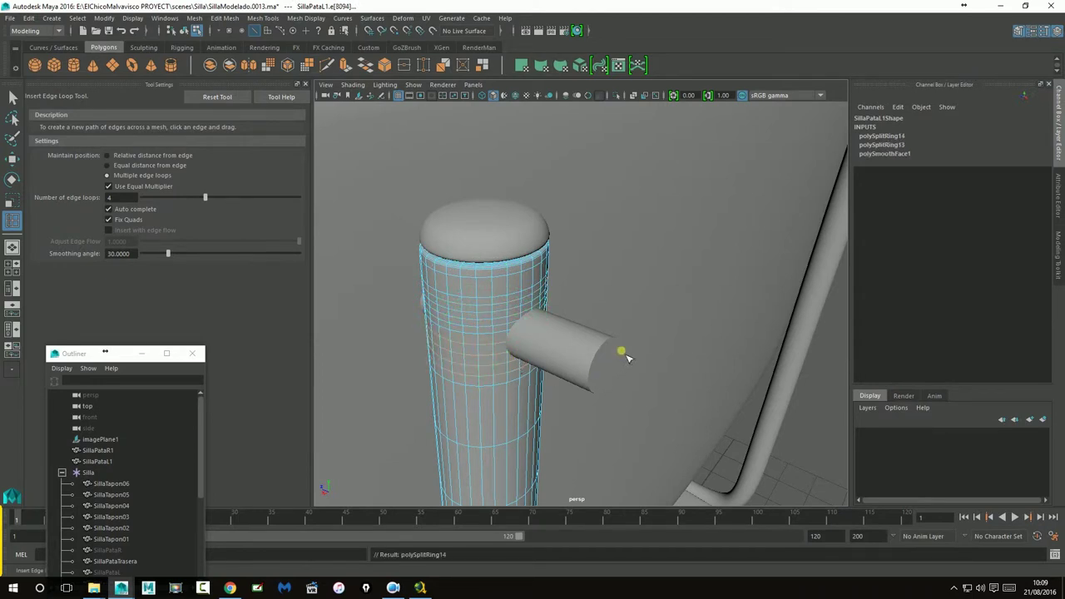
pyautogui.keyDown('alt'); pyautogui.moveTo(623, 349); pyautogui.dragTo(629, 351); pyautogui.keyUp('alt')
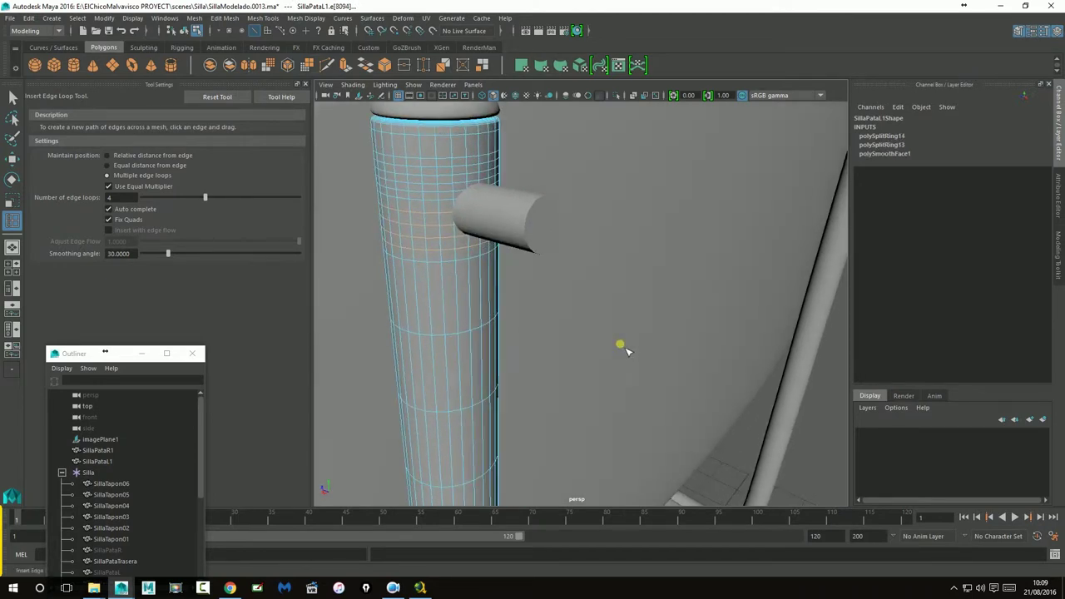
pyautogui.hotkey('ctrl', 'z')
pyautogui.hotkey('ctrl', 'z')
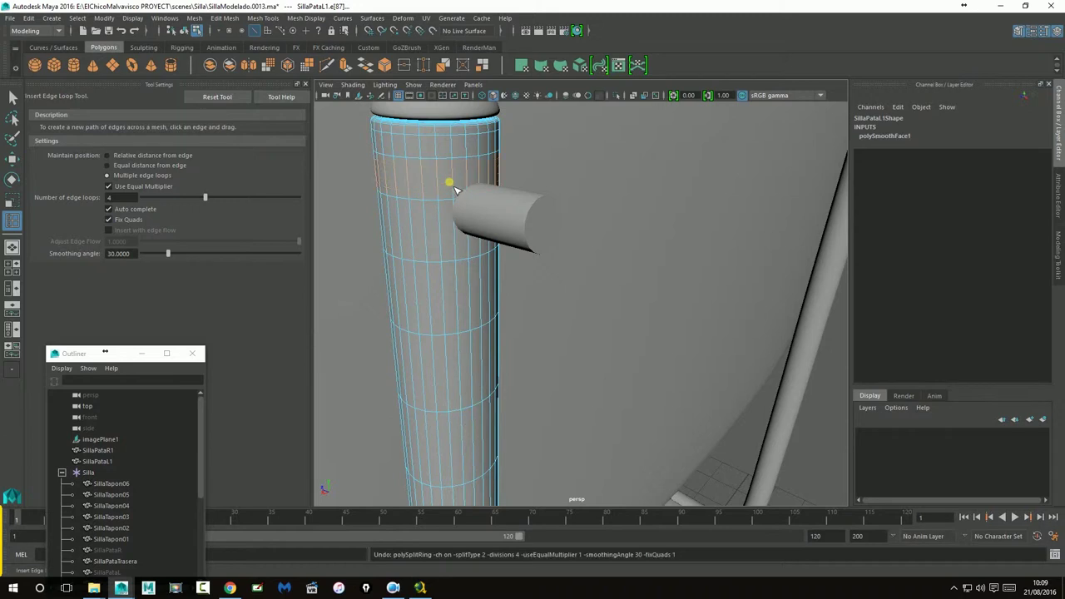
# - Try edge loops just above and below the pin, then undo both
pyautogui.click(457, 186)
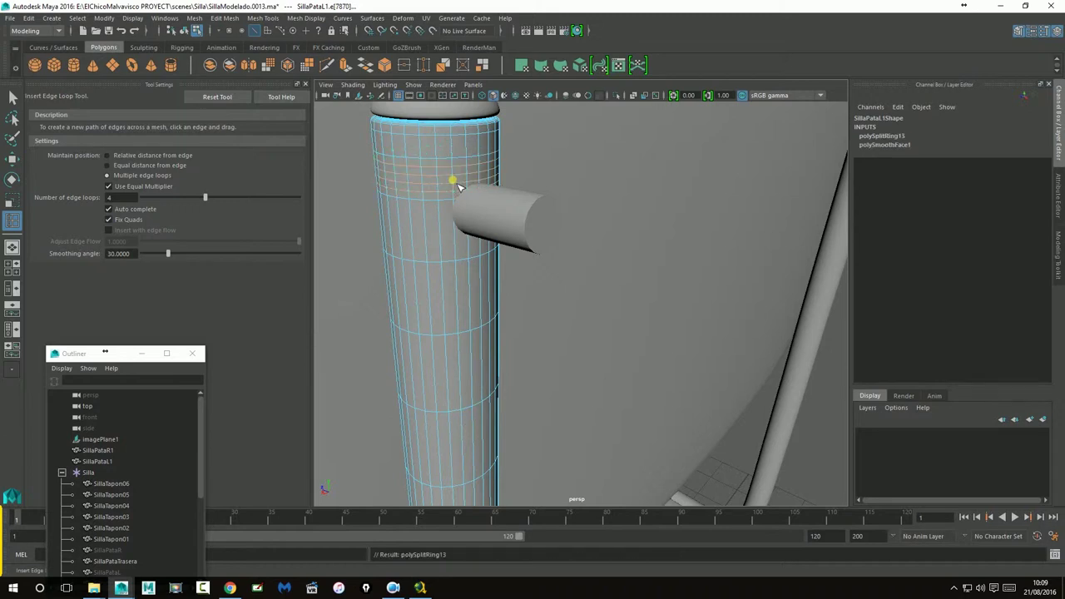
pyautogui.click(462, 238)
pyautogui.keyDown('alt'); pyautogui.moveTo(583, 302); pyautogui.dragTo(573, 269); pyautogui.keyUp('alt')
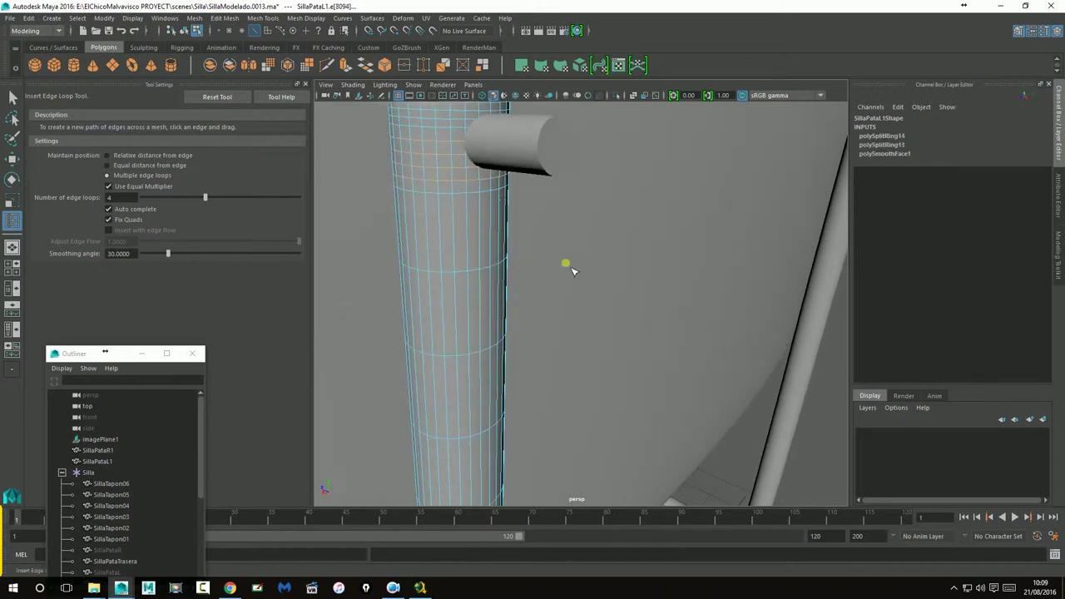
pyautogui.keyDown('alt'); pyautogui.moveTo(572, 270); pyautogui.dragTo(574, 276, button='middle'); pyautogui.keyUp('alt')
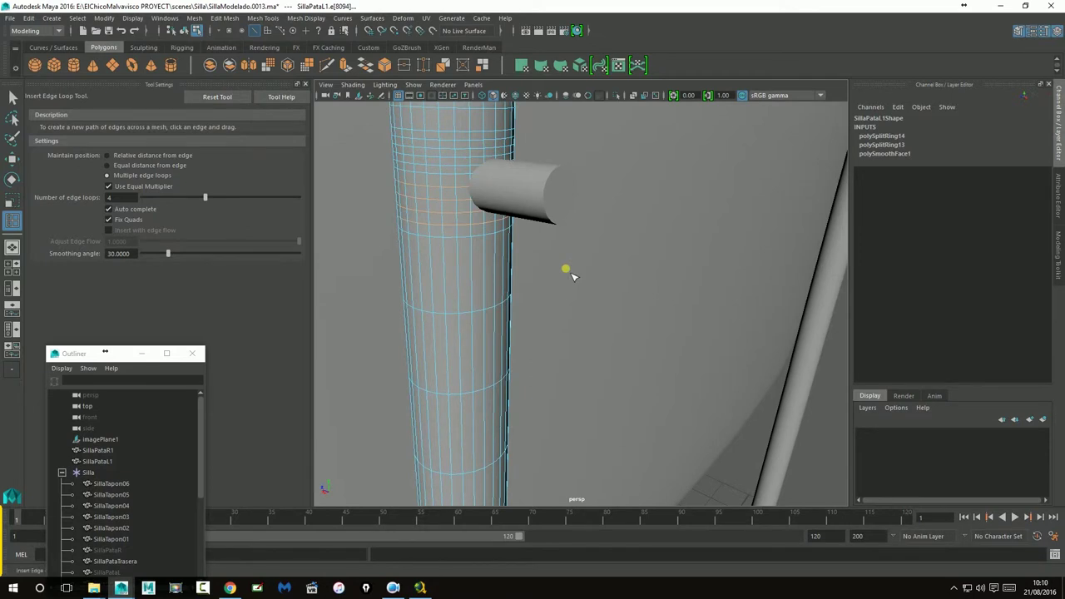
pyautogui.hotkey('ctrl', 'z')
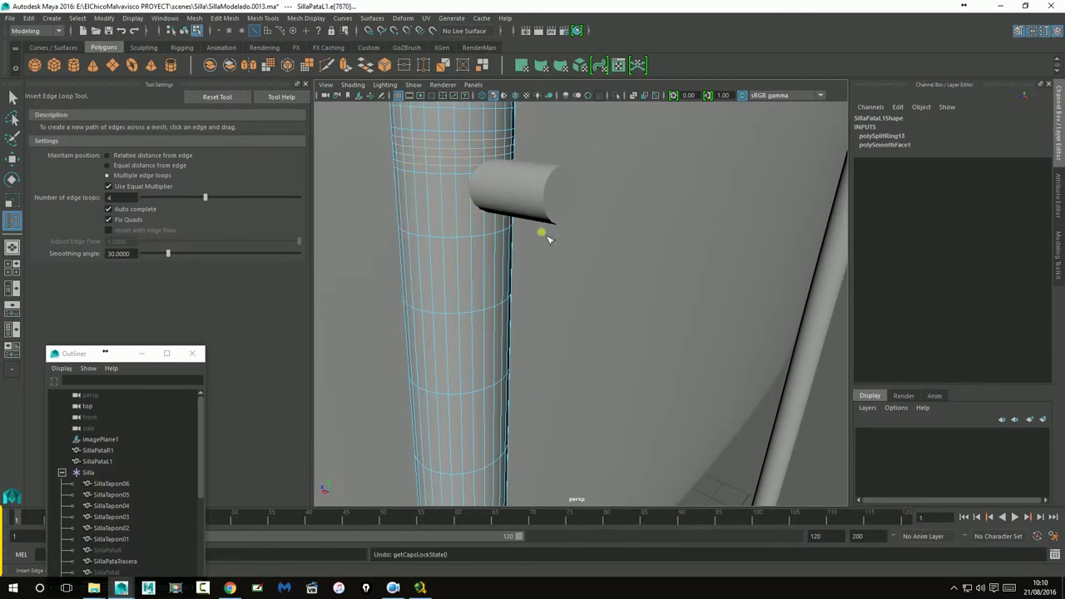
pyautogui.hotkey('ctrl', 'z')
# - Add loops near the leg's top, then insert 6 loops where the pin meets the leg
pyautogui.keyDown('alt'); pyautogui.moveTo(554, 183); pyautogui.dragTo(544, 222, button='middle'); pyautogui.keyUp('alt')
pyautogui.scroll(2, 549, 238)
pyautogui.scroll(2, 552, 238)
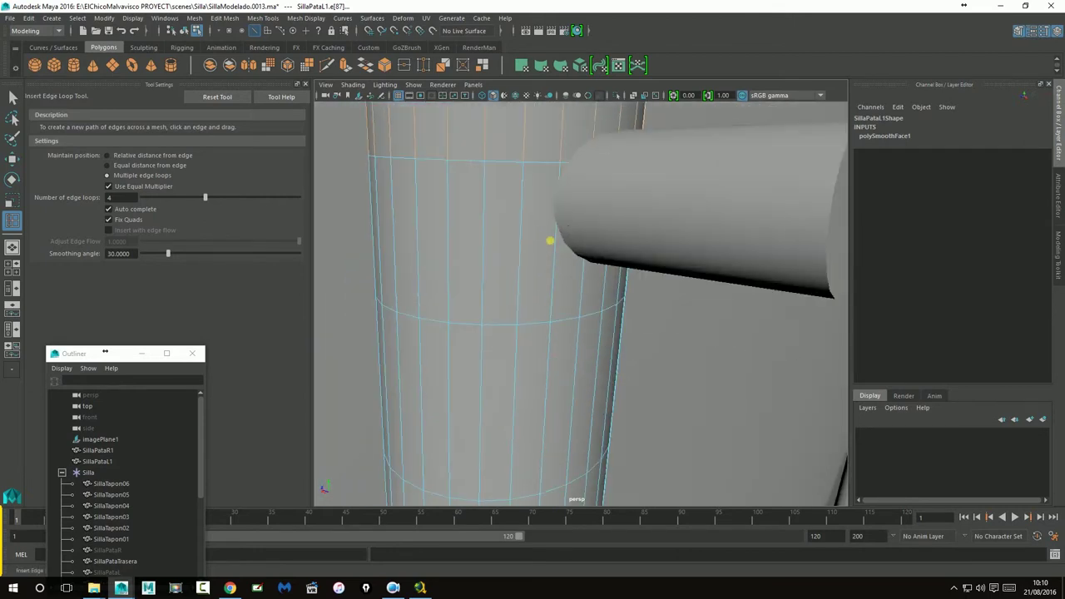
pyautogui.scroll(1, 558, 228)
pyautogui.scroll(-2, 556, 227)
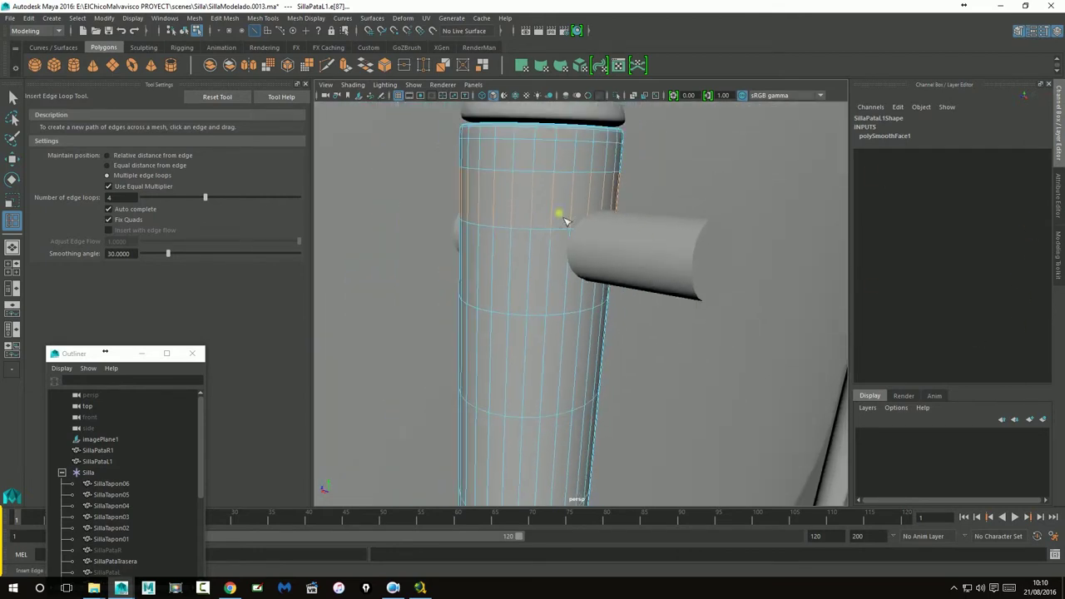
pyautogui.click(556, 203)
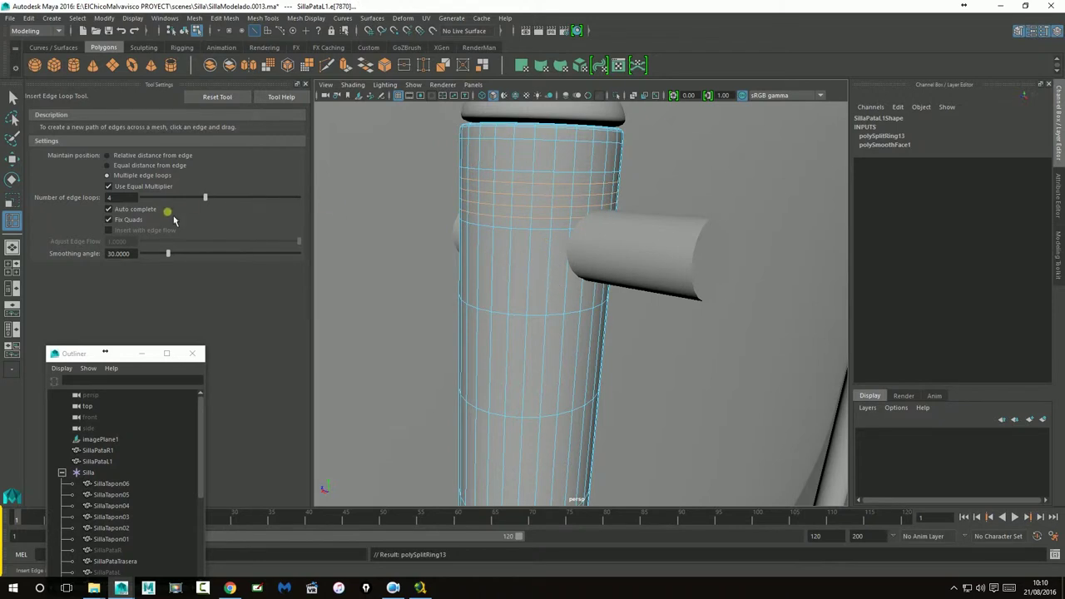
pyautogui.moveTo(213, 204); pyautogui.dragTo(237, 205)
pyautogui.click(534, 276)
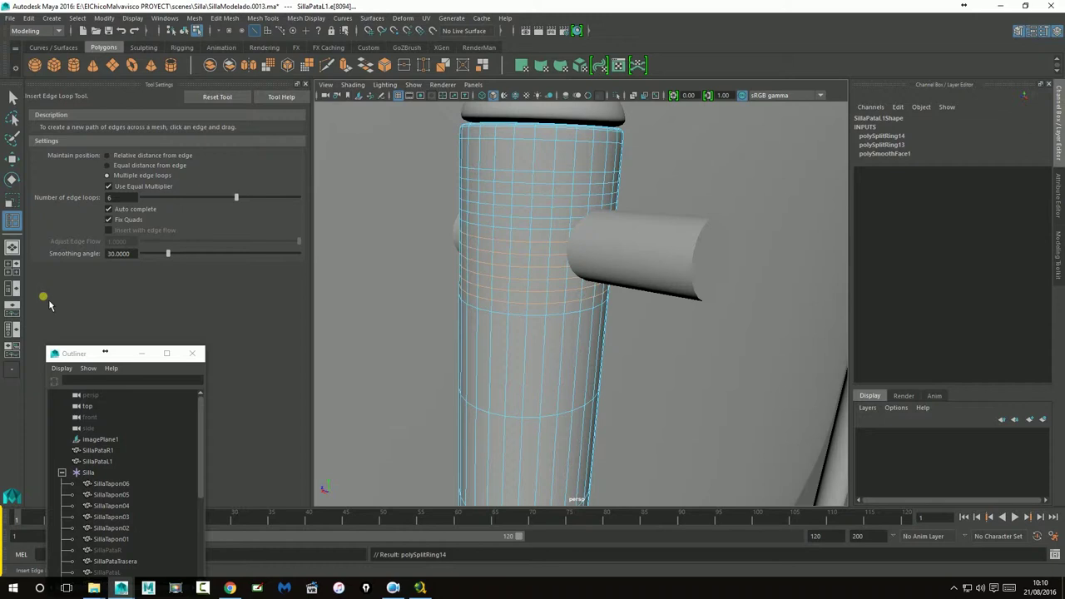
# - Select the side pin pCylinder1 in Object Mode and duplicate it
pyautogui.click(20, 162)
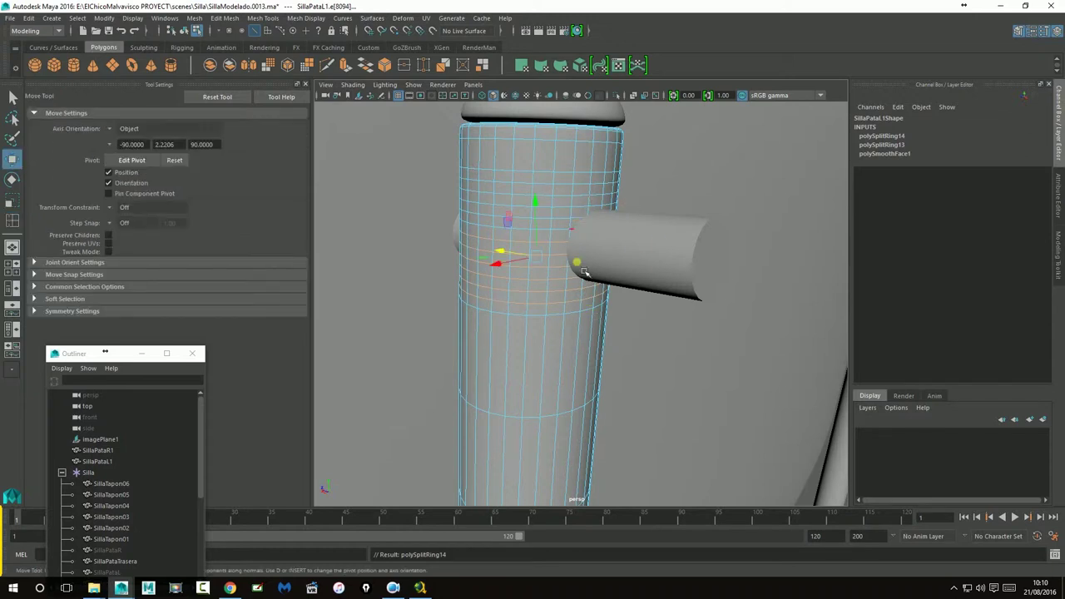
pyautogui.scroll(3, 573, 259)
pyautogui.scroll(2, 573, 275)
pyautogui.scroll(-3, 556, 266)
pyautogui.scroll(-2, 574, 262)
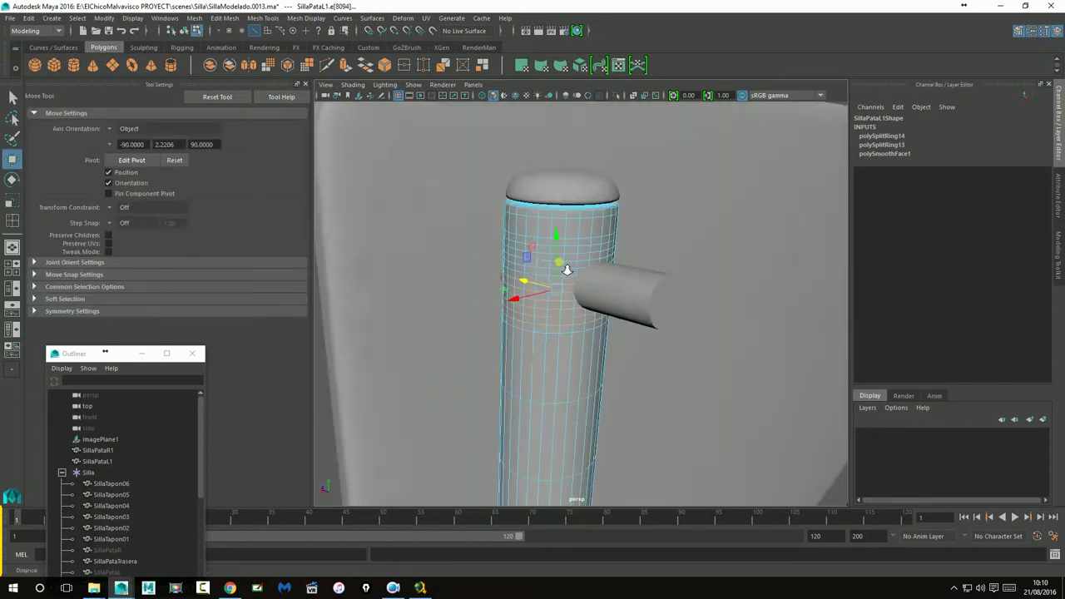
pyautogui.scroll(-2, 582, 254)
pyautogui.rightClick(588, 250)
pyautogui.click(642, 234)
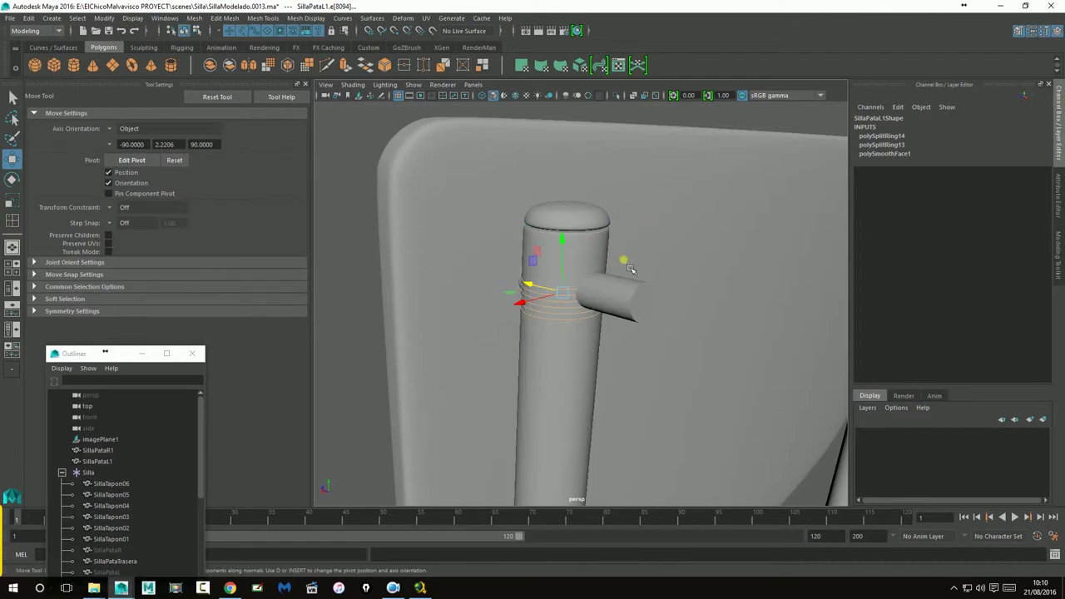
pyautogui.click(632, 308)
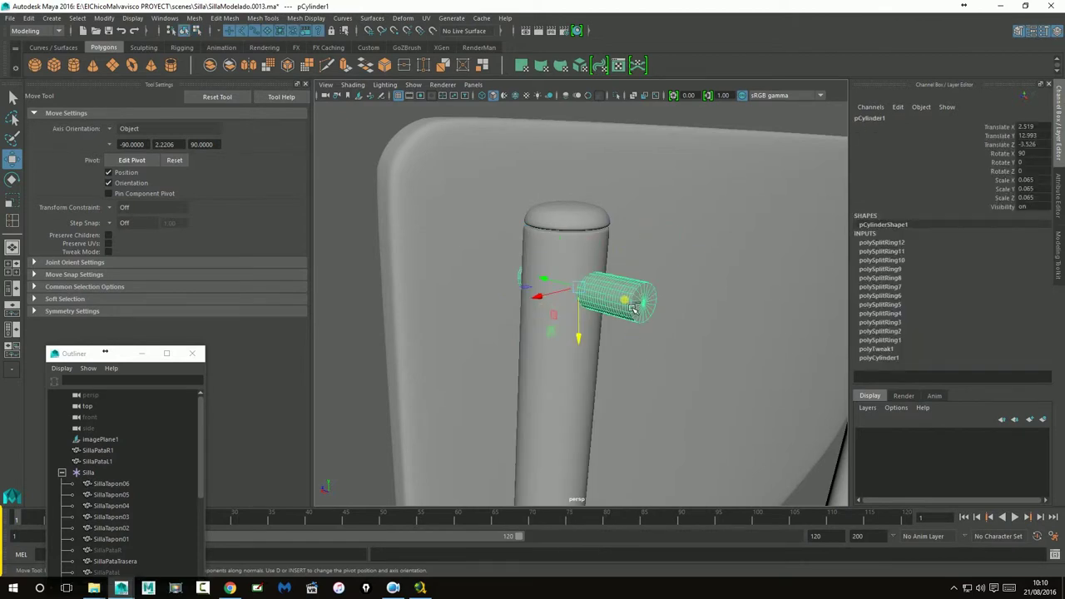
pyautogui.hotkey('ctrl', 'd')
# - In the front view, move pCylinder2 down the leg to 2.539, 10.842, -3.526 and nudge Tor04 sideways
pyautogui.press('space')
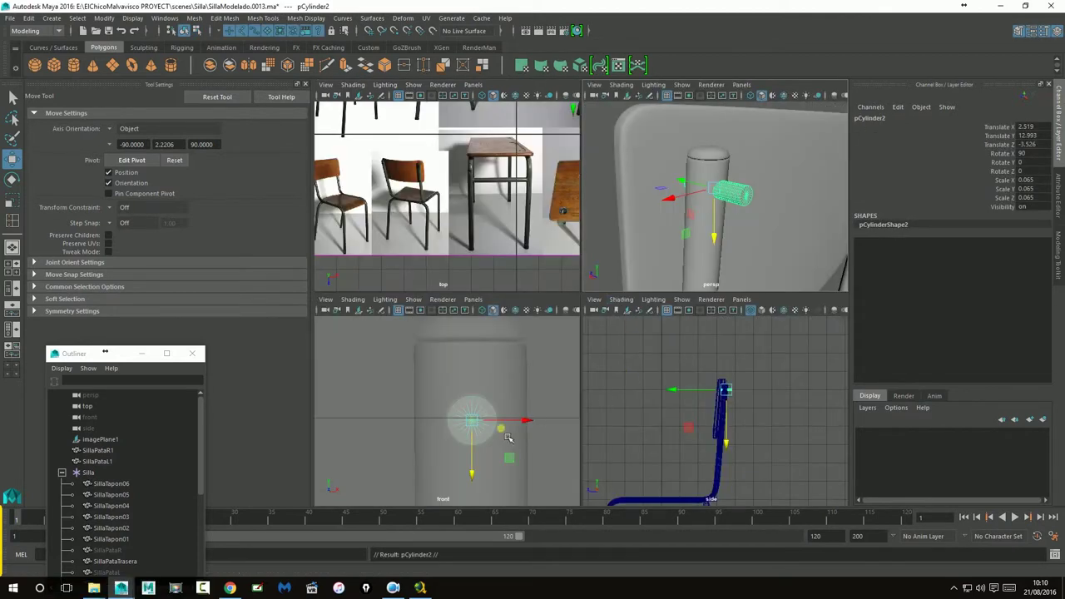
pyautogui.press('space')
pyautogui.moveTo(613, 254); pyautogui.dragTo(612, 427)
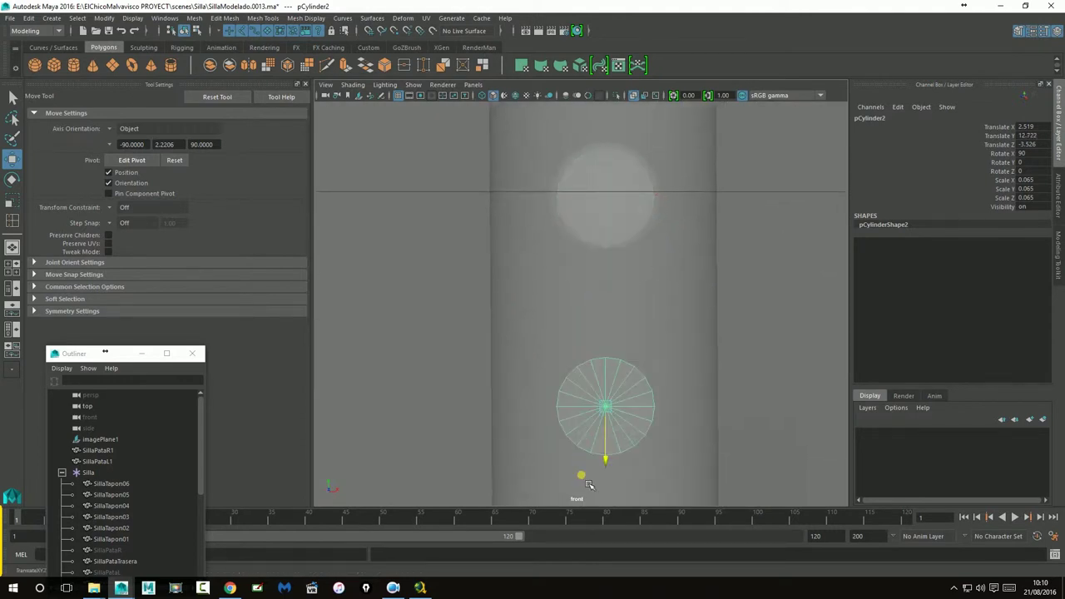
pyautogui.scroll(-3, 599, 400)
pyautogui.scroll(-1, 606, 379)
pyautogui.scroll(3, 606, 379)
pyautogui.scroll(2, 594, 347)
pyautogui.moveTo(599, 214); pyautogui.dragTo(610, 371)
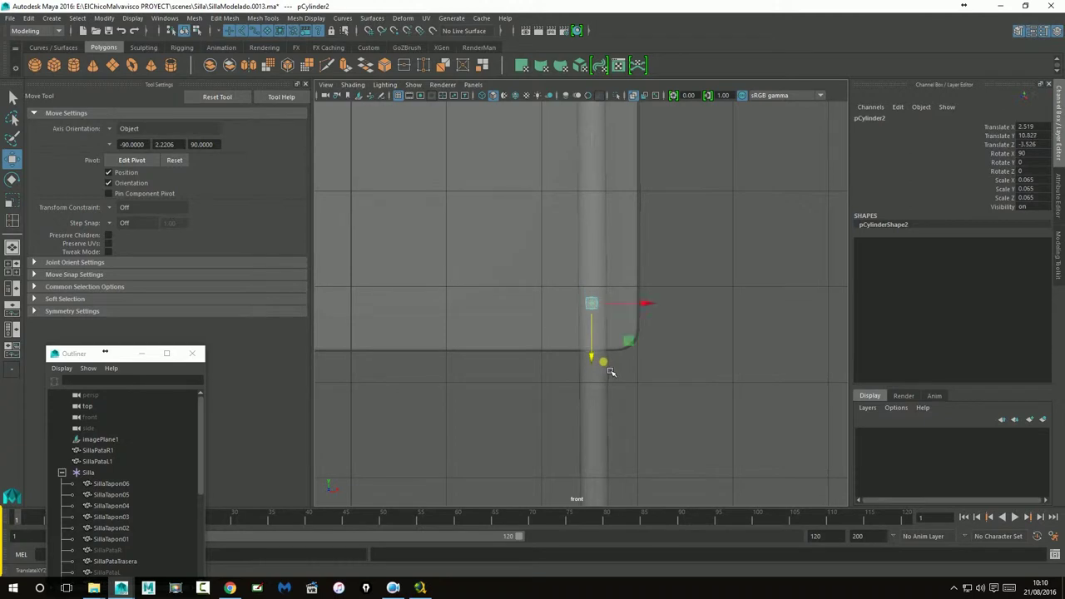
pyautogui.scroll(2, 610, 371)
pyautogui.scroll(2, 613, 361)
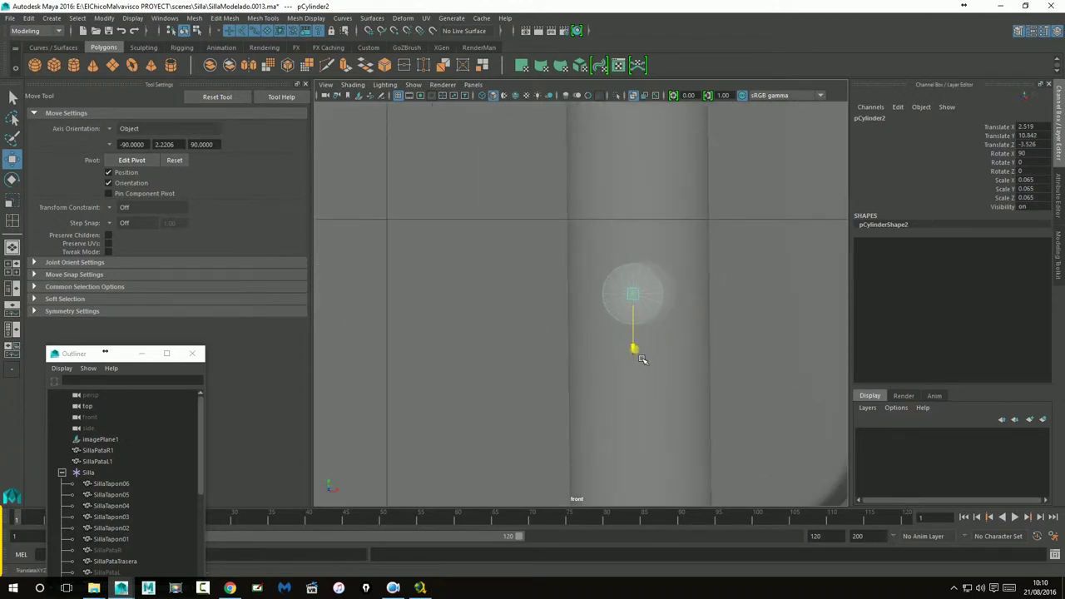
pyautogui.moveTo(685, 295); pyautogui.dragTo(703, 300)
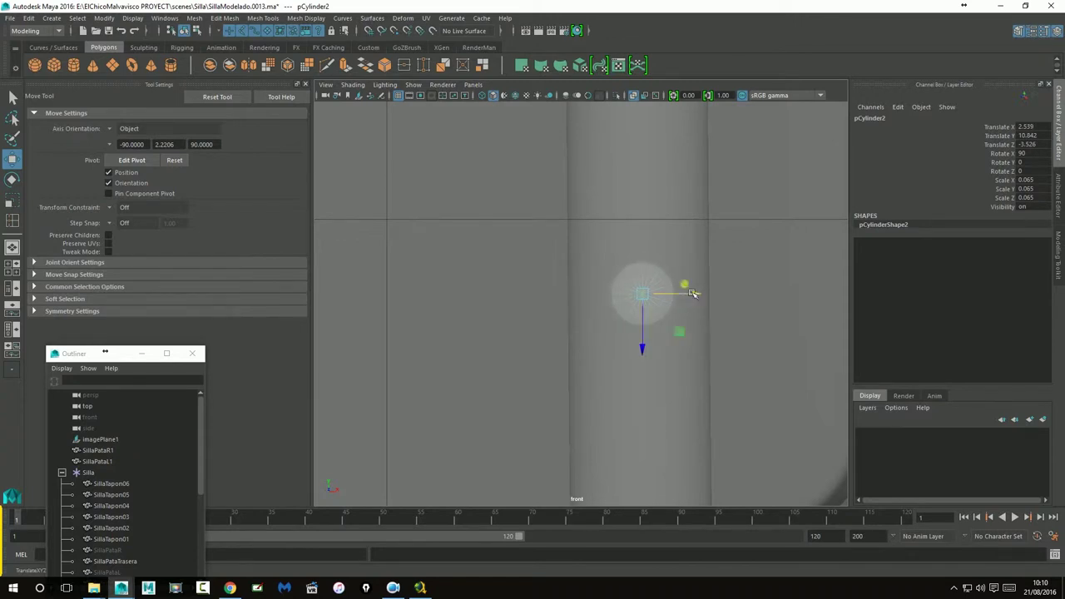
pyautogui.click(672, 274)
pyautogui.moveTo(704, 306); pyautogui.dragTo(704, 306)
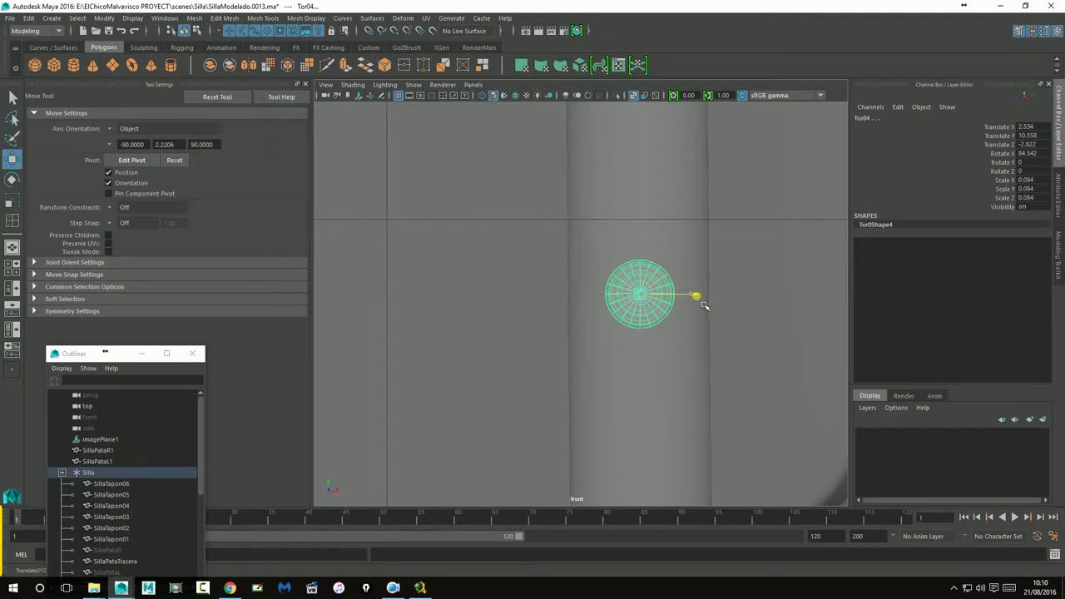
# - Frame the chair, return to the four-view layout, and orbit the perspective view around the backrest leg
pyautogui.press('a')
pyautogui.click(705, 299)
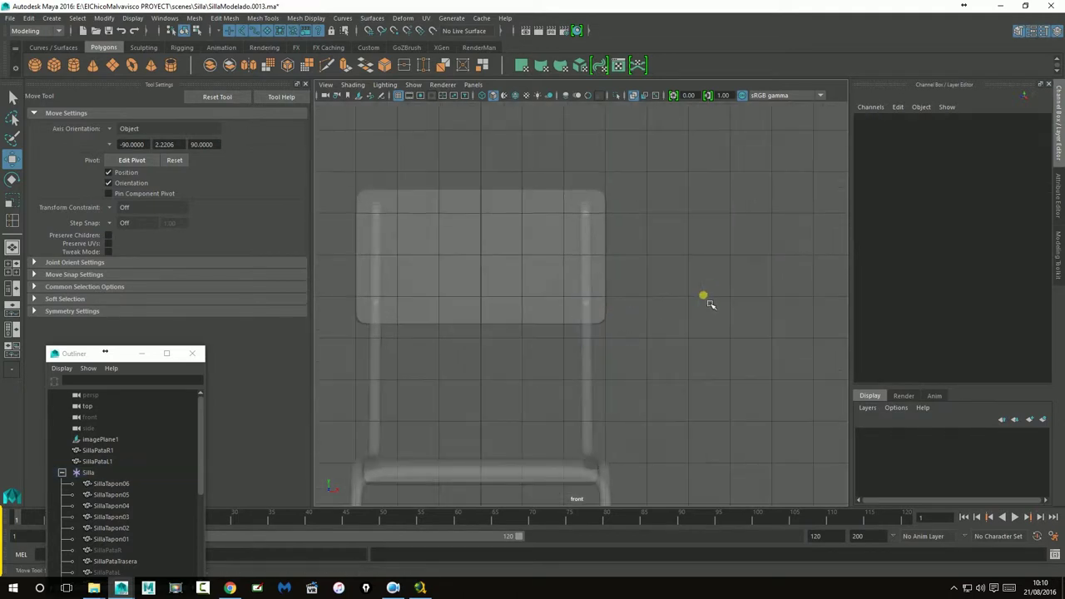
pyautogui.press('space')
pyautogui.press('space')
pyautogui.keyDown('alt'); pyautogui.moveTo(668, 350); pyautogui.dragTo(575, 358); pyautogui.keyUp('alt')
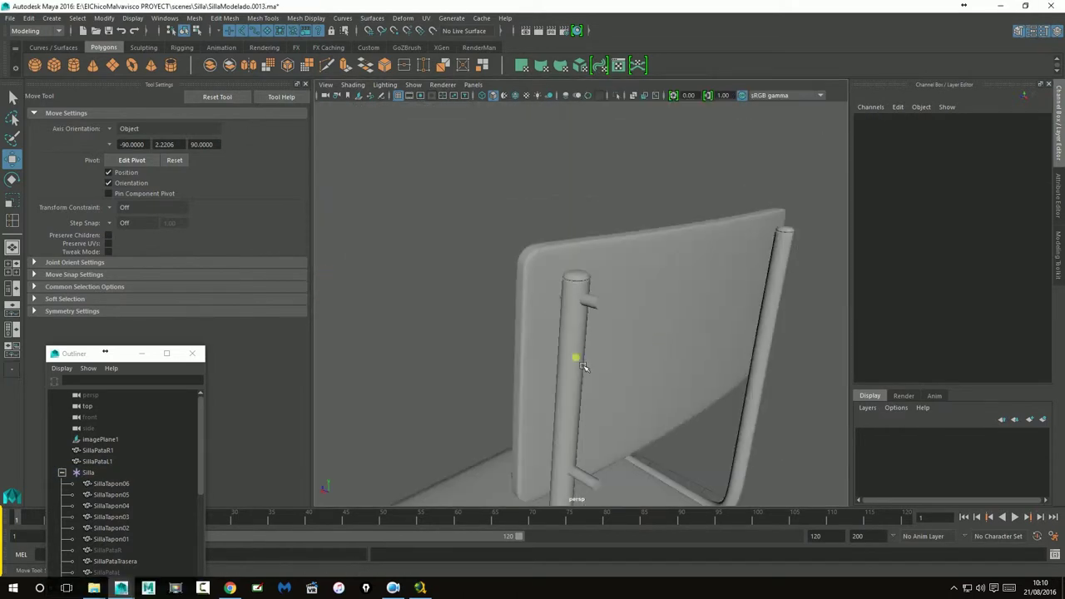
pyautogui.click(575, 358)
pyautogui.keyDown('alt'); pyautogui.moveTo(613, 397); pyautogui.dragTo(614, 369); pyautogui.keyUp('alt')
pyautogui.scroll(3, 577, 242)
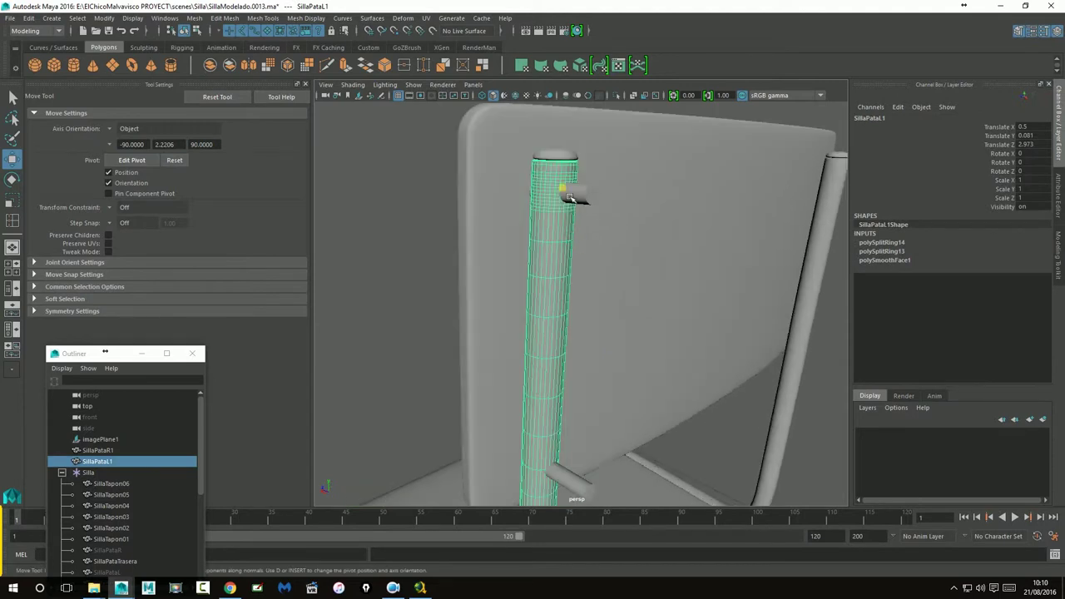
pyautogui.scroll(3, 581, 267)
pyautogui.keyDown('alt'); pyautogui.moveTo(613, 340); pyautogui.dragTo(574, 338); pyautogui.keyUp('alt')
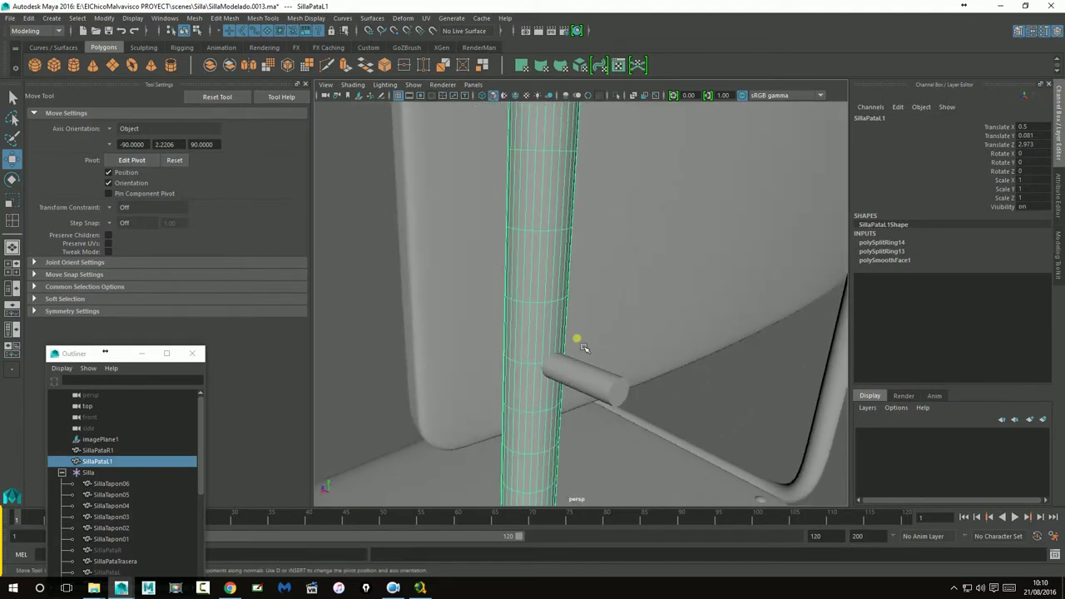
# - Select backrest leg SillaPataL1, then add the upper pin pCylinder1 to the selection
pyautogui.scroll(2, 616, 247)
pyautogui.keyDown('alt'); pyautogui.moveTo(615, 247); pyautogui.dragTo(613, 316); pyautogui.keyUp('alt')
pyautogui.scroll(-3, 611, 349)
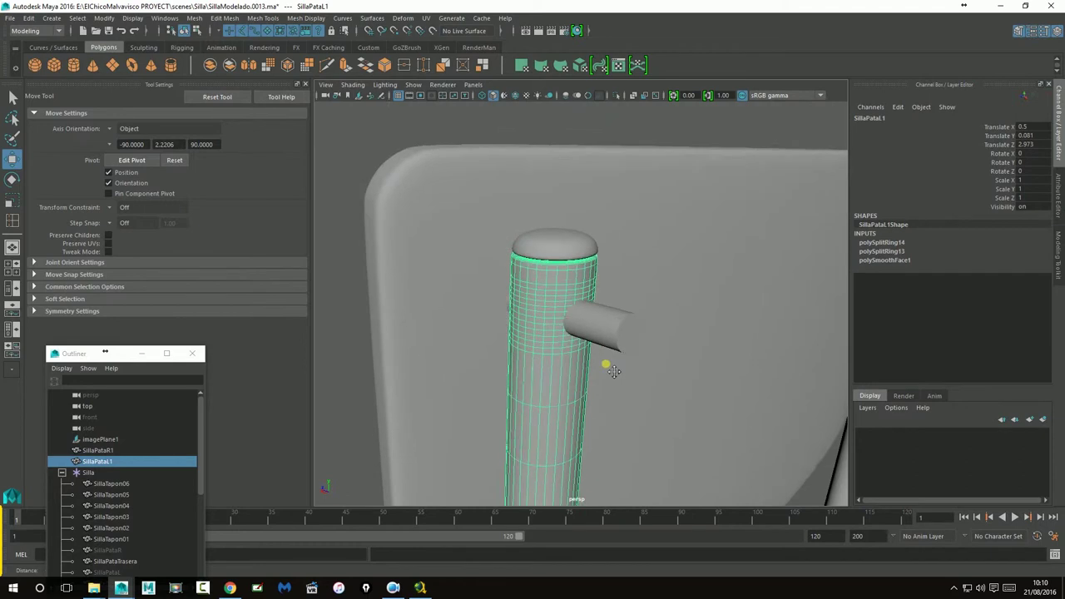
pyautogui.scroll(-3, 582, 341)
pyautogui.moveTo(546, 343)
pyautogui.keyDown('alt'); pyautogui.mouseDown()
pyautogui.moveTo(581, 358)
pyautogui.moveTo(571, 362)
pyautogui.moveTo(644, 226)
pyautogui.moveTo(647, 149)
pyautogui.mouseUp(); pyautogui.keyUp('alt')
pyautogui.scroll(3, 625, 345)
pyautogui.click(549, 380)
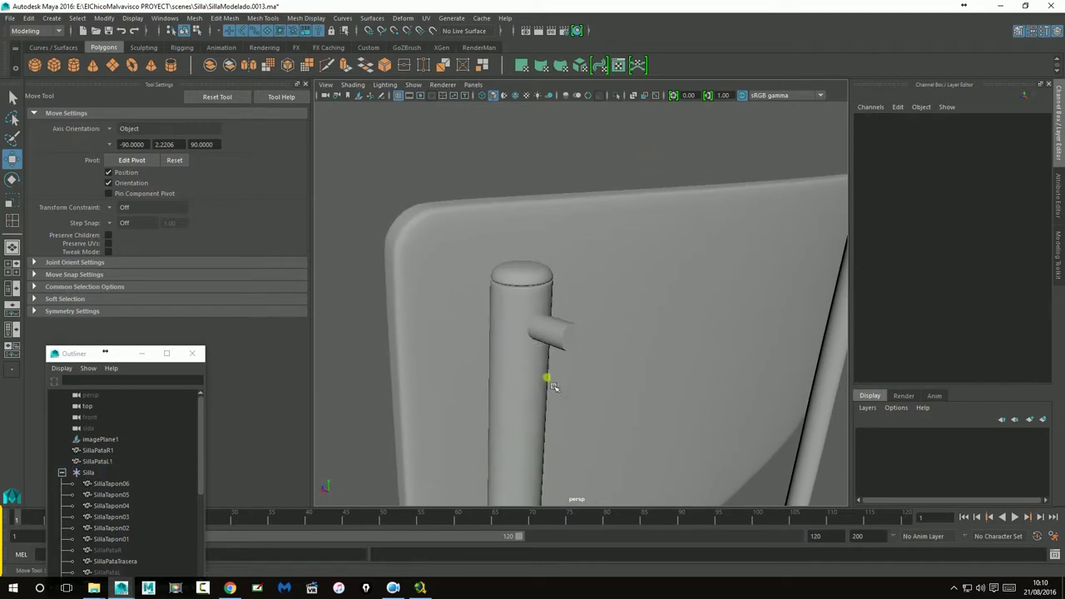
pyautogui.click(511, 306)
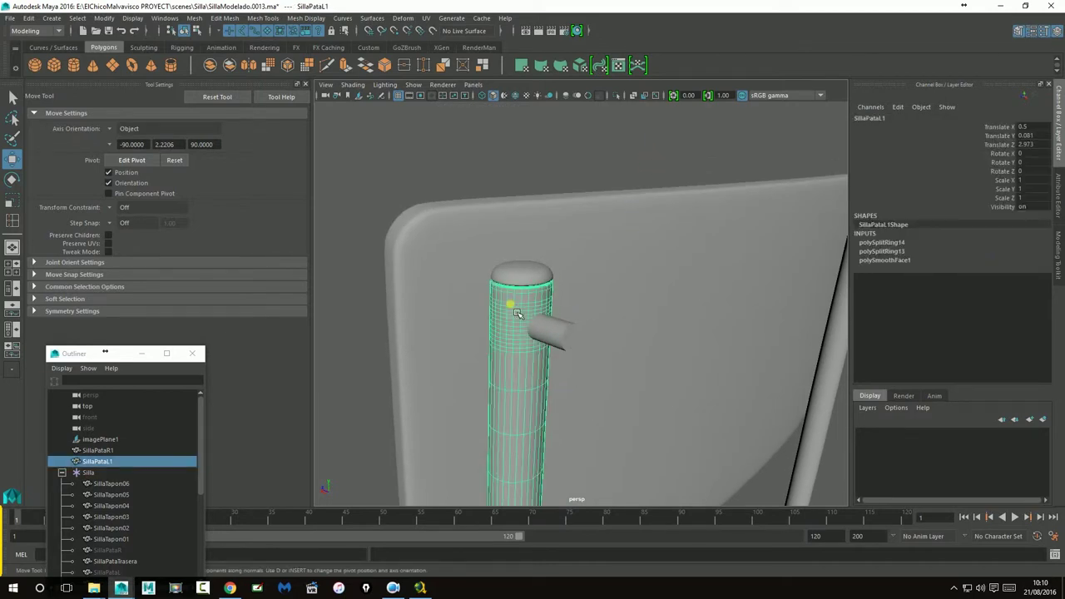
pyautogui.click(554, 326)
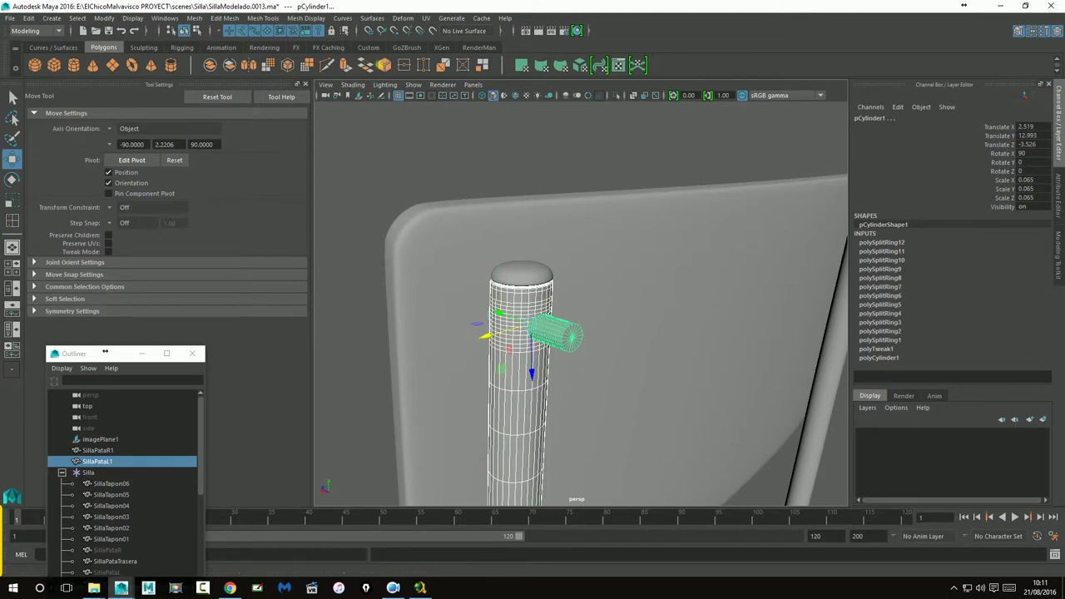
pyautogui.click(1057, 250)
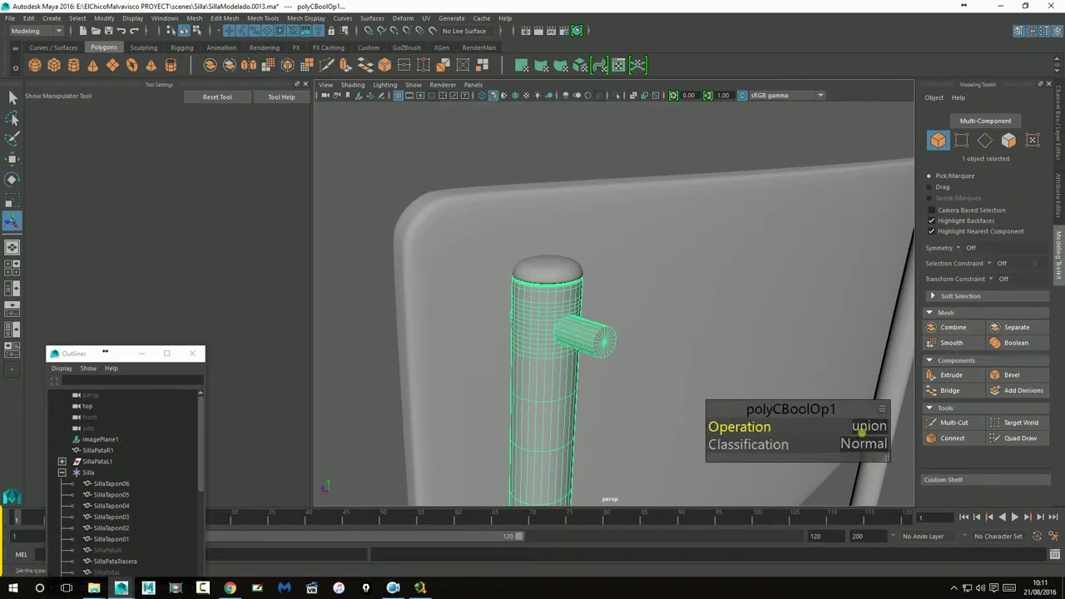
pyautogui.click(865, 434)
pyautogui.click(888, 446)
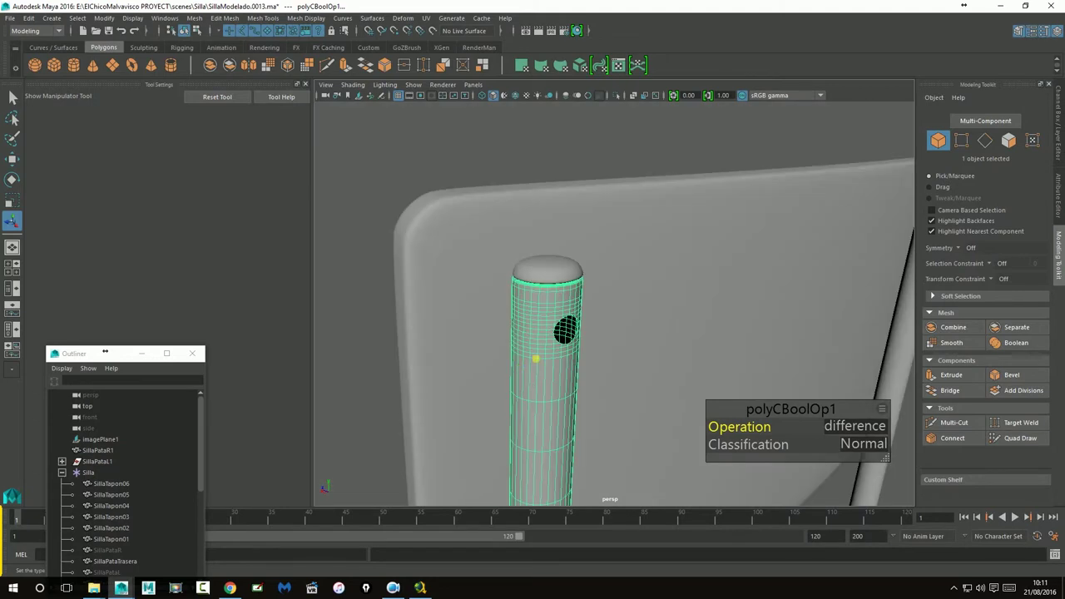
pyautogui.scroll(4, 534, 356)
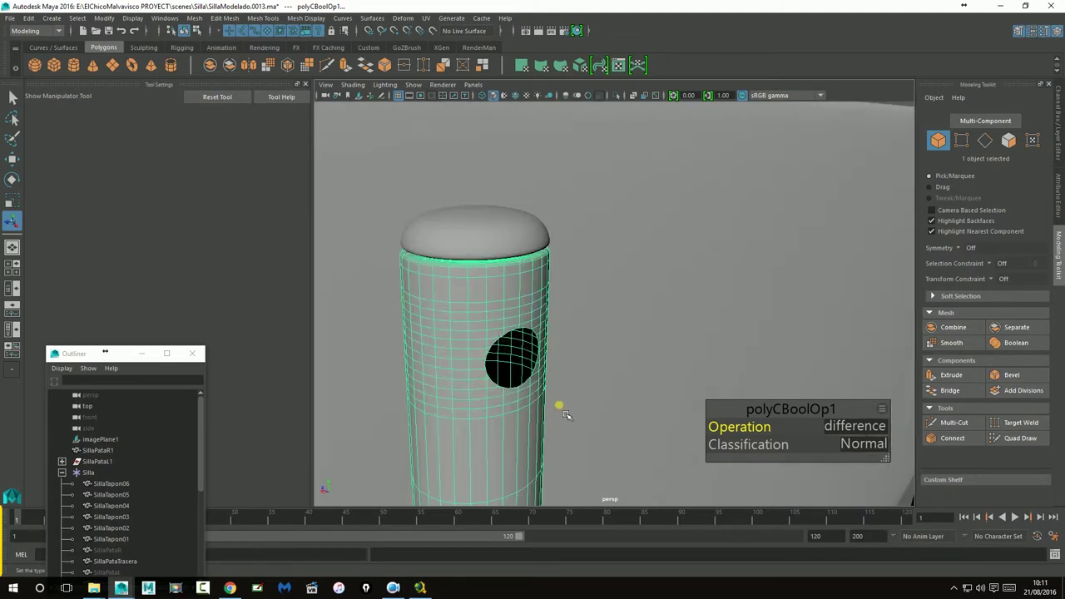
pyautogui.keyDown('alt'); pyautogui.moveTo(590, 363); pyautogui.dragTo(641, 372); pyautogui.keyUp('alt')
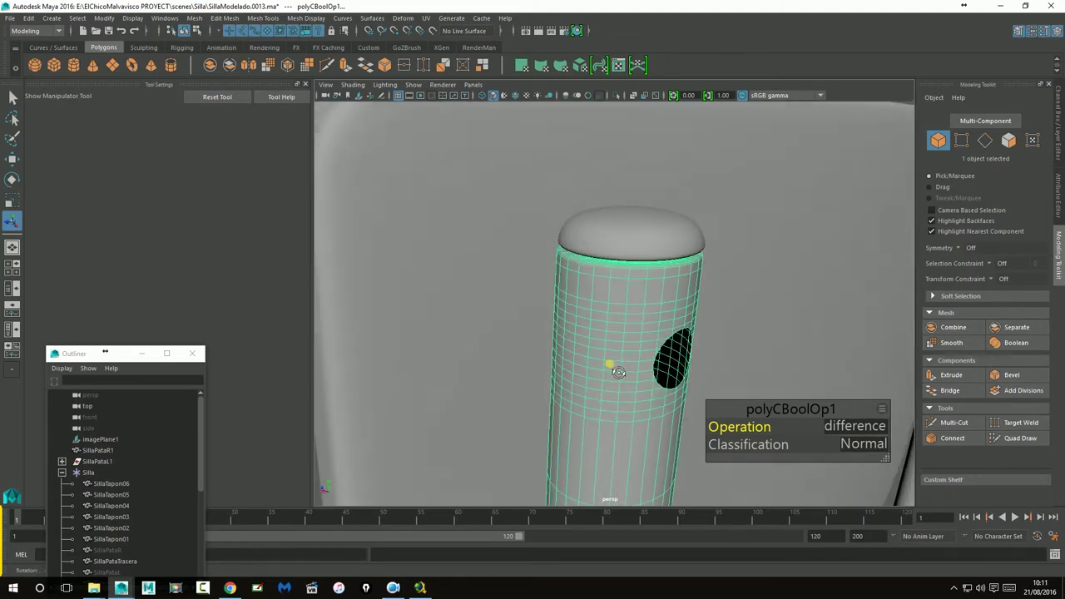
pyautogui.moveTo(638, 377)
pyautogui.keyDown('alt'); pyautogui.mouseDown()
pyautogui.moveTo(619, 369)
pyautogui.moveTo(605, 312)
pyautogui.mouseUp(); pyautogui.keyUp('alt')
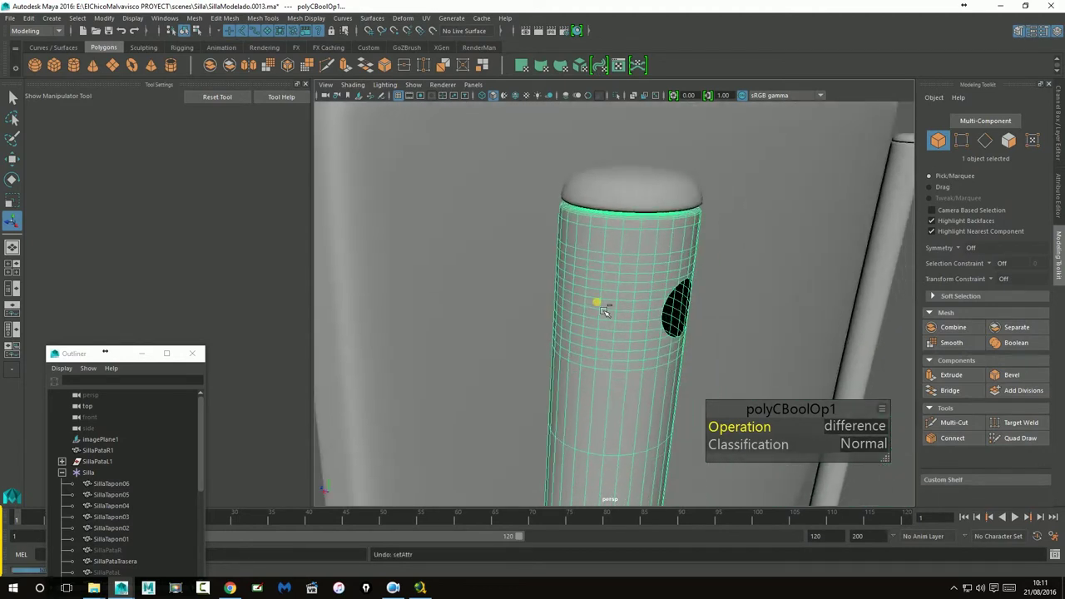
pyautogui.hotkey('ctrl', 'z')
# - Move the upper pin cylinder further through the backrest leg
pyautogui.click(12, 158)
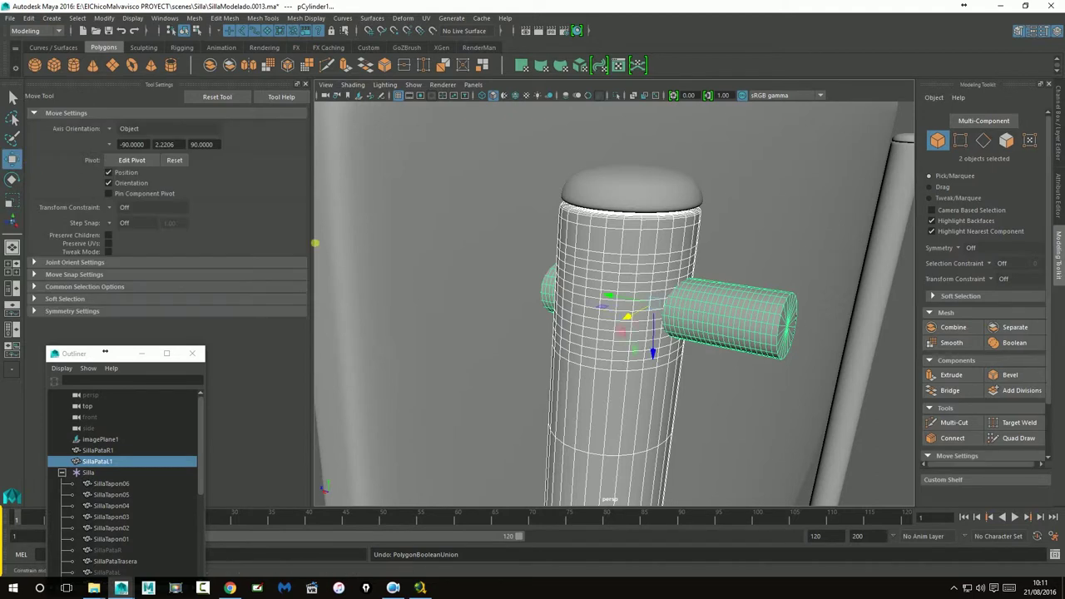
pyautogui.click(757, 325)
pyautogui.moveTo(756, 321)
pyautogui.keyDown('alt'); pyautogui.mouseDown()
pyautogui.moveTo(745, 363)
pyautogui.moveTo(730, 372)
pyautogui.moveTo(769, 369)
pyautogui.mouseUp(); pyautogui.keyUp('alt')
pyautogui.scroll(2, 751, 369)
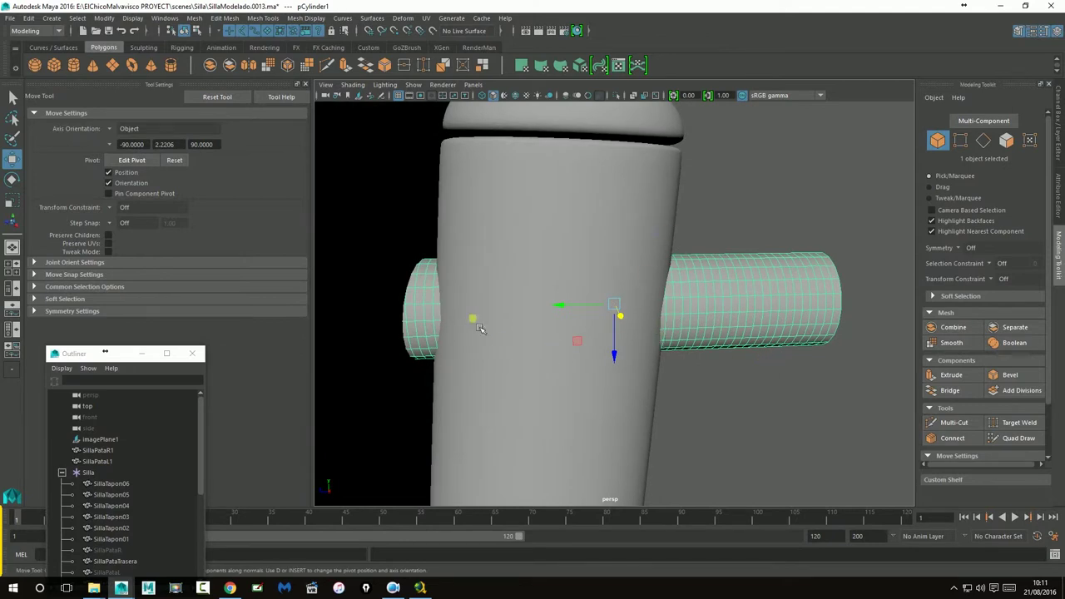
pyautogui.keyDown('alt'); pyautogui.moveTo(714, 380); pyautogui.dragTo(565, 312, button='right'); pyautogui.keyUp('alt')
pyautogui.moveTo(565, 312)
pyautogui.mouseDown()
pyautogui.moveTo(626, 322)
pyautogui.moveTo(640, 371)
pyautogui.moveTo(616, 333)
pyautogui.mouseUp()
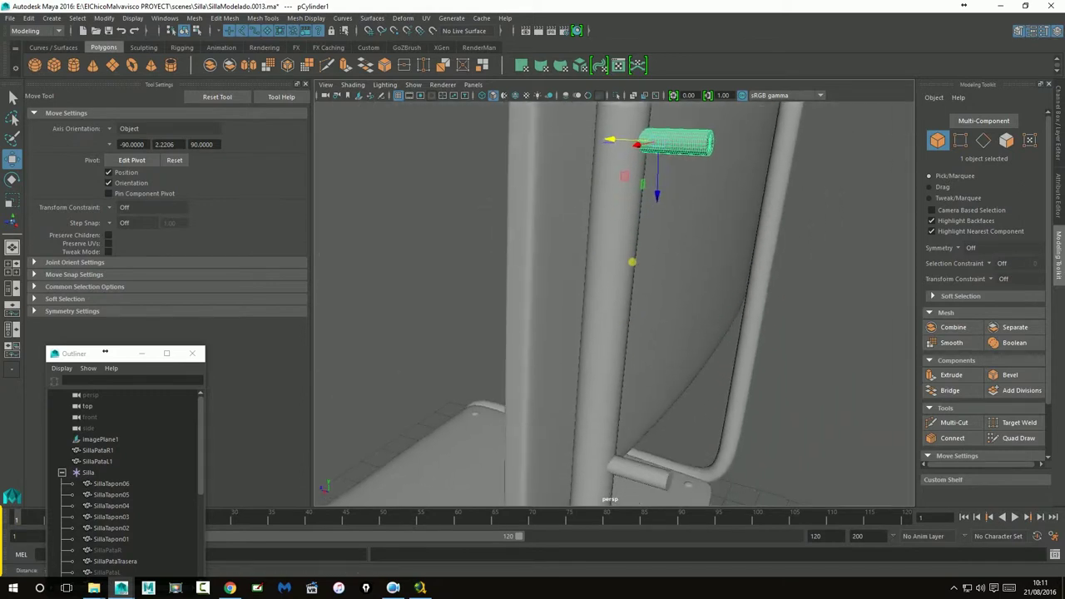
# - Select the lower peg pCylinder2, orbit behind the chair back to check it, then deselect
pyautogui.click(637, 474)
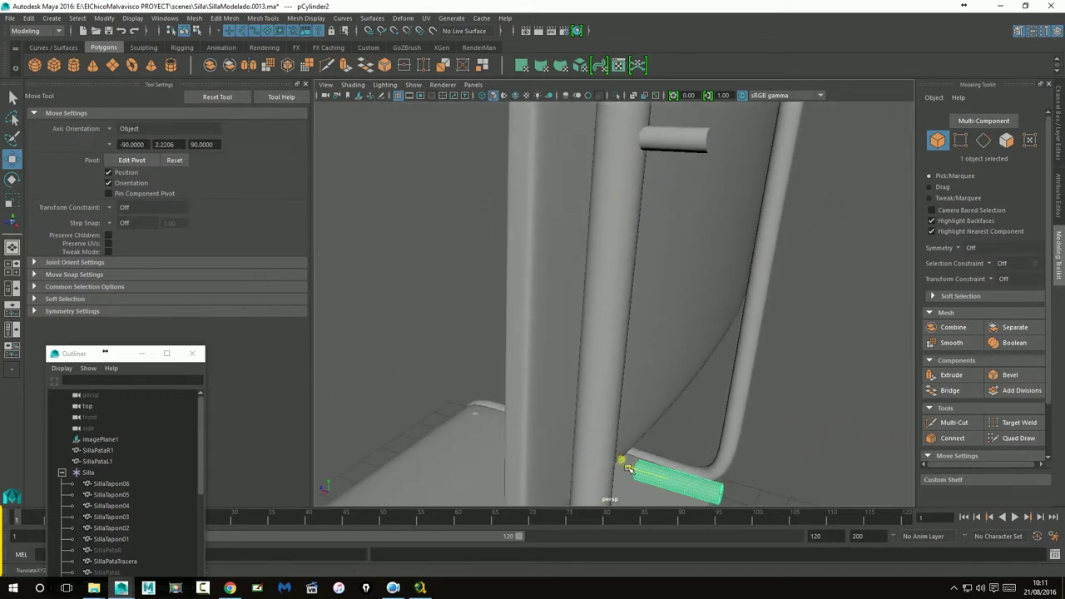
pyautogui.keyDown('alt'); pyautogui.moveTo(787, 368); pyautogui.dragTo(769, 377); pyautogui.keyUp('alt')
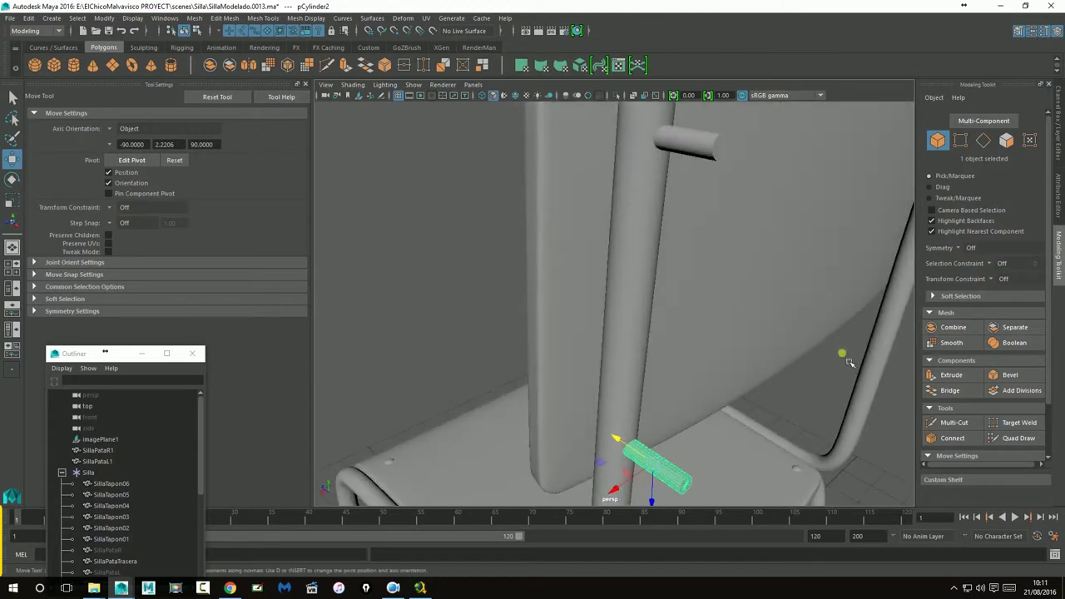
pyautogui.keyDown('alt'); pyautogui.moveTo(849, 362); pyautogui.dragTo(851, 305); pyautogui.keyUp('alt')
pyautogui.click(842, 399)
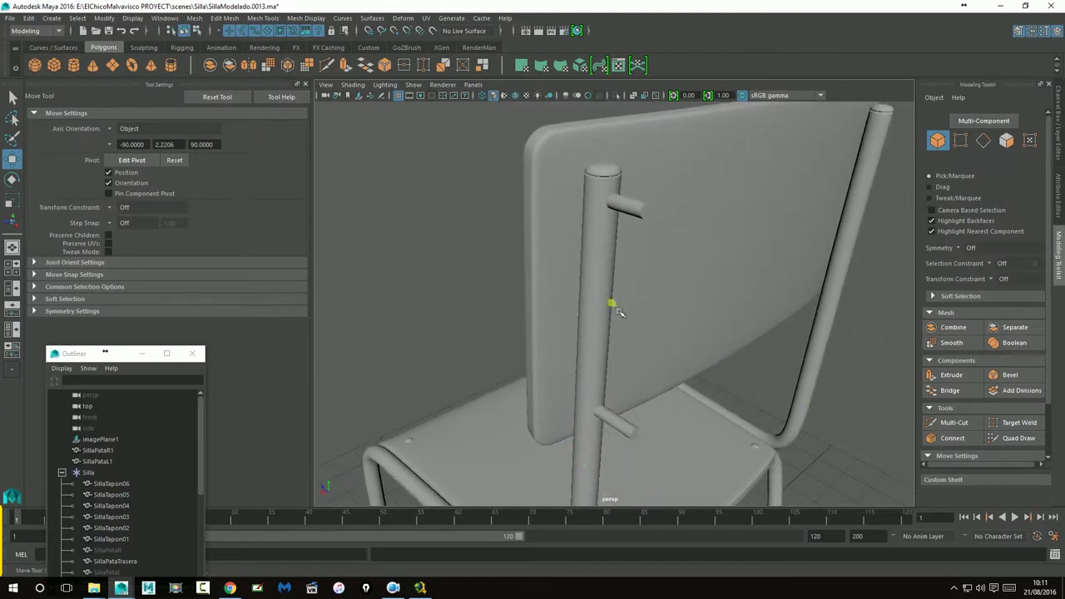
# - Select SillaPataL1 with both pegs and apply a Boolean set to difference
pyautogui.click(606, 293)
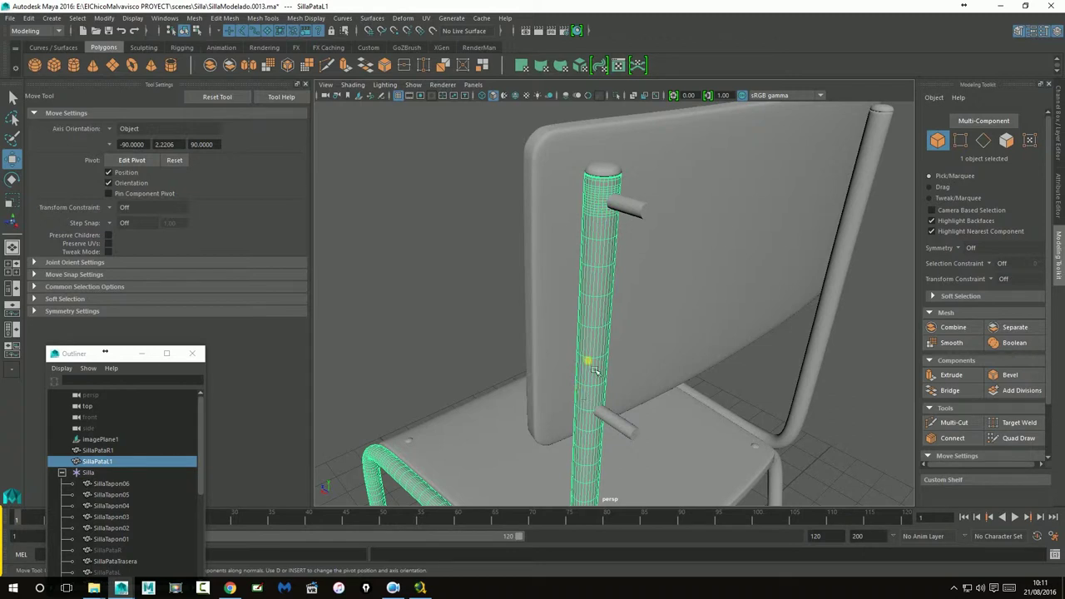
pyautogui.keyDown('shift'); pyautogui.click(640, 212); pyautogui.keyUp('shift')
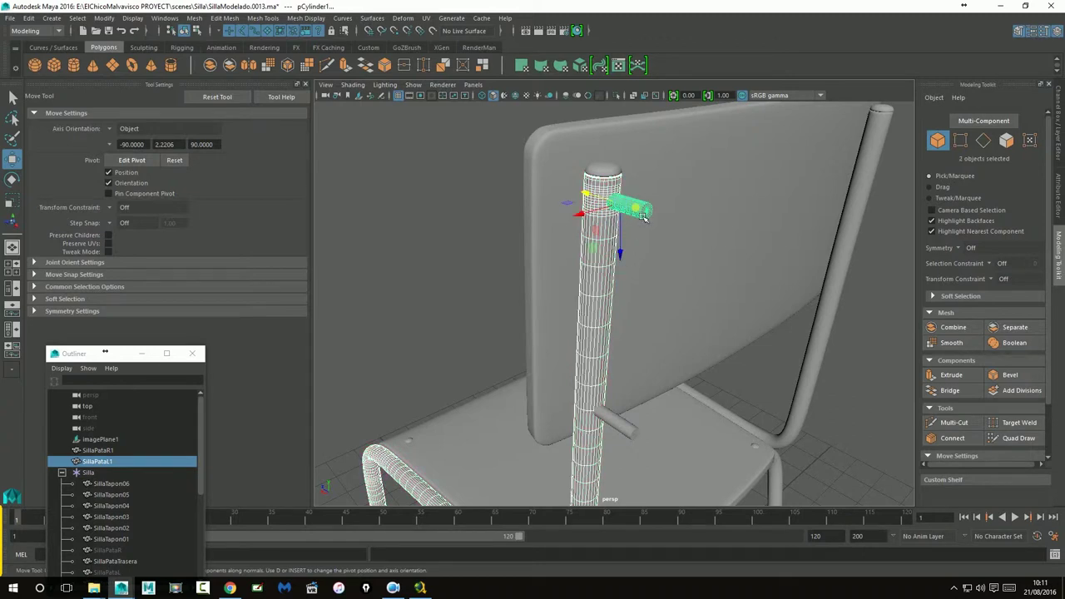
pyautogui.keyDown('shift'); pyautogui.click(632, 432); pyautogui.keyUp('shift')
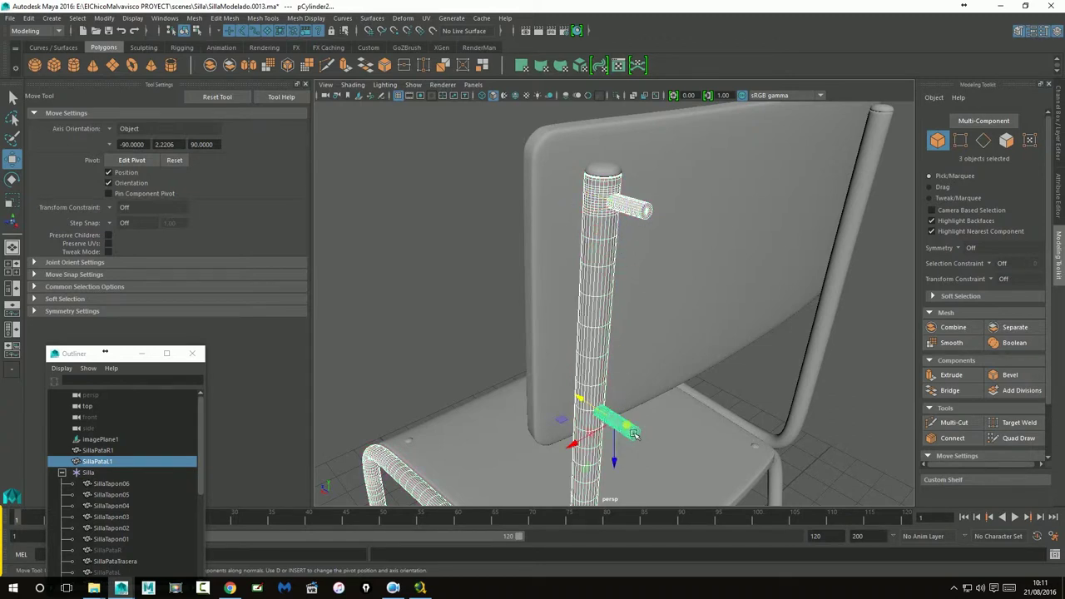
pyautogui.click(1014, 343)
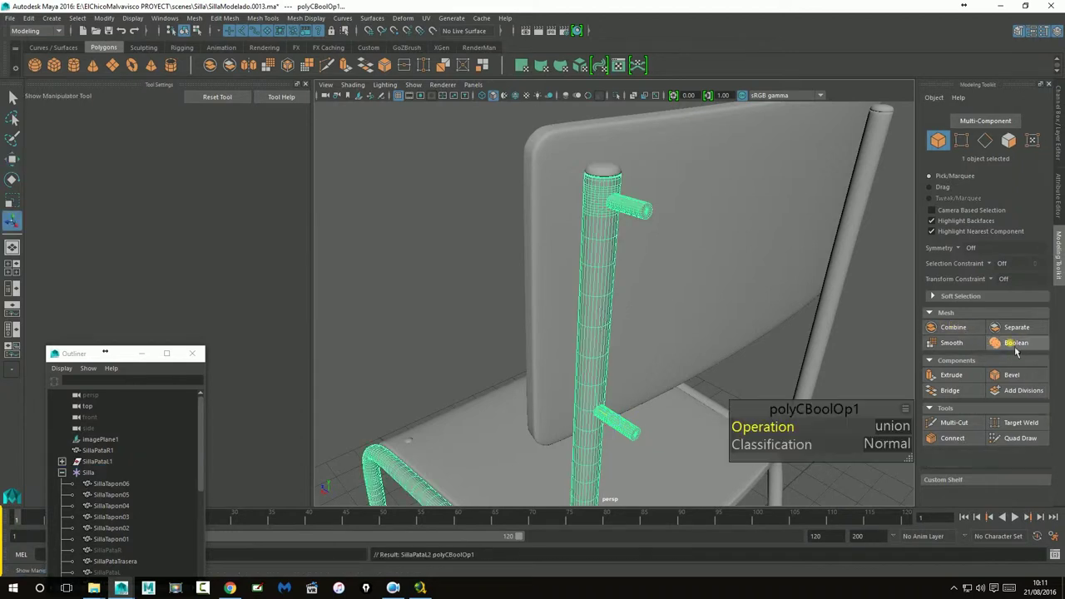
pyautogui.click(888, 427)
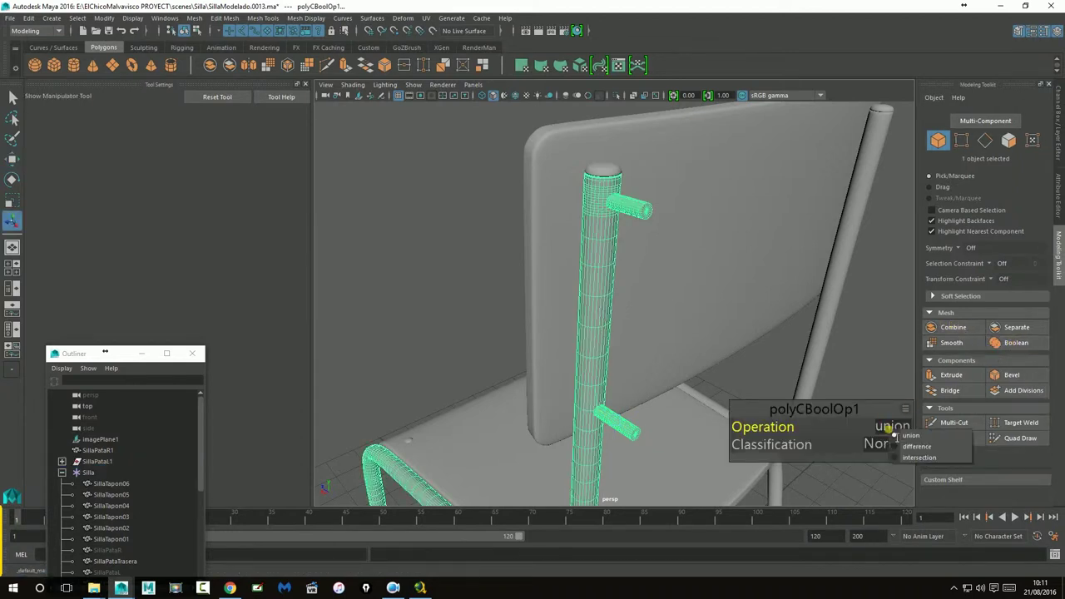
pyautogui.click(908, 441)
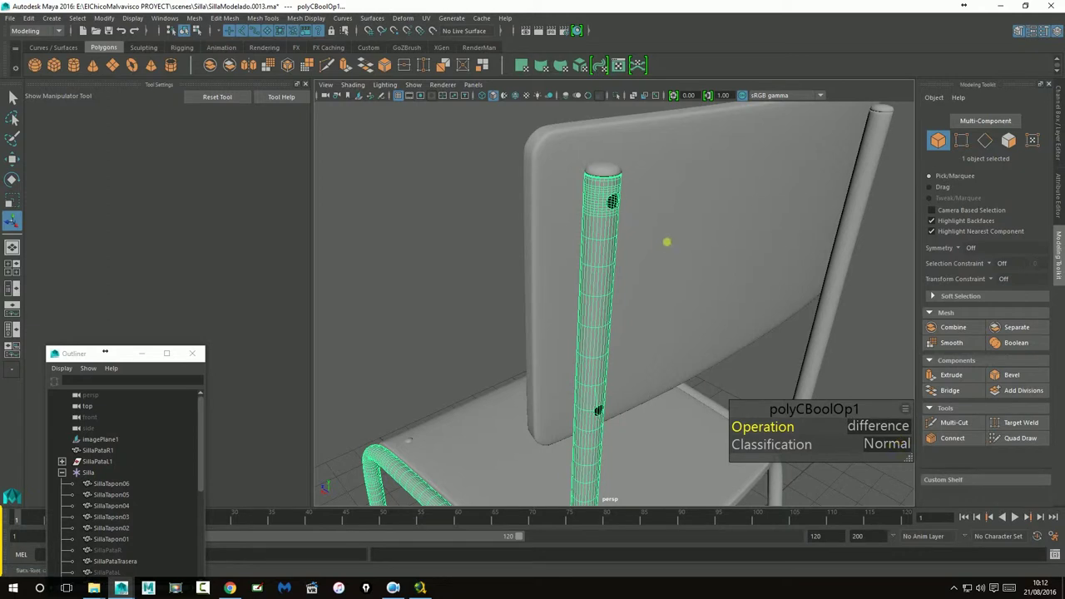
# - Clear the selection and zoom in on the leg's top hole
pyautogui.keyDown('alt'); pyautogui.moveTo(667, 242); pyautogui.dragTo(604, 228); pyautogui.keyUp('alt')
pyautogui.click(856, 309)
pyautogui.keyDown('alt'); pyautogui.moveTo(857, 309); pyautogui.dragTo(475, 333); pyautogui.keyUp('alt')
pyautogui.keyDown('alt'); pyautogui.moveTo(475, 333); pyautogui.dragTo(524, 405, button='right'); pyautogui.keyUp('alt')
pyautogui.moveTo(524, 405)
pyautogui.keyDown('alt'); pyautogui.mouseDown()
pyautogui.moveTo(563, 507)
pyautogui.moveTo(561, 233)
pyautogui.moveTo(528, 309)
pyautogui.moveTo(506, 293)
pyautogui.moveTo(533, 305)
pyautogui.moveTo(498, 295)
pyautogui.moveTo(531, 265)
pyautogui.moveTo(551, 300)
pyautogui.moveTo(516, 257)
pyautogui.mouseUp(); pyautogui.keyUp('alt')
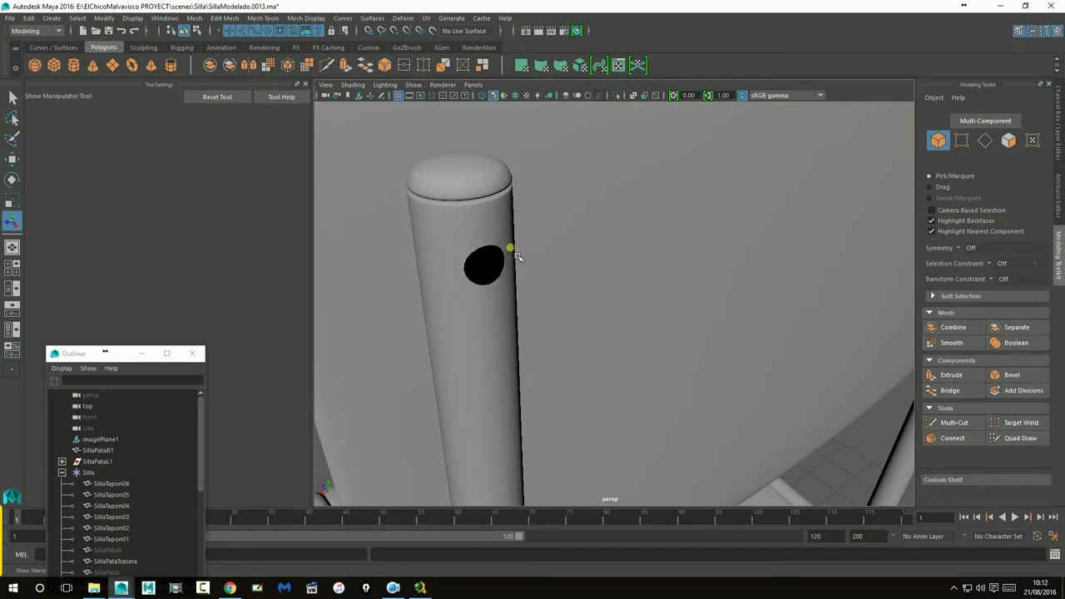
# - Orbit around the leg to inspect the boolean holes from several angles
pyautogui.moveTo(598, 384)
pyautogui.keyDown('alt'); pyautogui.mouseDown()
pyautogui.moveTo(614, 404)
pyautogui.moveTo(505, 333)
pyautogui.moveTo(681, 354)
pyautogui.mouseUp(); pyautogui.keyUp('alt')
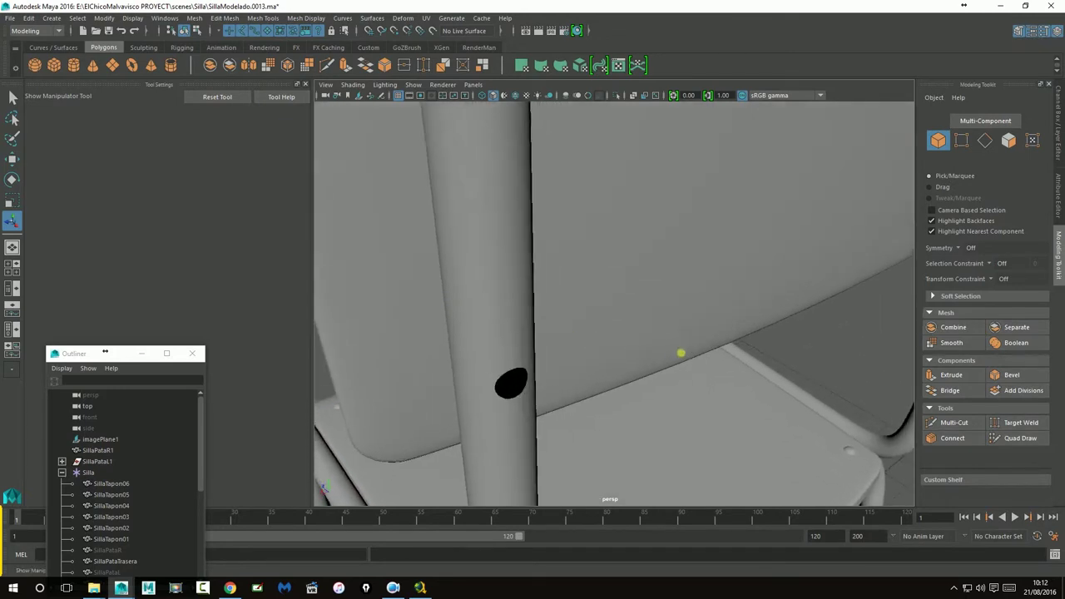
pyautogui.moveTo(533, 389)
pyautogui.keyDown('alt'); pyautogui.mouseDown()
pyautogui.moveTo(504, 361)
pyautogui.moveTo(547, 369)
pyautogui.moveTo(488, 331)
pyautogui.moveTo(528, 352)
pyautogui.moveTo(375, 321)
pyautogui.mouseUp(); pyautogui.keyUp('alt')
pyautogui.click(463, 297)
pyautogui.keyDown('alt'); pyautogui.moveTo(464, 297); pyautogui.dragTo(570, 321); pyautogui.keyUp('alt')
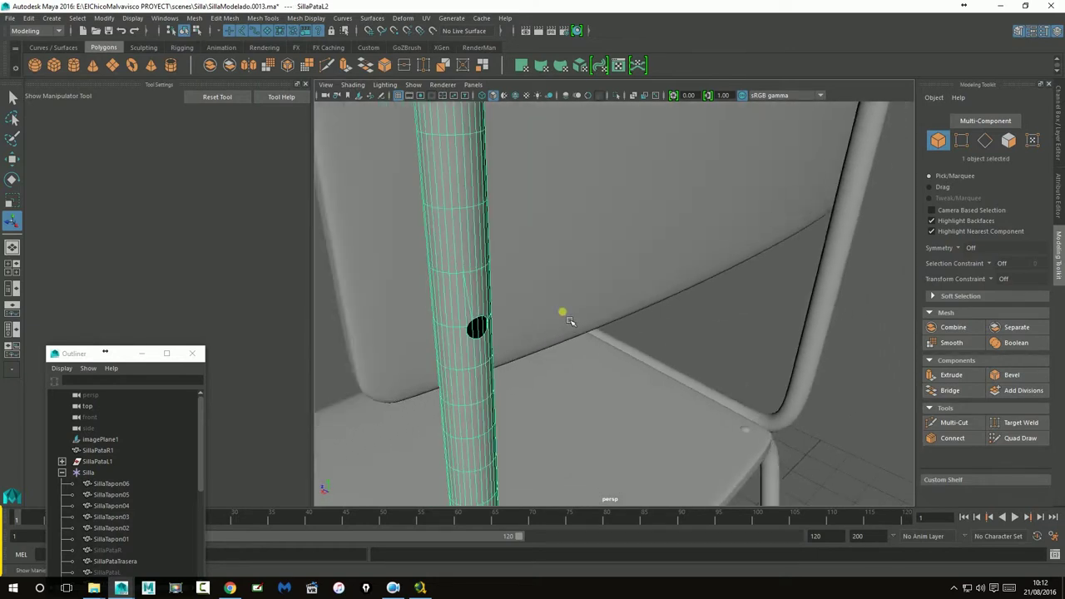
pyautogui.moveTo(528, 245)
pyautogui.keyDown('alt'); pyautogui.mouseDown()
pyautogui.moveTo(570, 468)
pyautogui.moveTo(535, 345)
pyautogui.moveTo(547, 397)
pyautogui.mouseUp(); pyautogui.keyUp('alt')
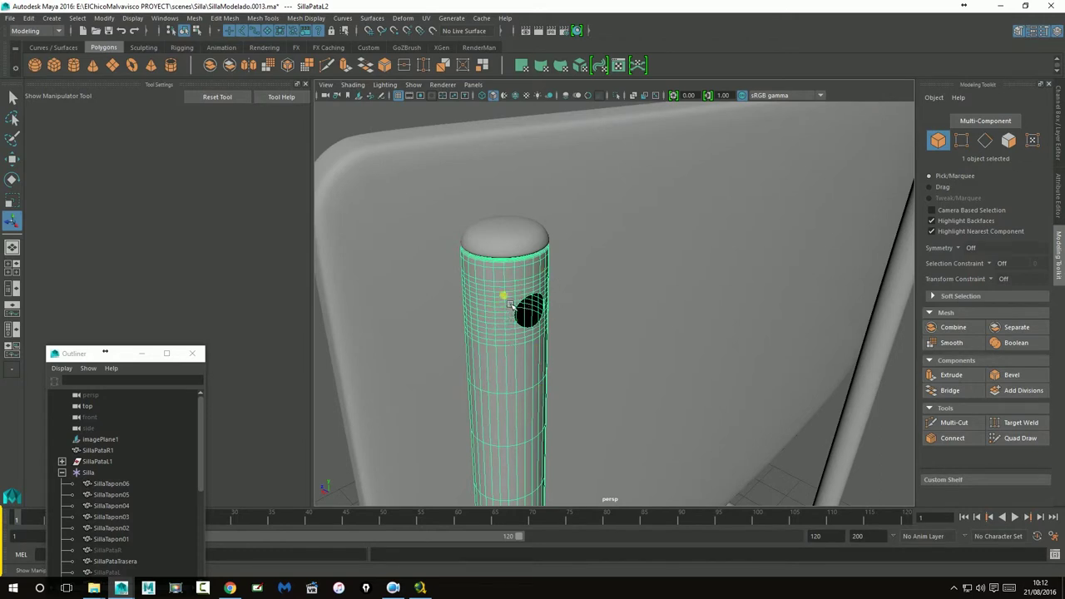
pyautogui.moveTo(607, 430)
pyautogui.keyDown('alt'); pyautogui.mouseDown()
pyautogui.moveTo(585, 194)
pyautogui.moveTo(550, 307)
pyautogui.moveTo(527, 306)
pyautogui.mouseUp(); pyautogui.keyUp('alt')
pyautogui.moveTo(566, 206)
pyautogui.keyDown('alt'); pyautogui.mouseDown()
pyautogui.moveTo(550, 303)
pyautogui.moveTo(561, 291)
pyautogui.moveTo(568, 321)
pyautogui.mouseUp(); pyautogui.keyUp('alt')
# - Undo the boolean with Ctrl+Z twice and reselect leg SillaPataL1
pyautogui.hotkey('ctrl', 'z')
pyautogui.hotkey('ctrl', 'z')
pyautogui.hotkey('ctrl', 'z')
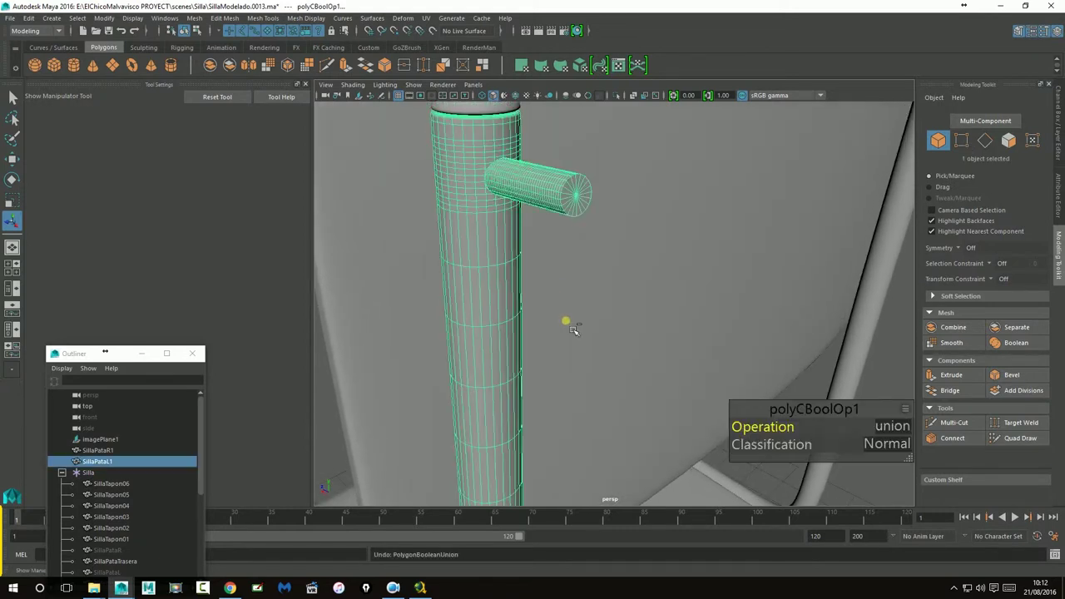
pyautogui.hotkey('ctrl', 'z')
pyautogui.click(879, 423)
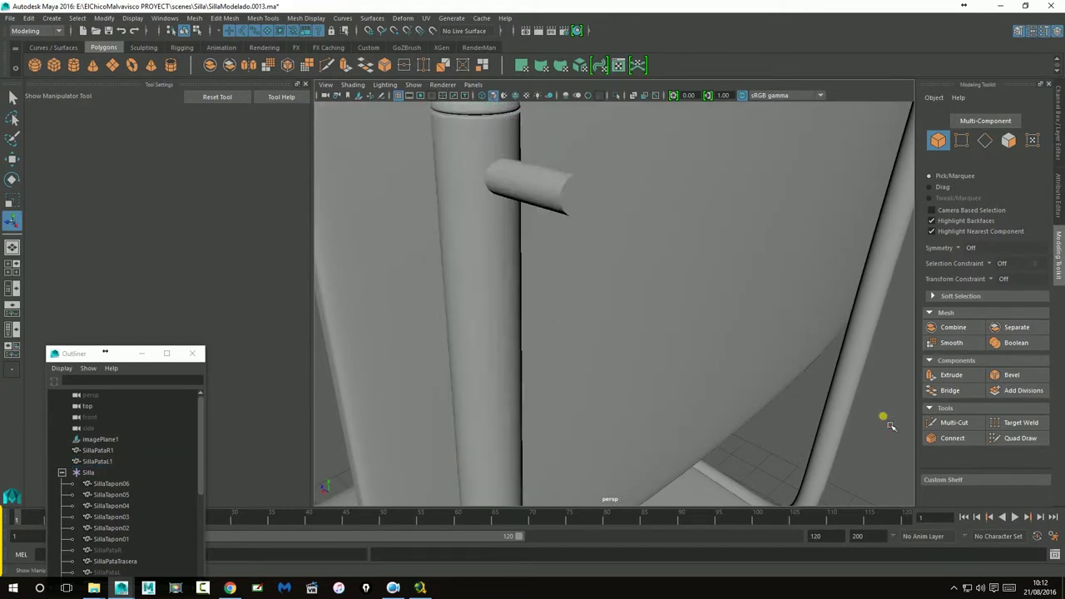
pyautogui.keyDown('alt'); pyautogui.moveTo(884, 422); pyautogui.dragTo(737, 421); pyautogui.keyUp('alt')
pyautogui.click(557, 345)
pyautogui.moveTo(557, 344)
pyautogui.keyDown('alt'); pyautogui.mouseDown()
pyautogui.moveTo(602, 409)
pyautogui.moveTo(608, 363)
pyautogui.moveTo(707, 355)
pyautogui.moveTo(607, 350)
pyautogui.moveTo(587, 359)
pyautogui.mouseUp(); pyautogui.keyUp('alt')
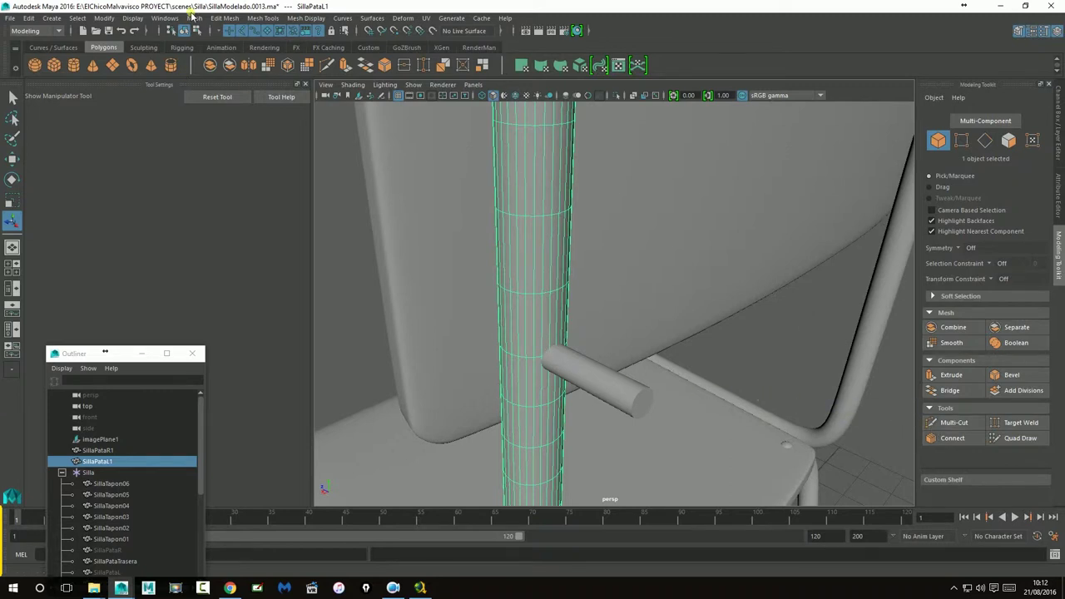
# - Insert a band of eight edge loops on SillaPataL1 at the lower peg's height
pyautogui.click(241, 19)
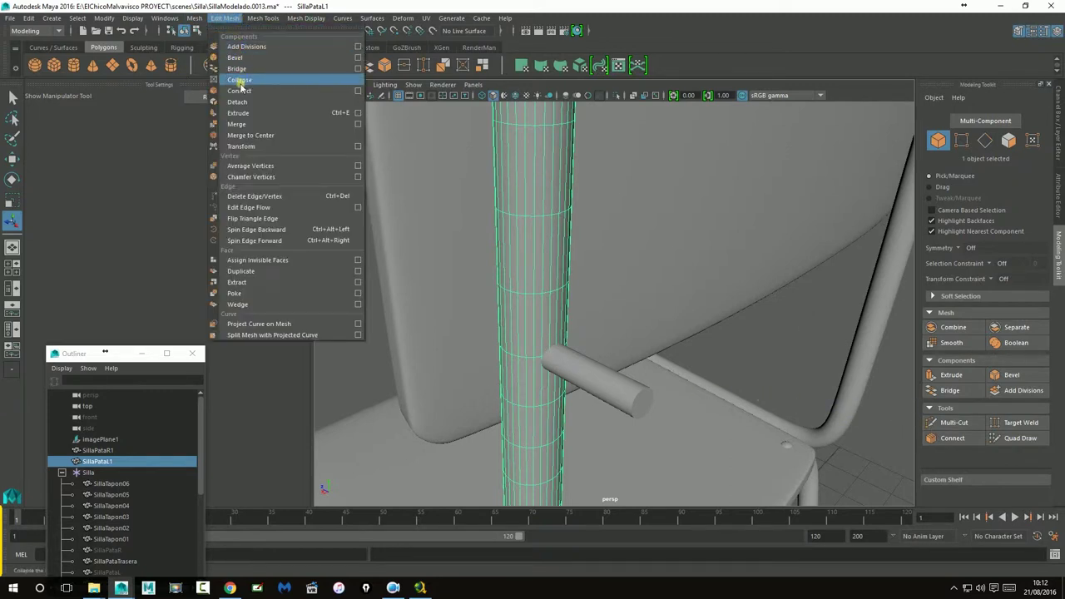
pyautogui.click(263, 18)
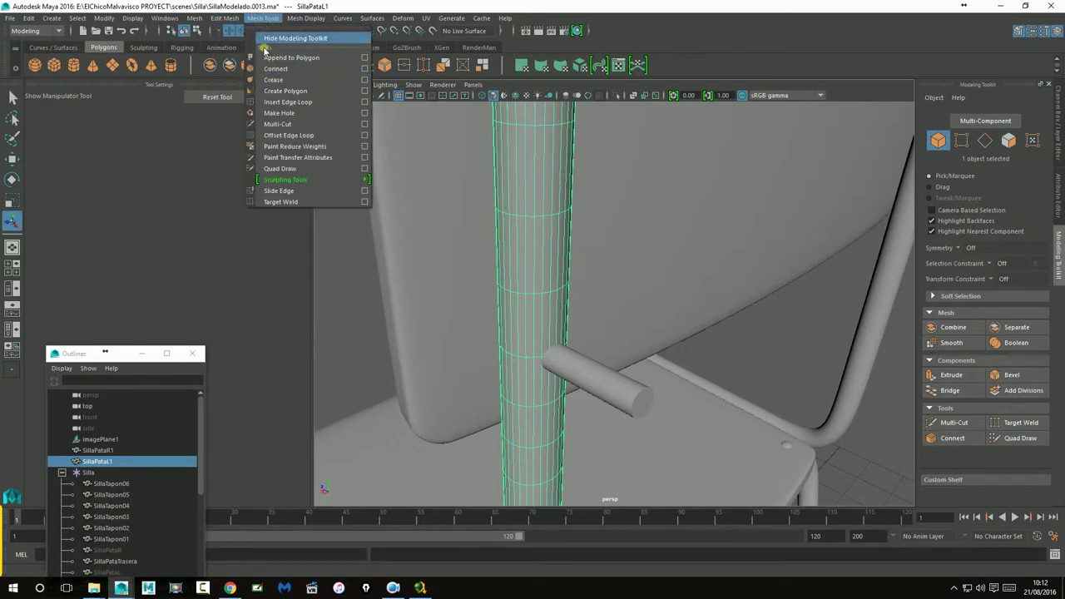
pyautogui.click(363, 103)
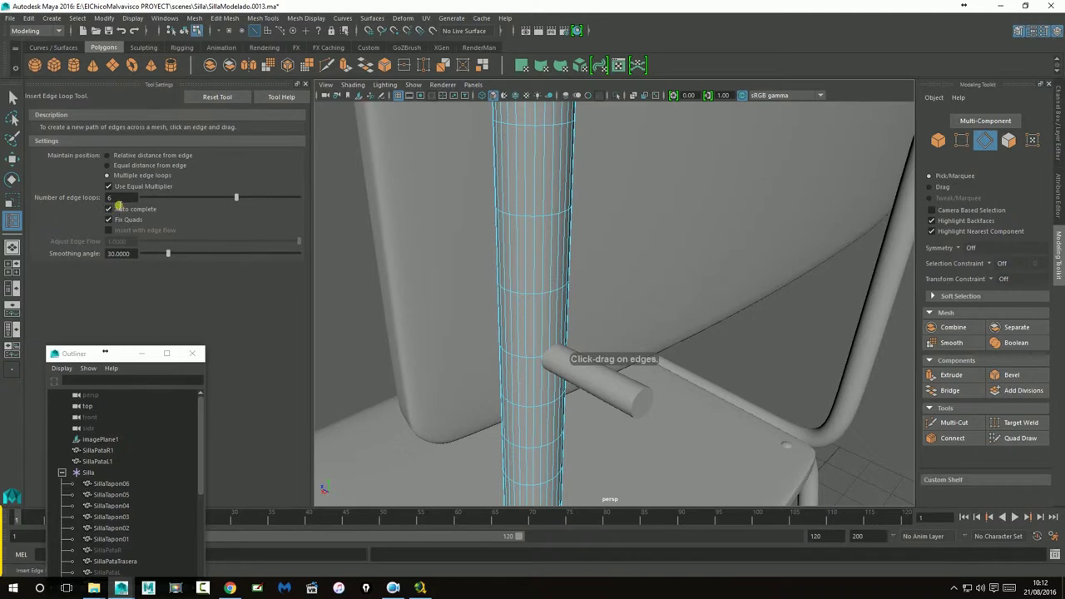
pyautogui.moveTo(550, 394); pyautogui.dragTo(543, 376)
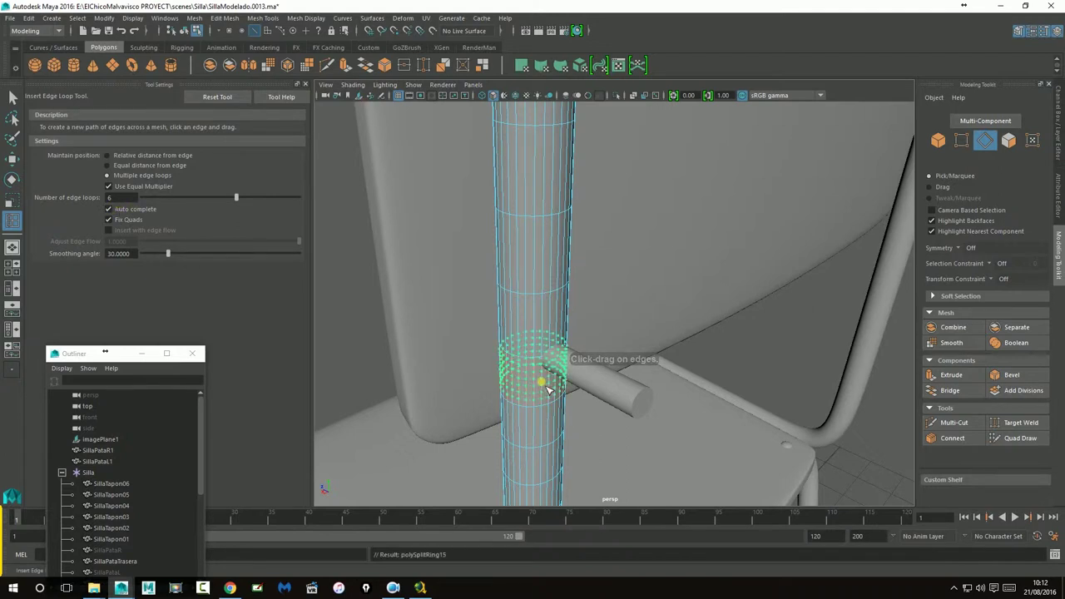
pyautogui.click(543, 323)
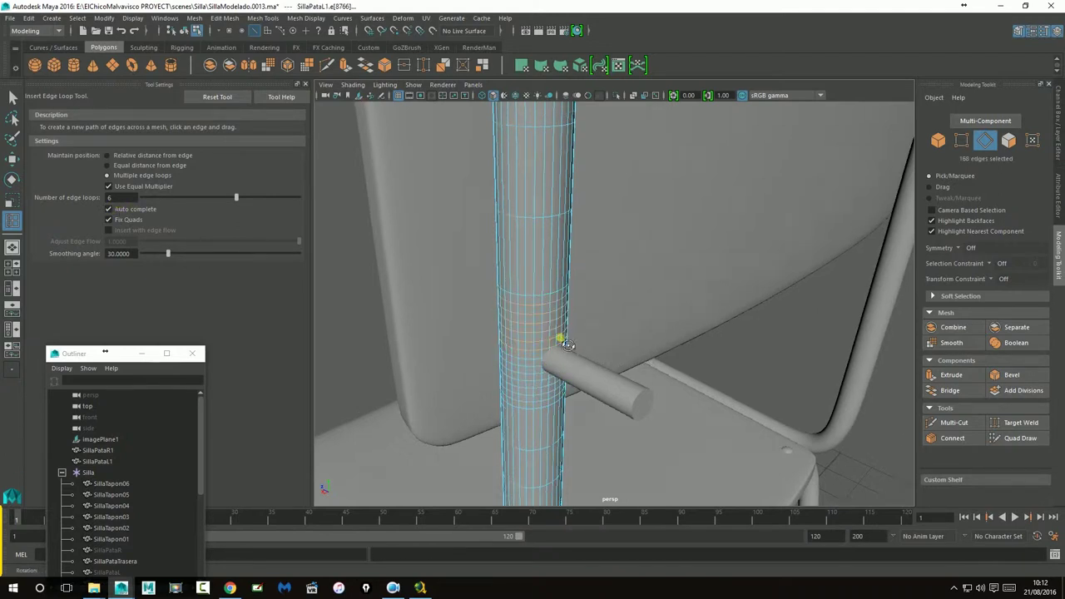
pyautogui.keyDown('alt'); pyautogui.moveTo(545, 324); pyautogui.dragTo(566, 333); pyautogui.keyUp('alt')
pyautogui.hotkey('ctrl', 'z')
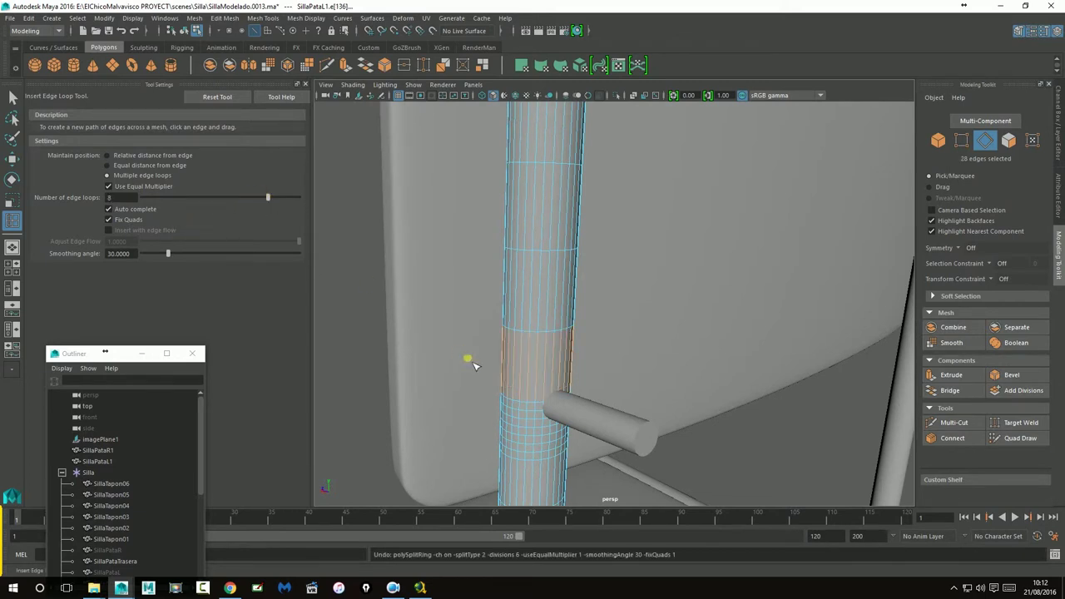
pyautogui.moveTo(554, 378)
pyautogui.mouseDown()
pyautogui.moveTo(504, 387)
pyautogui.moveTo(554, 409)
pyautogui.moveTo(538, 352)
pyautogui.mouseUp()
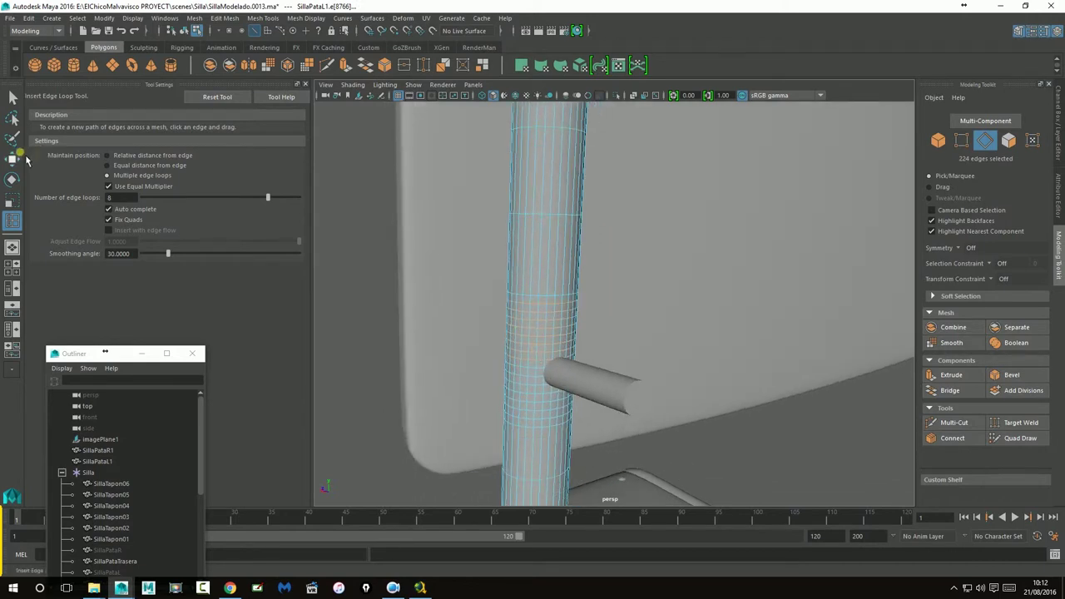
pyautogui.click(13, 158)
pyautogui.scroll(-3, 583, 190)
# - Select leg SillaPataL1 together with the upper and lower pegs
pyautogui.moveTo(583, 191); pyautogui.dragTo(638, 174, button='right')
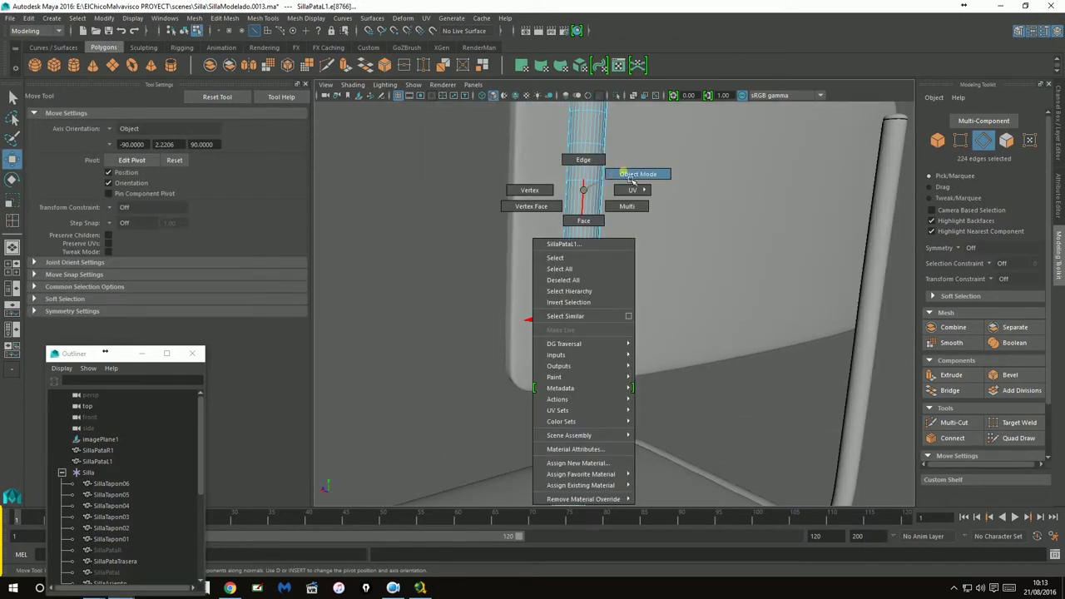
pyautogui.keyDown('alt'); pyautogui.moveTo(620, 265); pyautogui.dragTo(607, 343); pyautogui.keyUp('alt')
pyautogui.click(581, 302)
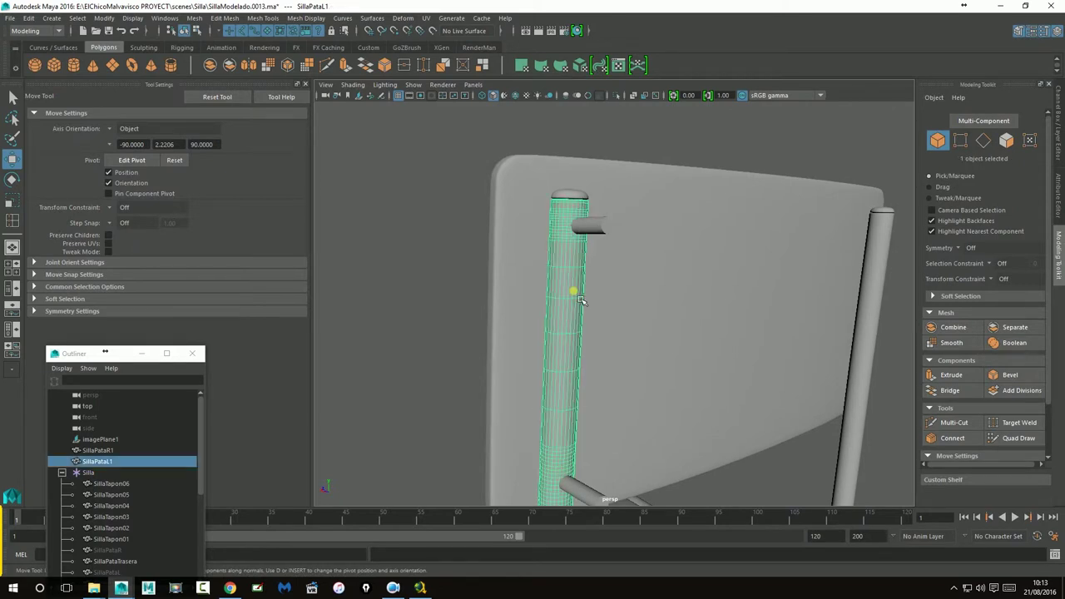
pyautogui.keyDown('shift'); pyautogui.click(601, 236); pyautogui.keyUp('shift')
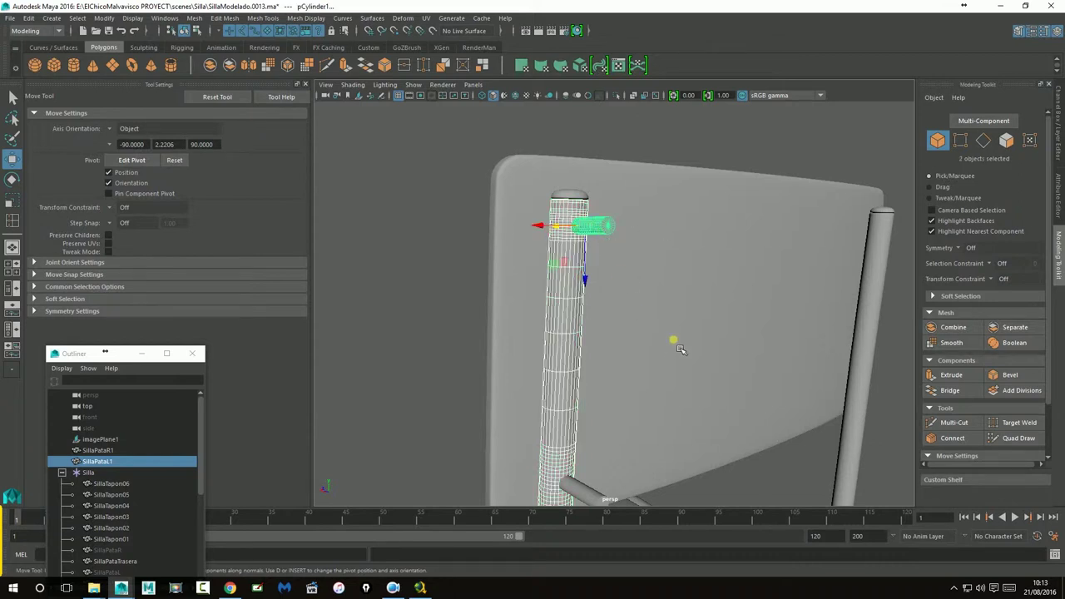
pyautogui.keyDown('alt'); pyautogui.moveTo(677, 344); pyautogui.dragTo(664, 349); pyautogui.keyUp('alt')
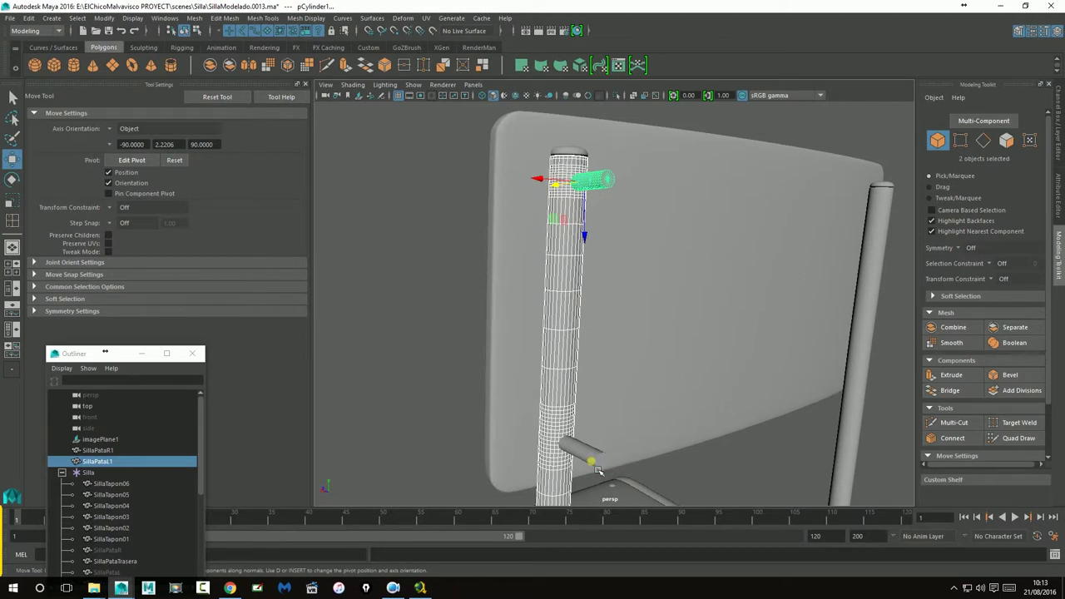
pyautogui.keyDown('shift'); pyautogui.click(598, 471); pyautogui.keyUp('shift')
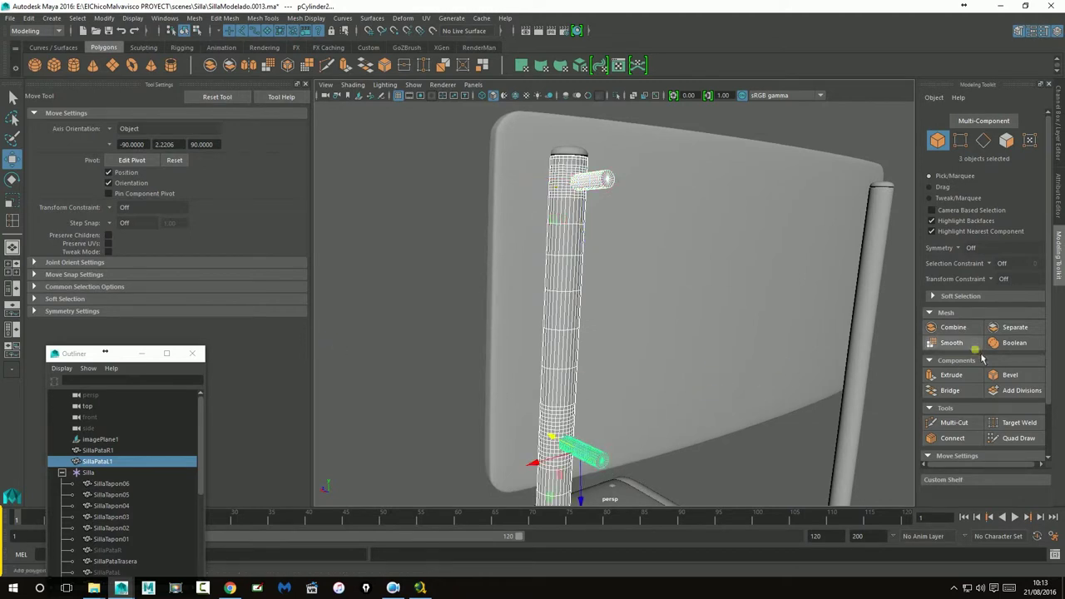
# - Apply a Boolean set to difference and zoom in on the resulting hole
pyautogui.click(1007, 343)
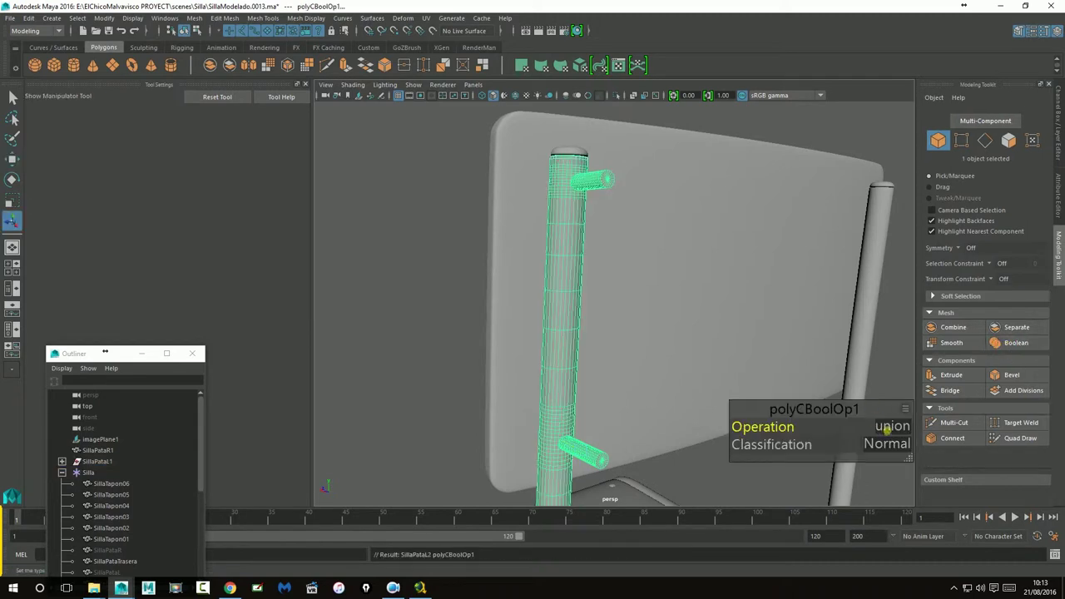
pyautogui.click(887, 429)
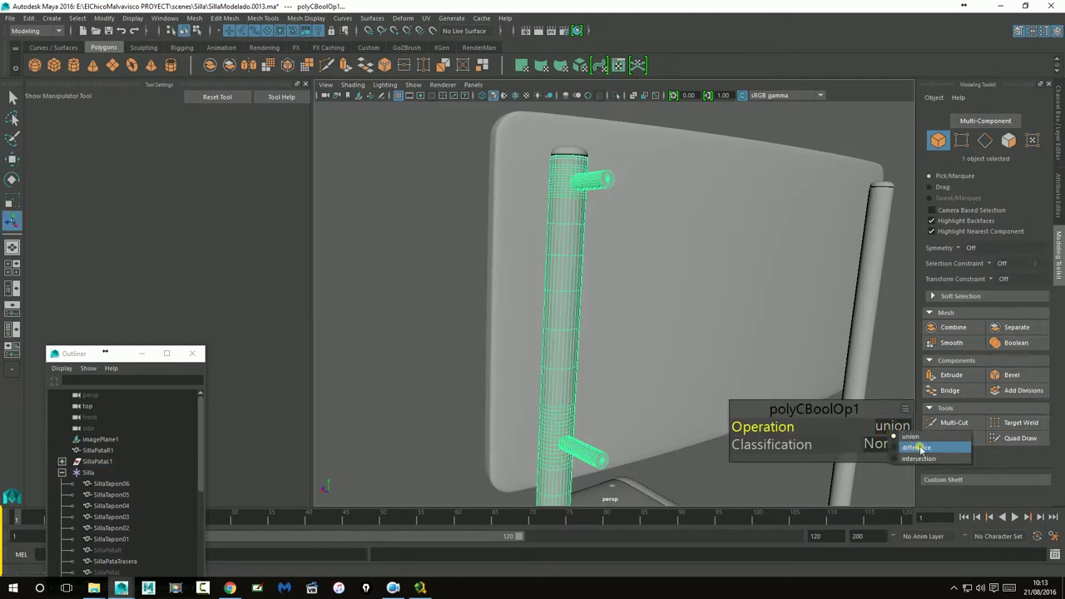
pyautogui.click(919, 450)
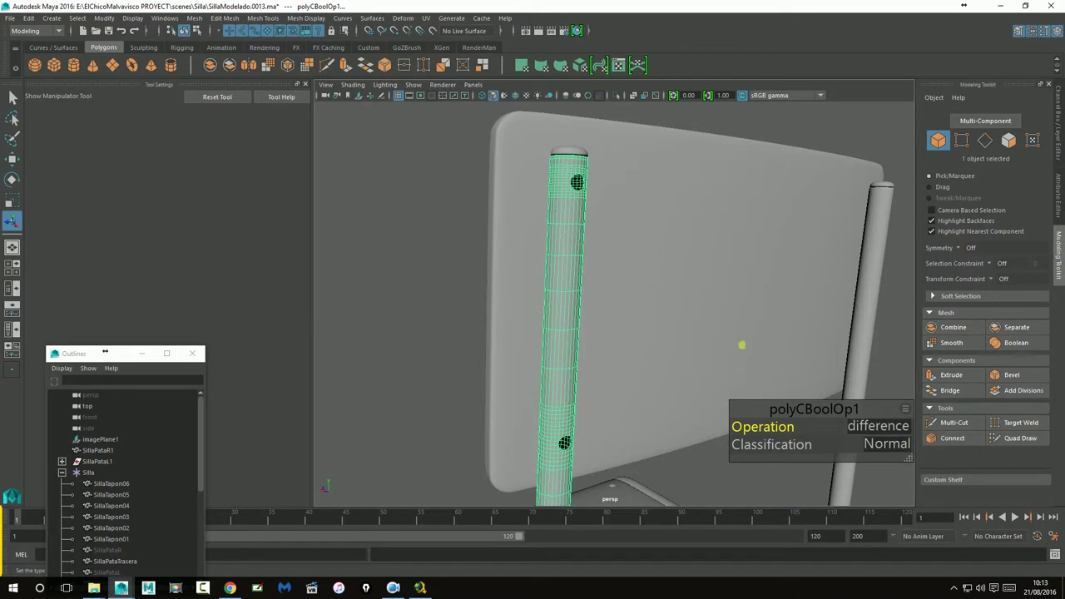
pyautogui.keyDown('alt'); pyautogui.moveTo(521, 198); pyautogui.dragTo(555, 221); pyautogui.keyUp('alt')
pyautogui.keyDown('alt'); pyautogui.moveTo(554, 222); pyautogui.dragTo(709, 230, button='right'); pyautogui.keyUp('alt')
pyautogui.moveTo(708, 230)
pyautogui.keyDown('alt'); pyautogui.mouseDown(button='middle')
pyautogui.moveTo(607, 180)
pyautogui.moveTo(630, 435)
pyautogui.mouseUp(button='middle'); pyautogui.keyUp('alt')
pyautogui.moveTo(630, 435)
pyautogui.keyDown('alt'); pyautogui.mouseDown(button='right')
pyautogui.moveTo(526, 248)
pyautogui.moveTo(868, 261)
pyautogui.moveTo(508, 333)
pyautogui.mouseUp(button='right'); pyautogui.keyUp('alt')
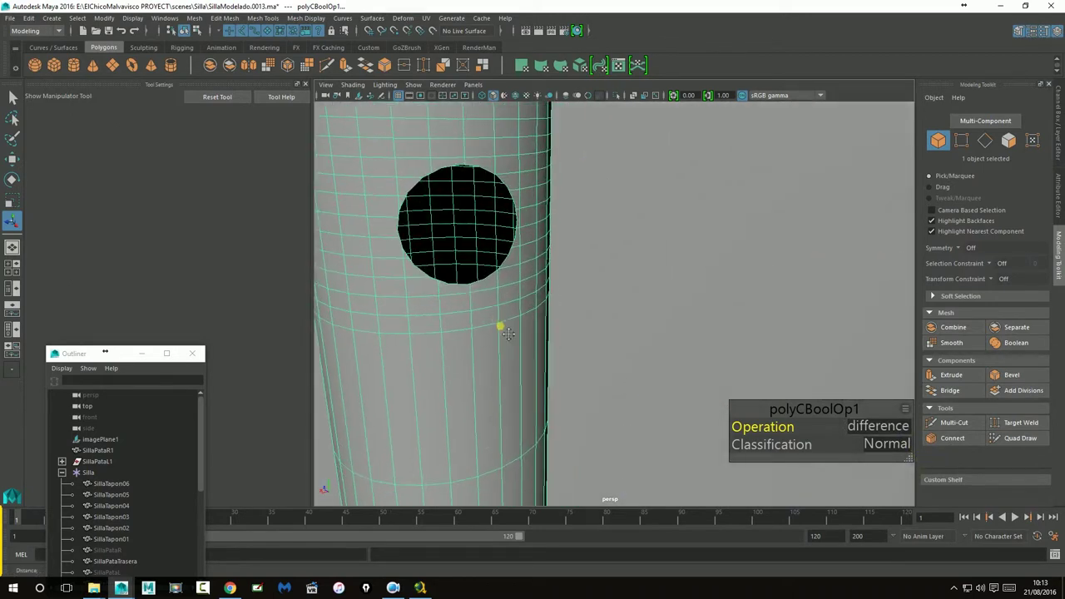
pyautogui.keyDown('alt'); pyautogui.moveTo(507, 333); pyautogui.dragTo(528, 356); pyautogui.keyUp('alt')
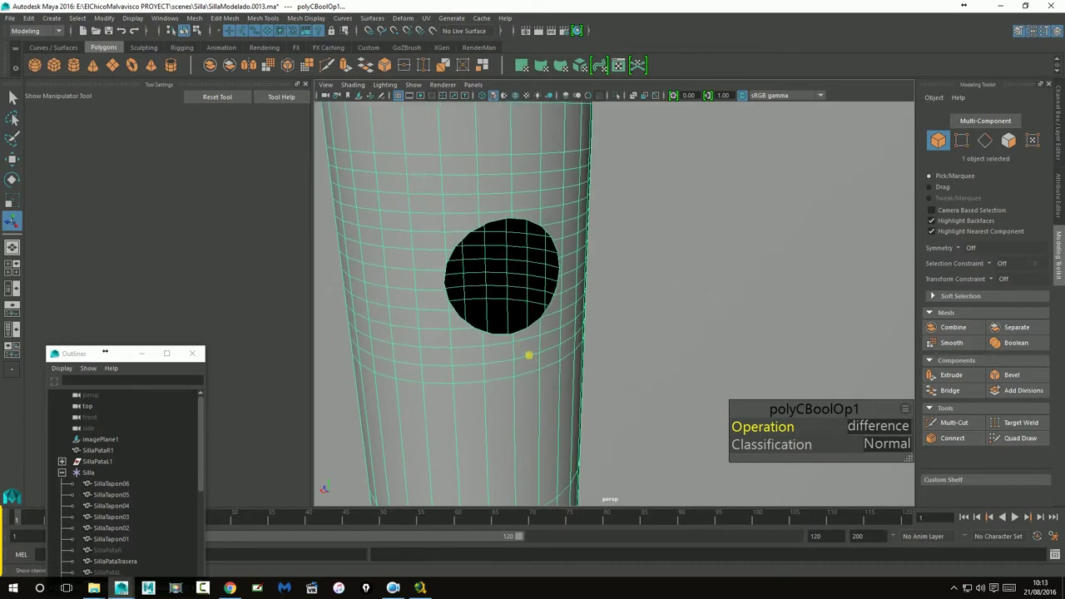
# - Try Edge classification, revert to Normal, then set the operation to intersection
pyautogui.click(884, 445)
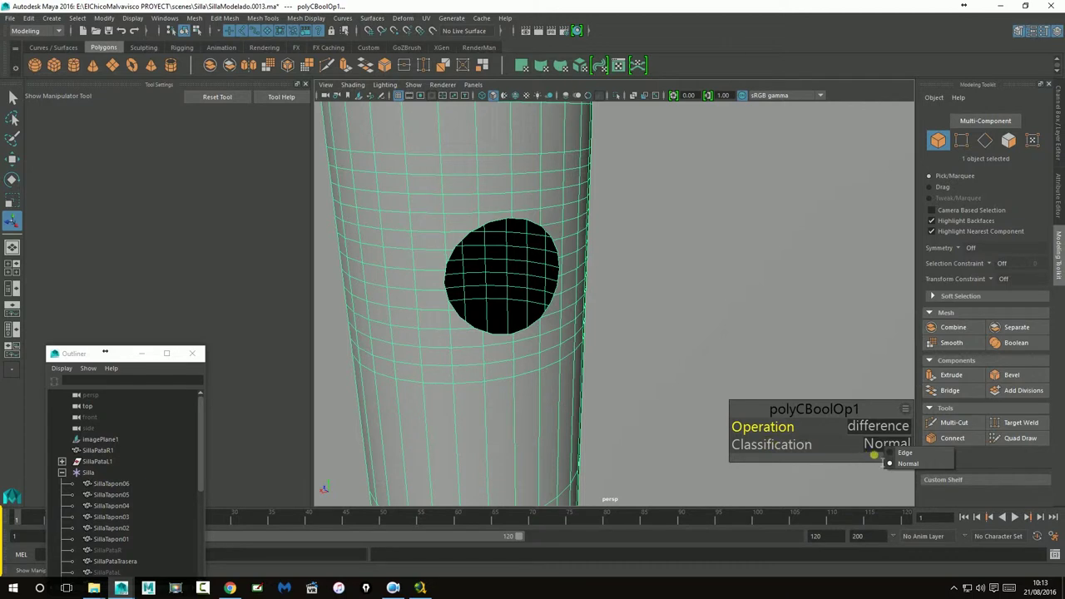
pyautogui.click(912, 453)
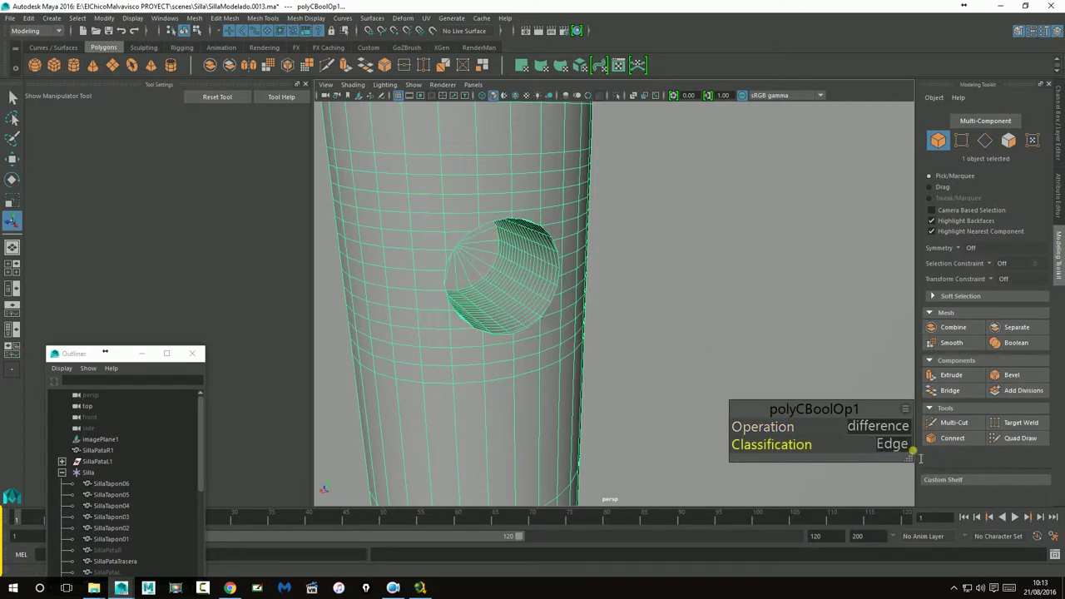
pyautogui.click(897, 445)
pyautogui.click(904, 456)
pyautogui.click(899, 449)
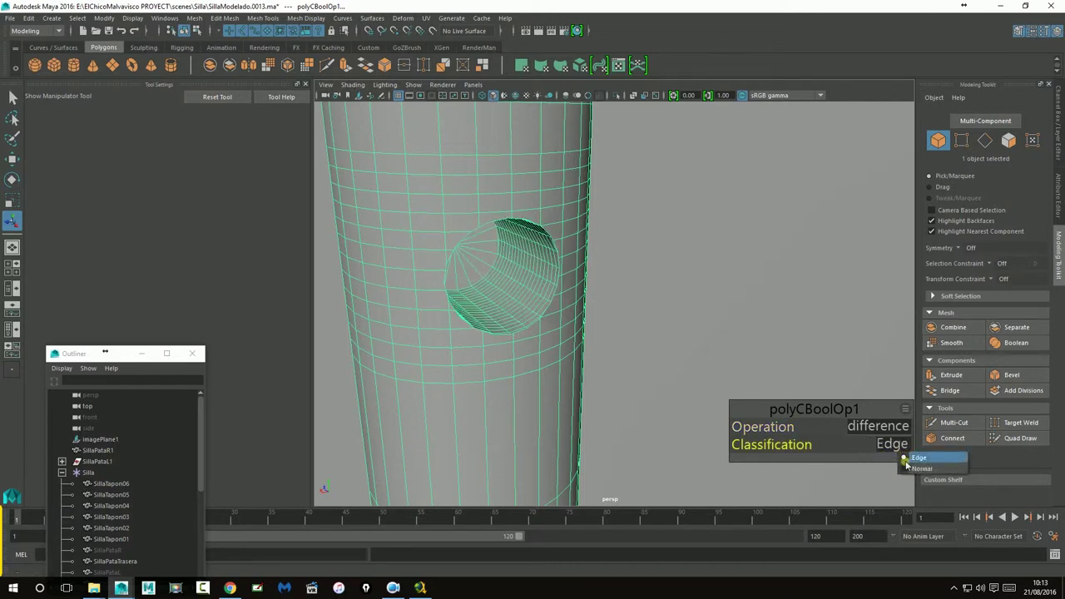
pyautogui.click(920, 469)
pyautogui.click(878, 427)
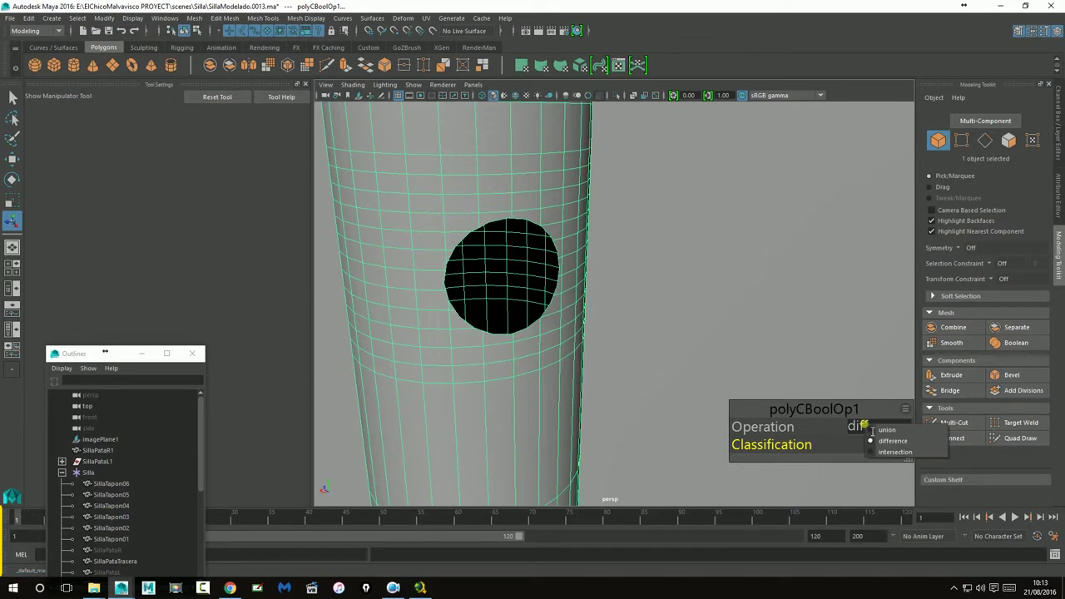
pyautogui.click(893, 453)
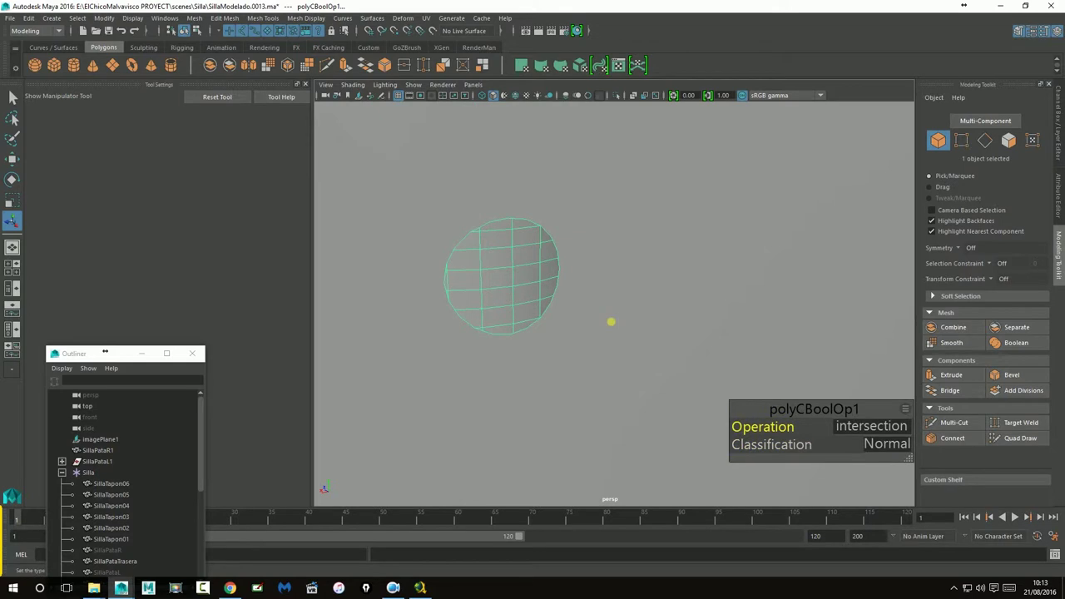
pyautogui.moveTo(584, 301)
pyautogui.keyDown('alt'); pyautogui.mouseDown()
pyautogui.moveTo(633, 330)
pyautogui.moveTo(574, 267)
pyautogui.mouseUp(); pyautogui.keyUp('alt')
# - Switch the boolean operation between union, difference and intersection, ending on union
pyautogui.click(873, 427)
pyautogui.click(882, 434)
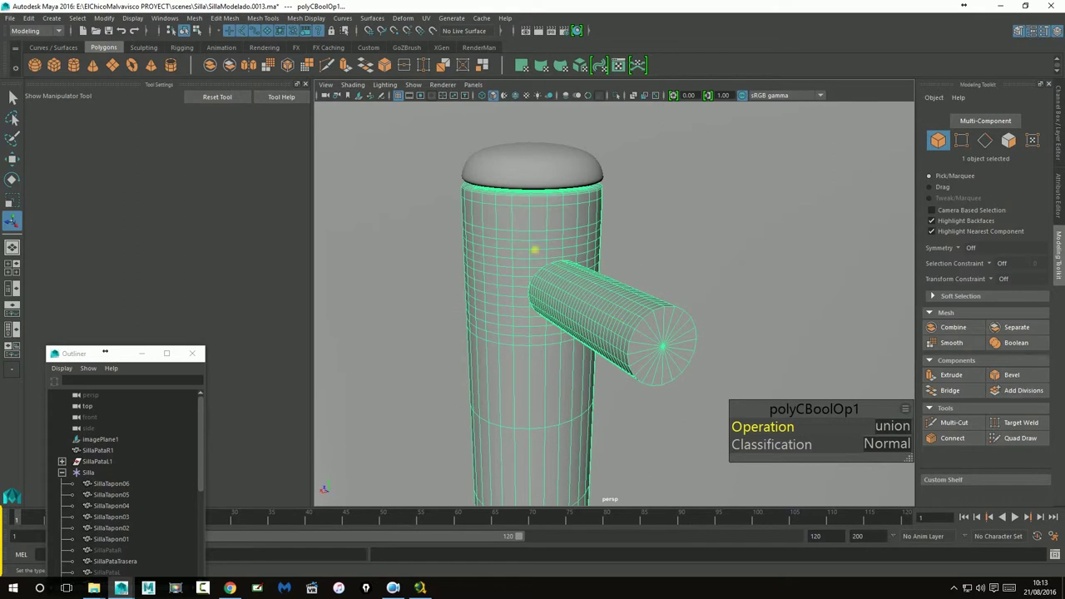
pyautogui.moveTo(616, 312)
pyautogui.keyDown('alt'); pyautogui.mouseDown()
pyautogui.moveTo(613, 325)
pyautogui.moveTo(648, 342)
pyautogui.mouseUp(); pyautogui.keyUp('alt')
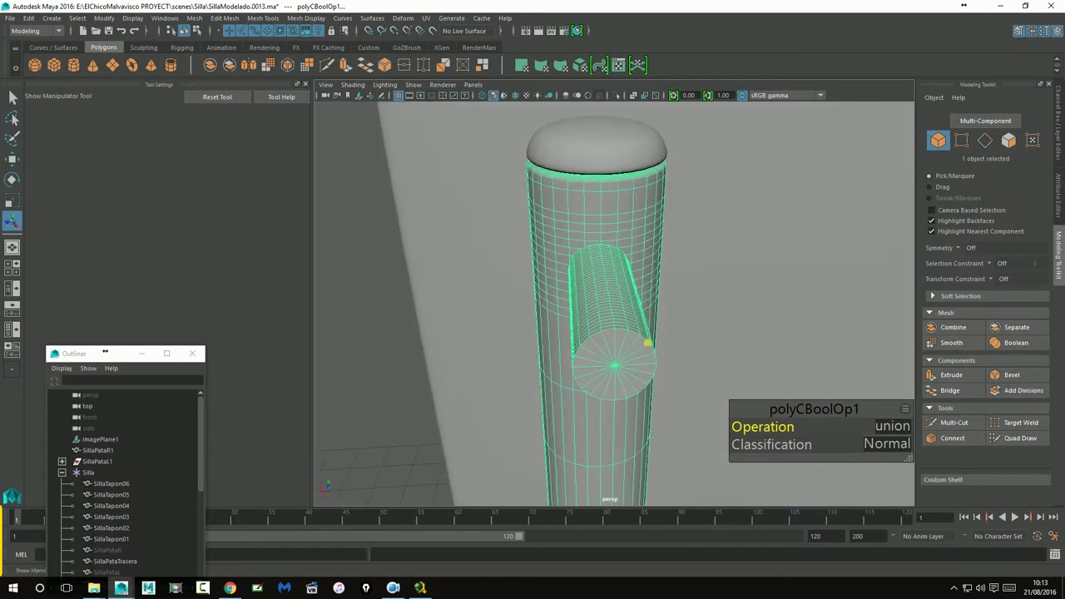
pyautogui.click(903, 427)
pyautogui.click(923, 441)
pyautogui.moveTo(582, 316)
pyautogui.keyDown('alt'); pyautogui.mouseDown()
pyautogui.moveTo(663, 327)
pyautogui.moveTo(707, 312)
pyautogui.moveTo(684, 320)
pyautogui.mouseUp(); pyautogui.keyUp('alt')
pyautogui.click(761, 328)
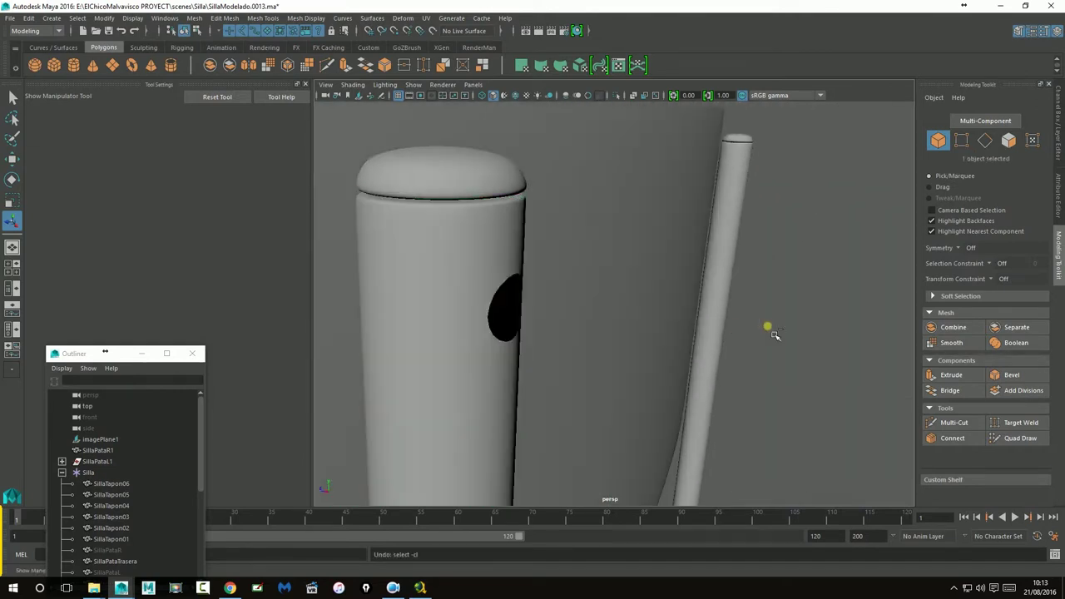
pyautogui.hotkey('ctrl', 'z')
# - Undo the boolean union so leg and pin separate, then select the backrest leg
pyautogui.hotkey('ctrl', 'z')
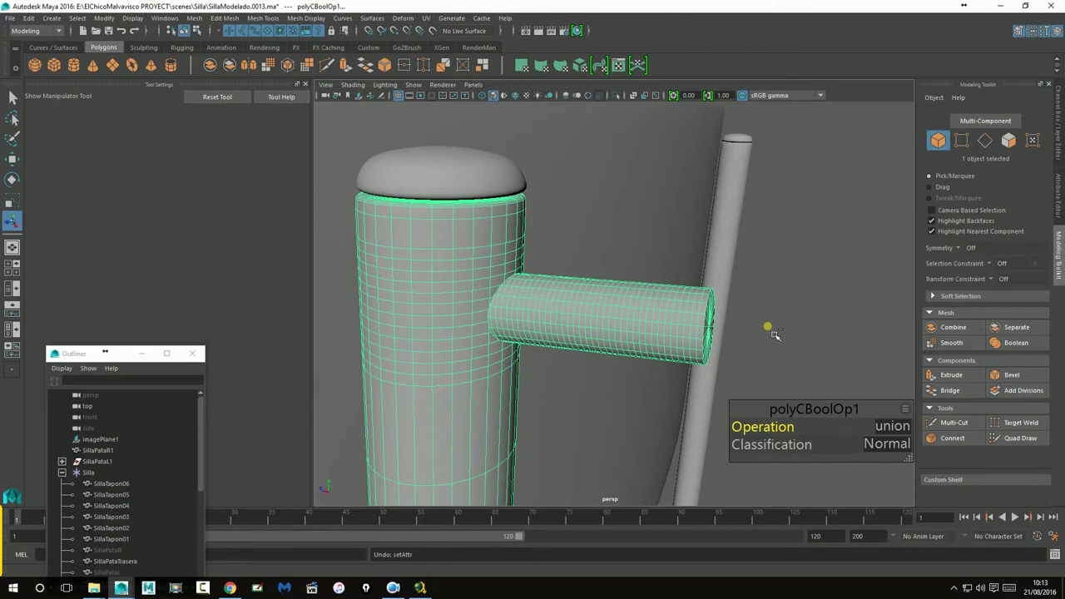
pyautogui.moveTo(774, 332); pyautogui.dragTo(775, 333, button='middle')
pyautogui.click(804, 328)
pyautogui.click(471, 338)
pyautogui.click(821, 341)
pyautogui.click(466, 246)
pyautogui.hotkey('ctrl', 'z')
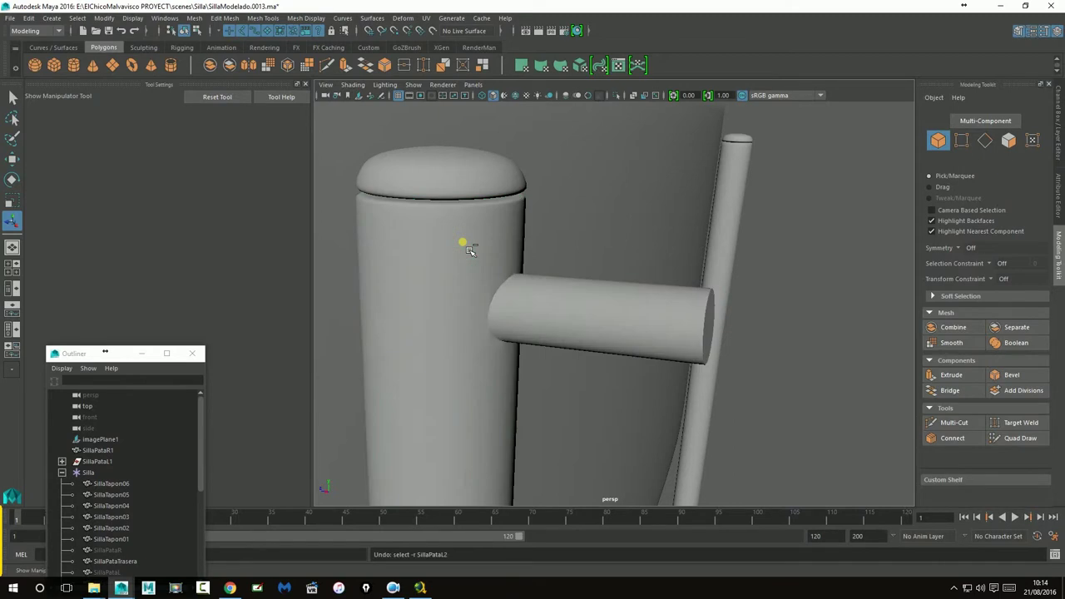
pyautogui.hotkey('ctrl', 'z')
pyautogui.hotkey('ctrl', 'z')
pyautogui.hotkey('ctrl', 'z')
pyautogui.click(804, 281)
pyautogui.click(503, 250)
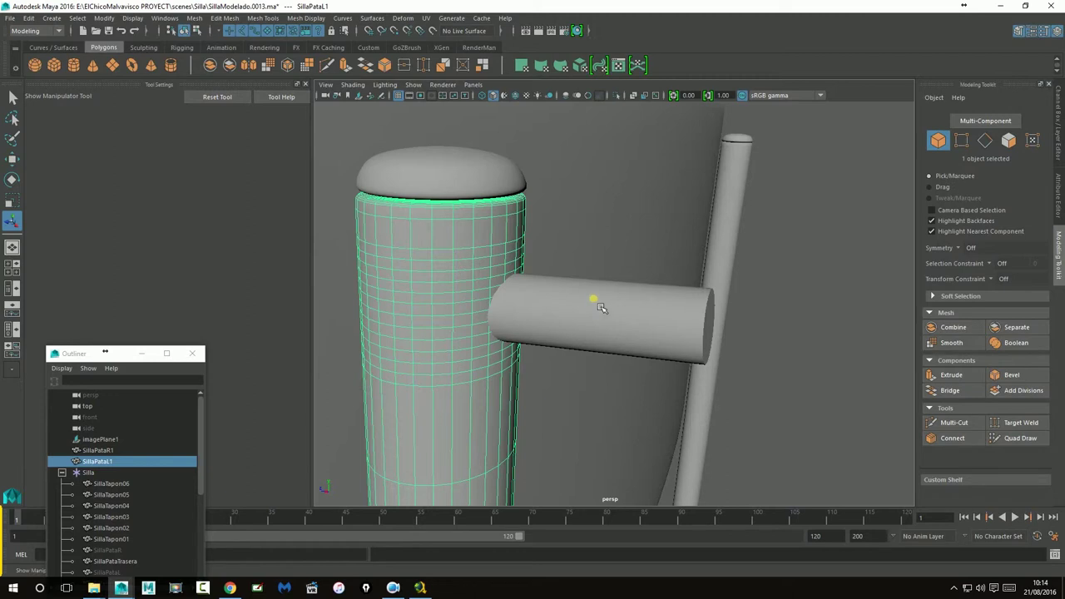
# - Boolean the pin with the leg as a difference with Edge classification
pyautogui.keyDown('shift'); pyautogui.click(589, 309); pyautogui.keyUp('shift')
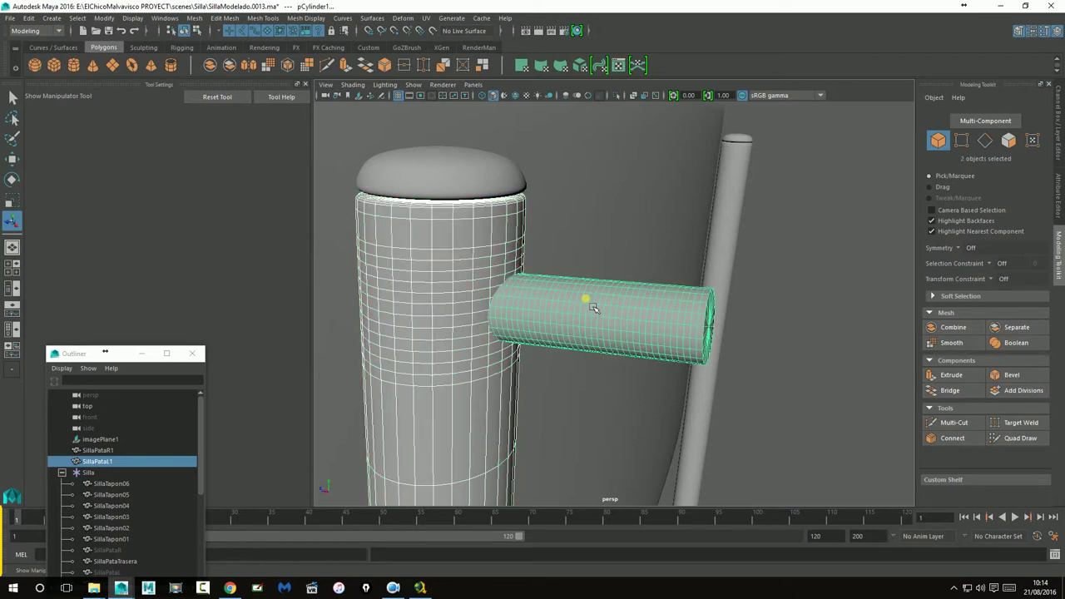
pyautogui.click(1030, 346)
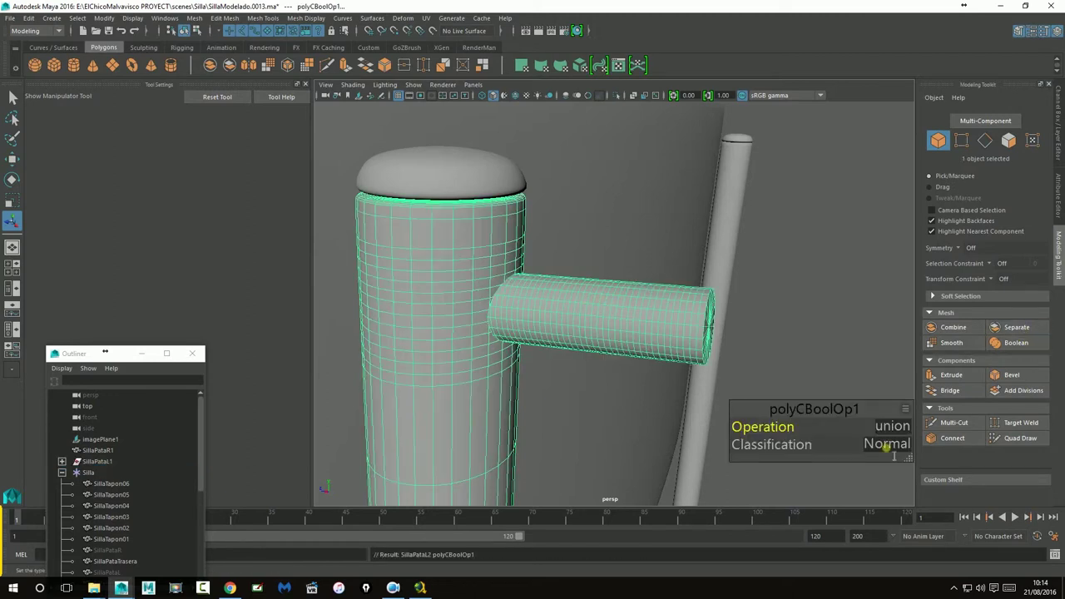
pyautogui.click(893, 427)
pyautogui.click(905, 442)
pyautogui.keyDown('alt'); pyautogui.moveTo(612, 370); pyautogui.dragTo(592, 373); pyautogui.keyUp('alt')
pyautogui.click(881, 425)
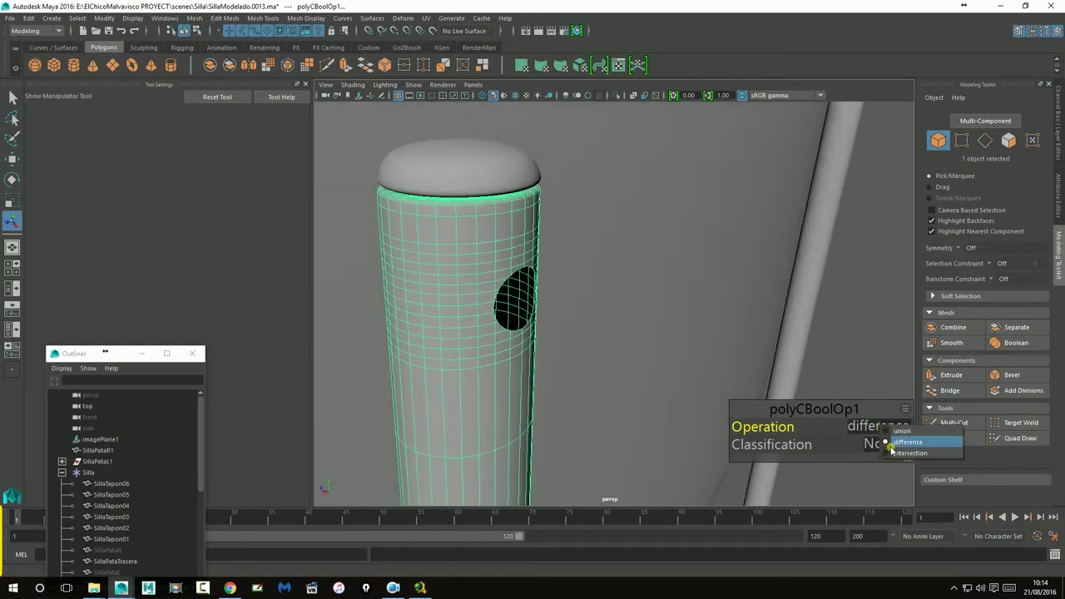
pyautogui.click(893, 453)
pyautogui.click(889, 428)
pyautogui.click(899, 443)
pyautogui.click(889, 445)
pyautogui.click(901, 454)
# - Orbit around the leg to inspect the round hole with smooth preview on
pyautogui.scroll(3, 473, 339)
pyautogui.moveTo(474, 339)
pyautogui.keyDown('alt'); pyautogui.mouseDown()
pyautogui.moveTo(449, 338)
pyautogui.moveTo(626, 327)
pyautogui.moveTo(590, 321)
pyautogui.moveTo(623, 305)
pyautogui.moveTo(507, 297)
pyautogui.mouseUp(); pyautogui.keyUp('alt')
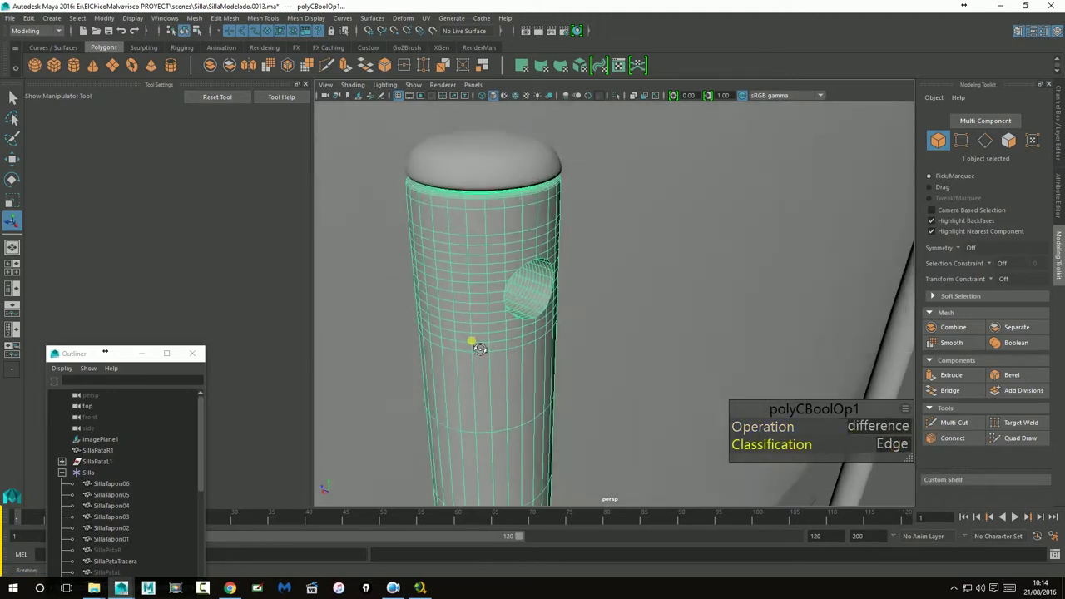
pyautogui.moveTo(537, 363)
pyautogui.keyDown('alt'); pyautogui.mouseDown()
pyautogui.moveTo(599, 376)
pyautogui.moveTo(604, 323)
pyautogui.moveTo(589, 398)
pyautogui.moveTo(569, 405)
pyautogui.moveTo(498, 381)
pyautogui.mouseUp(); pyautogui.keyUp('alt')
pyautogui.keyDown('alt'); pyautogui.moveTo(497, 381); pyautogui.dragTo(634, 374); pyautogui.keyUp('alt')
pyautogui.keyDown('alt'); pyautogui.moveTo(634, 373); pyautogui.dragTo(388, 352, button='right'); pyautogui.keyUp('alt')
pyautogui.moveTo(388, 352)
pyautogui.keyDown('alt'); pyautogui.mouseDown()
pyautogui.moveTo(630, 240)
pyautogui.moveTo(606, 278)
pyautogui.moveTo(627, 321)
pyautogui.moveTo(635, 316)
pyautogui.moveTo(613, 326)
pyautogui.moveTo(573, 252)
pyautogui.mouseUp(); pyautogui.keyUp('alt')
pyautogui.click(434, 222)
pyautogui.click(570, 252)
pyautogui.press('3')
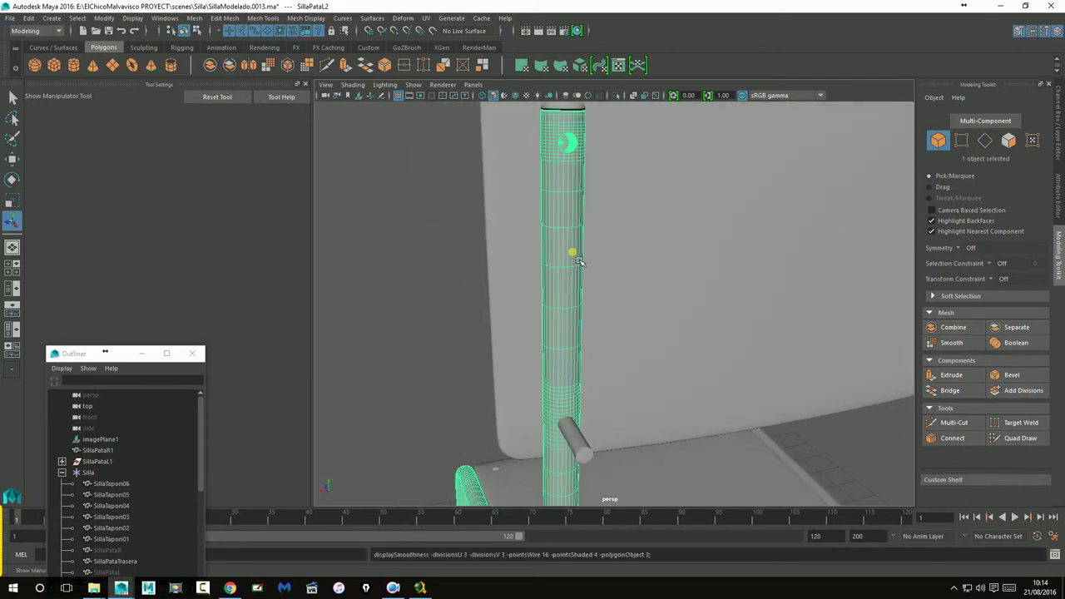
pyautogui.click(441, 230)
# - Zoom onto the hole, select the leg, and briefly turn off smooth preview before undoing
pyautogui.moveTo(541, 183)
pyautogui.keyDown('alt'); pyautogui.mouseDown(button='right')
pyautogui.moveTo(499, 297)
pyautogui.moveTo(828, 267)
pyautogui.mouseUp(button='right'); pyautogui.keyUp('alt')
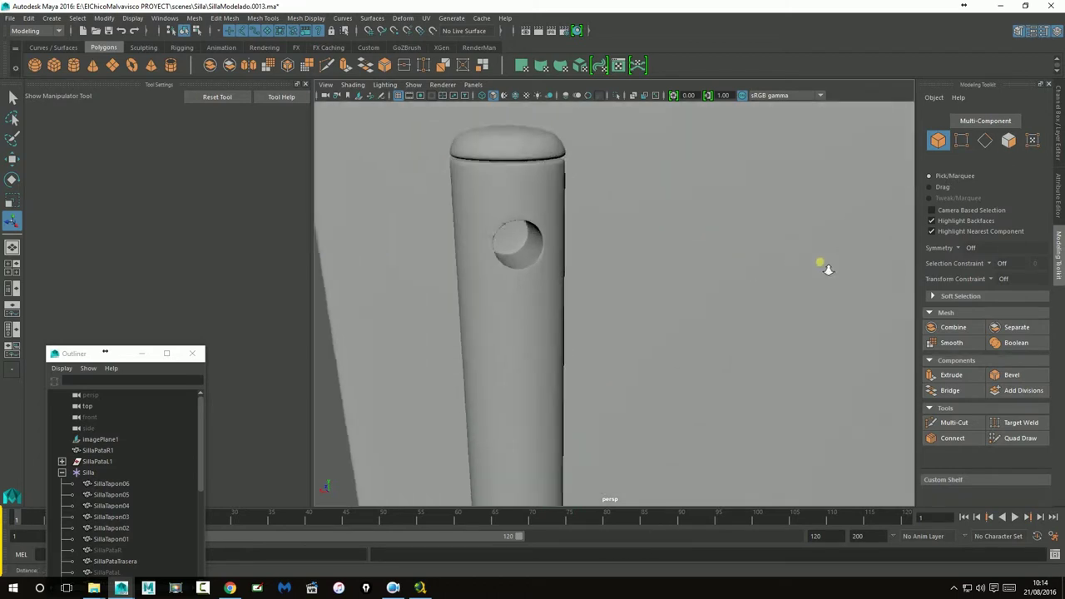
pyautogui.keyDown('alt'); pyautogui.moveTo(828, 267); pyautogui.dragTo(759, 270); pyautogui.keyUp('alt')
pyautogui.scroll(2, 472, 210)
pyautogui.scroll(2, 468, 215)
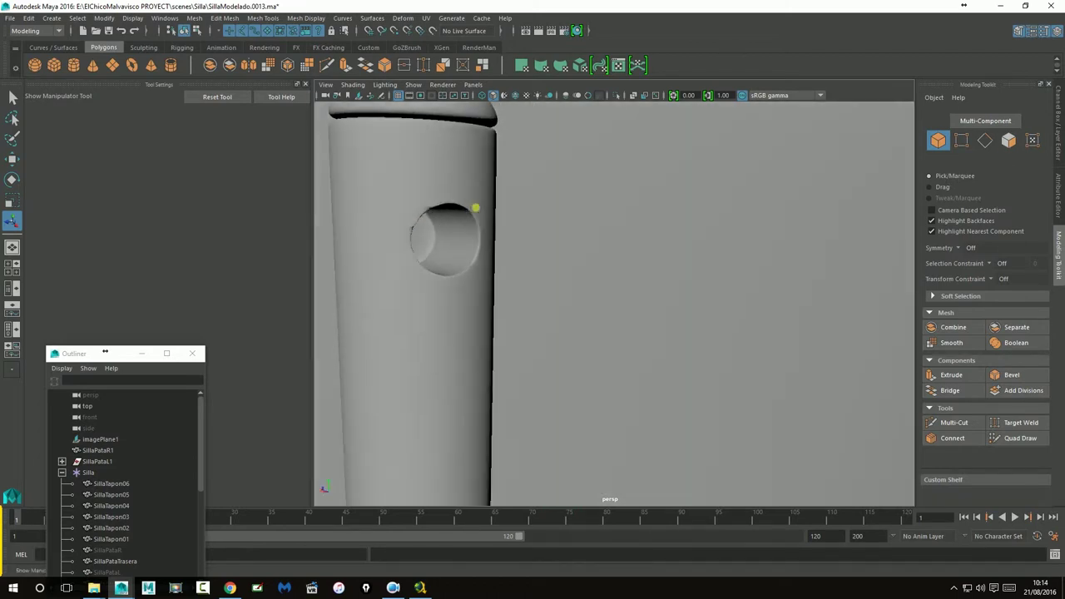
pyautogui.scroll(2, 470, 213)
pyautogui.scroll(2, 454, 229)
pyautogui.moveTo(458, 236)
pyautogui.keyDown('alt'); pyautogui.mouseDown()
pyautogui.moveTo(513, 252)
pyautogui.moveTo(475, 245)
pyautogui.mouseUp(); pyautogui.keyUp('alt')
pyautogui.click(510, 247)
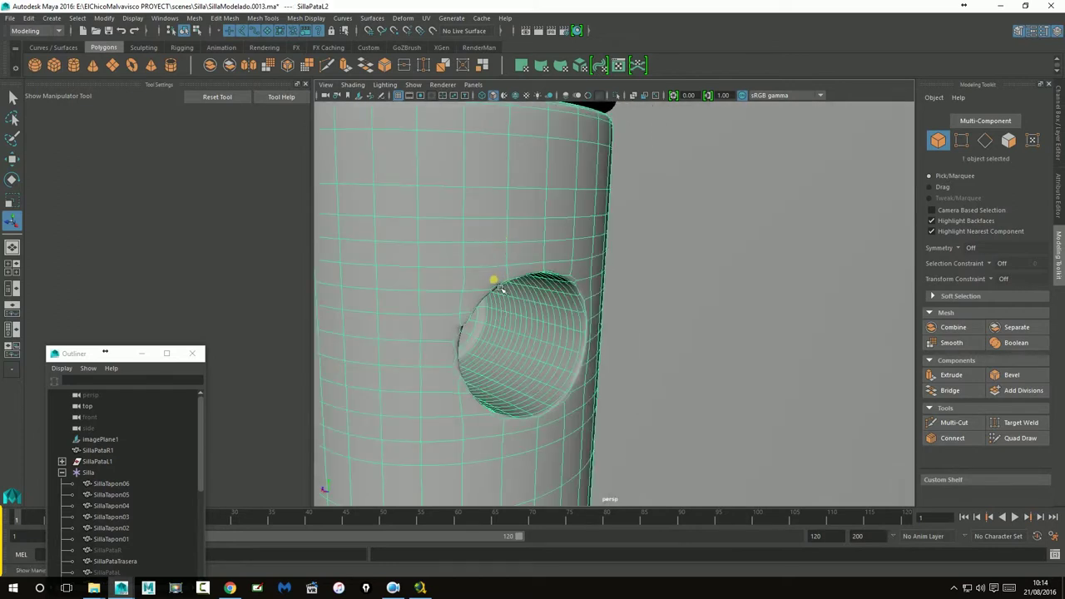
pyautogui.press('1')
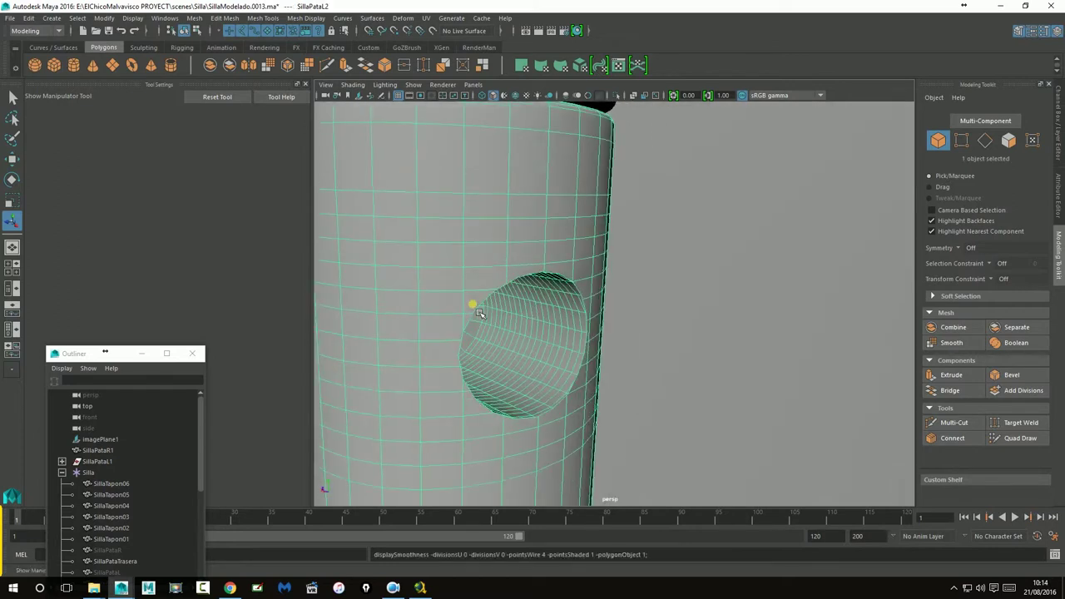
pyautogui.hotkey('ctrl', 'z')
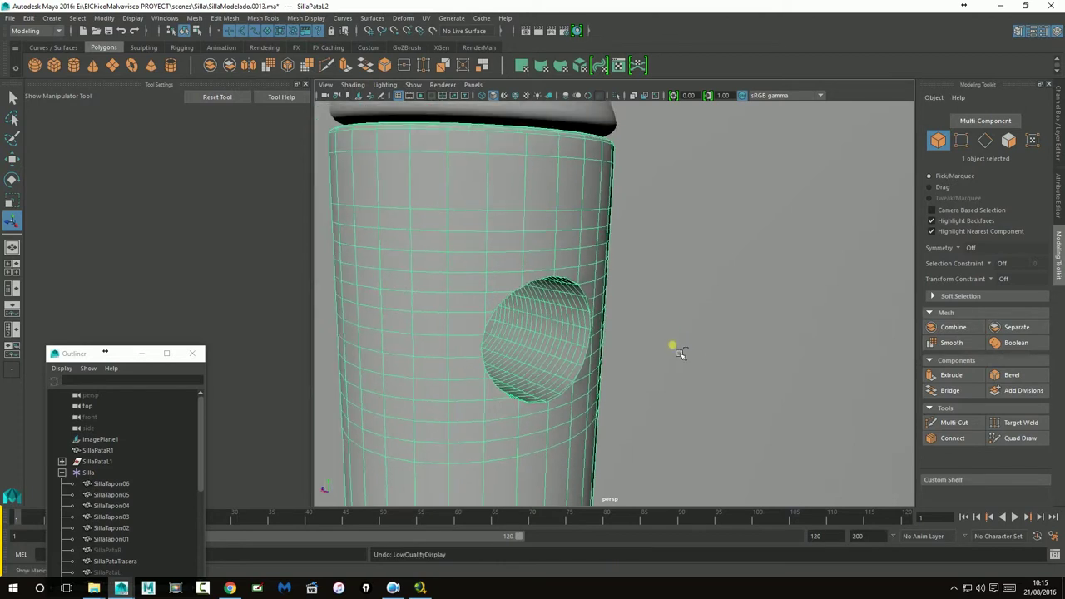
pyautogui.hotkey('ctrl', 'z')
pyautogui.hotkey('ctrl', 'z')
pyautogui.hotkey('ctrl', 'z')
pyautogui.hotkey('ctrl', 'z')
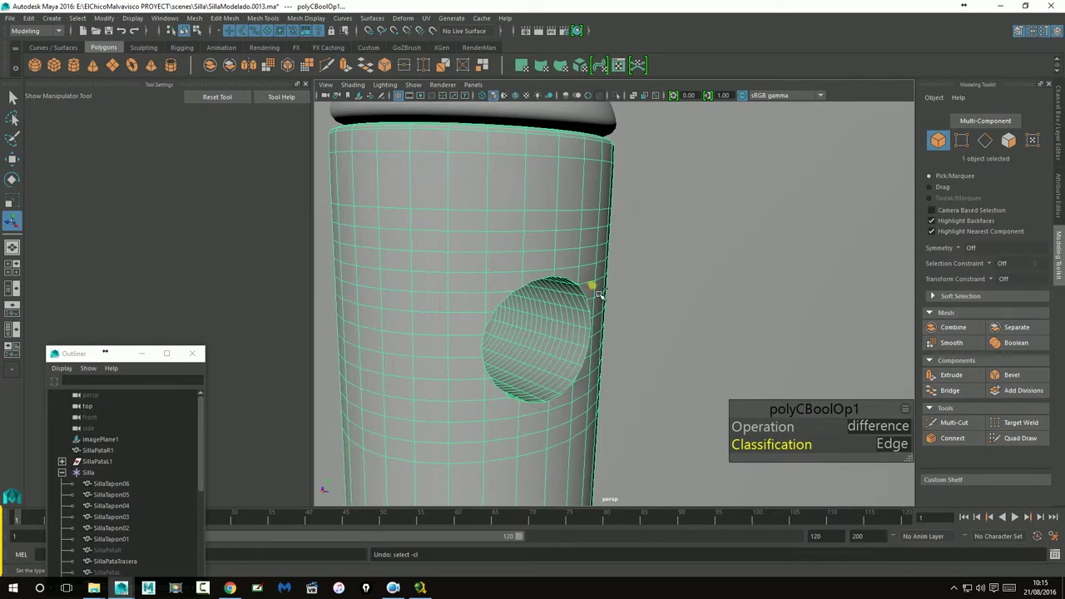
# - Switch the polyCBoolOp1 Classification from Edge to Normal and reselect the leg
pyautogui.click(883, 444)
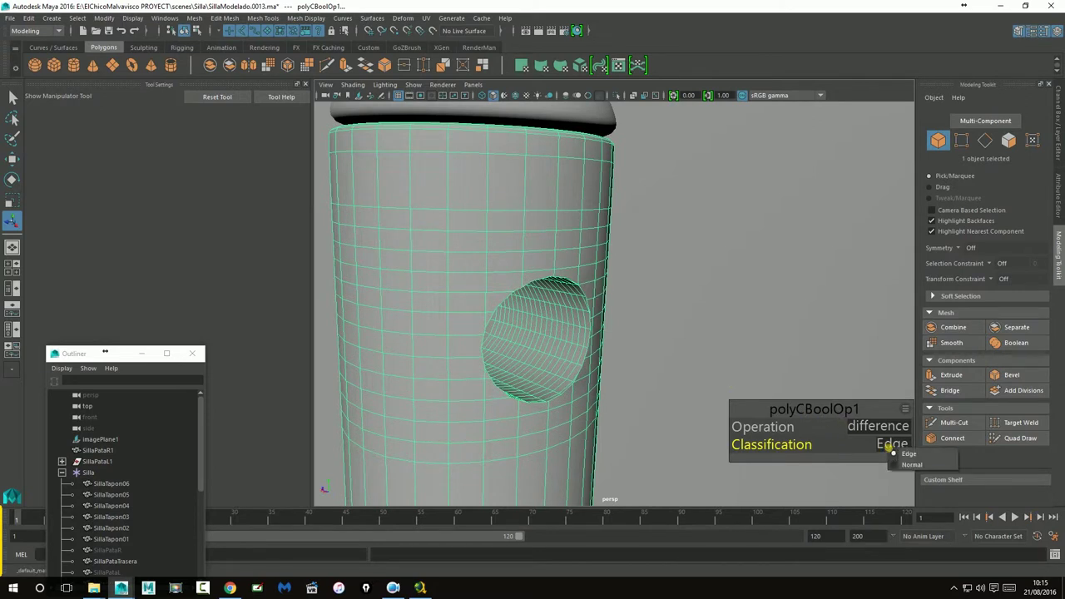
pyautogui.click(910, 463)
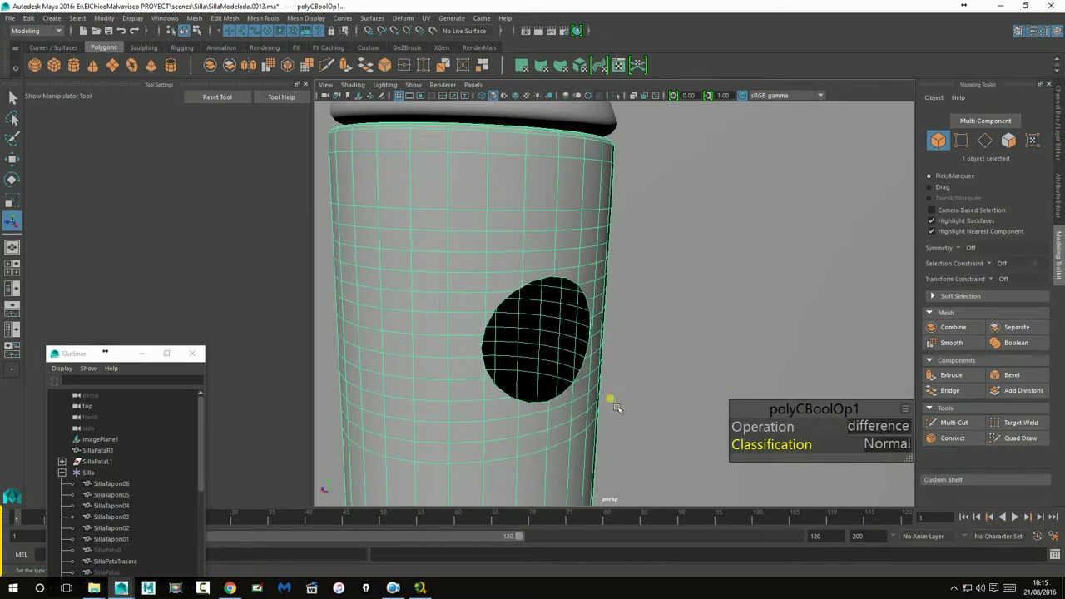
pyautogui.click(654, 266)
pyautogui.click(564, 251)
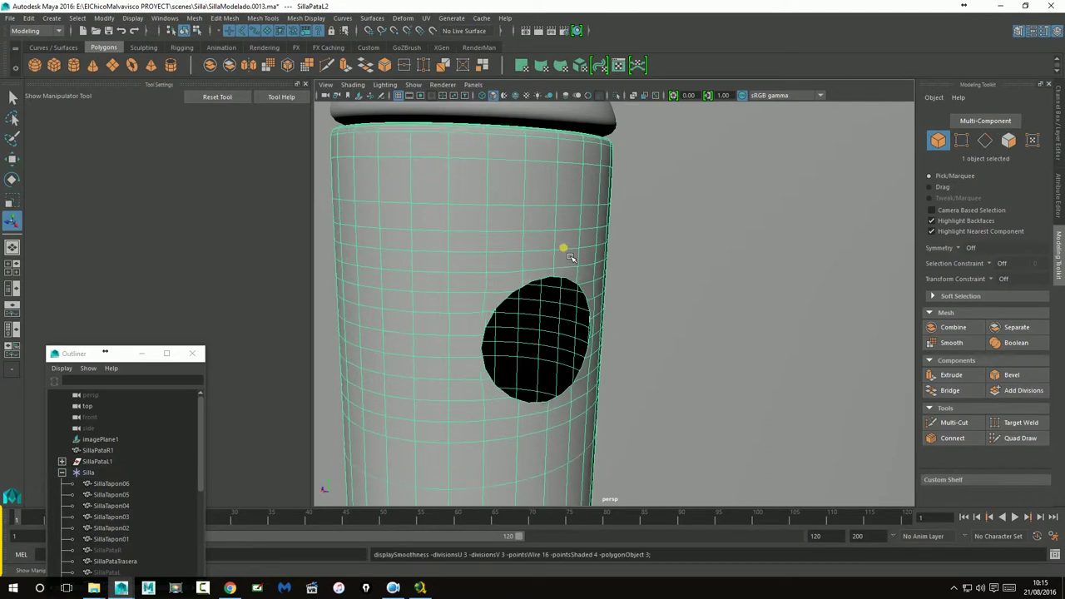
# - Orbit around the chair back, select the holed leg and change its smooth preview display
pyautogui.click(675, 267)
pyautogui.scroll(-5, 678, 273)
pyautogui.moveTo(678, 273)
pyautogui.keyDown('alt'); pyautogui.mouseDown()
pyautogui.moveTo(687, 321)
pyautogui.moveTo(642, 316)
pyautogui.moveTo(699, 326)
pyautogui.moveTo(601, 327)
pyautogui.mouseUp(); pyautogui.keyUp('alt')
pyautogui.scroll(3, 601, 327)
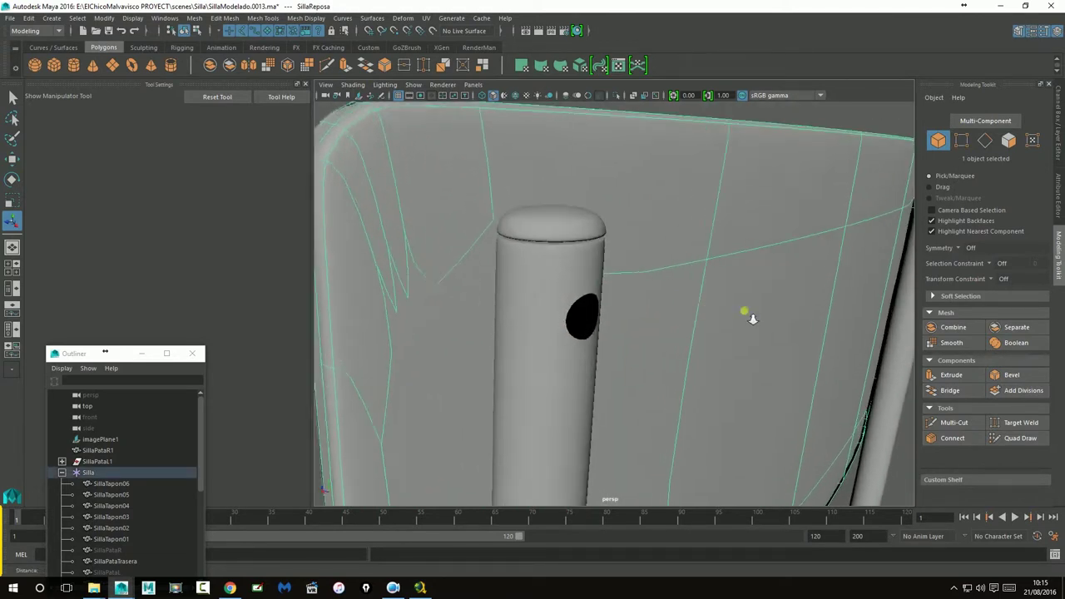
pyautogui.scroll(3, 744, 311)
pyautogui.click(535, 264)
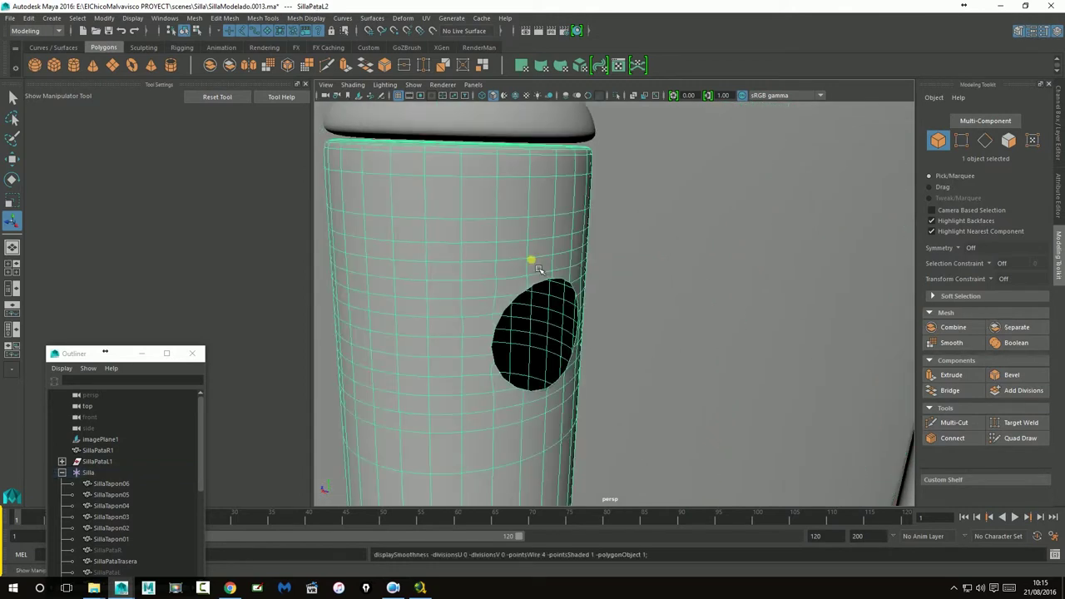
pyautogui.moveTo(568, 288); pyautogui.dragTo(566, 258, button='right')
# - Select the hole-rim edge loop, extrude it and scale the extruded rim
pyautogui.doubleClick(570, 284)
pyautogui.click(951, 375)
pyautogui.click(630, 300)
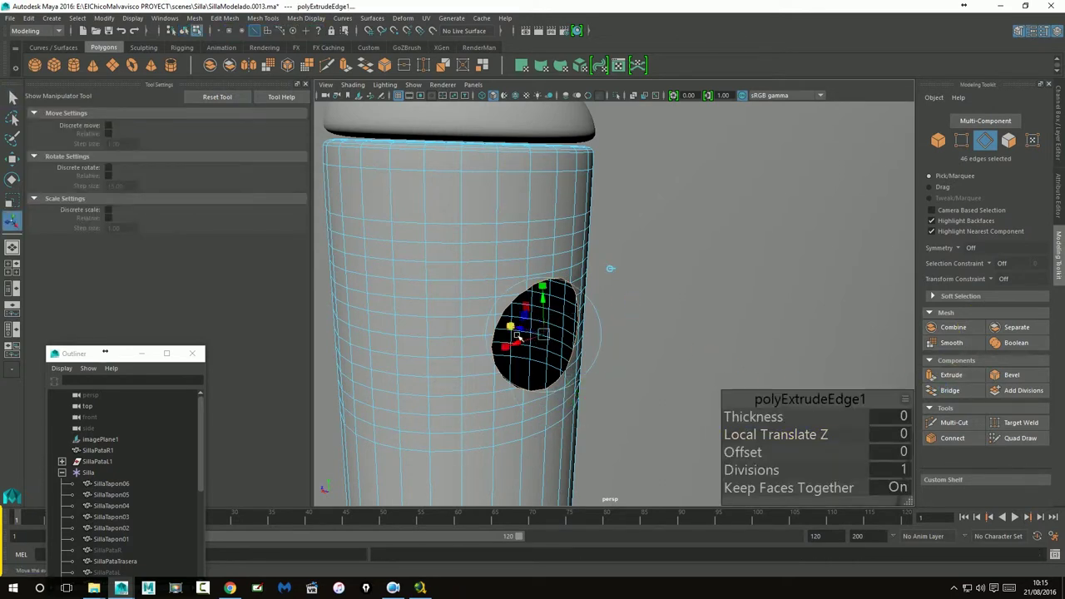
pyautogui.moveTo(531, 338); pyautogui.dragTo(528, 338)
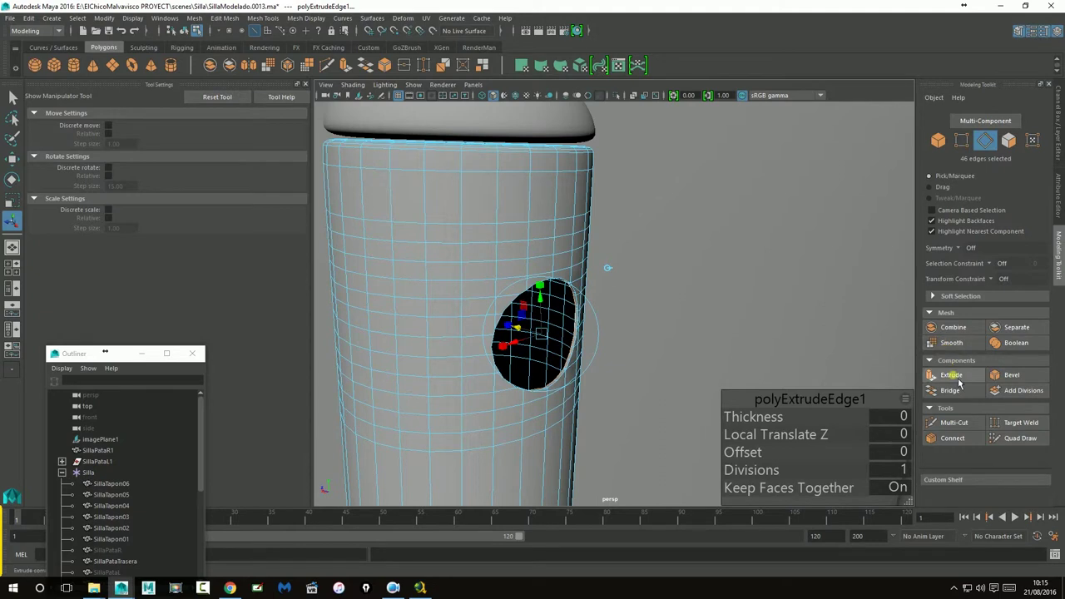
# - Extrude the hole's edge loop a second time, push it into the hole, and return to Object Mode
pyautogui.click(952, 375)
pyautogui.click(625, 302)
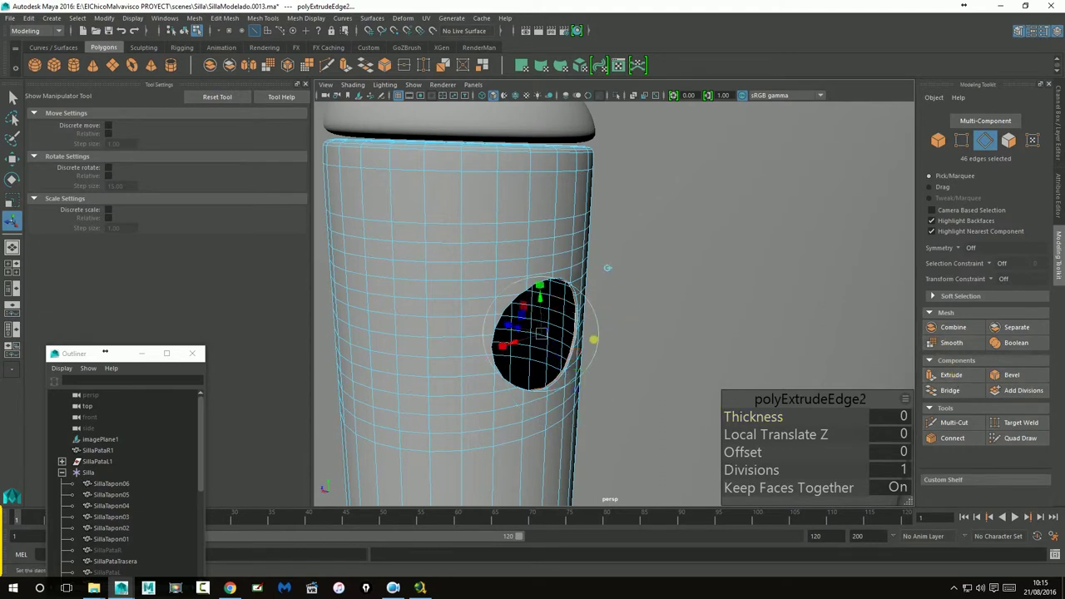
pyautogui.moveTo(523, 334); pyautogui.dragTo(521, 335)
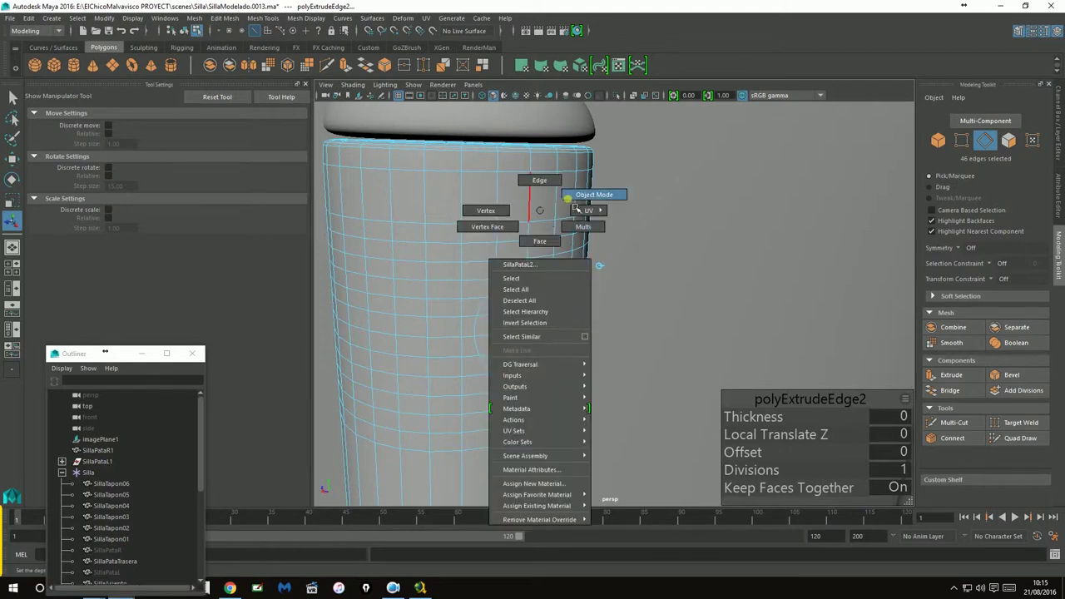
pyautogui.moveTo(542, 215); pyautogui.dragTo(586, 198, button='right')
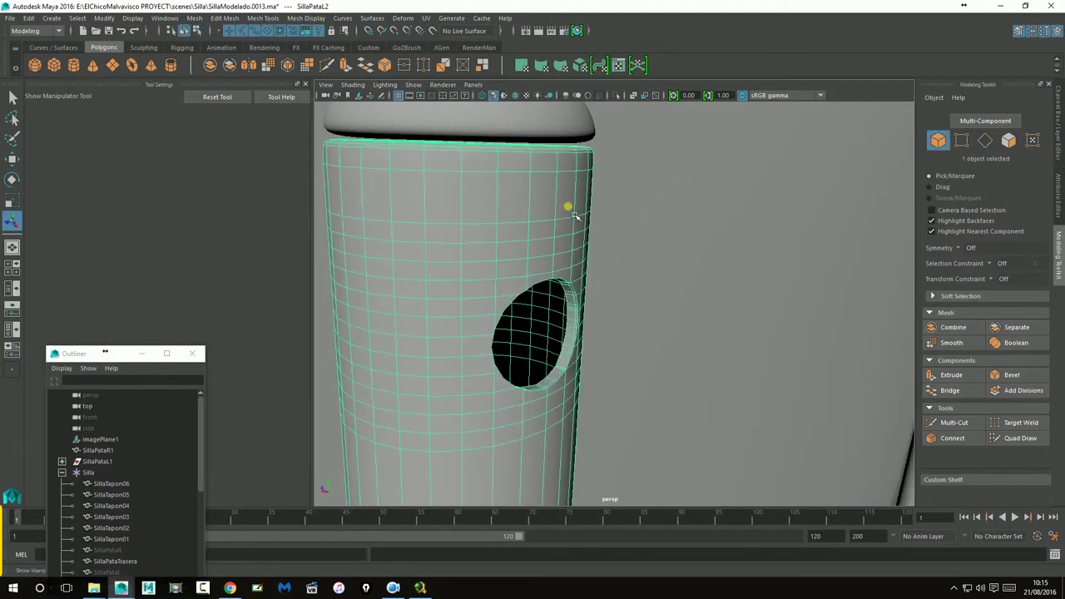
# - Frame the backrest, orbit and zoom toward the leg's hole, and select the leg
pyautogui.click(732, 247)
pyautogui.press('f')
pyautogui.moveTo(722, 287)
pyautogui.keyDown('alt'); pyautogui.mouseDown()
pyautogui.moveTo(630, 328)
pyautogui.moveTo(614, 304)
pyautogui.moveTo(683, 316)
pyautogui.moveTo(618, 328)
pyautogui.moveTo(660, 328)
pyautogui.mouseUp(); pyautogui.keyUp('alt')
pyautogui.moveTo(660, 328)
pyautogui.keyDown('alt'); pyautogui.mouseDown(button='right')
pyautogui.moveTo(860, 326)
pyautogui.moveTo(663, 335)
pyautogui.moveTo(654, 354)
pyautogui.mouseUp(button='right'); pyautogui.keyUp('alt')
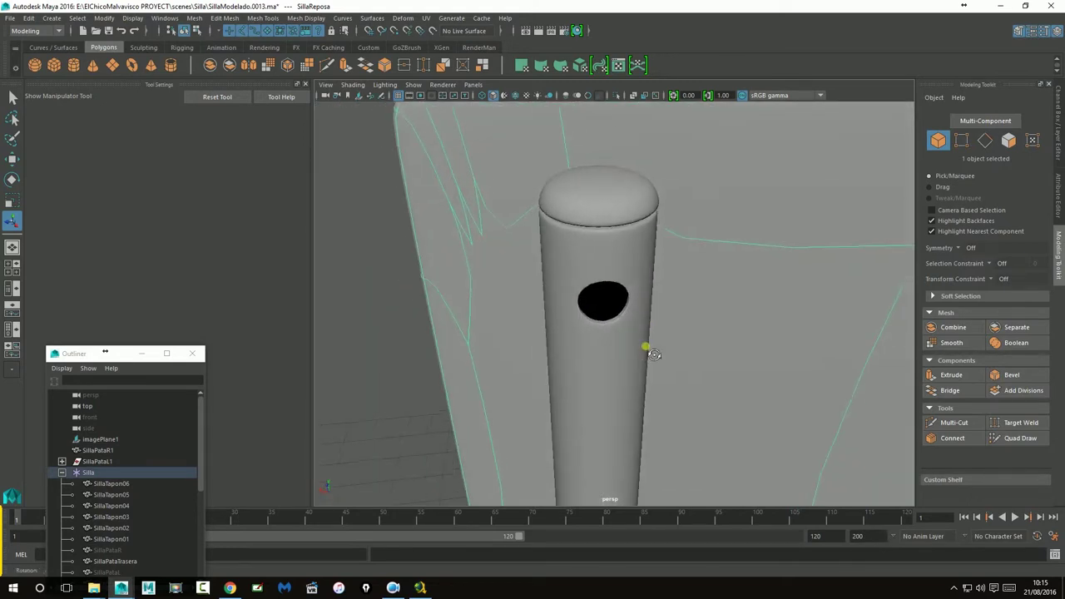
pyautogui.moveTo(654, 354)
pyautogui.keyDown('alt'); pyautogui.mouseDown()
pyautogui.moveTo(688, 361)
pyautogui.moveTo(661, 345)
pyautogui.mouseUp(); pyautogui.keyUp('alt')
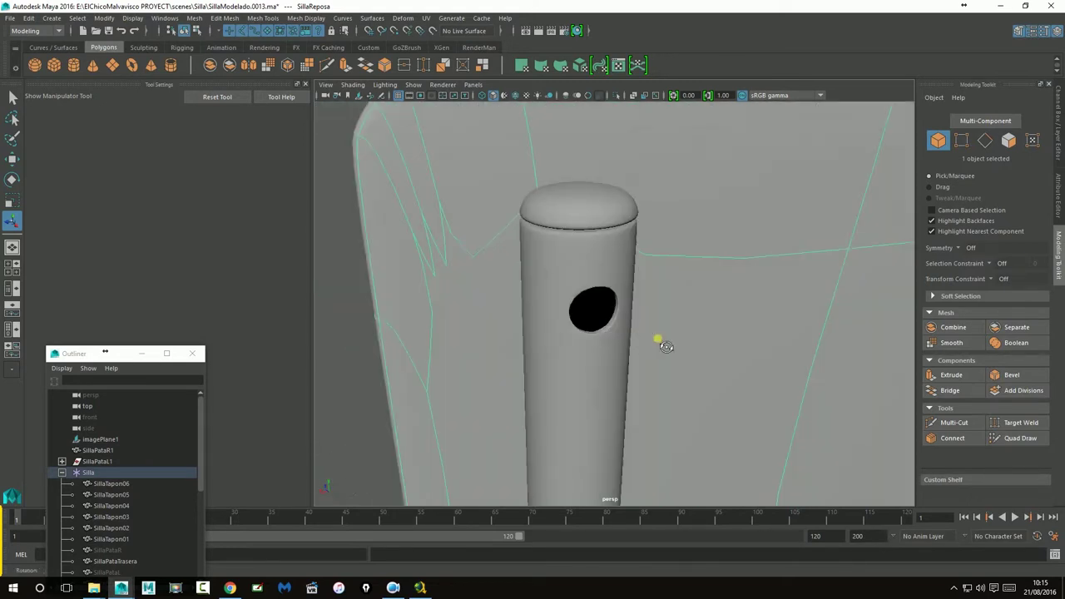
pyautogui.click(609, 350)
pyautogui.scroll(5, 612, 353)
# - Undo back through the second edge extrusion with Ctrl+Z and return to Object Mode
pyautogui.hotkey('ctrl', 'z')
pyautogui.hotkey('ctrl', 'z')
pyautogui.hotkey('ctrl', 'z')
pyautogui.hotkey('ctrl', 'z')
pyautogui.hotkey('ctrl', 'z')
pyautogui.hotkey('ctrl', 'z')
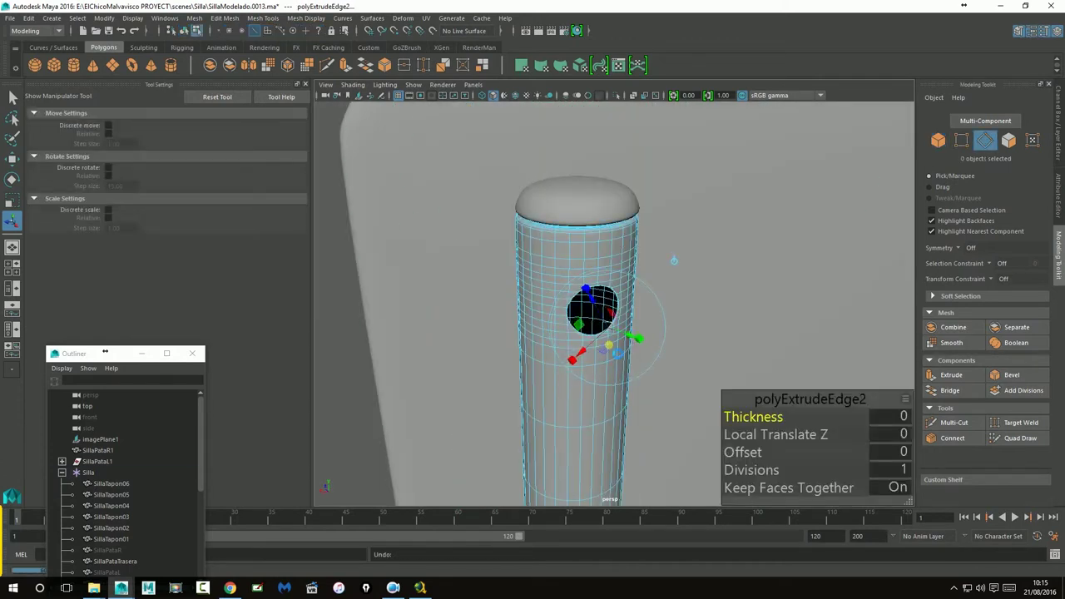
pyautogui.hotkey('ctrl', 'z')
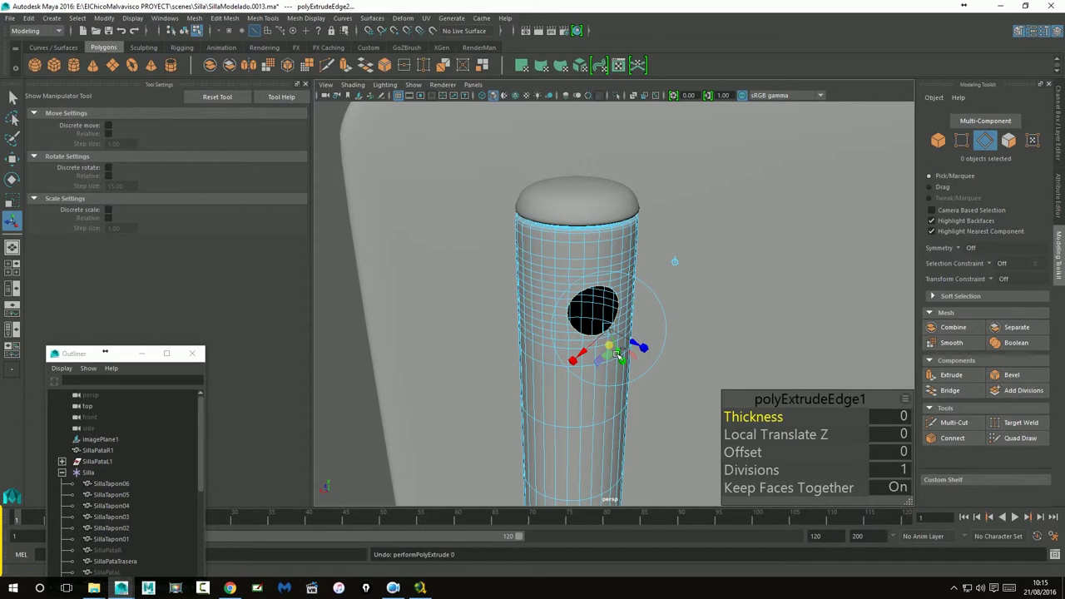
pyautogui.hotkey('ctrl', 'z')
pyautogui.moveTo(588, 275); pyautogui.dragTo(633, 253, button='right')
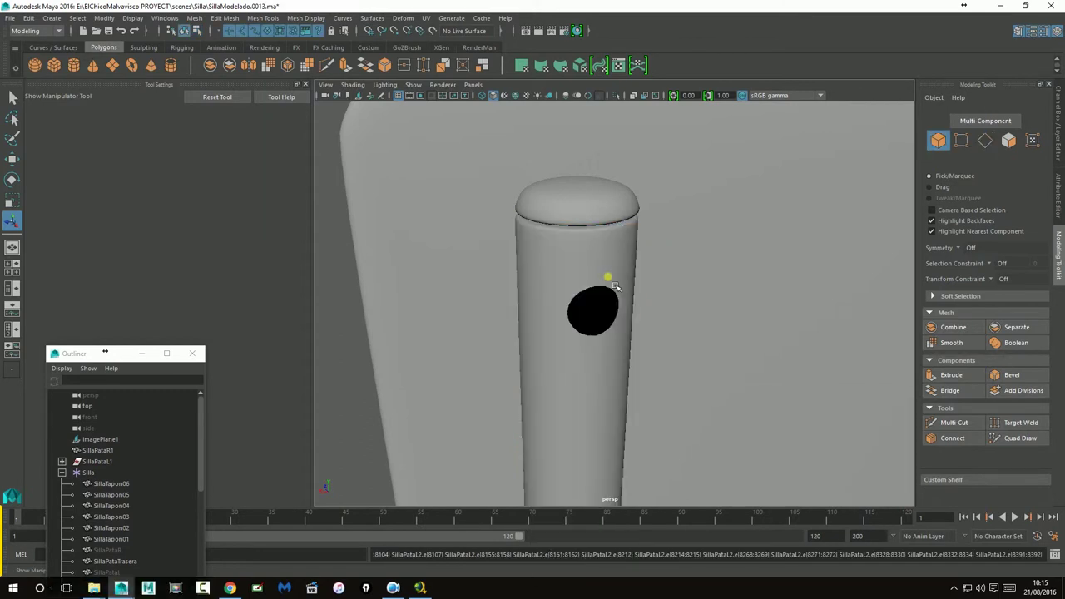
pyautogui.scroll(5, 603, 258)
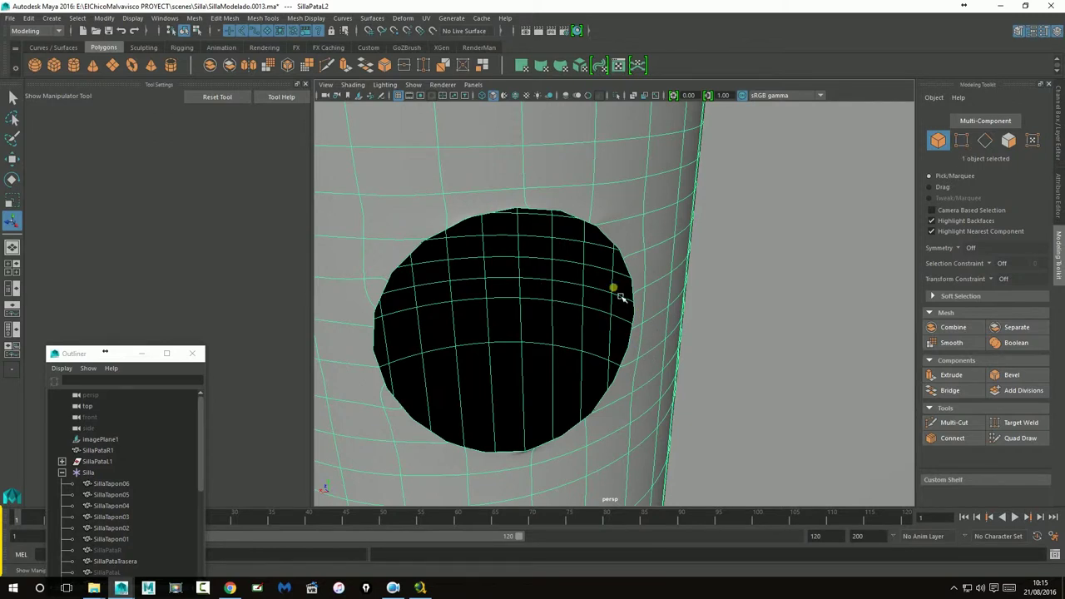
# - Deselect the leg and orbit around the chair back to inspect the hole and pin
pyautogui.keyDown('alt'); pyautogui.moveTo(620, 297); pyautogui.dragTo(599, 250); pyautogui.keyUp('alt')
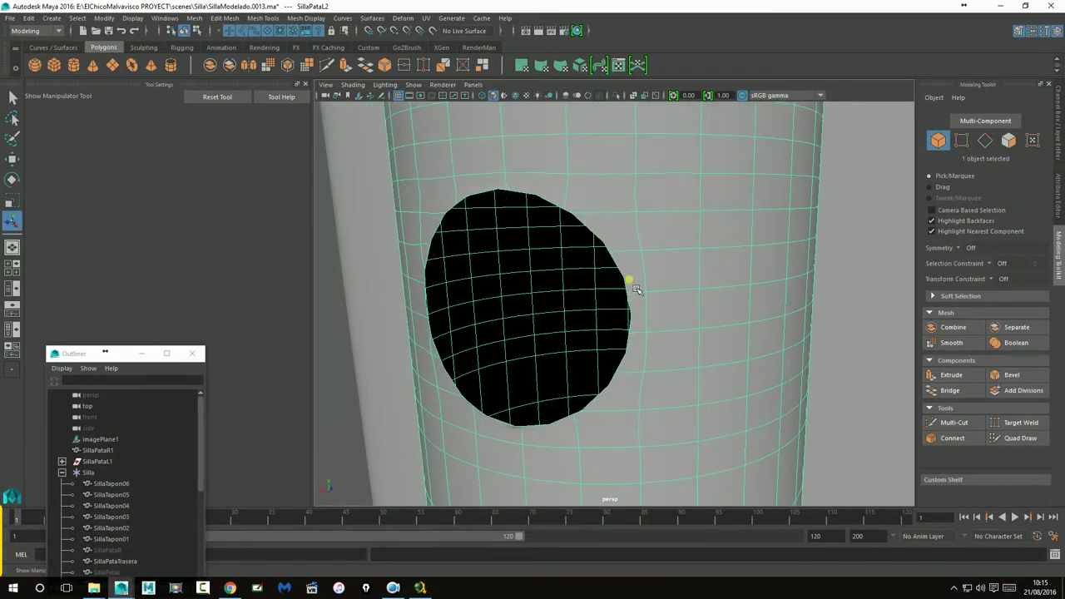
pyautogui.scroll(-2, 633, 266)
pyautogui.scroll(-3, 616, 283)
pyautogui.scroll(-2, 665, 291)
pyautogui.scroll(-2, 707, 295)
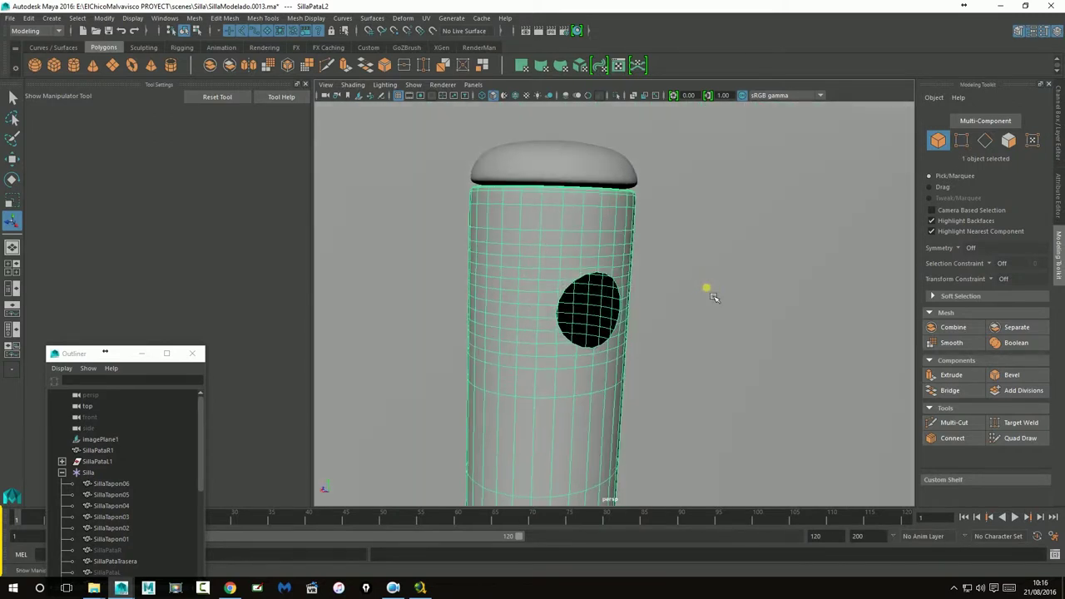
pyautogui.scroll(-3, 714, 297)
pyautogui.click(699, 190)
pyautogui.keyDown('alt'); pyautogui.moveTo(696, 186); pyautogui.dragTo(681, 306); pyautogui.keyUp('alt')
pyautogui.scroll(3, 681, 306)
pyautogui.scroll(3, 651, 312)
pyautogui.scroll(-2, 651, 316)
pyautogui.scroll(2, 649, 333)
pyautogui.moveTo(644, 350)
pyautogui.keyDown('alt'); pyautogui.mouseDown()
pyautogui.moveTo(428, 324)
pyautogui.moveTo(602, 302)
pyautogui.moveTo(624, 357)
pyautogui.moveTo(682, 387)
pyautogui.moveTo(713, 386)
pyautogui.moveTo(611, 380)
pyautogui.mouseUp(); pyautogui.keyUp('alt')
# - Select the pin cylinder alone and move it across onto the other leg
pyautogui.click(601, 448)
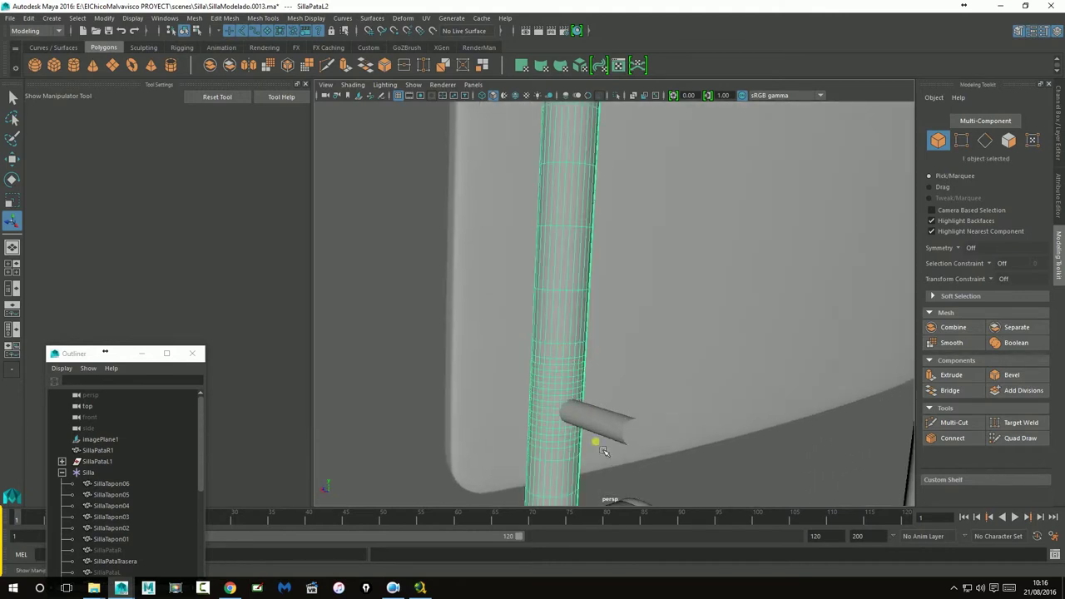
pyautogui.keyDown('shift'); pyautogui.click(620, 433); pyautogui.keyUp('shift')
pyautogui.click(582, 423)
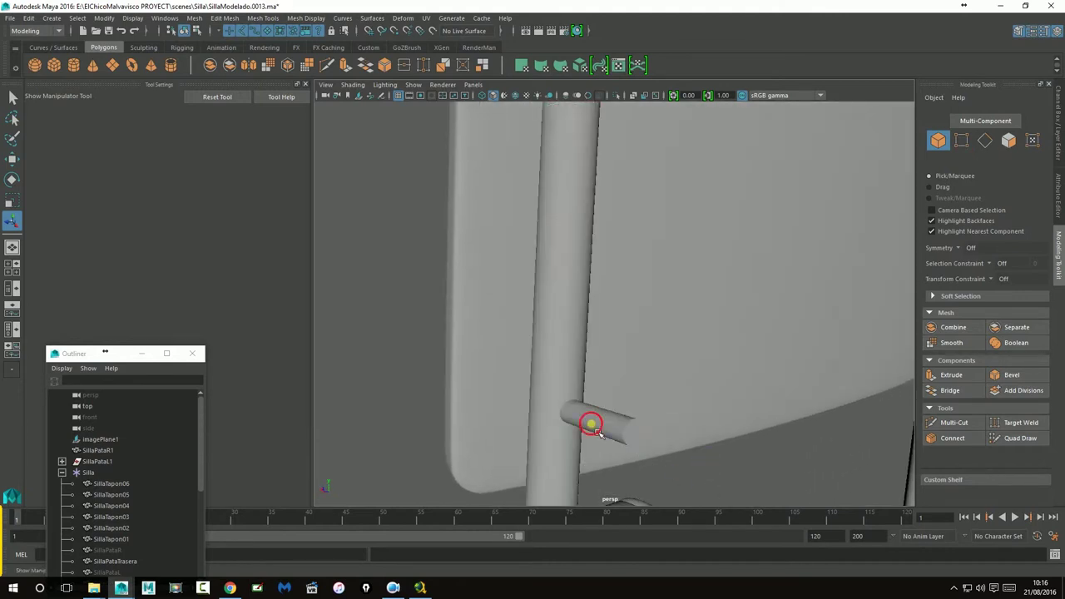
pyautogui.keyDown('alt'); pyautogui.moveTo(582, 422); pyautogui.dragTo(598, 433); pyautogui.keyUp('alt')
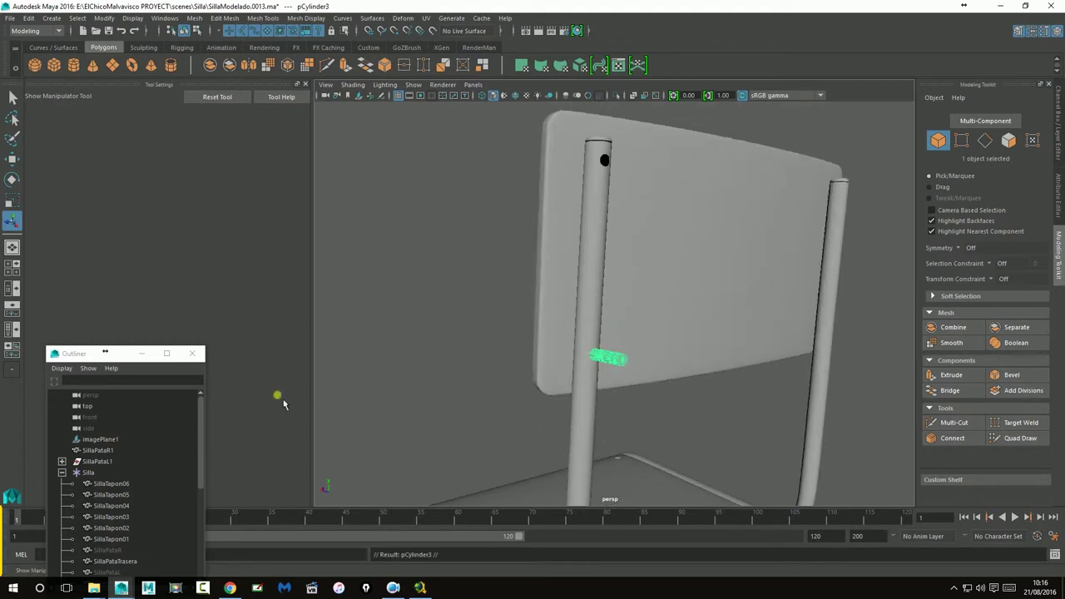
pyautogui.click(12, 158)
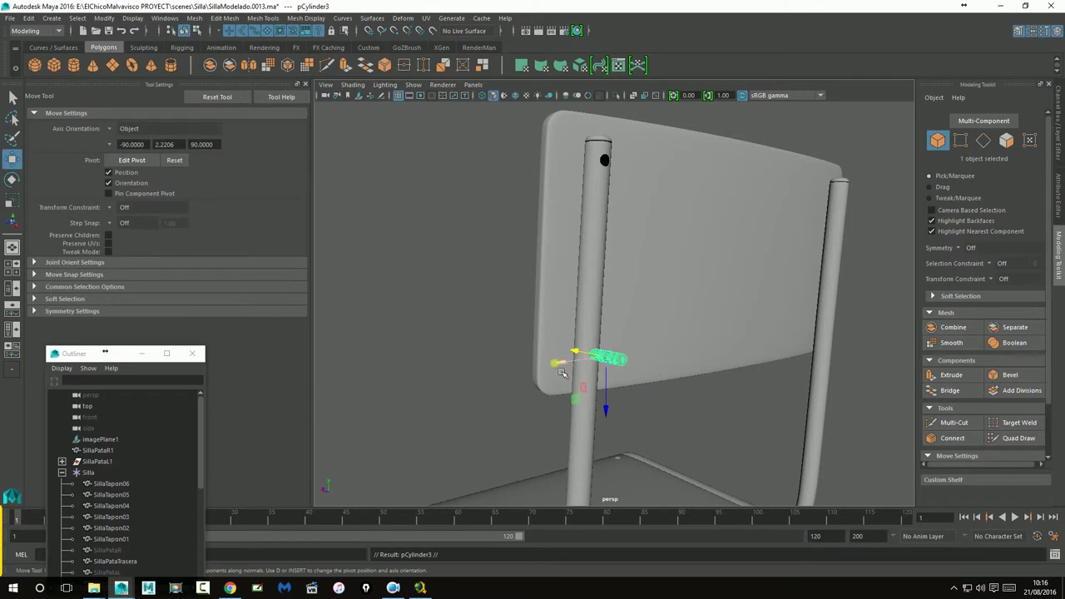
pyautogui.moveTo(562, 373); pyautogui.dragTo(782, 343)
pyautogui.scroll(5, 567, 408)
# - Boolean the leg with the pin, setting the Operation to difference
pyautogui.click(567, 407)
pyautogui.keyDown('shift'); pyautogui.click(610, 471); pyautogui.keyUp('shift')
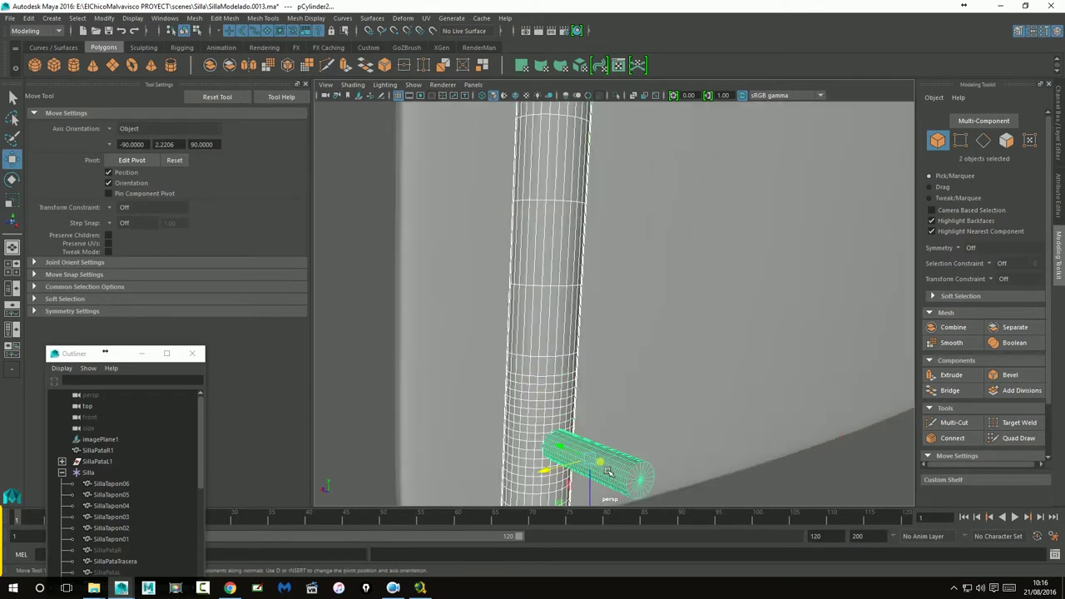
pyautogui.click(1016, 343)
pyautogui.click(893, 427)
pyautogui.click(911, 449)
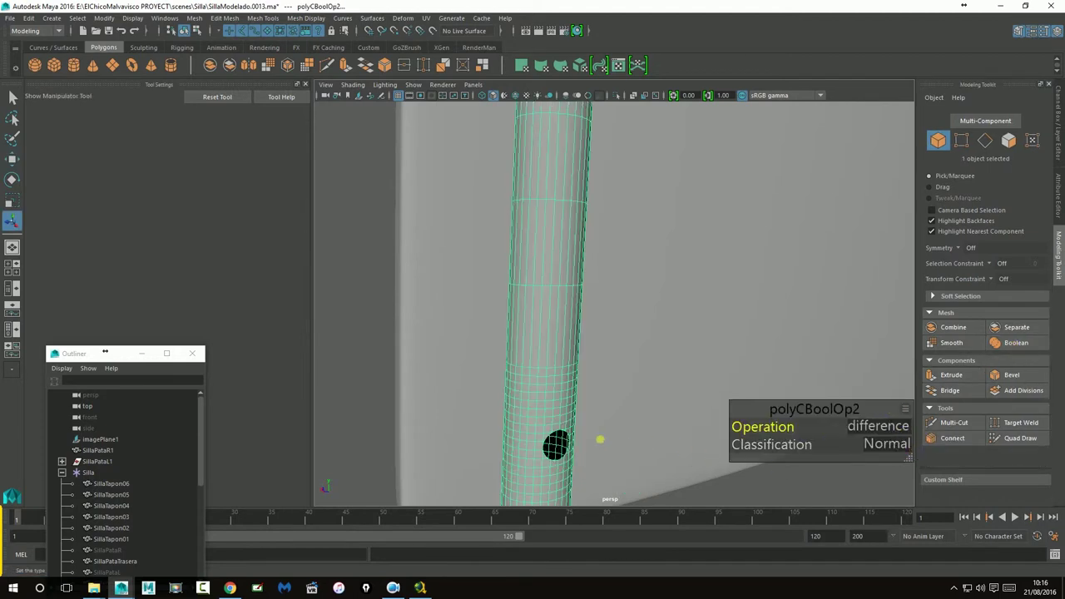
# - Orbit around the chair to inspect the new hole and select pin cylinder pCylinder3
pyautogui.click(731, 504)
pyautogui.keyDown('alt'); pyautogui.moveTo(737, 495); pyautogui.dragTo(671, 416, button='right'); pyautogui.keyUp('alt')
pyautogui.moveTo(671, 417)
pyautogui.keyDown('alt'); pyautogui.mouseDown()
pyautogui.moveTo(622, 416)
pyautogui.moveTo(652, 424)
pyautogui.mouseUp(); pyautogui.keyUp('alt')
pyautogui.keyDown('alt'); pyautogui.moveTo(651, 424); pyautogui.dragTo(438, 362, button='right'); pyautogui.keyUp('alt')
pyautogui.moveTo(437, 361)
pyautogui.keyDown('alt'); pyautogui.mouseDown()
pyautogui.moveTo(765, 391)
pyautogui.moveTo(741, 395)
pyautogui.moveTo(713, 363)
pyautogui.mouseUp(); pyautogui.keyUp('alt')
pyautogui.keyDown('alt'); pyautogui.moveTo(712, 363); pyautogui.dragTo(690, 332, button='right'); pyautogui.keyUp('alt')
pyautogui.click(678, 325)
pyautogui.press('space')
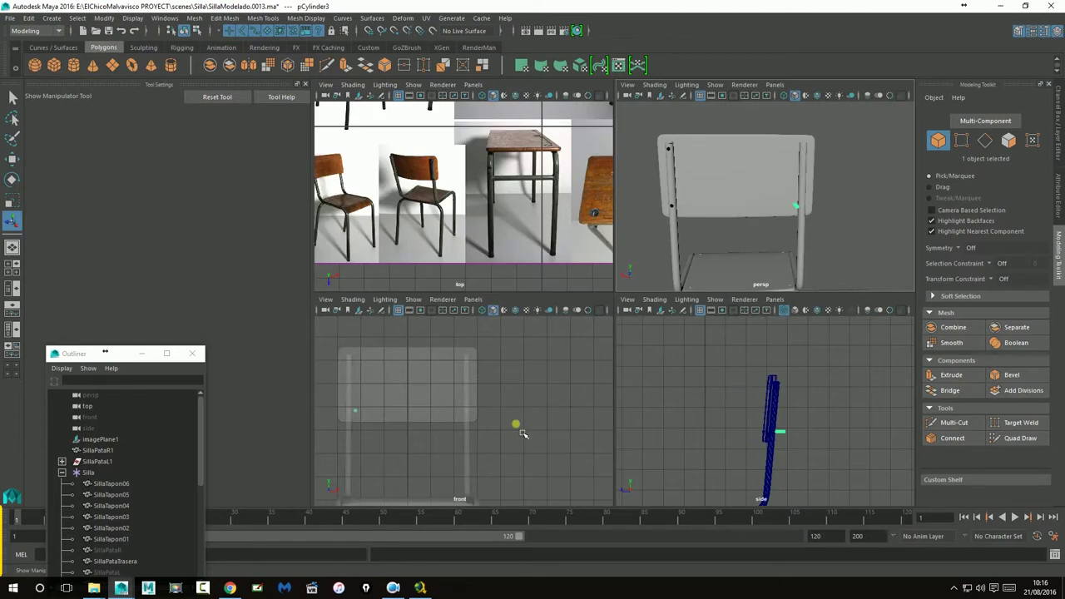
# - Maximize the front view and move the new pin left along X and vertically onto the leg
pyautogui.press('space')
pyautogui.scroll(1, 527, 416)
pyautogui.scroll(2, 516, 374)
pyautogui.scroll(4, 516, 374)
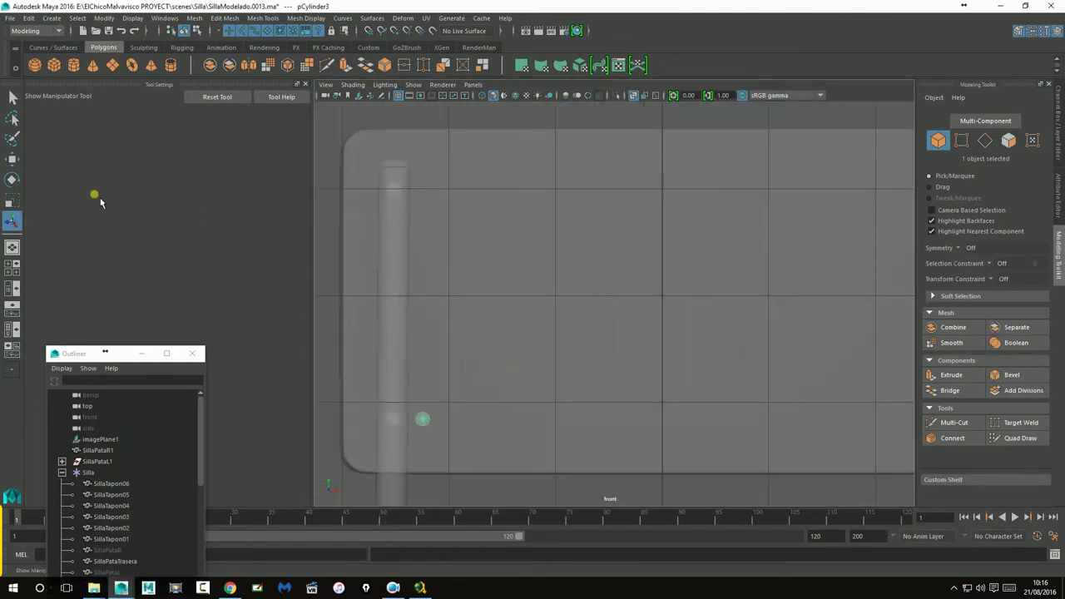
pyautogui.click(12, 158)
pyautogui.scroll(2, 454, 247)
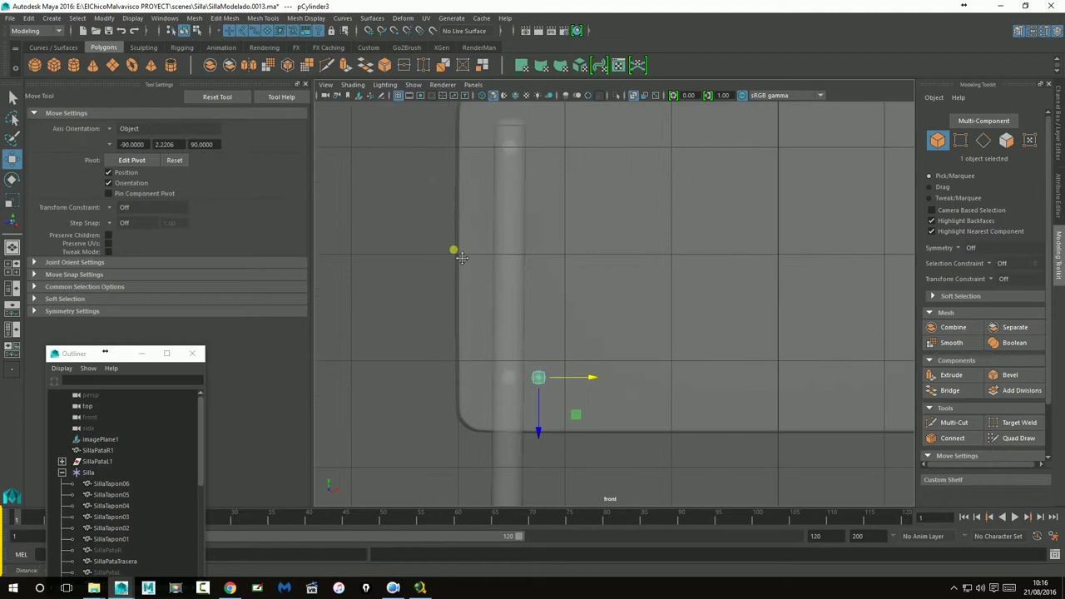
pyautogui.scroll(3, 608, 366)
pyautogui.scroll(2, 632, 401)
pyautogui.scroll(1, 691, 397)
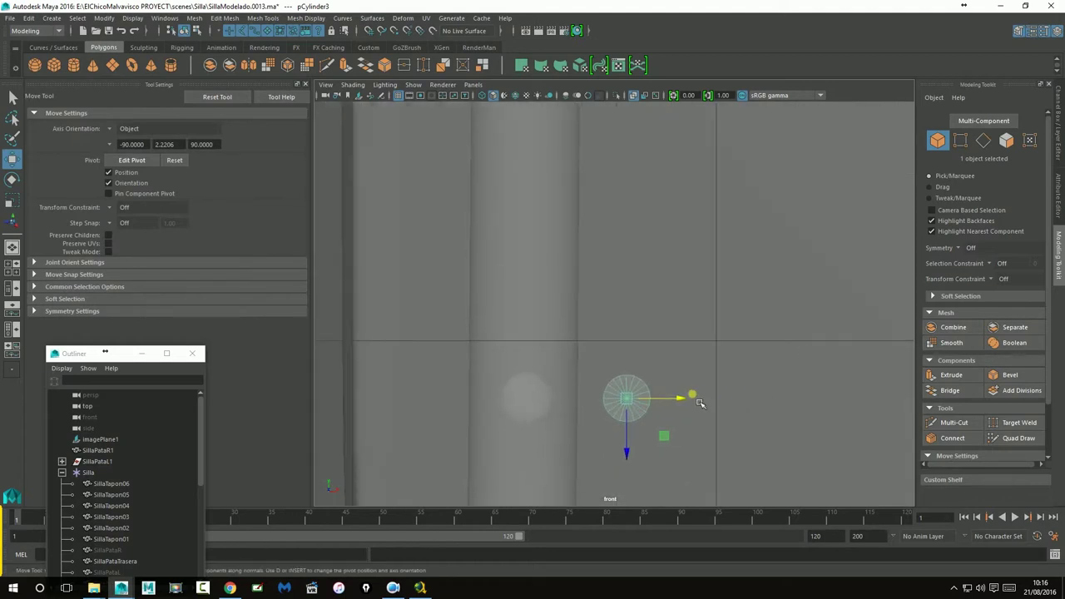
pyautogui.moveTo(681, 398); pyautogui.dragTo(591, 398)
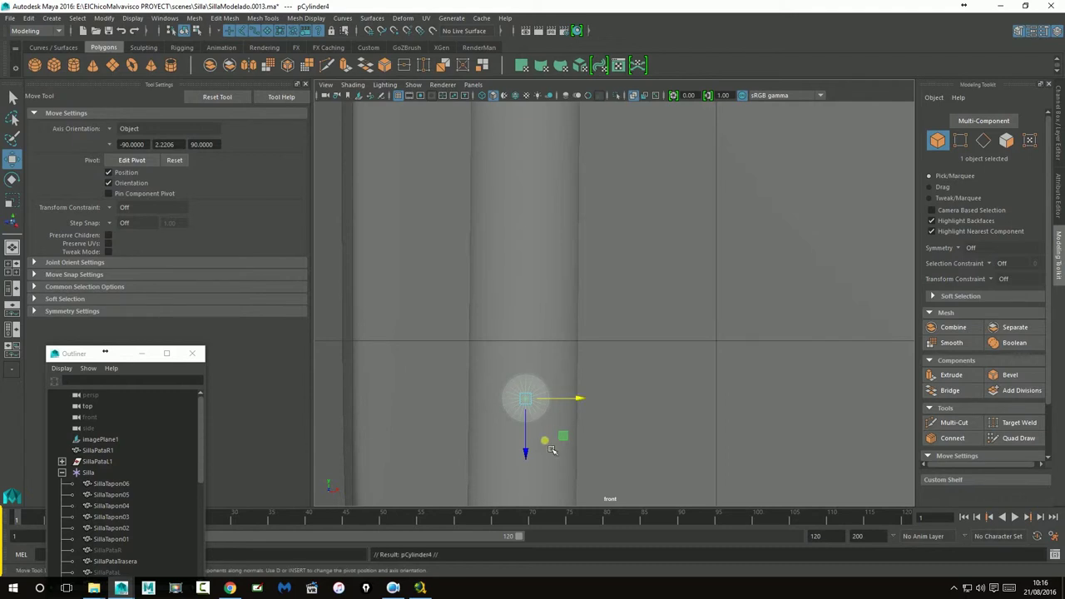
pyautogui.moveTo(525, 450); pyautogui.dragTo(613, 369)
# - Fine-tune the pin up the leg, slightly right, then slightly lower to centre it
pyautogui.scroll(-2, 599, 390)
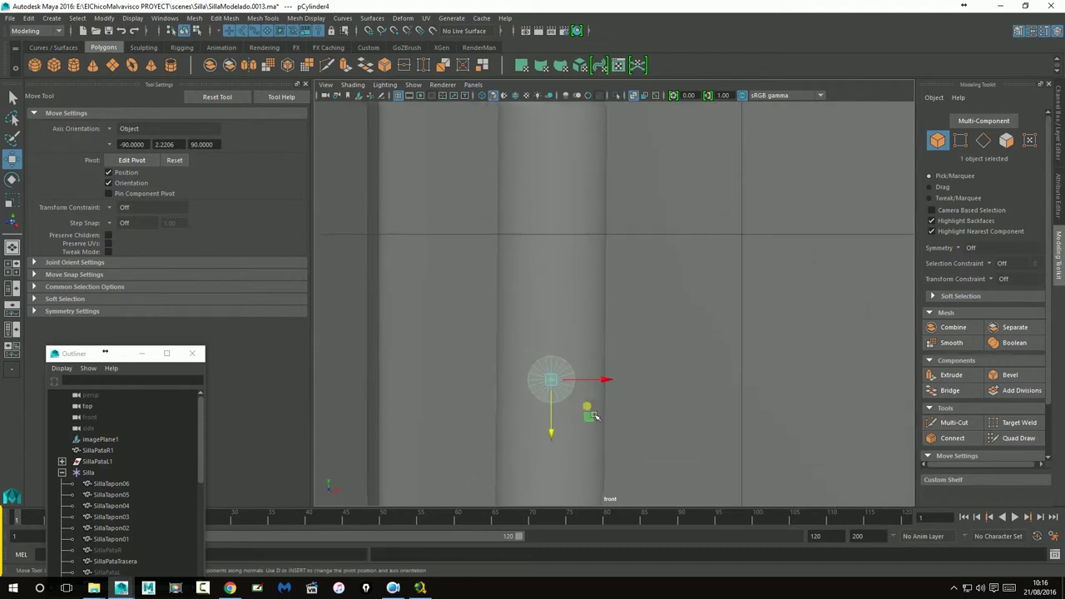
pyautogui.scroll(-2, 566, 411)
pyautogui.moveTo(617, 353); pyautogui.dragTo(620, 330)
pyautogui.scroll(3, 620, 330)
pyautogui.scroll(3, 613, 219)
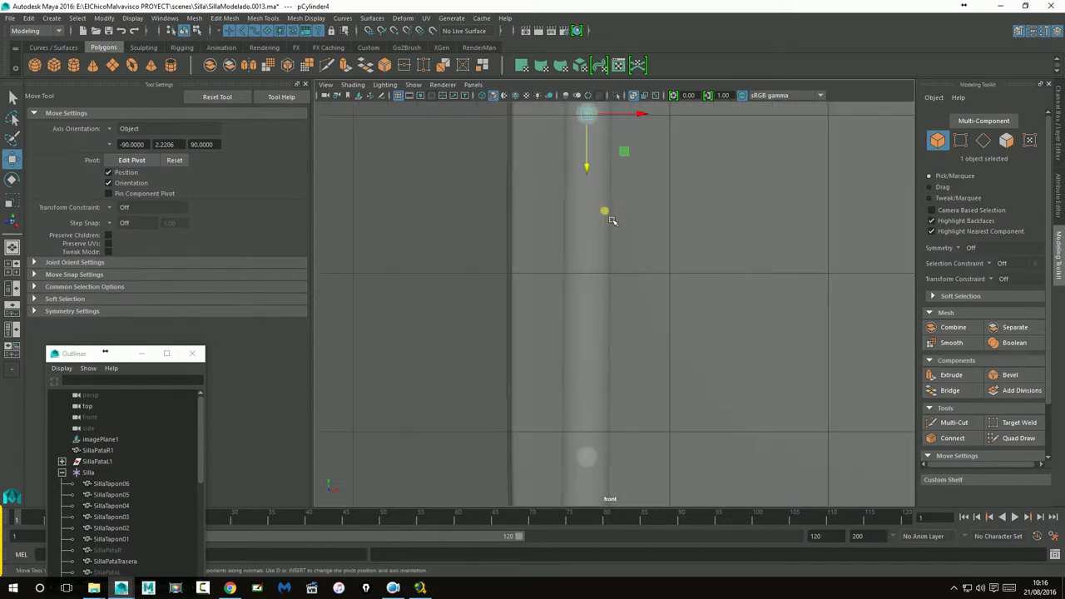
pyautogui.scroll(2, 628, 374)
pyautogui.scroll(2, 616, 358)
pyautogui.scroll(2, 616, 357)
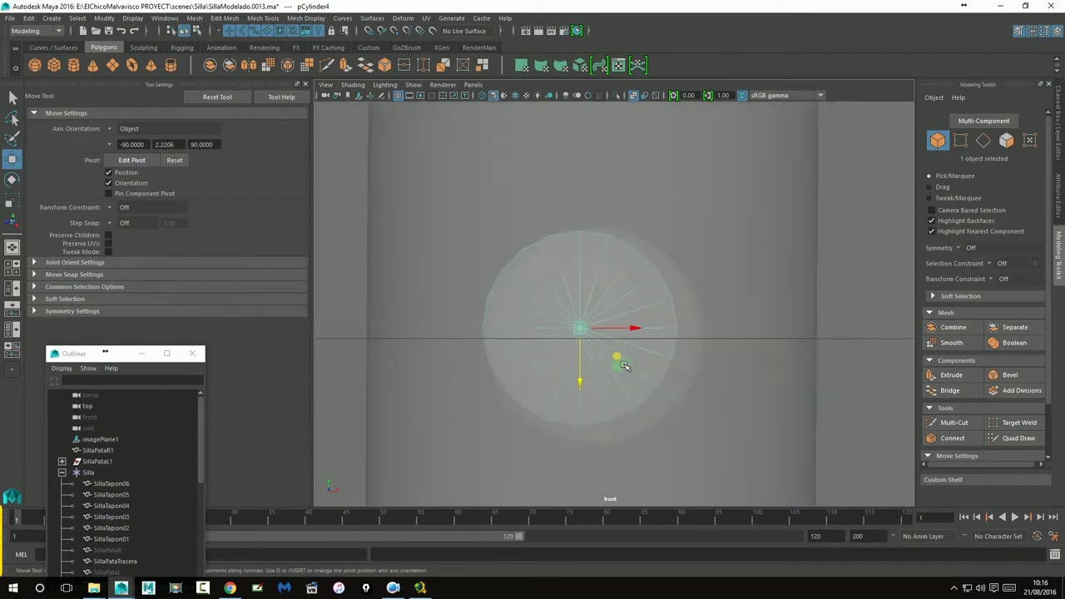
pyautogui.moveTo(639, 337); pyautogui.dragTo(658, 341)
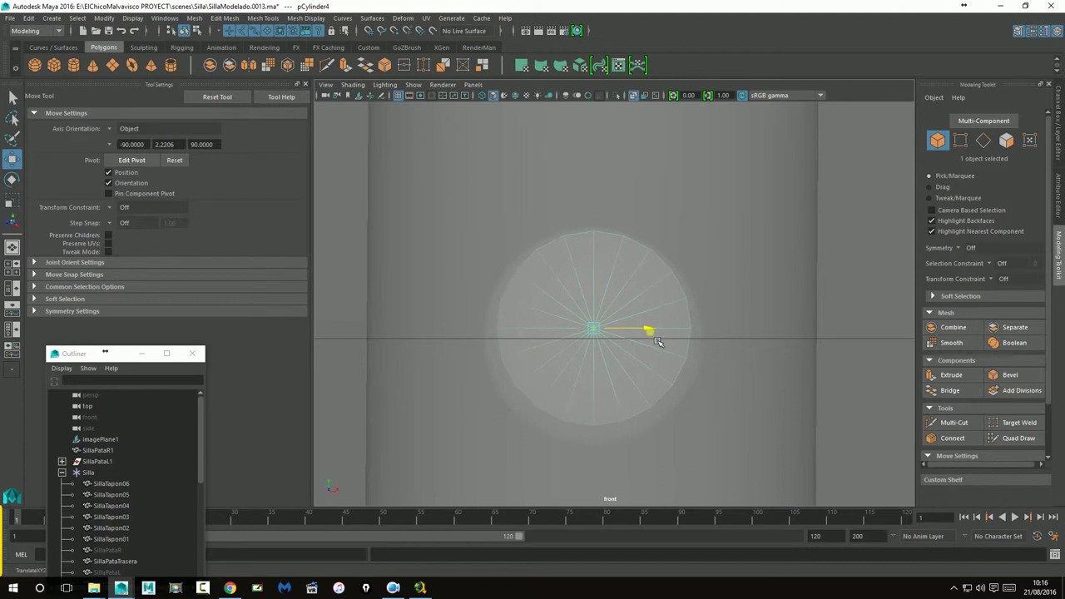
pyautogui.moveTo(593, 381); pyautogui.dragTo(602, 403)
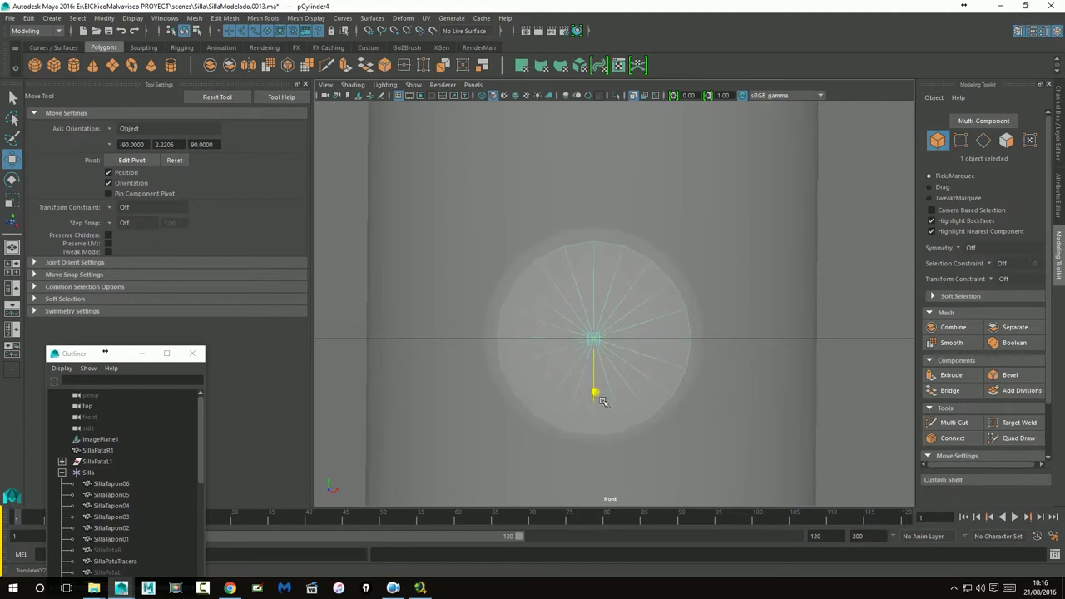
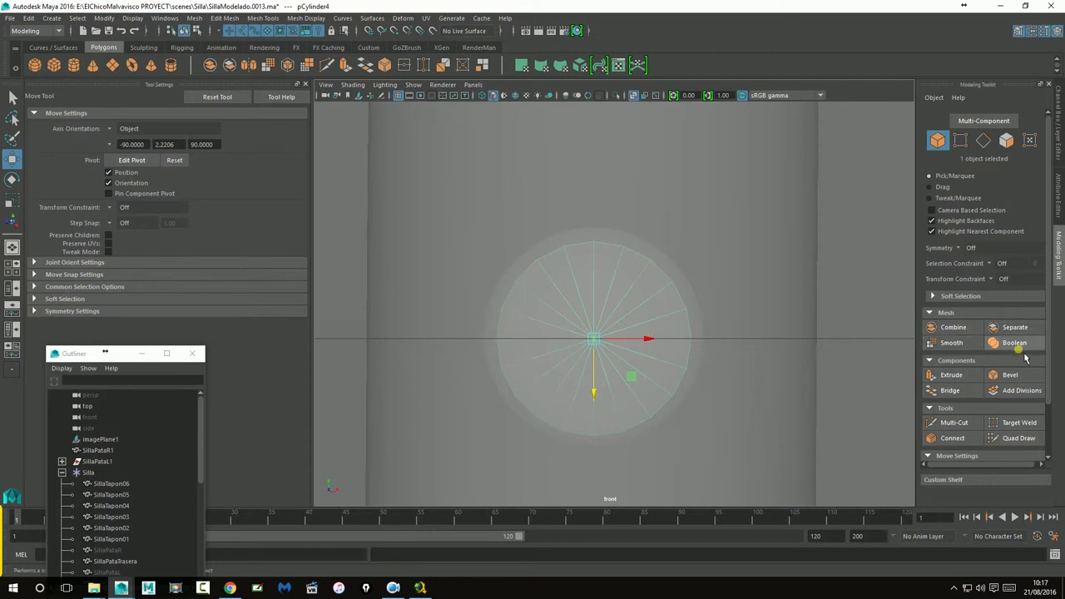
# - Slide the upper peg along X and inspect it in the enlarged perspective view
pyautogui.moveTo(654, 348); pyautogui.dragTo(654, 348)
pyautogui.press('space')
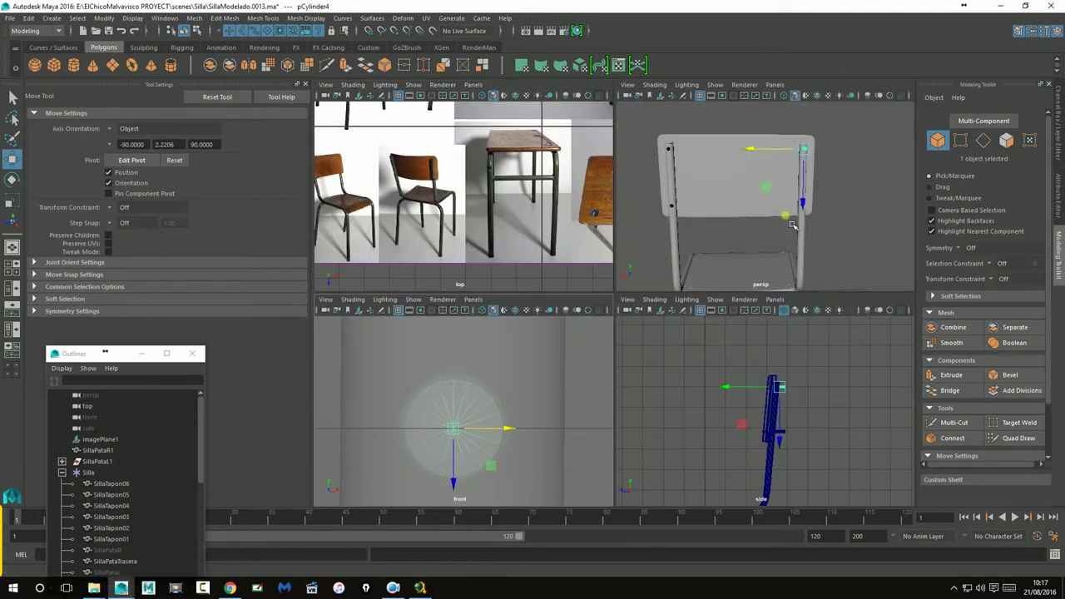
pyautogui.press('space')
pyautogui.keyDown('alt'); pyautogui.moveTo(745, 307); pyautogui.dragTo(723, 307); pyautogui.keyUp('alt')
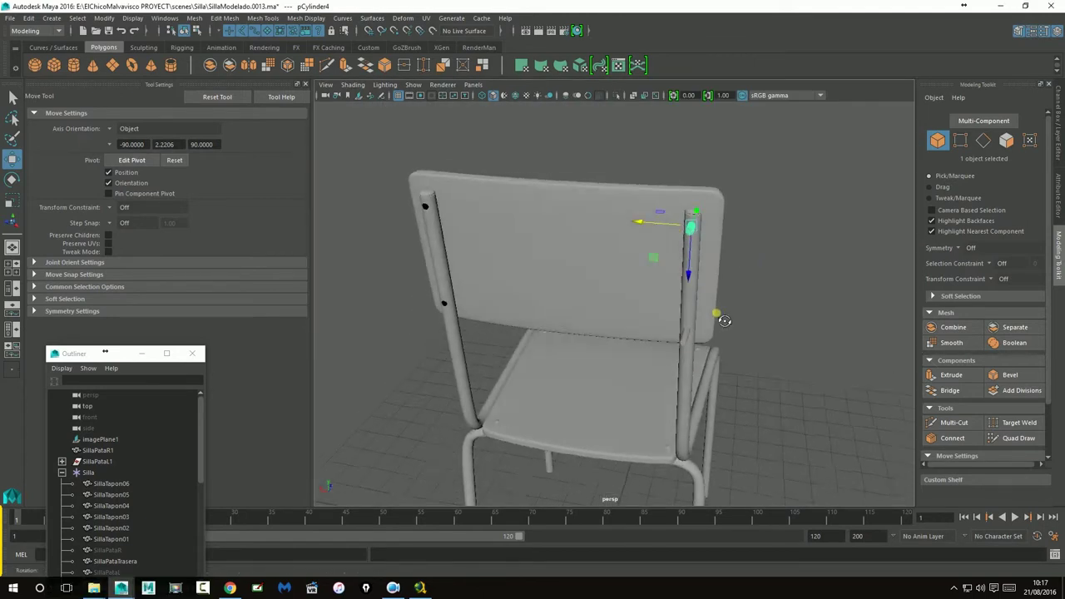
pyautogui.scroll(5, 722, 307)
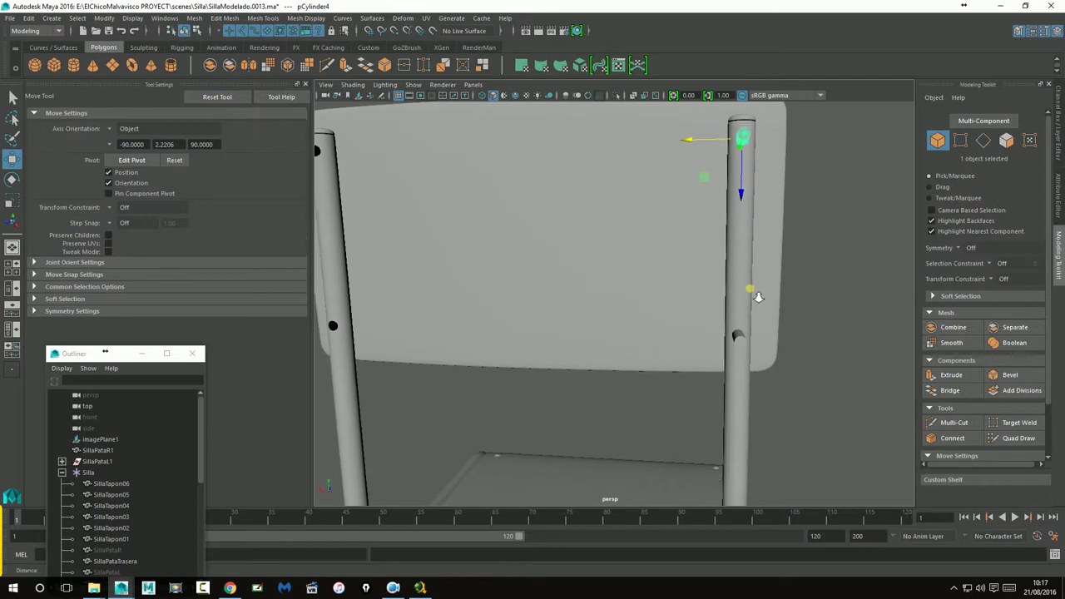
pyautogui.moveTo(722, 307)
pyautogui.keyDown('alt'); pyautogui.mouseDown()
pyautogui.moveTo(631, 274)
pyautogui.moveTo(695, 270)
pyautogui.mouseUp(); pyautogui.keyUp('alt')
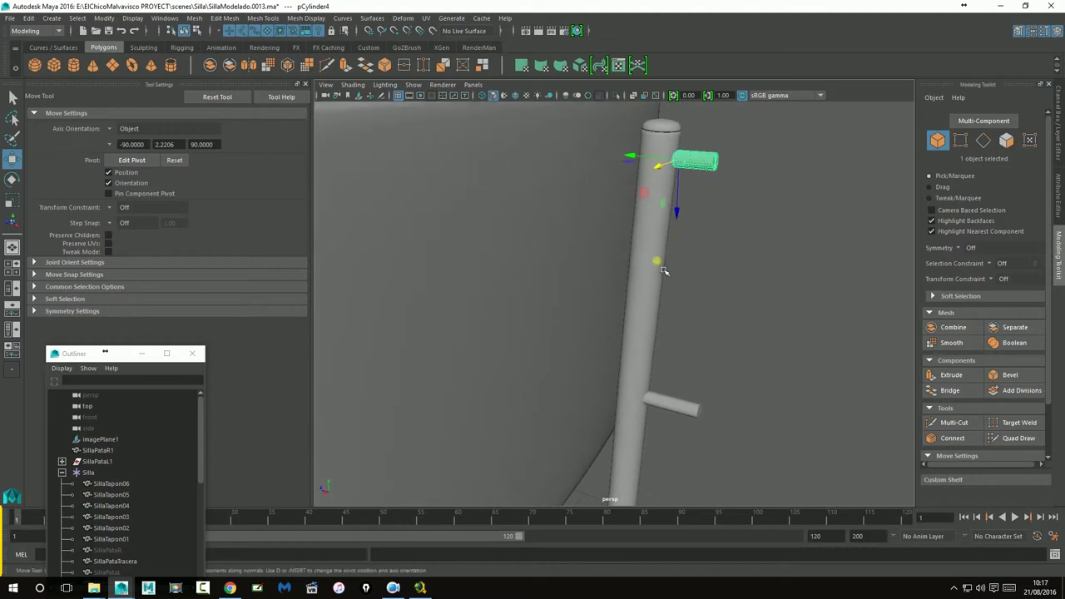
# - Select the right back leg SillaPataR1 and orbit to see the whole chair
pyautogui.click(664, 270)
pyautogui.click(713, 166)
pyautogui.click(674, 309)
pyautogui.click(648, 301)
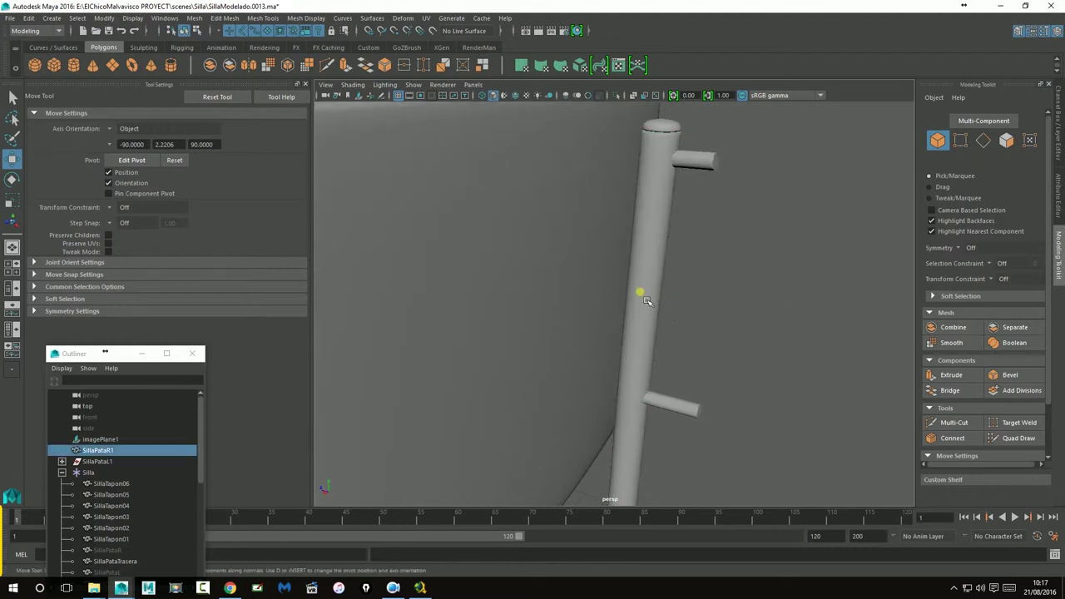
pyautogui.moveTo(678, 317)
pyautogui.keyDown('alt'); pyautogui.mouseDown()
pyautogui.moveTo(713, 292)
pyautogui.moveTo(445, 340)
pyautogui.mouseUp(); pyautogui.keyUp('alt')
# - Apply Mesh Smooth to the right back leg SillaPataR1 with 2 divisions
pyautogui.click(421, 359)
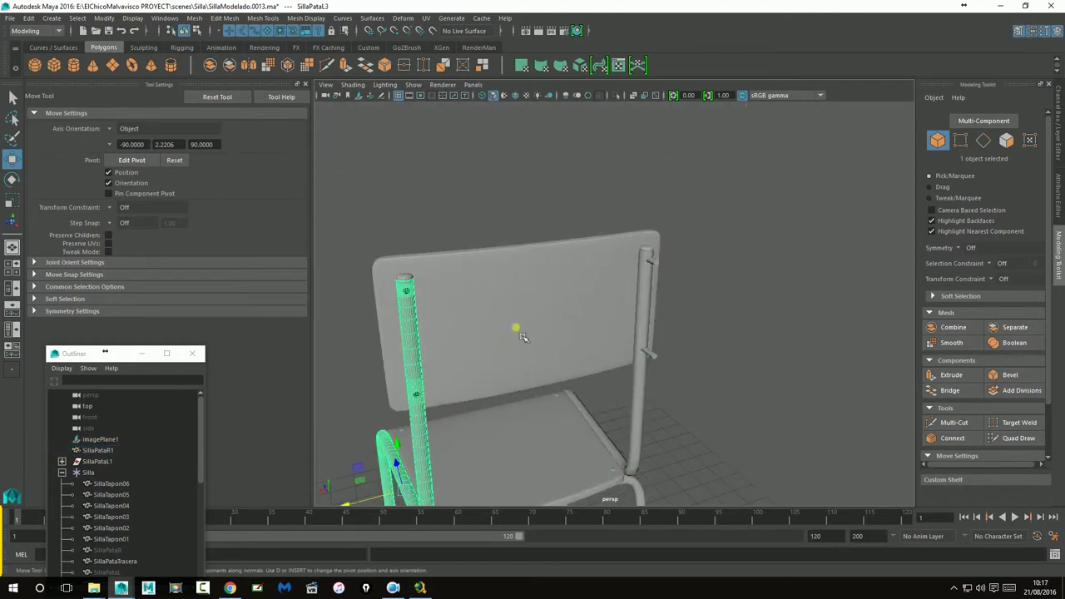
pyautogui.click(654, 319)
pyautogui.click(951, 343)
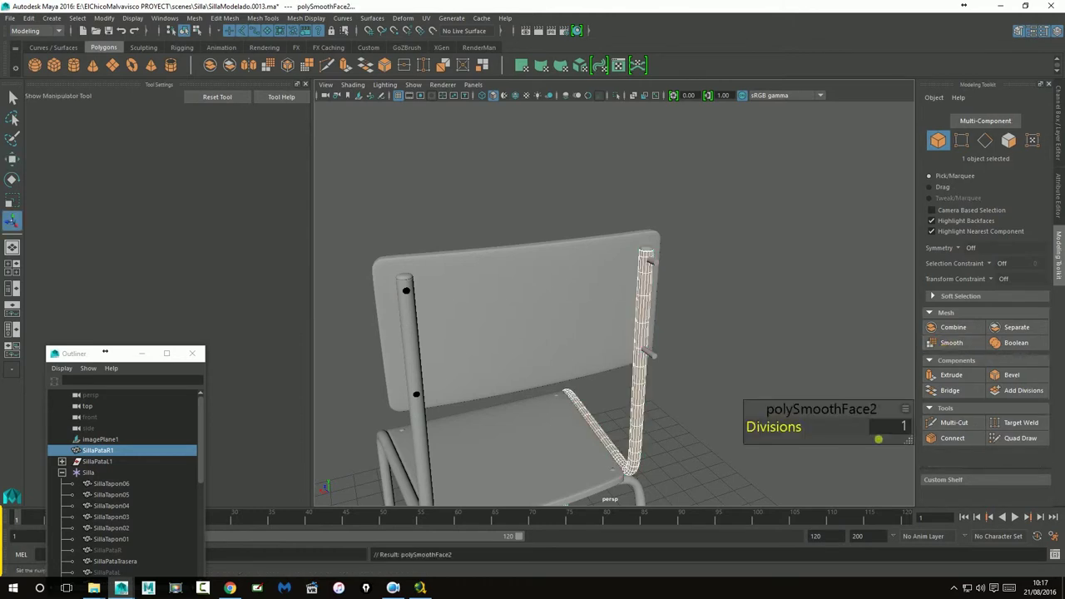
pyautogui.click(887, 425)
pyautogui.press('Return')
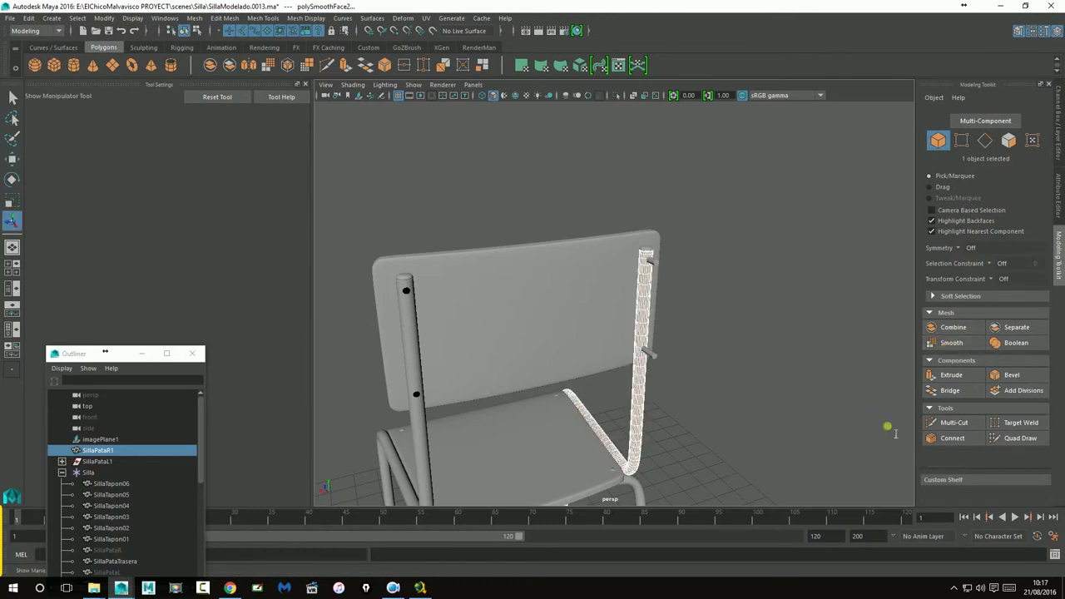
pyautogui.click(784, 316)
# - Reselect the smoothed leg and zoom in close on its top
pyautogui.scroll(3, 747, 258)
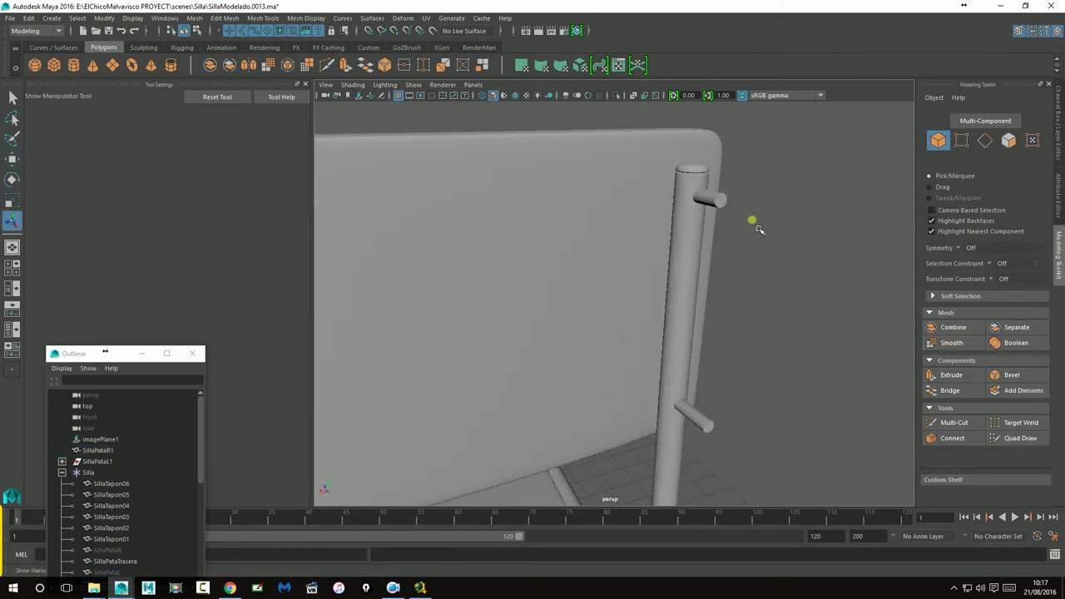
pyautogui.scroll(2, 724, 233)
pyautogui.click(676, 254)
pyautogui.moveTo(676, 253)
pyautogui.keyDown('alt'); pyautogui.mouseDown()
pyautogui.moveTo(706, 236)
pyautogui.moveTo(788, 264)
pyautogui.mouseUp(); pyautogui.keyUp('alt')
pyautogui.scroll(3, 782, 198)
pyautogui.scroll(2, 783, 198)
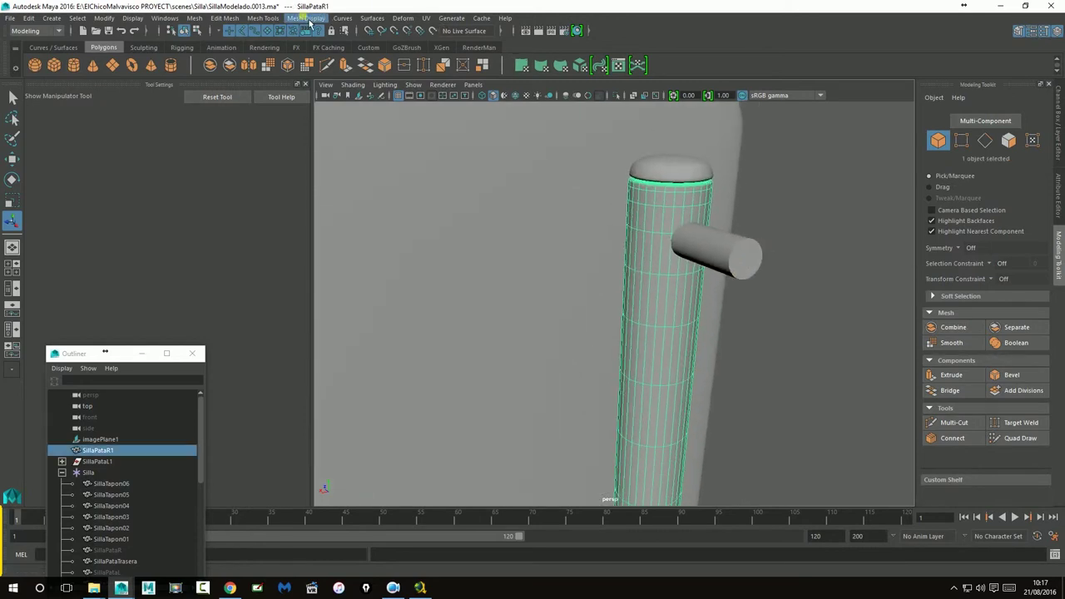
pyautogui.click(284, 20)
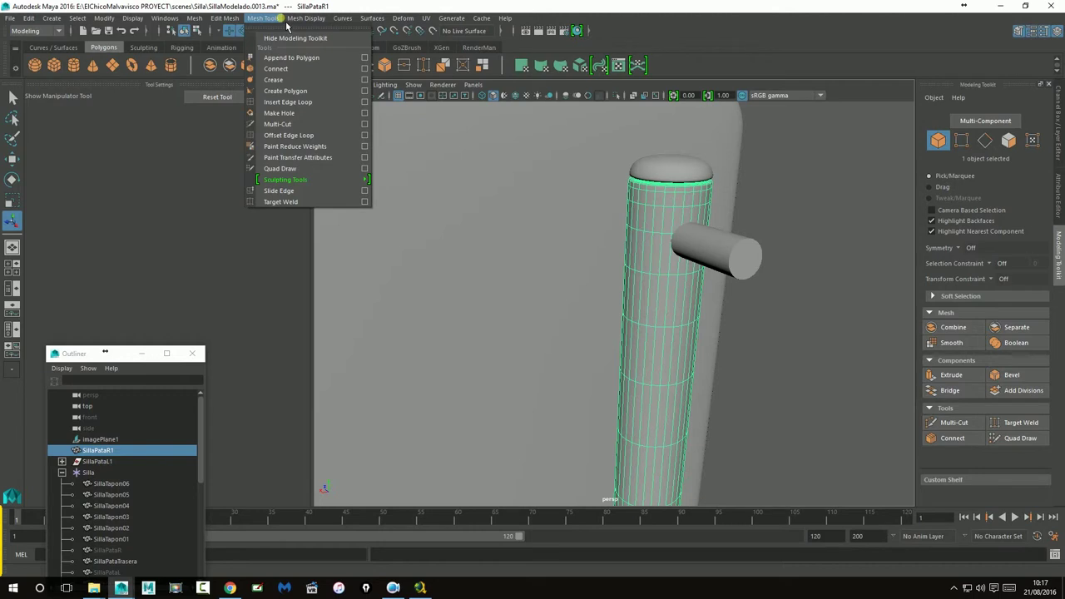
# - Insert multiple edge loops near the top of the right back leg
pyautogui.click(365, 102)
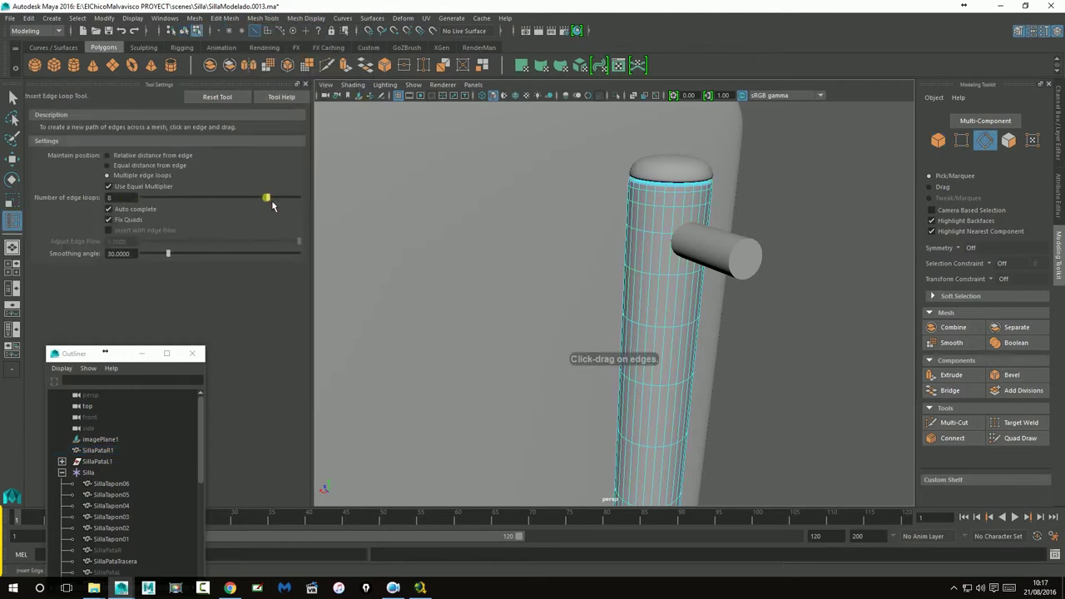
pyautogui.click(680, 227)
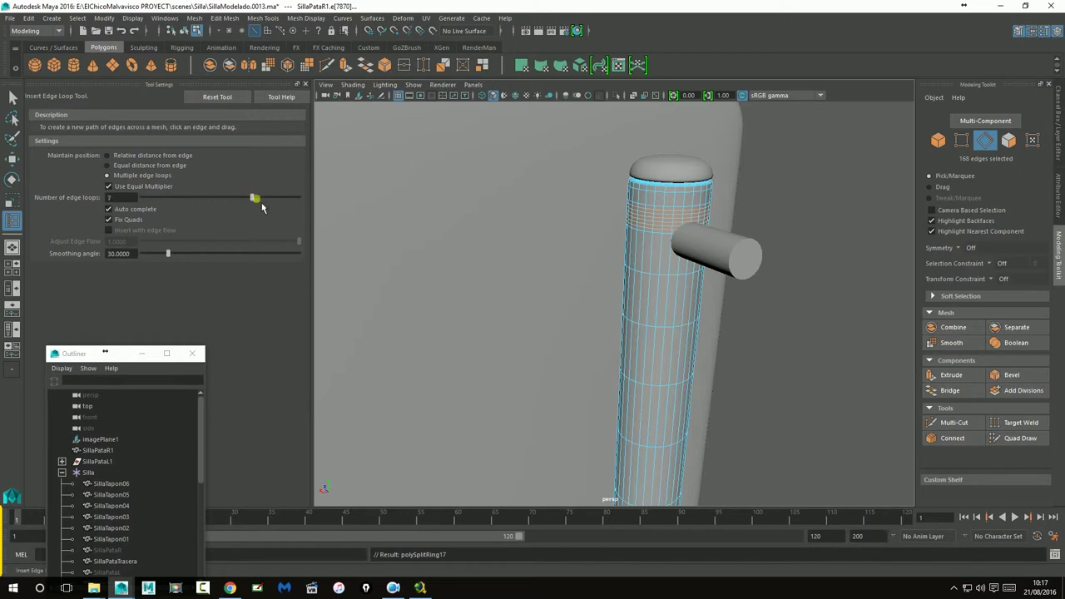
pyautogui.click(676, 256)
pyautogui.keyDown('alt'); pyautogui.moveTo(706, 403); pyautogui.dragTo(848, 317); pyautogui.keyUp('alt')
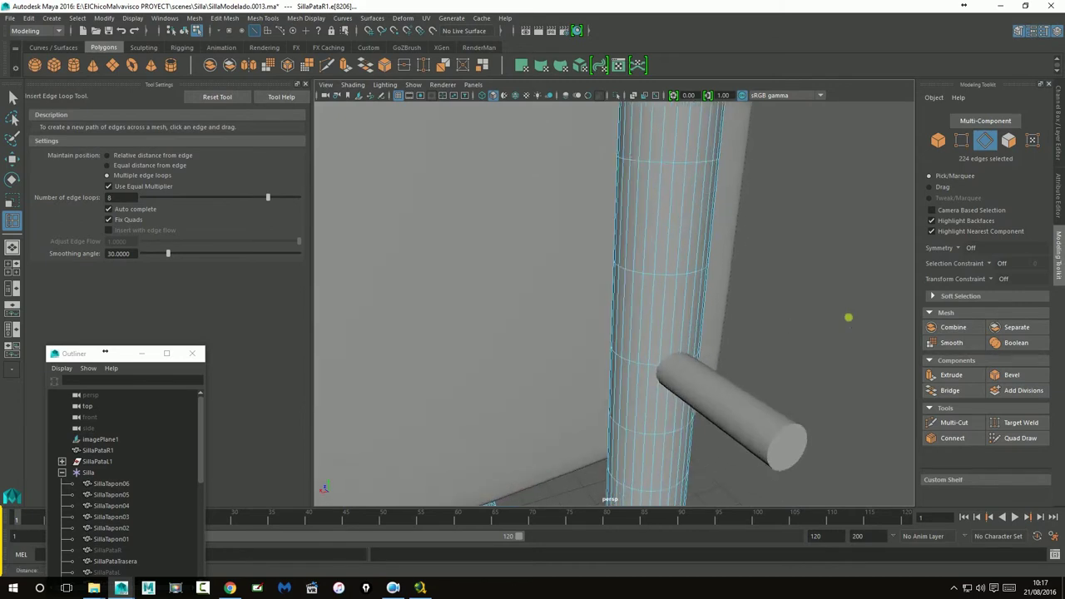
# - Add a band of edge loops beside the lower peg, undoing misplaced attempts
pyautogui.click(674, 328)
pyautogui.hotkey('ctrl', 'z')
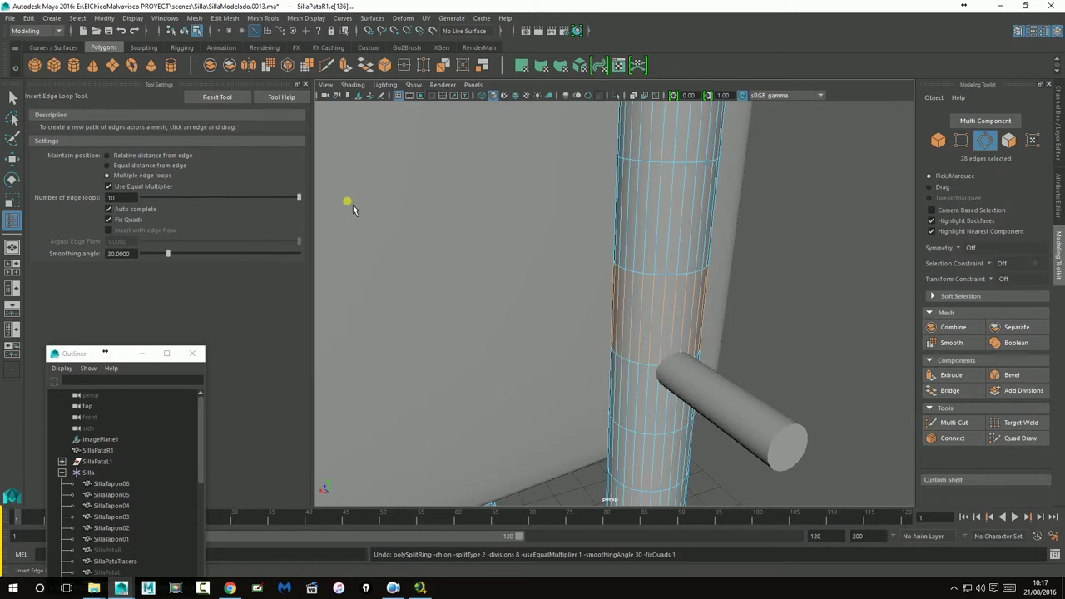
pyautogui.moveTo(663, 331); pyautogui.dragTo(672, 323)
pyautogui.hotkey('ctrl', 'z')
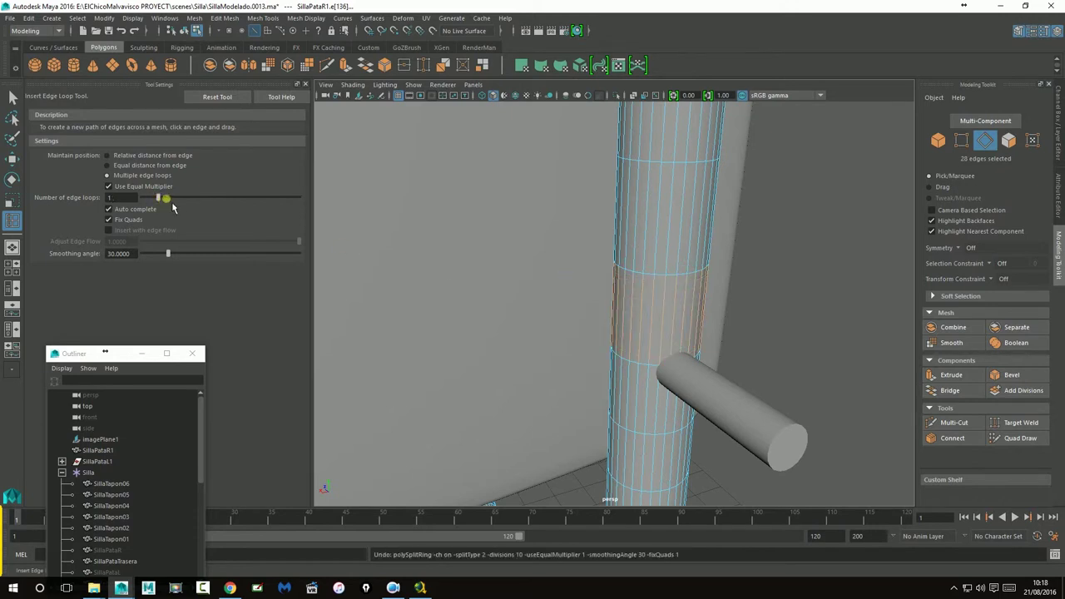
pyautogui.click(680, 328)
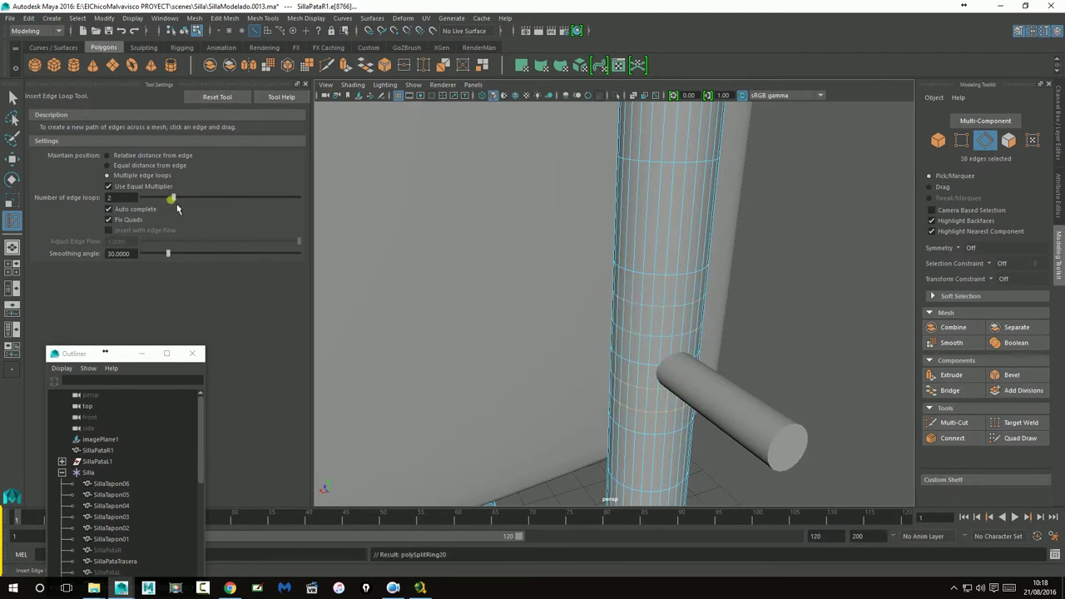
pyautogui.click(662, 351)
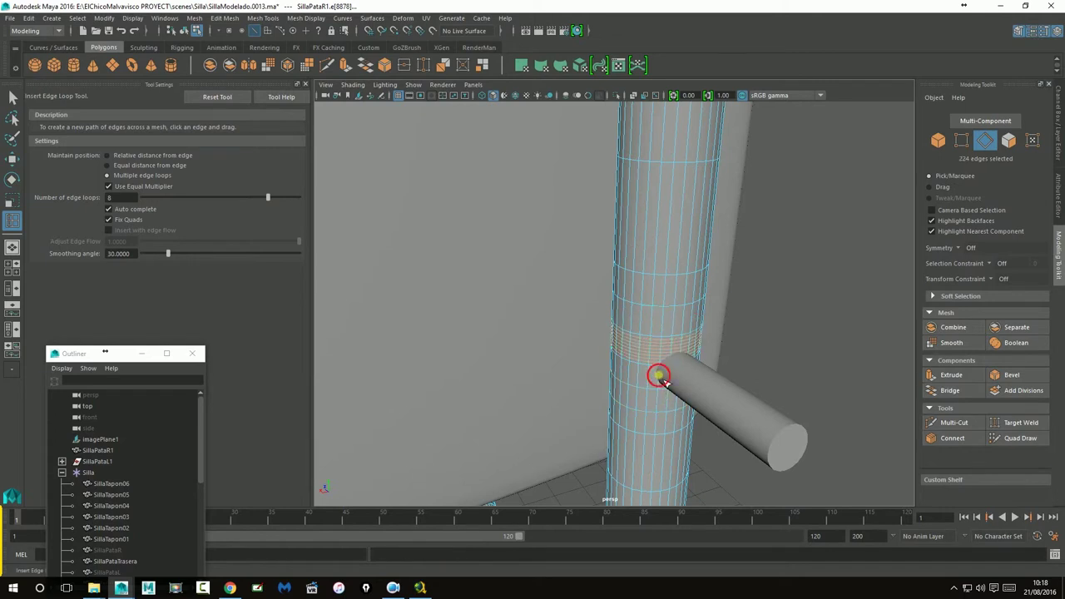
pyautogui.moveTo(656, 400)
pyautogui.keyDown('alt'); pyautogui.mouseDown()
pyautogui.moveTo(693, 430)
pyautogui.moveTo(641, 242)
pyautogui.moveTo(612, 339)
pyautogui.moveTo(630, 341)
pyautogui.moveTo(633, 352)
pyautogui.moveTo(682, 316)
pyautogui.moveTo(614, 269)
pyautogui.moveTo(618, 506)
pyautogui.moveTo(766, 330)
pyautogui.moveTo(649, 233)
pyautogui.moveTo(637, 388)
pyautogui.moveTo(645, 198)
pyautogui.moveTo(638, 268)
pyautogui.mouseUp(); pyautogui.keyUp('alt')
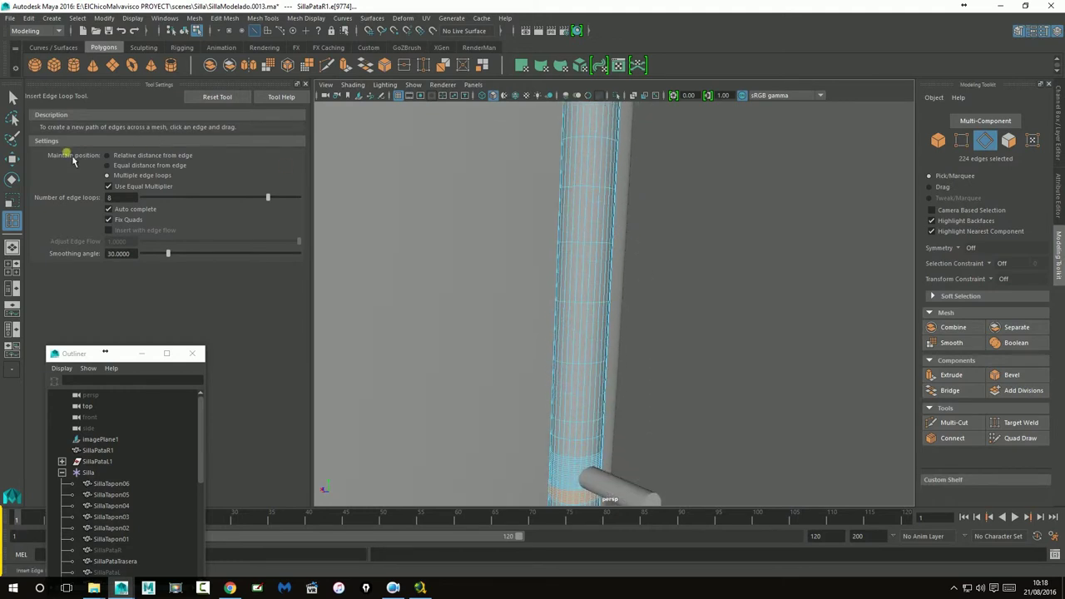
pyautogui.press('w')
pyautogui.keyDown('alt'); pyautogui.moveTo(687, 233); pyautogui.dragTo(616, 295); pyautogui.keyUp('alt')
# - Cut both pegs out of the right back leg with a Boolean Difference
pyautogui.moveTo(590, 286); pyautogui.dragTo(626, 281, button='right')
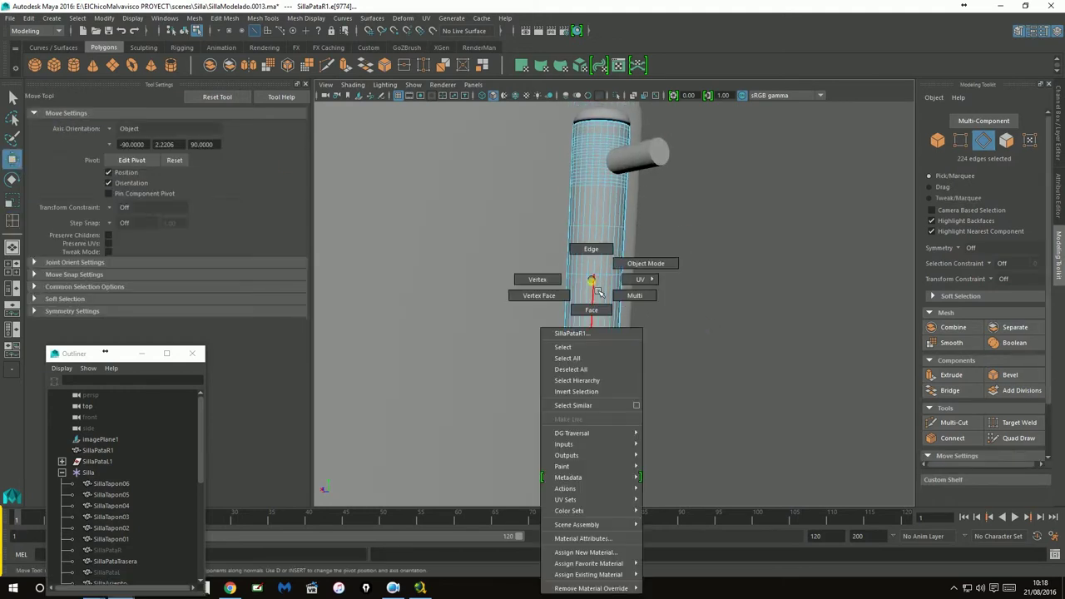
pyautogui.click(616, 279)
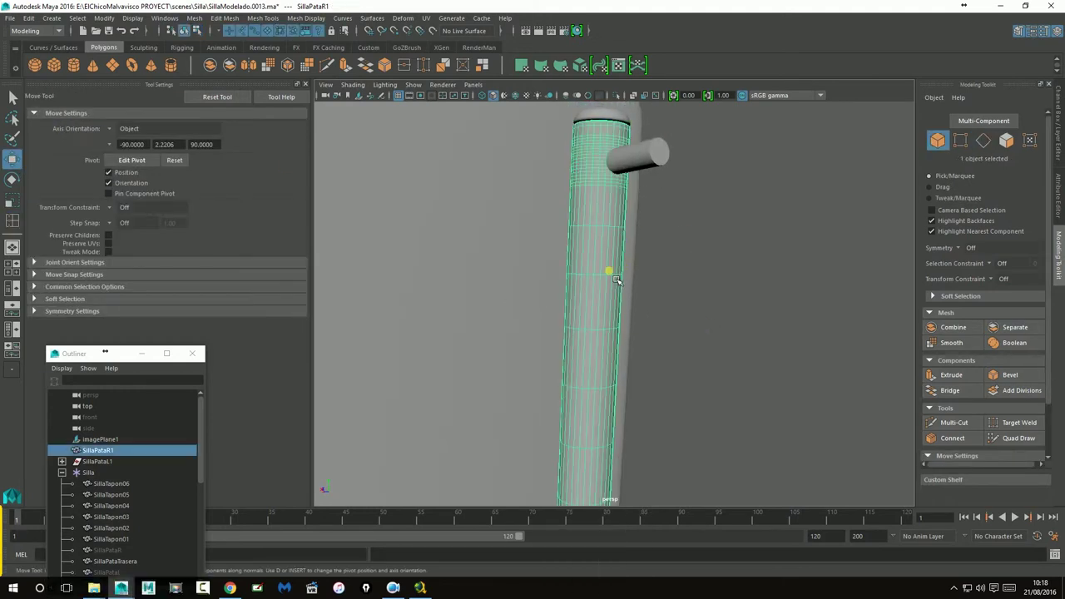
pyautogui.keyDown('shift'); pyautogui.click(654, 166); pyautogui.keyUp('shift')
pyautogui.keyDown('alt'); pyautogui.moveTo(686, 430); pyautogui.dragTo(643, 352); pyautogui.keyUp('alt')
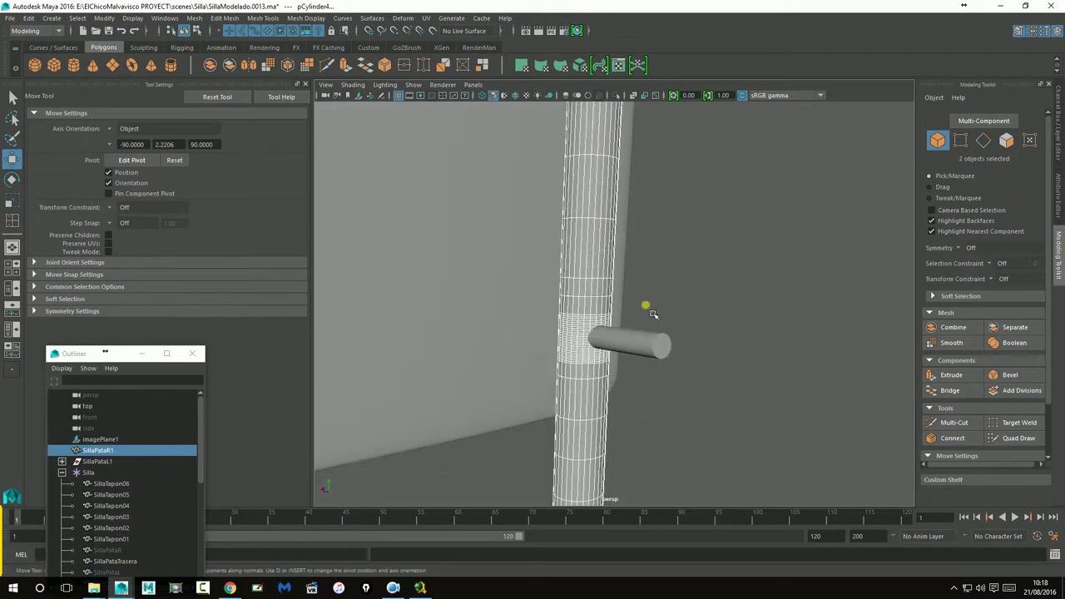
pyautogui.keyDown('shift'); pyautogui.click(641, 351); pyautogui.keyUp('shift')
pyautogui.moveTo(646, 297)
pyautogui.keyDown('alt'); pyautogui.mouseDown()
pyautogui.moveTo(670, 286)
pyautogui.moveTo(673, 197)
pyautogui.moveTo(674, 328)
pyautogui.moveTo(506, 292)
pyautogui.moveTo(554, 255)
pyautogui.mouseUp(); pyautogui.keyUp('alt')
pyautogui.click(1006, 351)
pyautogui.click(883, 426)
pyautogui.click(893, 444)
pyautogui.click(709, 329)
# - Conform the blackened leg's normals so it shades grey again
pyautogui.moveTo(718, 337)
pyautogui.keyDown('alt'); pyautogui.mouseDown()
pyautogui.moveTo(708, 349)
pyautogui.moveTo(721, 347)
pyautogui.mouseUp(); pyautogui.keyUp('alt')
pyautogui.moveTo(721, 347)
pyautogui.keyDown('alt'); pyautogui.mouseDown(button='right')
pyautogui.moveTo(357, 328)
pyautogui.moveTo(662, 350)
pyautogui.mouseUp(button='right'); pyautogui.keyUp('alt')
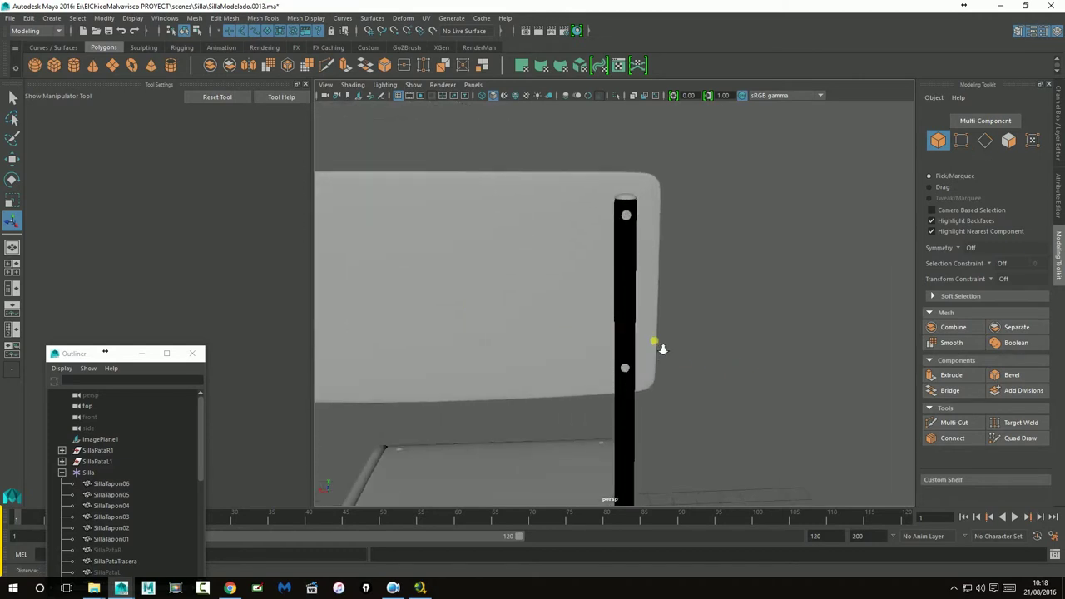
pyautogui.click(624, 326)
pyautogui.moveTo(713, 361)
pyautogui.keyDown('alt'); pyautogui.mouseDown()
pyautogui.moveTo(624, 361)
pyautogui.moveTo(714, 364)
pyautogui.mouseUp(); pyautogui.keyUp('alt')
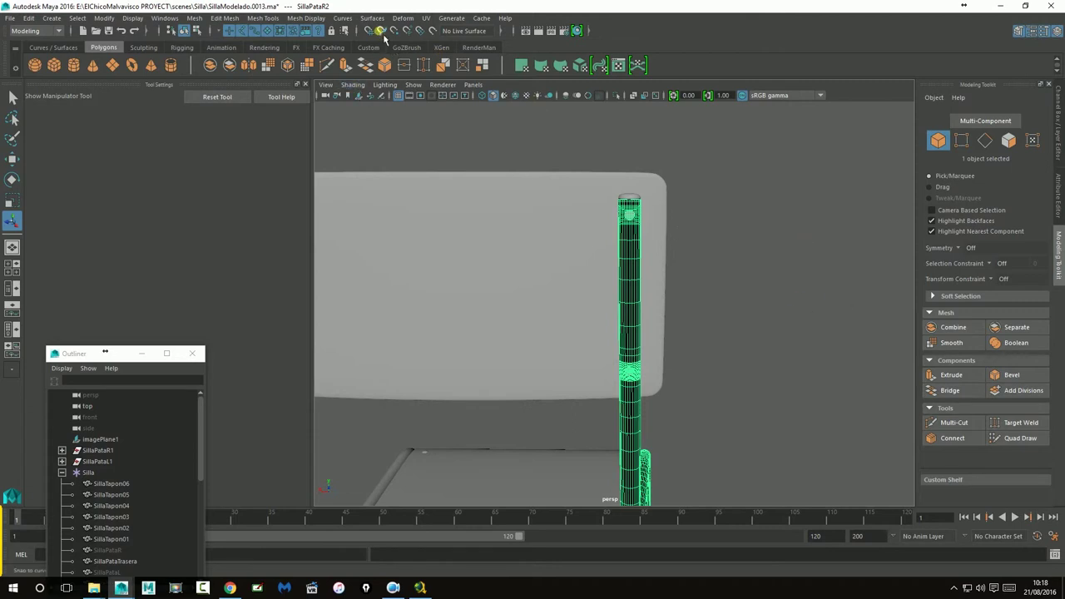
pyautogui.click(270, 18)
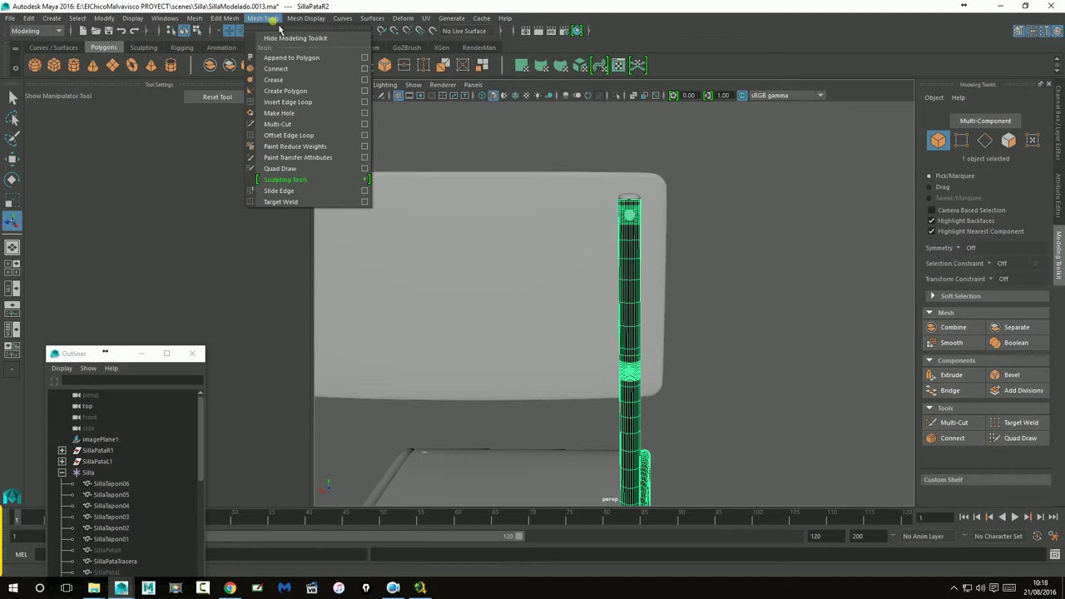
pyautogui.click(321, 58)
pyautogui.click(761, 250)
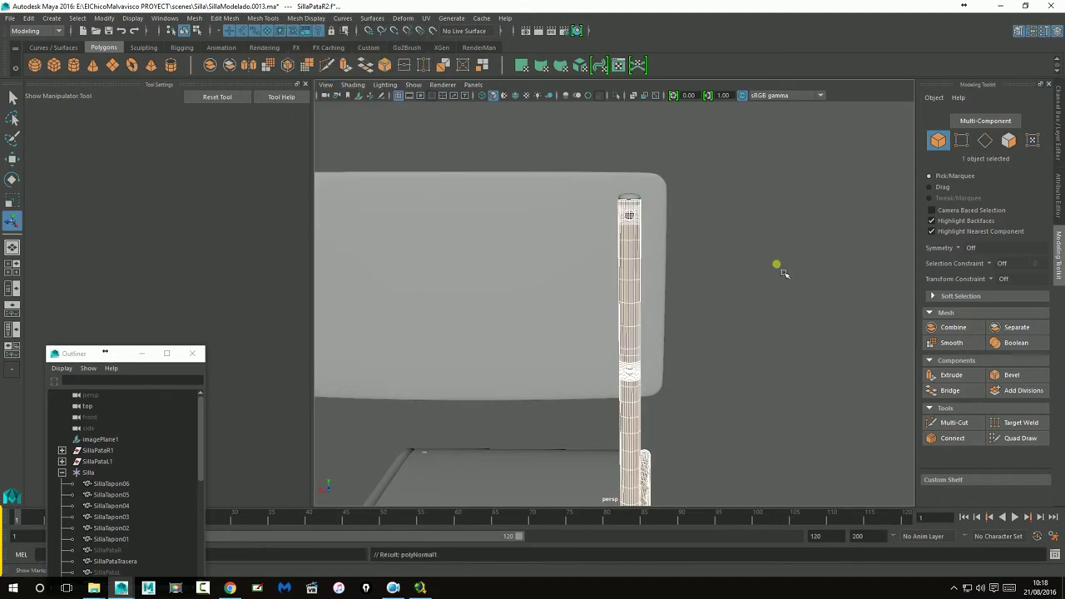
pyautogui.scroll(-5, 753, 300)
pyautogui.moveTo(751, 297)
pyautogui.keyDown('alt'); pyautogui.mouseDown()
pyautogui.moveTo(637, 353)
pyautogui.moveTo(724, 294)
pyautogui.moveTo(613, 278)
pyautogui.moveTo(575, 285)
pyautogui.moveTo(766, 295)
pyautogui.moveTo(673, 303)
pyautogui.moveTo(613, 233)
pyautogui.moveTo(580, 266)
pyautogui.mouseUp(); pyautogui.keyUp('alt')
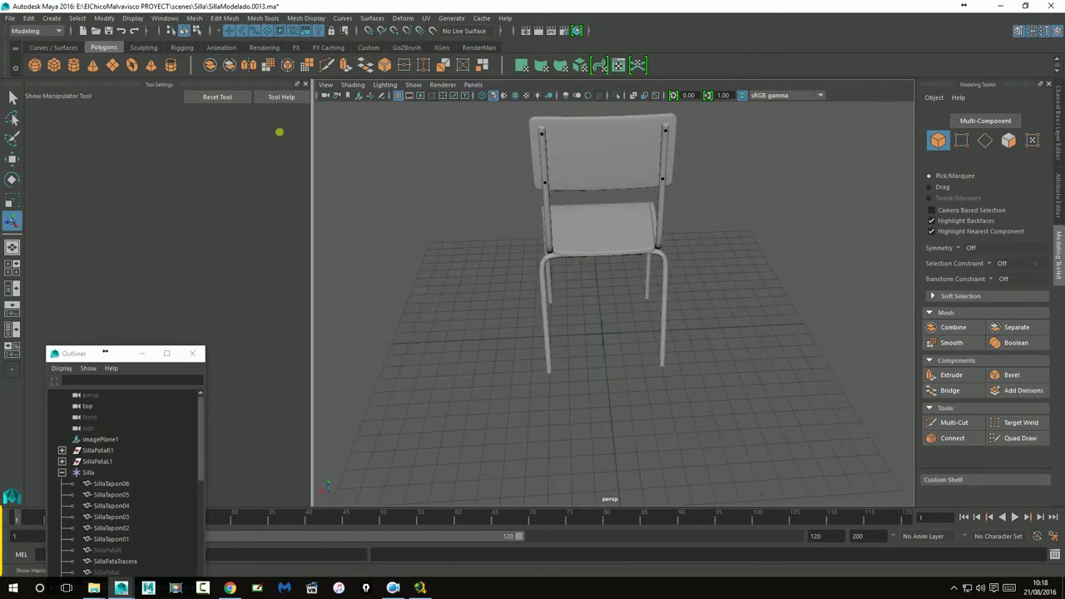
# - Increment and save the chair scene as SillaModelado.0014.ma
pyautogui.moveTo(621, 290)
pyautogui.keyDown('alt'); pyautogui.mouseDown()
pyautogui.moveTo(549, 265)
pyautogui.moveTo(549, 302)
pyautogui.moveTo(650, 284)
pyautogui.mouseUp(); pyautogui.keyUp('alt')
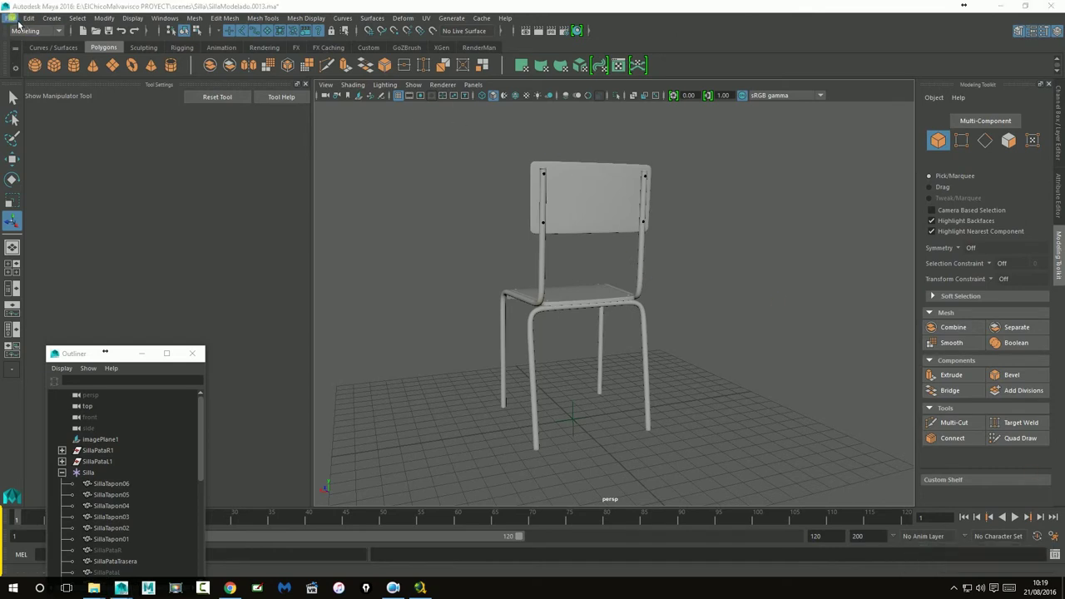
pyautogui.click(11, 18)
pyautogui.click(38, 78)
pyautogui.click(741, 289)
# - Create a polygon plane, frame it, and isolate it in the view
pyautogui.click(51, 18)
pyautogui.moveTo(85, 58)
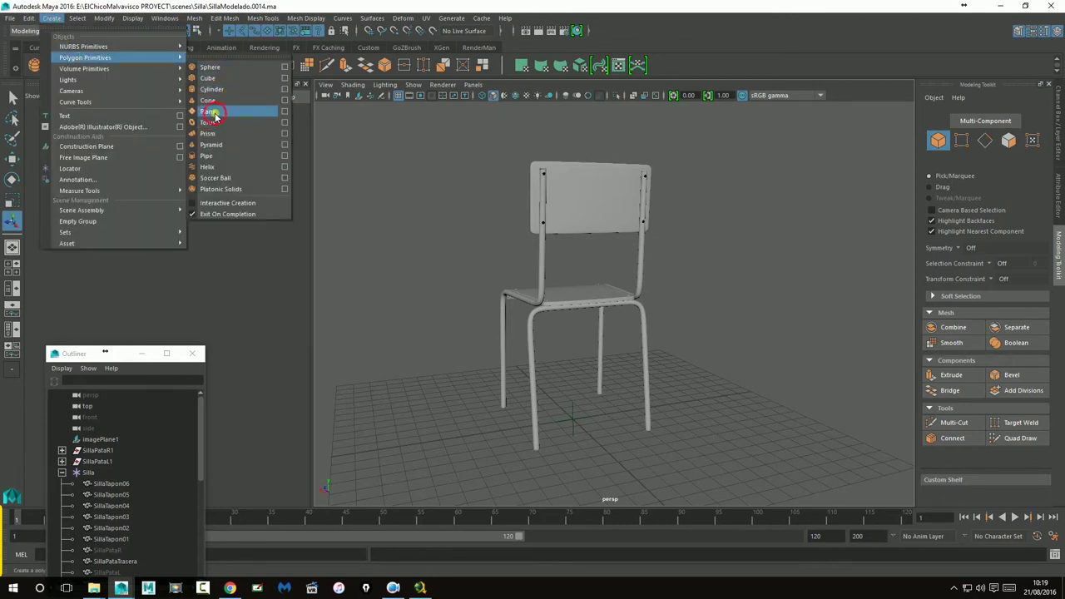
pyautogui.click(209, 111)
pyautogui.keyDown('alt'); pyautogui.moveTo(658, 304); pyautogui.dragTo(655, 325); pyautogui.keyUp('alt')
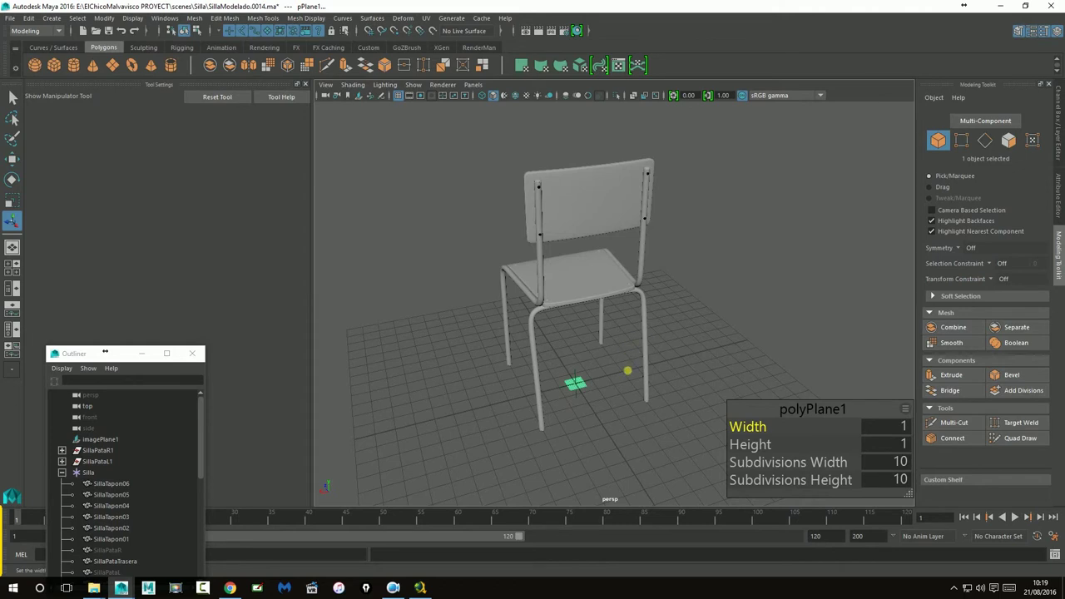
pyautogui.press('f')
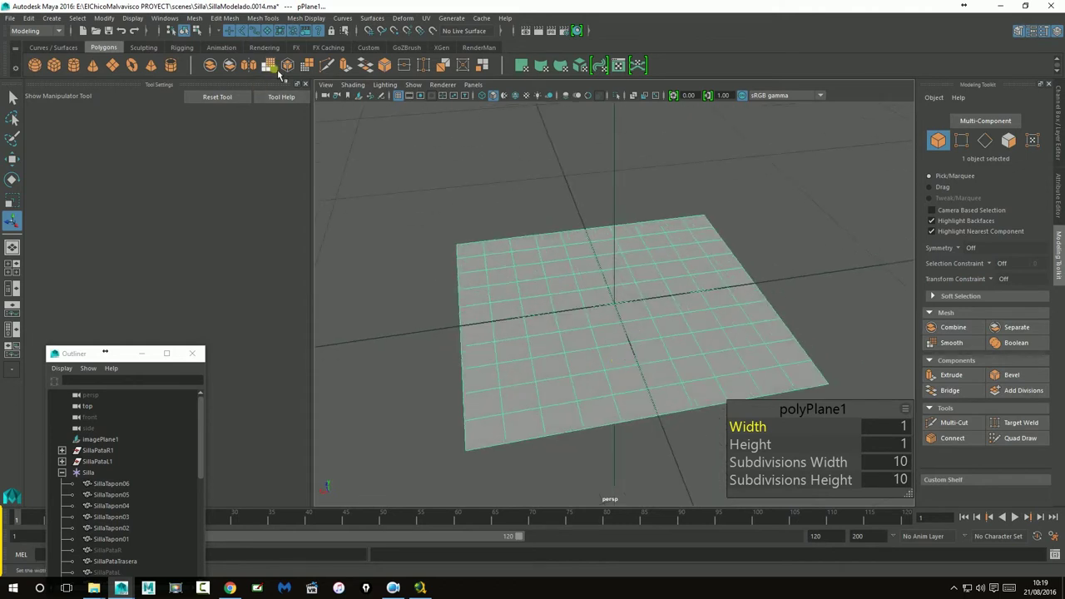
pyautogui.click(616, 96)
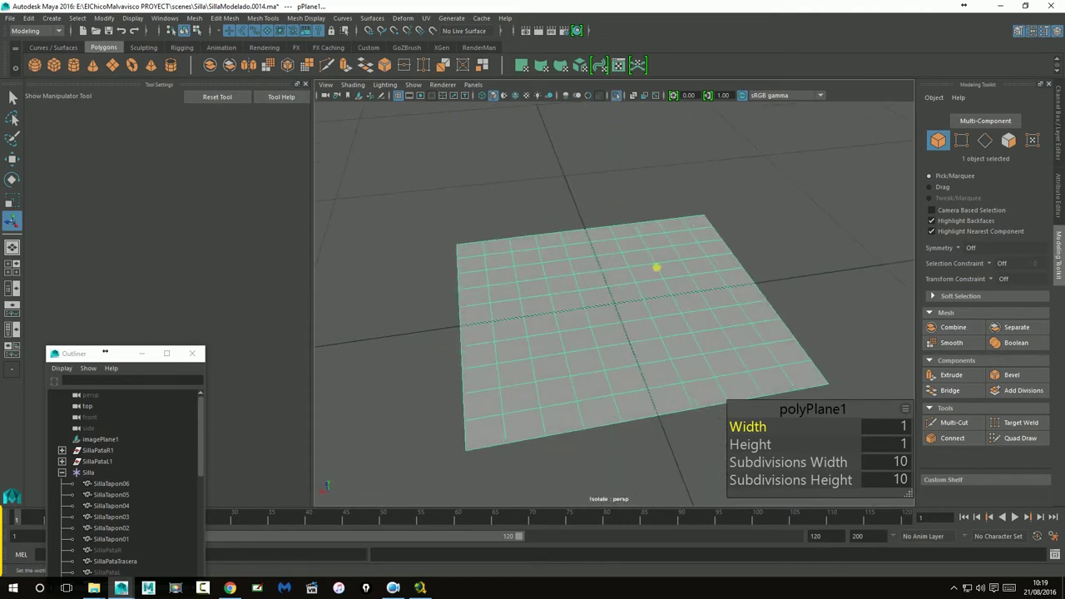
# - Reduce the plane's width and height subdivisions to 1 and hide the floor grid
pyautogui.moveTo(877, 462)
pyautogui.mouseDown()
pyautogui.moveTo(803, 469)
pyautogui.moveTo(389, 442)
pyautogui.mouseUp()
pyautogui.click(803, 480)
pyautogui.click(398, 96)
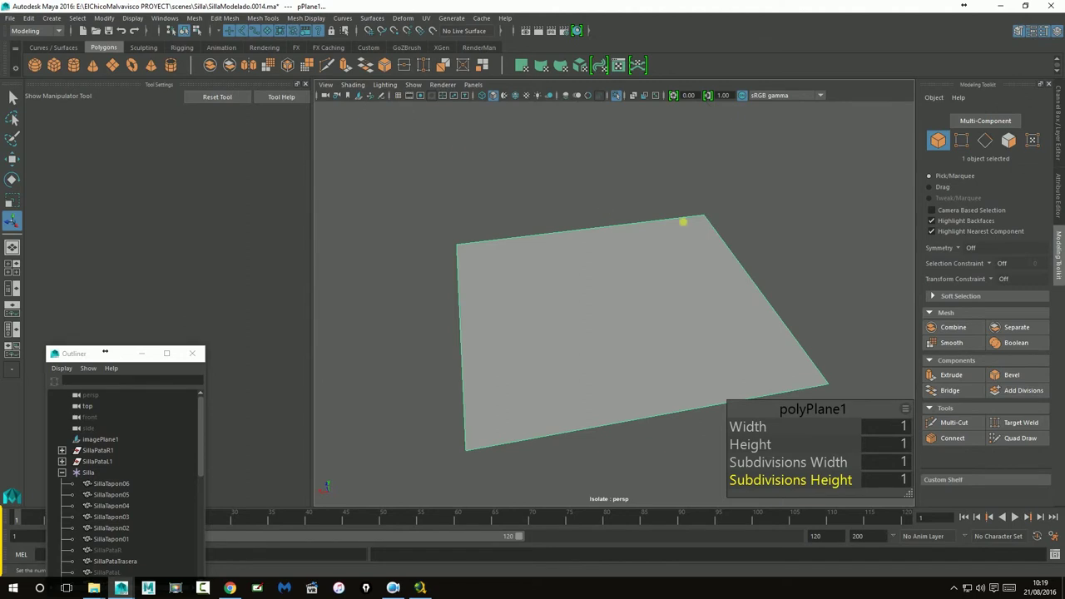
pyautogui.moveTo(670, 297)
pyautogui.keyDown('alt'); pyautogui.mouseDown()
pyautogui.moveTo(655, 316)
pyautogui.moveTo(647, 312)
pyautogui.mouseUp(); pyautogui.keyUp('alt')
pyautogui.click(638, 285)
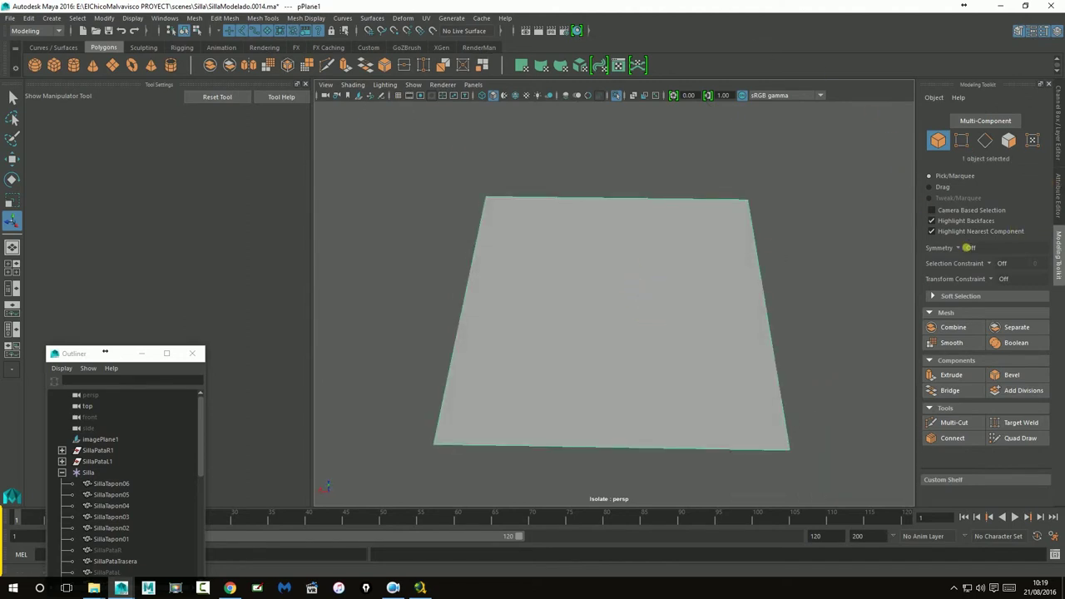
pyautogui.click(954, 422)
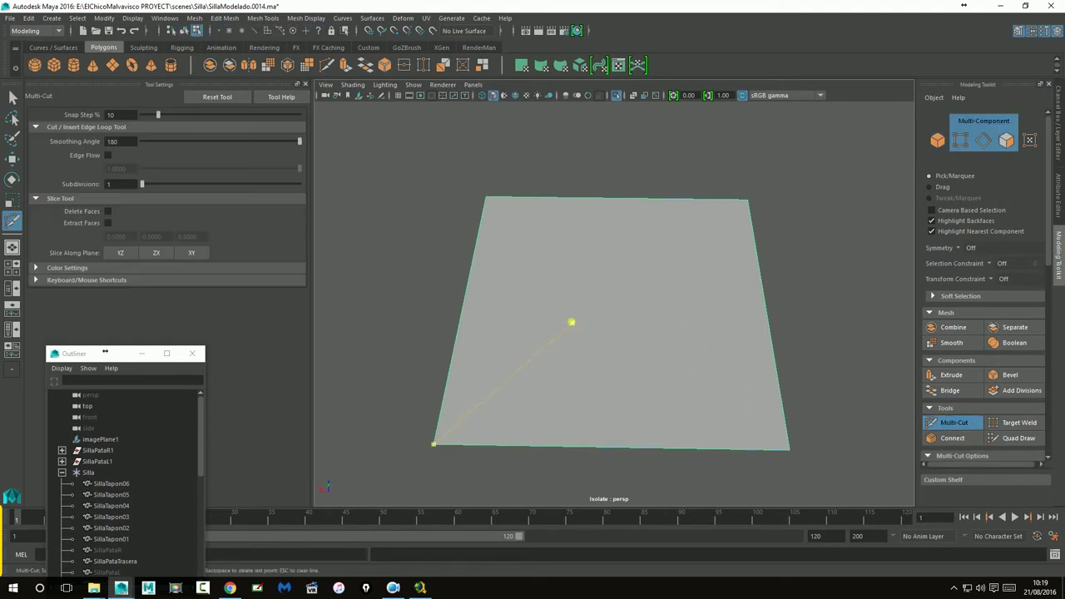
# - Multi-Cut three vertical and three horizontal loops across pPlane1, redoing one misplaced vertical cut
pyautogui.keyDown('ctrl'); pyautogui.click(611, 298); pyautogui.keyUp('ctrl')
pyautogui.keyDown('ctrl'); pyautogui.click(545, 298); pyautogui.keyUp('ctrl')
pyautogui.keyDown('ctrl'); pyautogui.click(541, 371); pyautogui.keyUp('ctrl')
pyautogui.keyDown('ctrl'); pyautogui.click(559, 250); pyautogui.keyUp('ctrl')
pyautogui.moveTo(721, 293)
pyautogui.keyDown('alt'); pyautogui.mouseDown()
pyautogui.moveTo(796, 296)
pyautogui.moveTo(743, 283)
pyautogui.mouseUp(); pyautogui.keyUp('alt')
pyautogui.hotkey('ctrl', 'z')
pyautogui.keyDown('ctrl'); pyautogui.click(538, 309); pyautogui.keyUp('ctrl')
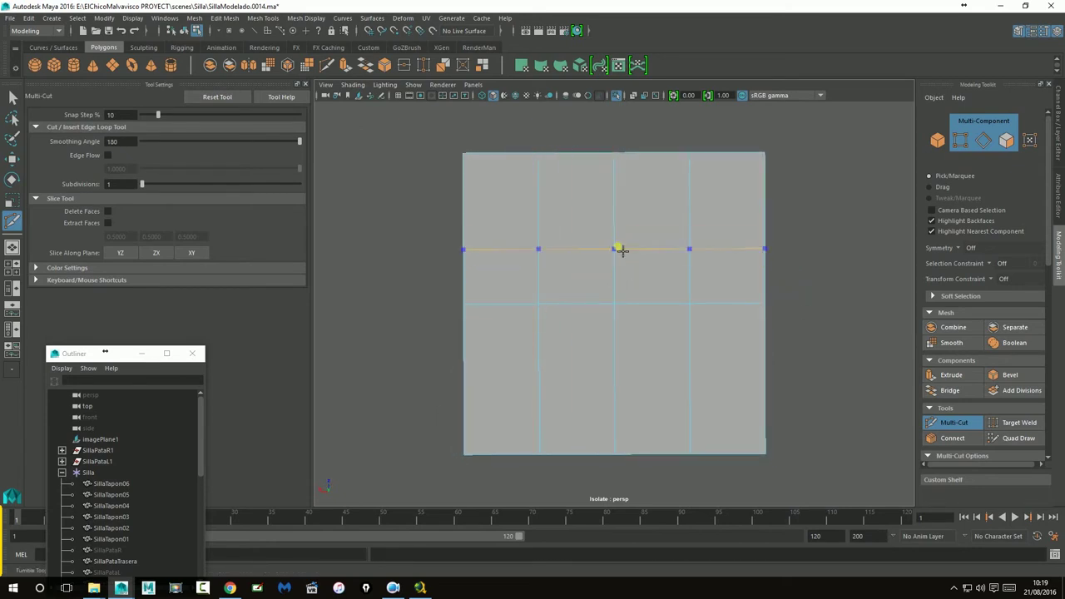
pyautogui.keyDown('ctrl'); pyautogui.click(615, 230); pyautogui.keyUp('ctrl')
pyautogui.keyDown('ctrl'); pyautogui.click(626, 396); pyautogui.keyUp('ctrl')
pyautogui.click(13, 98)
pyautogui.moveTo(541, 280)
pyautogui.mouseDown(button='right')
pyautogui.moveTo(547, 315)
pyautogui.moveTo(495, 282)
pyautogui.mouseUp(button='right')
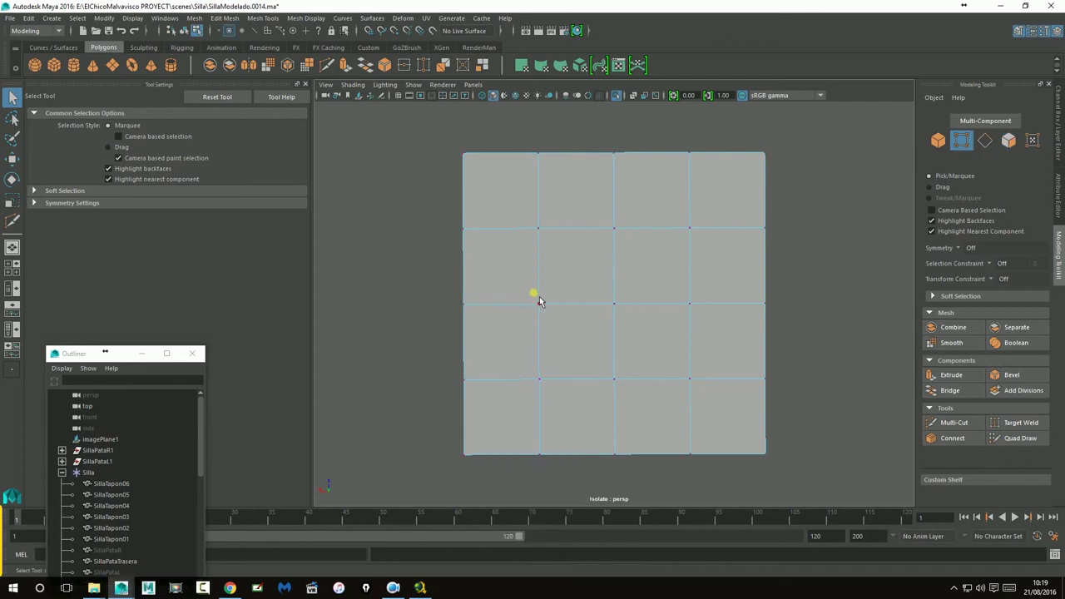
# - Select the four central vertices of the plane and scale them
pyautogui.moveTo(561, 336); pyautogui.dragTo(562, 335)
pyautogui.moveTo(521, 200); pyautogui.dragTo(567, 265)
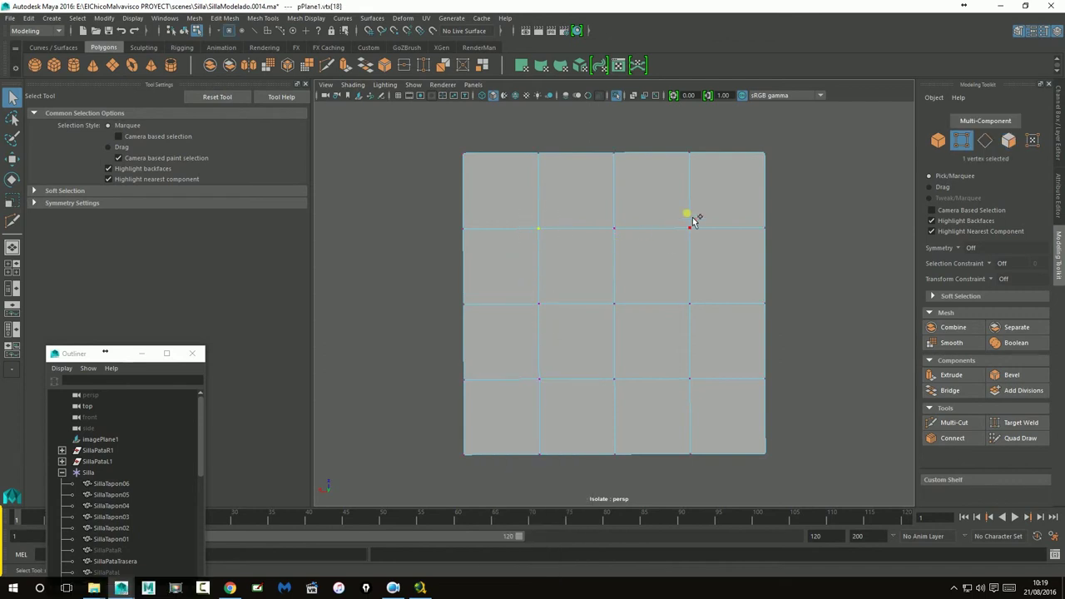
pyautogui.keyDown('shift'); pyautogui.moveTo(699, 348); pyautogui.dragTo(676, 418); pyautogui.keyUp('shift')
pyautogui.keyDown('shift'); pyautogui.moveTo(513, 364); pyautogui.dragTo(546, 400); pyautogui.keyUp('shift')
pyautogui.click(11, 202)
pyautogui.moveTo(623, 309)
pyautogui.mouseDown()
pyautogui.moveTo(591, 316)
pyautogui.moveTo(649, 394)
pyautogui.mouseUp()
# - Delete the four central faces of pPlane1 to open a hole
pyautogui.moveTo(657, 350); pyautogui.dragTo(658, 321, button='right')
pyautogui.click(653, 337)
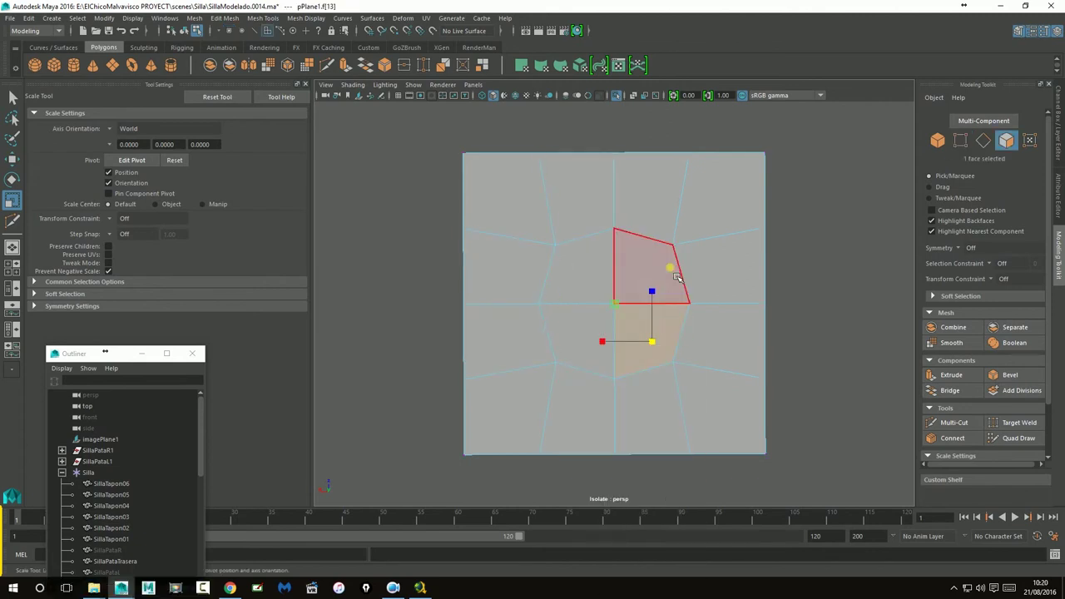
pyautogui.press('Delete')
pyautogui.click(593, 283)
pyautogui.press('Delete')
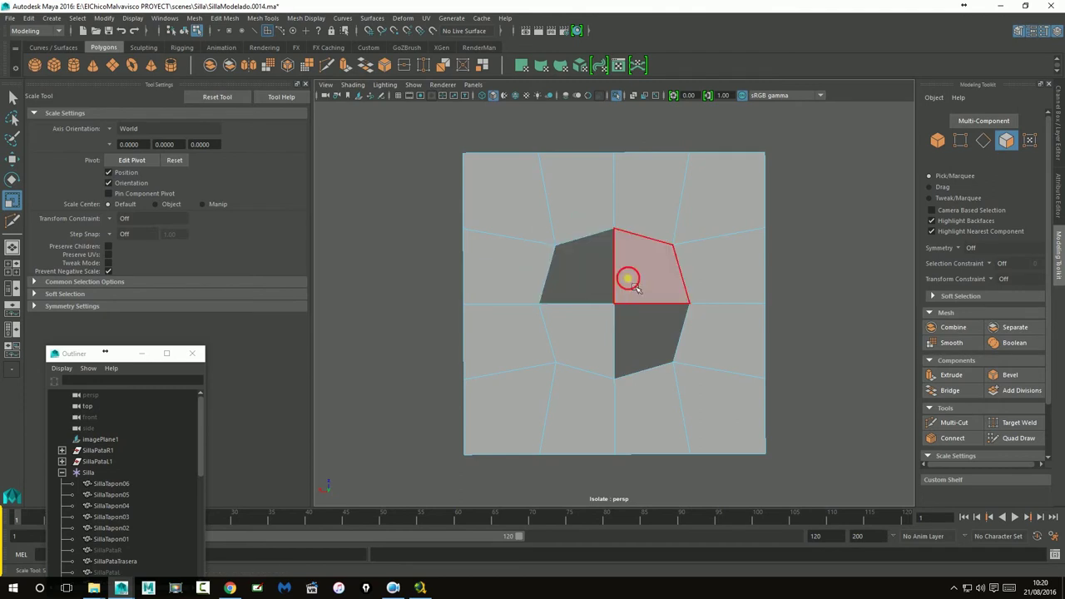
pyautogui.click(630, 278)
pyautogui.press('Delete')
pyautogui.click(599, 332)
# - Turn on smooth preview (3) so the hole appears rounded
pyautogui.moveTo(643, 207); pyautogui.dragTo(692, 213, button='right')
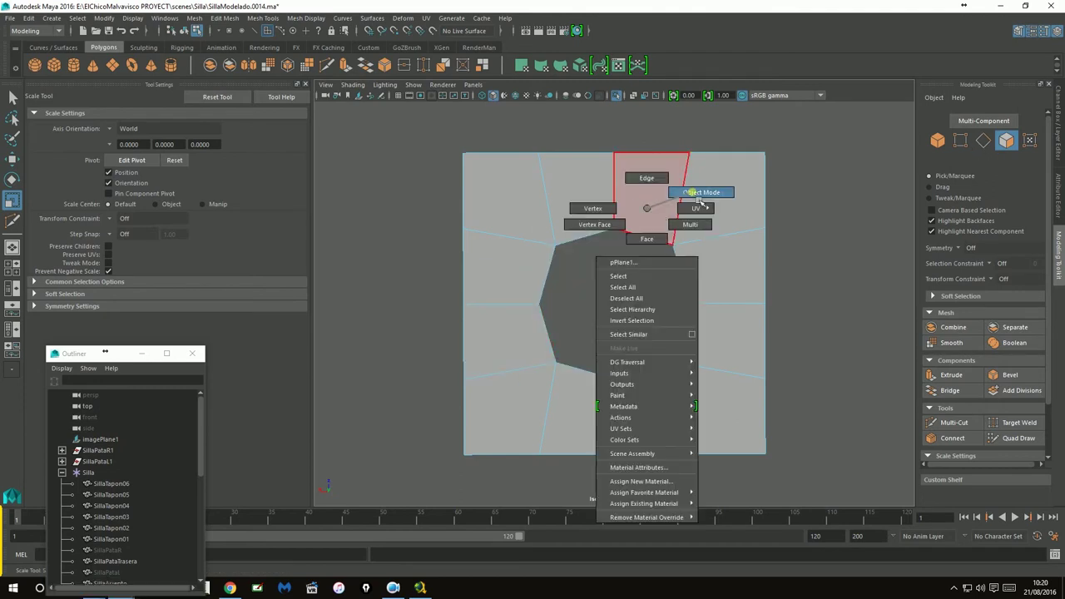
pyautogui.press('3')
pyautogui.click(827, 226)
pyautogui.keyDown('alt'); pyautogui.moveTo(697, 324); pyautogui.dragTo(657, 290); pyautogui.keyUp('alt')
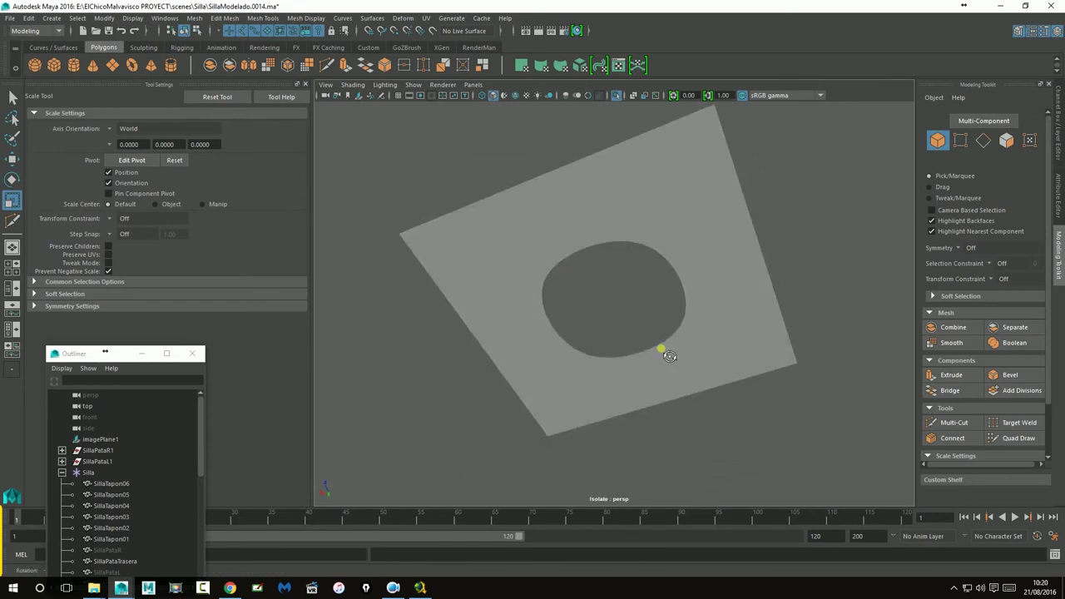
# - Select the hole's diagonal rim vertices and scale them until the hole is circular
pyautogui.click(671, 247)
pyautogui.keyDown('alt'); pyautogui.moveTo(670, 247); pyautogui.dragTo(598, 310); pyautogui.keyUp('alt')
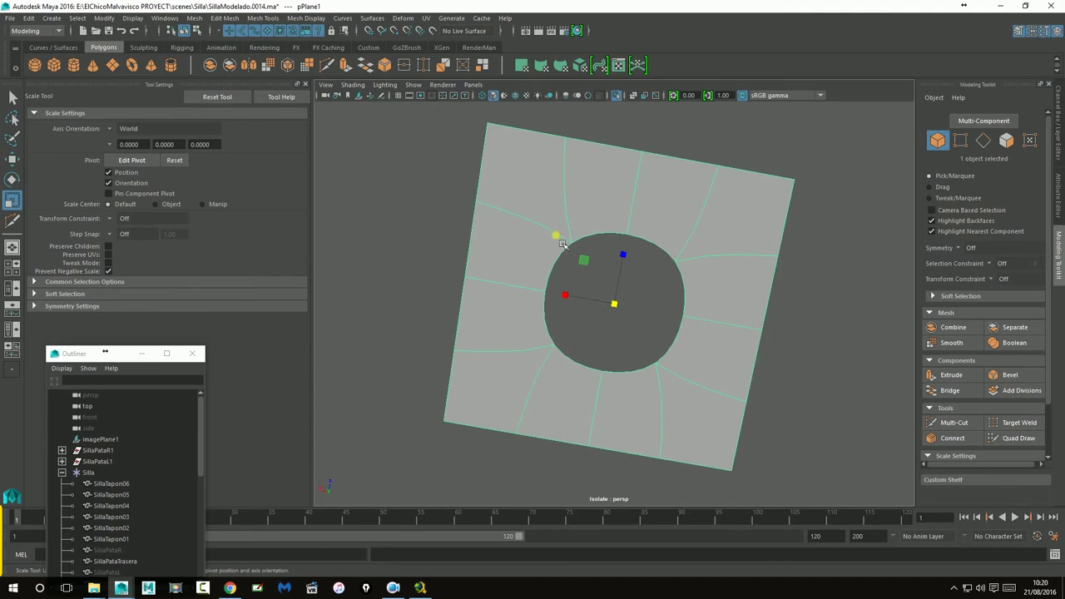
pyautogui.keyDown('alt'); pyautogui.moveTo(563, 243); pyautogui.dragTo(630, 293); pyautogui.keyUp('alt')
pyautogui.moveTo(574, 214); pyautogui.dragTo(551, 220, button='right')
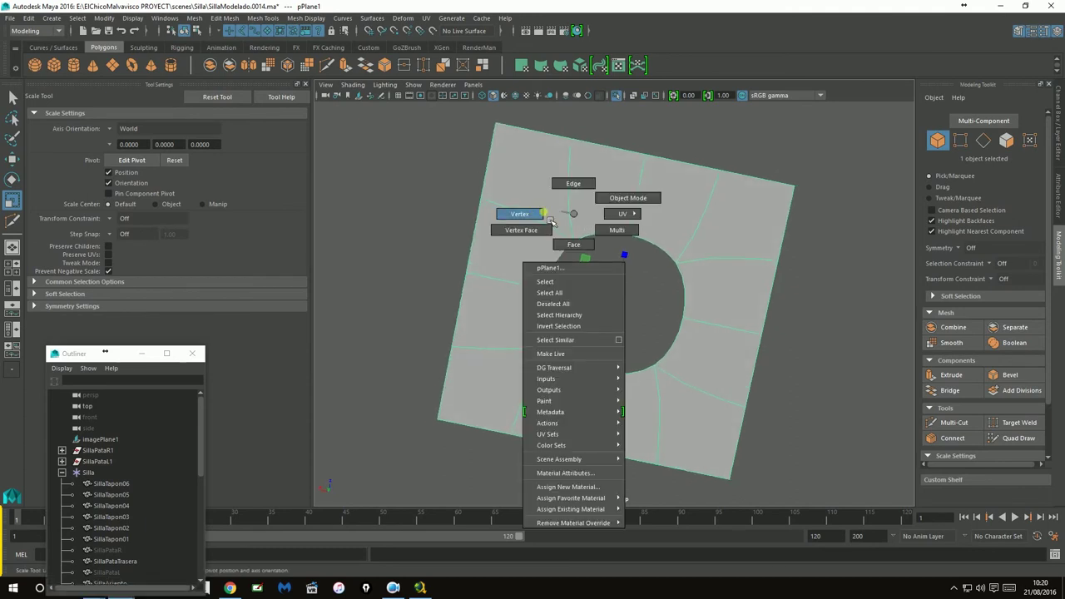
pyautogui.click(573, 238)
pyautogui.keyDown('shift'); pyautogui.click(676, 263); pyautogui.keyUp('shift')
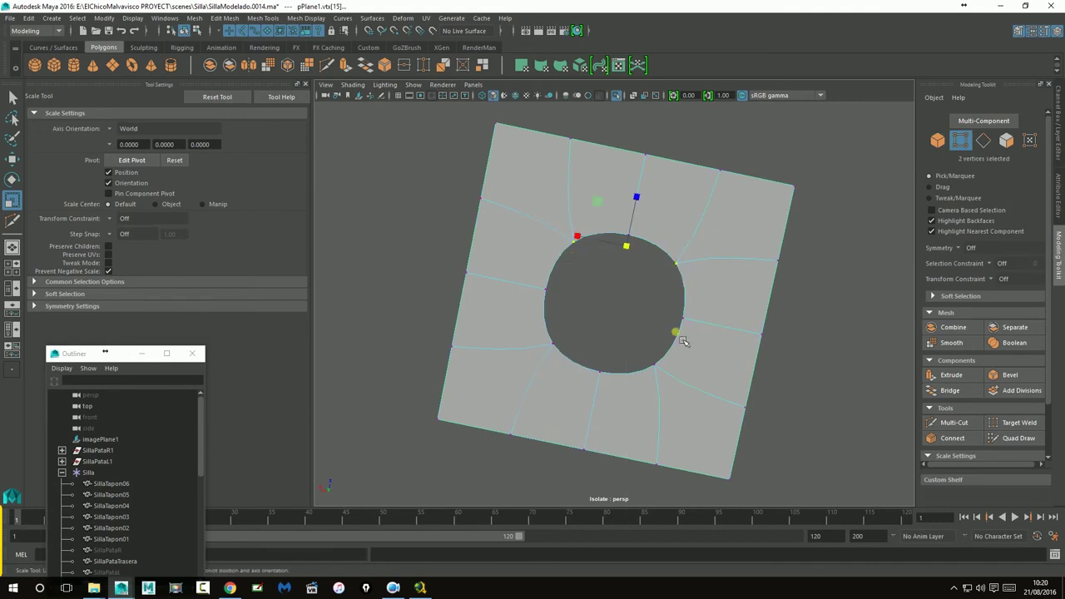
pyautogui.keyDown('shift'); pyautogui.moveTo(639, 350); pyautogui.dragTo(676, 397); pyautogui.keyUp('shift')
pyautogui.keyDown('shift'); pyautogui.click(533, 341); pyautogui.keyUp('shift')
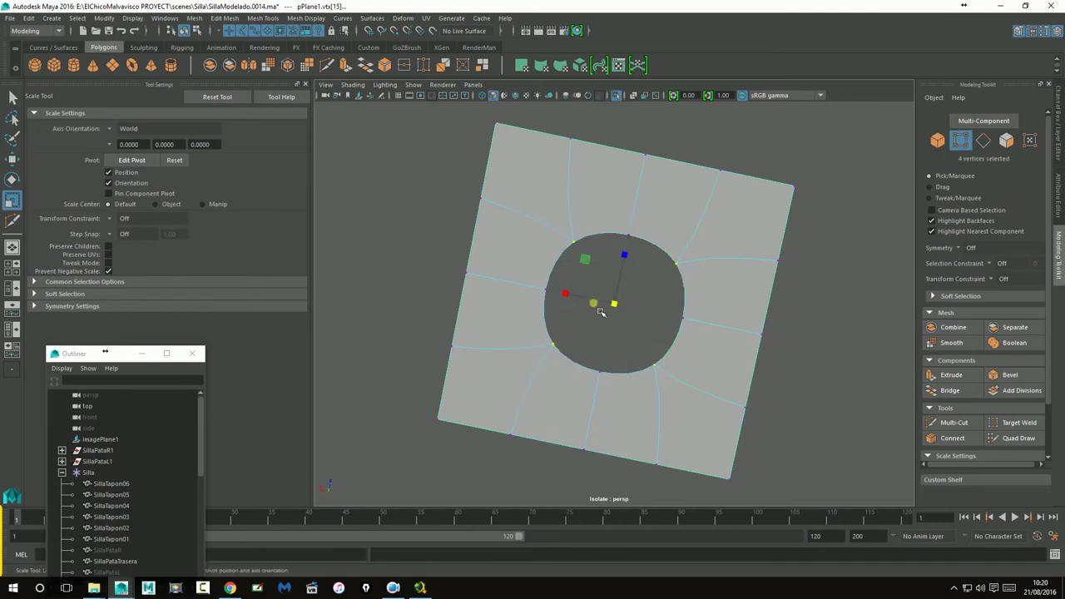
pyautogui.moveTo(612, 308); pyautogui.dragTo(619, 321)
pyautogui.moveTo(670, 234); pyautogui.dragTo(724, 218, button='right')
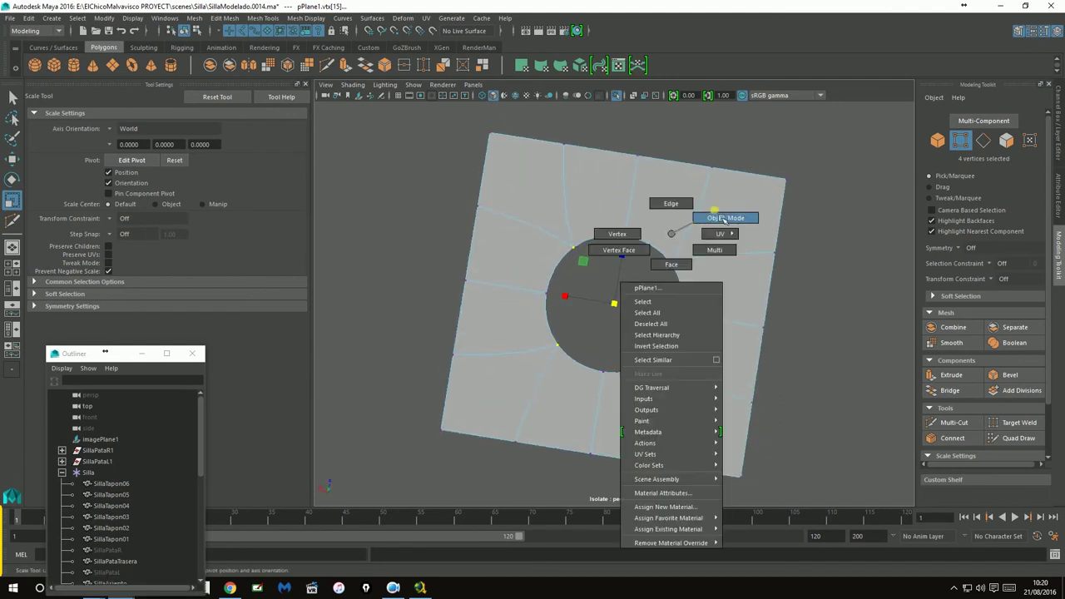
pyautogui.moveTo(679, 407)
pyautogui.keyDown('alt'); pyautogui.mouseDown()
pyautogui.moveTo(689, 423)
pyautogui.moveTo(700, 412)
pyautogui.mouseUp(); pyautogui.keyUp('alt')
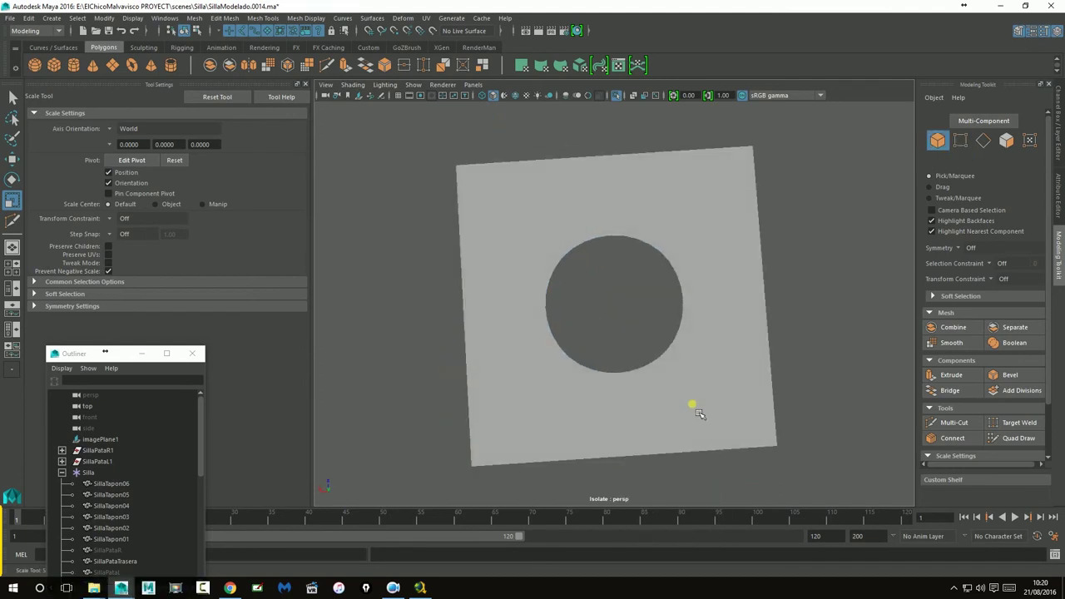
pyautogui.click(683, 368)
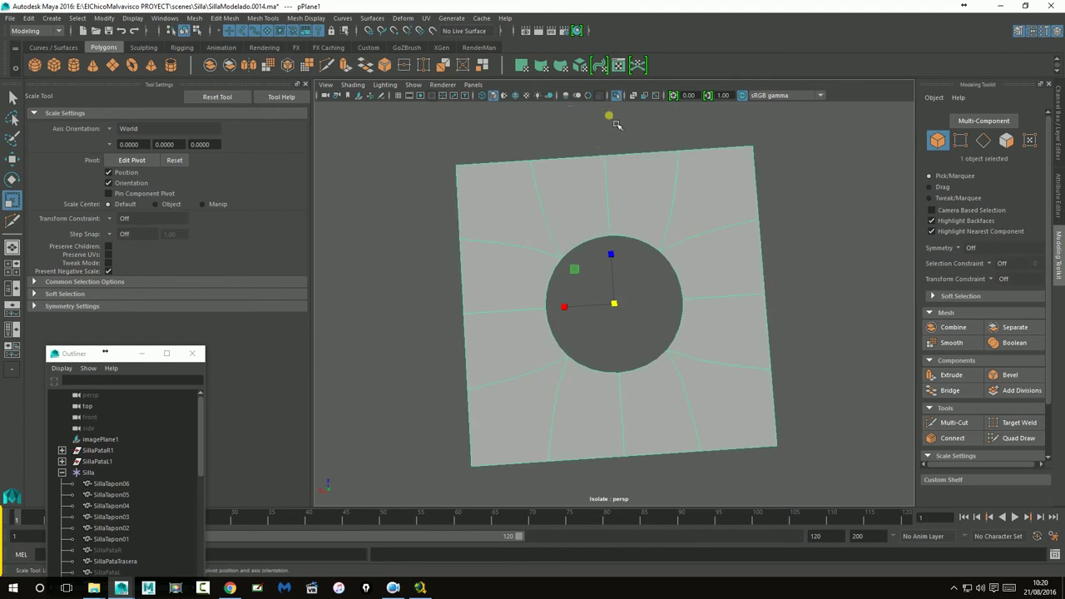
# - Exit isolation to show the whole chair and hide the holed plane
pyautogui.hotkey('ctrl', '1')
pyautogui.scroll(-3, 671, 275)
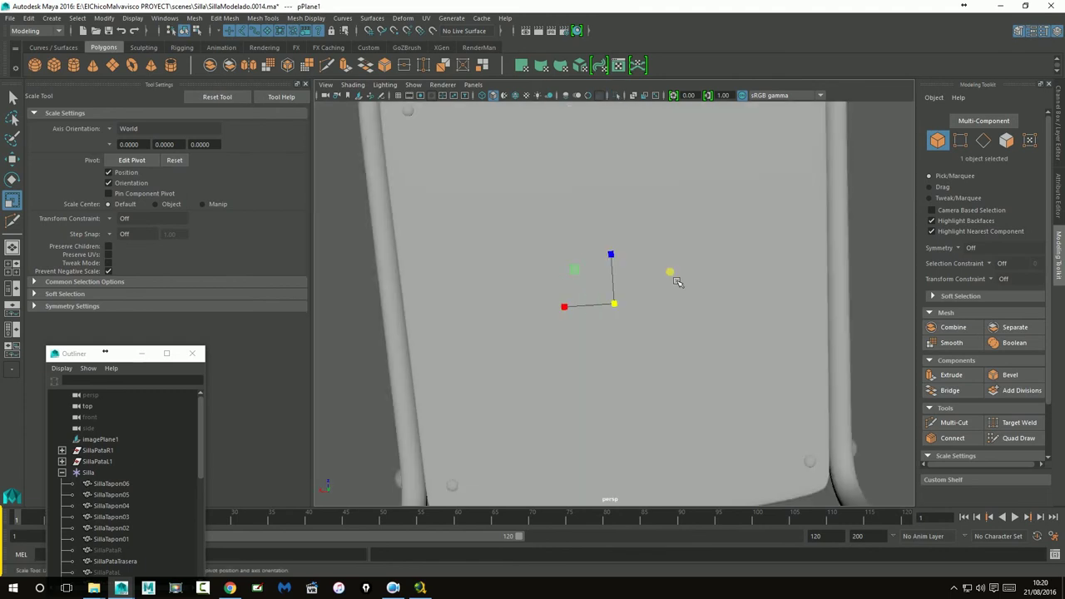
pyautogui.scroll(-4, 669, 308)
pyautogui.moveTo(665, 343)
pyautogui.keyDown('alt'); pyautogui.mouseDown()
pyautogui.moveTo(675, 310)
pyautogui.moveTo(126, 106)
pyautogui.mouseUp(); pyautogui.keyUp('alt')
pyautogui.scroll(3, 675, 311)
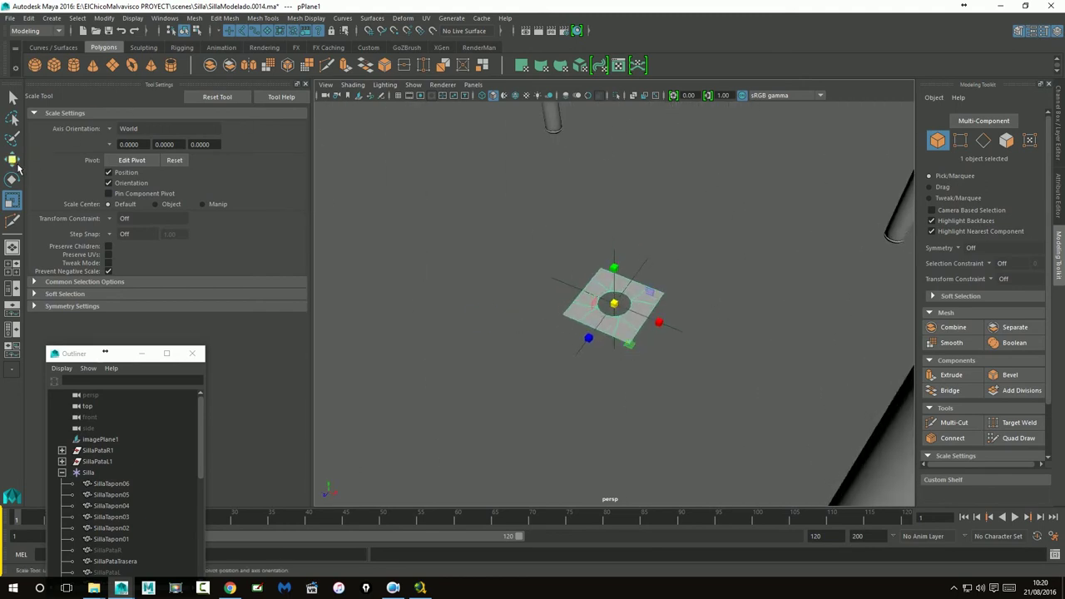
pyautogui.click(16, 167)
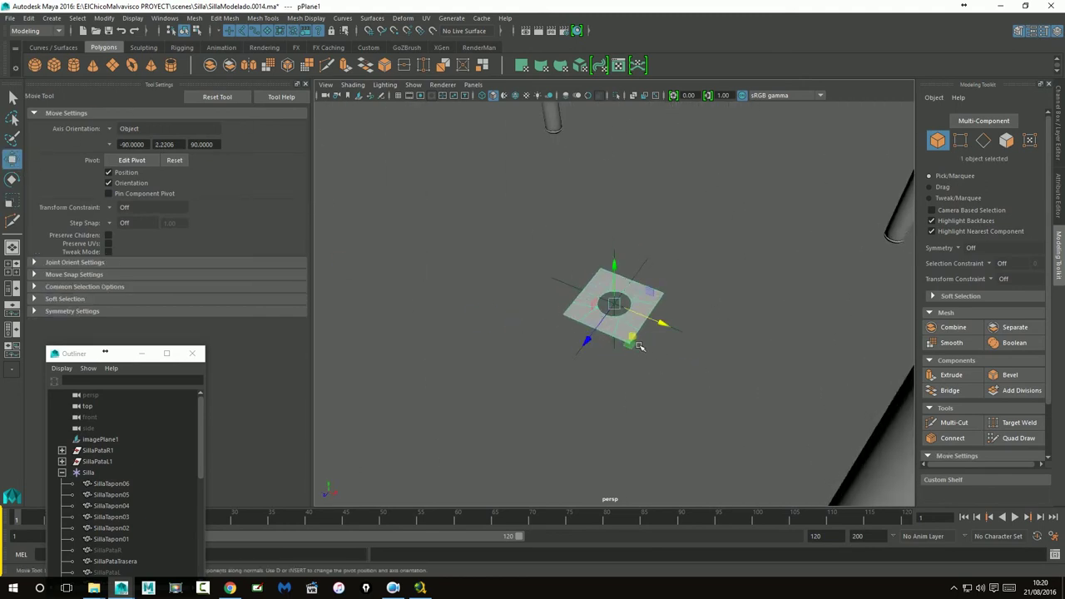
pyautogui.press('Delete')
# - Orbit to a front three-quarter view and save over SillaModelado.0014.ma
pyautogui.scroll(-5, 645, 343)
pyautogui.moveTo(632, 349)
pyautogui.keyDown('alt'); pyautogui.mouseDown()
pyautogui.moveTo(630, 308)
pyautogui.moveTo(400, 124)
pyautogui.mouseUp(); pyautogui.keyUp('alt')
pyautogui.moveTo(469, 152)
pyautogui.keyDown('alt'); pyautogui.mouseDown()
pyautogui.moveTo(662, 385)
pyautogui.moveTo(703, 393)
pyautogui.moveTo(504, 387)
pyautogui.moveTo(505, 375)
pyautogui.moveTo(616, 386)
pyautogui.moveTo(716, 371)
pyautogui.moveTo(804, 384)
pyautogui.moveTo(564, 388)
pyautogui.moveTo(478, 375)
pyautogui.moveTo(674, 391)
pyautogui.mouseUp(); pyautogui.keyUp('alt')
pyautogui.click(114, 31)
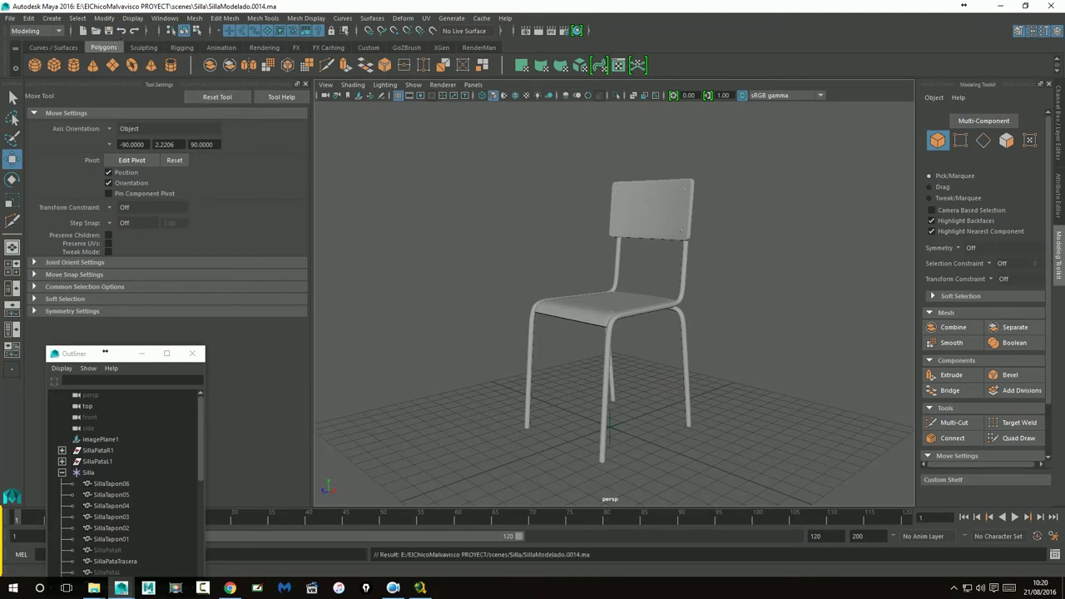